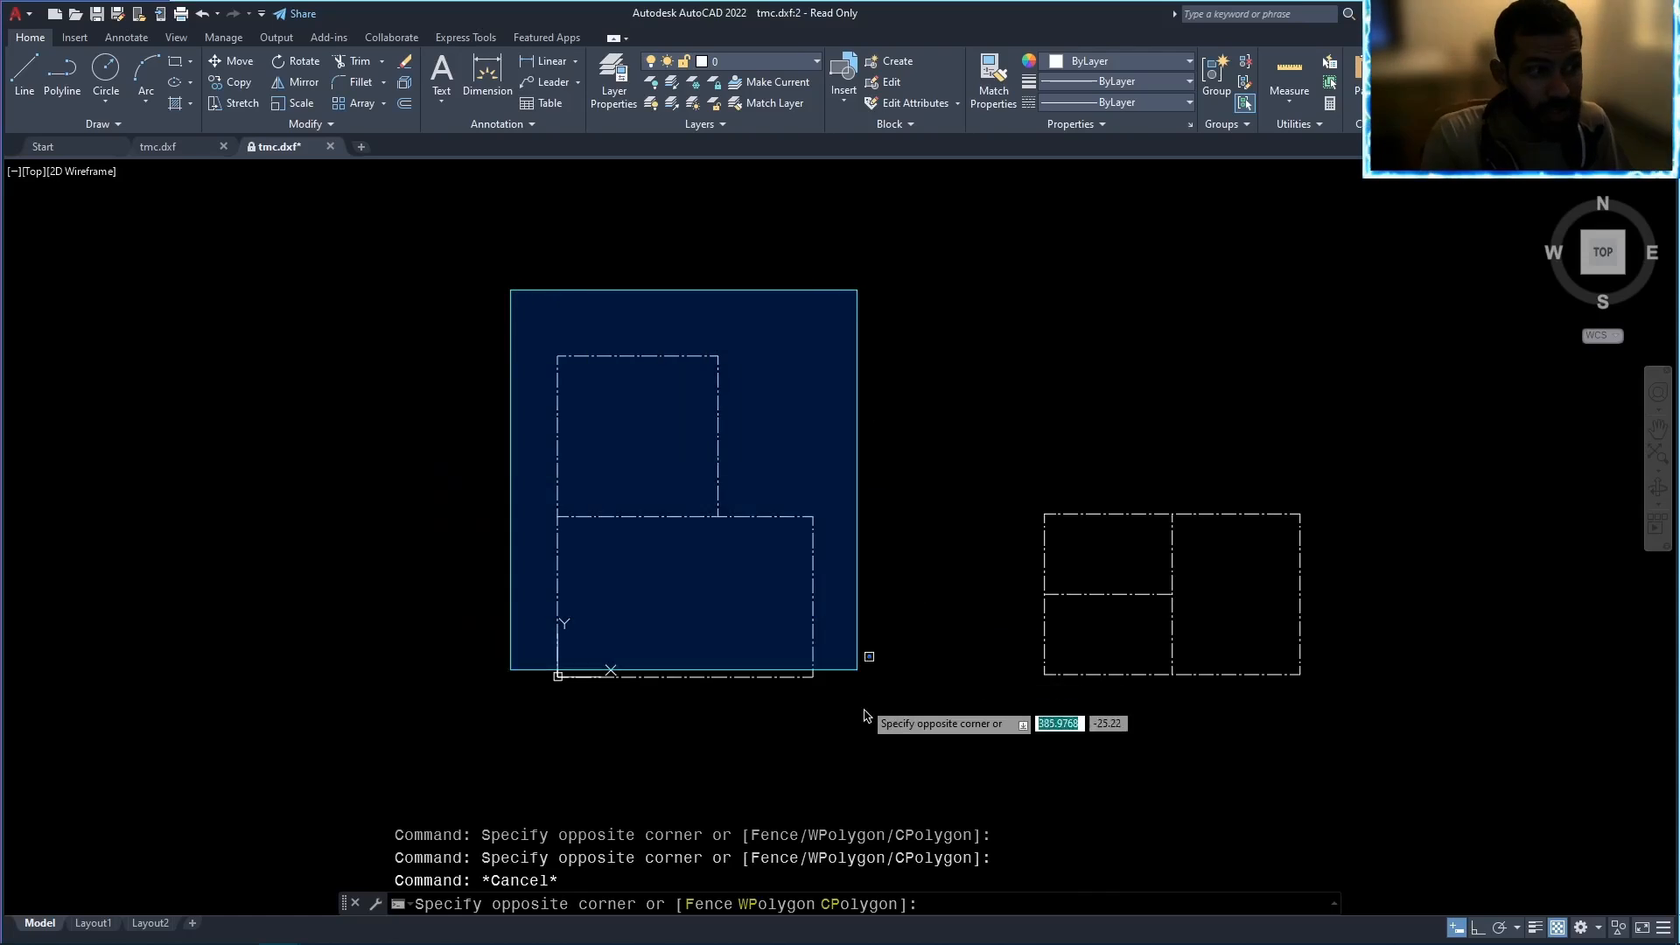
# Examine the line layouts in tmc.dxf, selecting the L-shaped outline and its middle horizontal line.
pyautogui.click(883, 755)
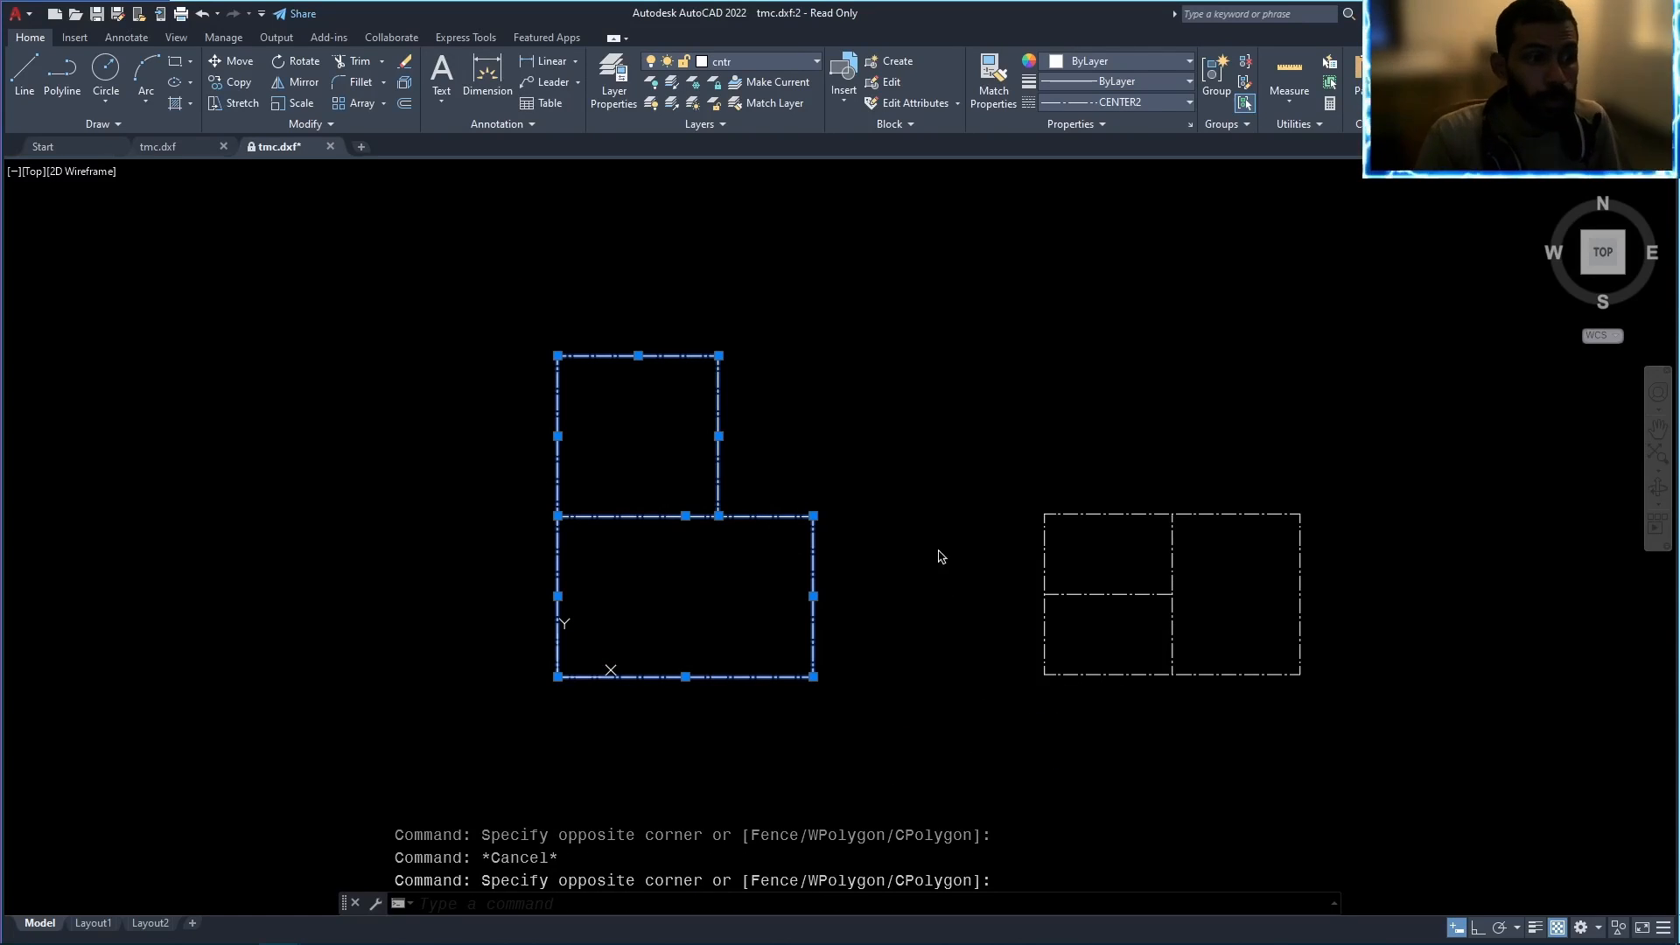
pyautogui.press('Escape')
pyautogui.click(993, 438)
pyautogui.press('Escape')
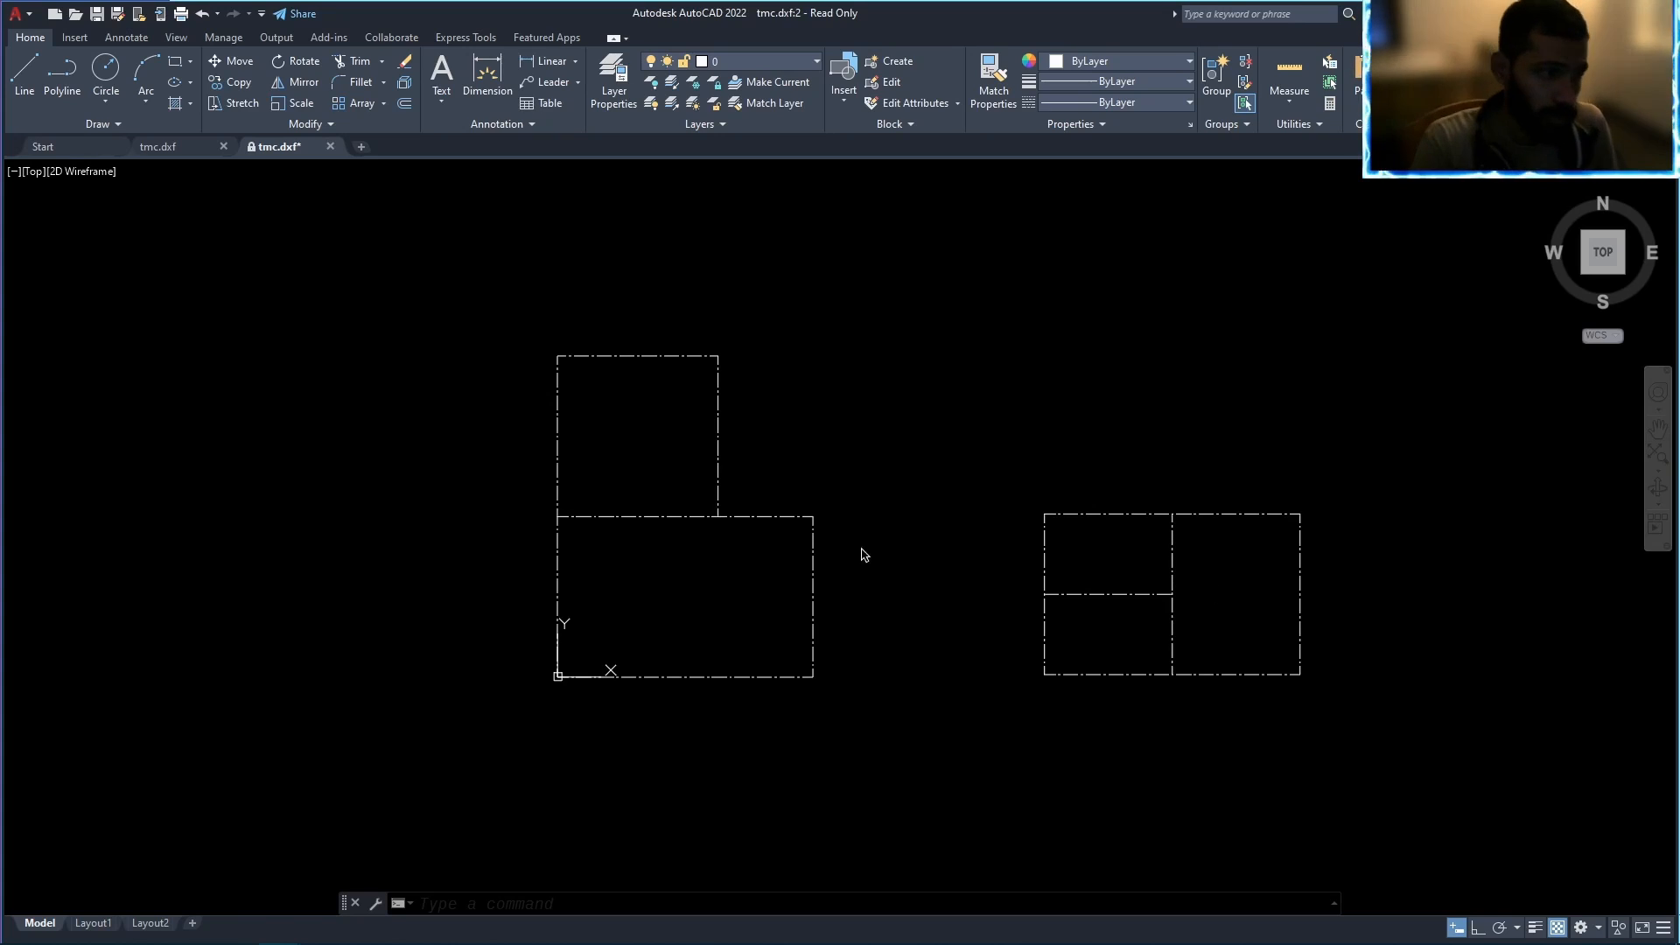
pyautogui.press('Escape')
pyautogui.press('Escape')
pyautogui.moveTo(701, 573); pyautogui.dragTo(732, 584, button='middle')
pyautogui.scroll(4, 732, 584)
pyautogui.scroll(-2, 732, 585)
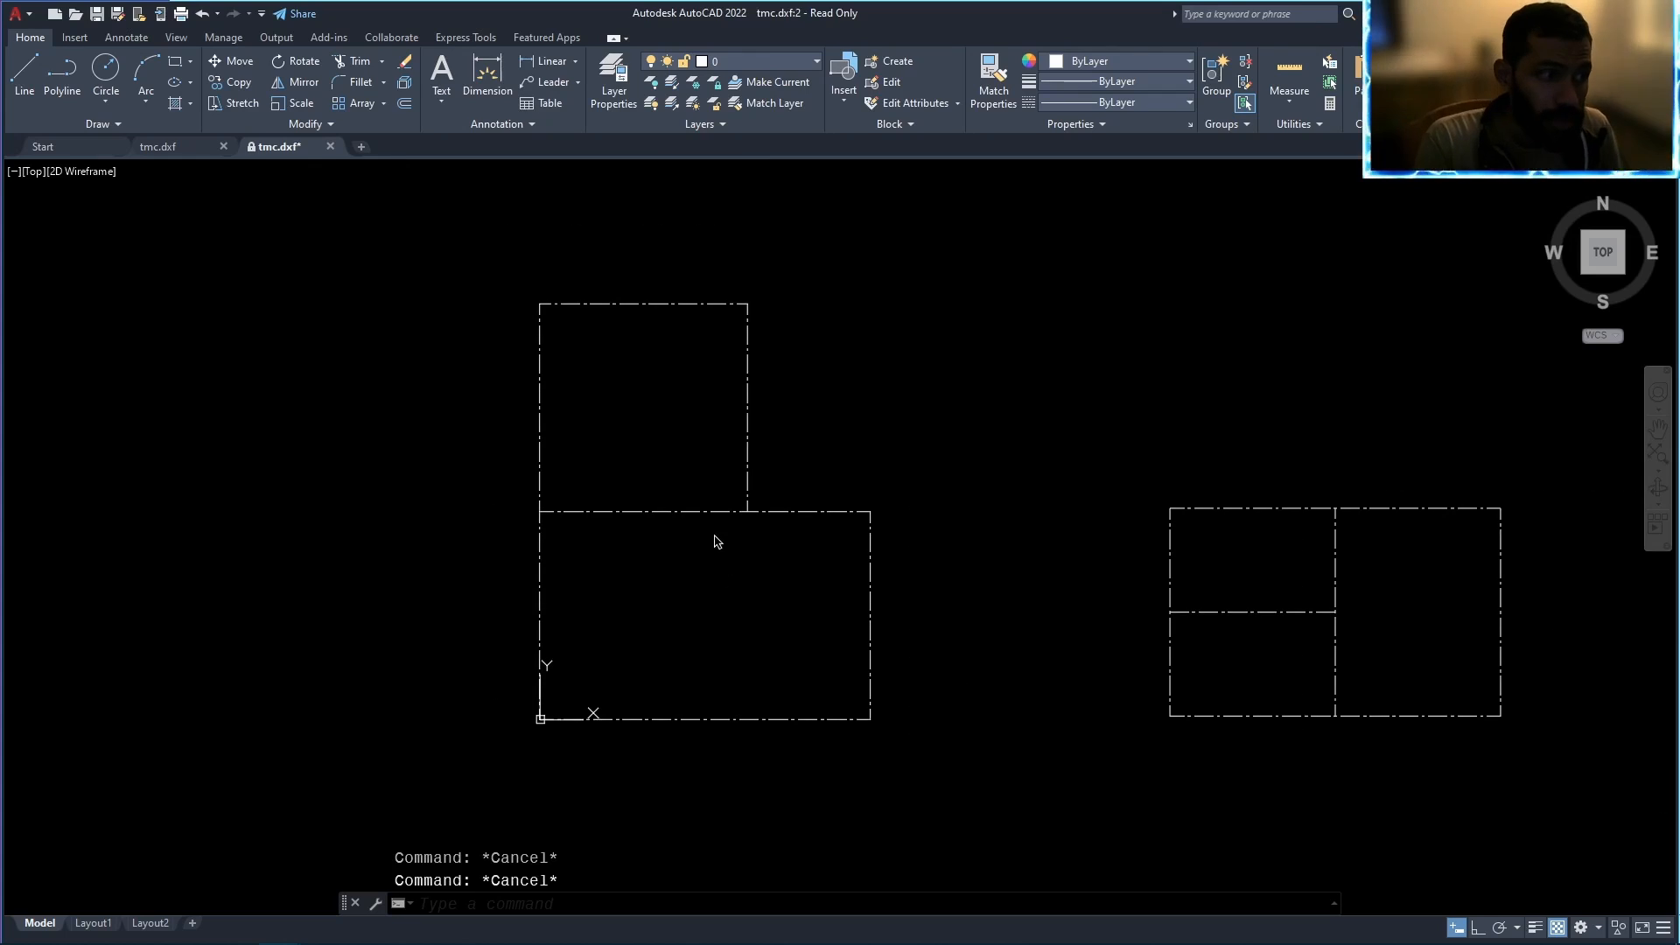
pyautogui.press('Escape')
pyautogui.click(694, 513)
pyautogui.click(691, 492)
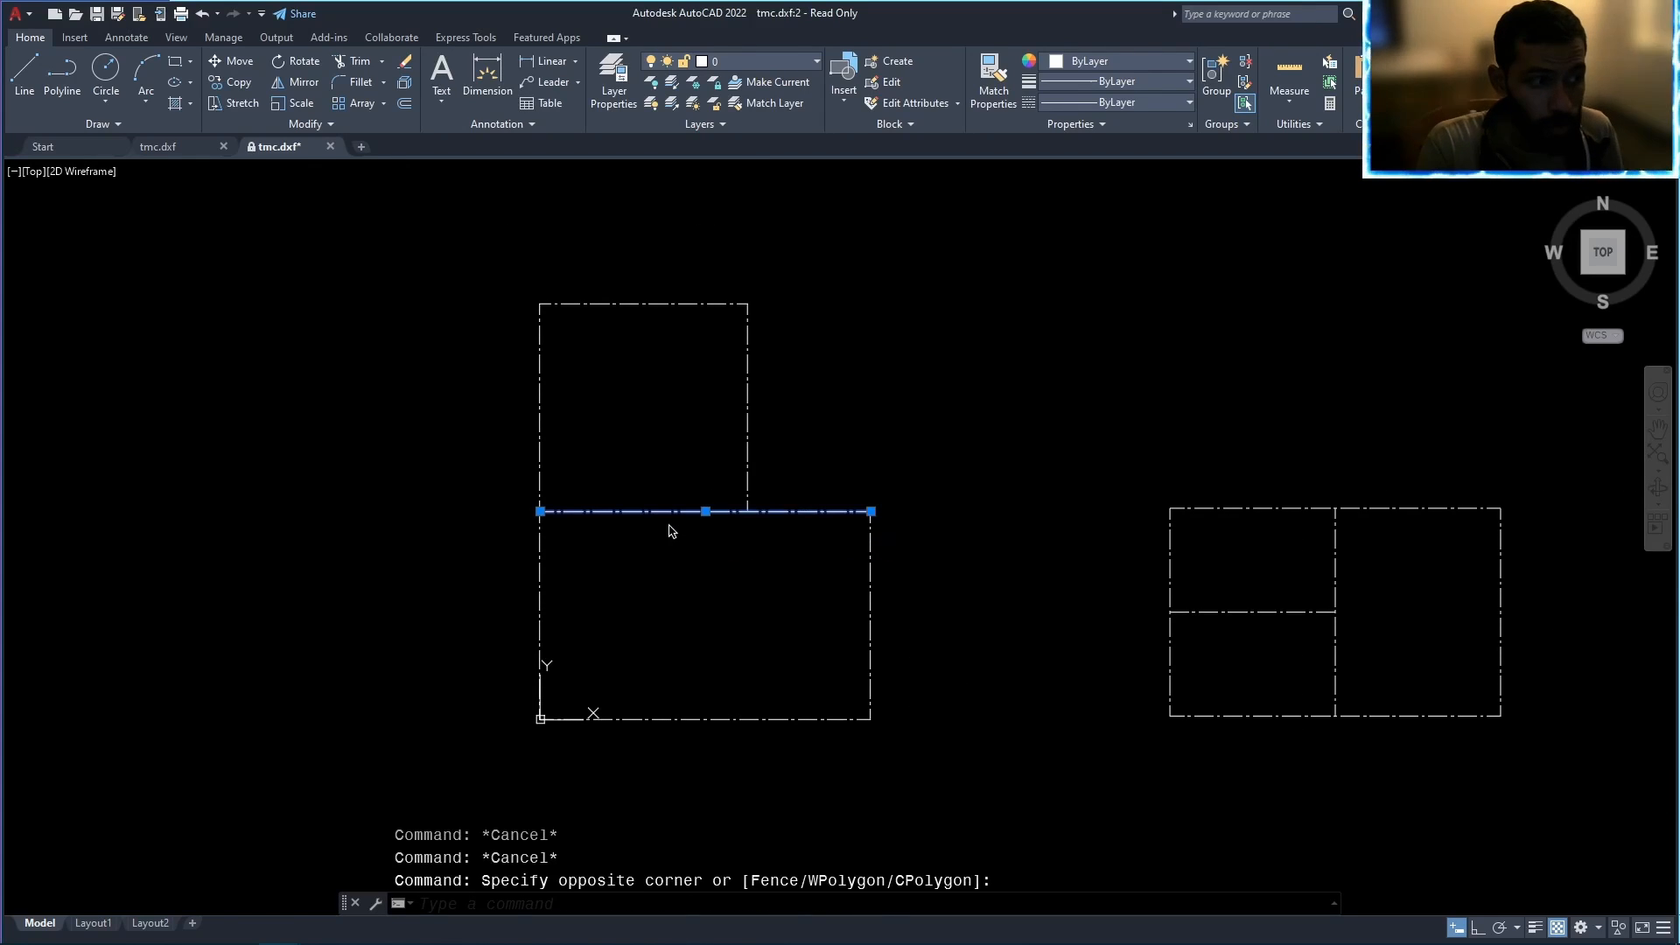
pyautogui.press('Escape')
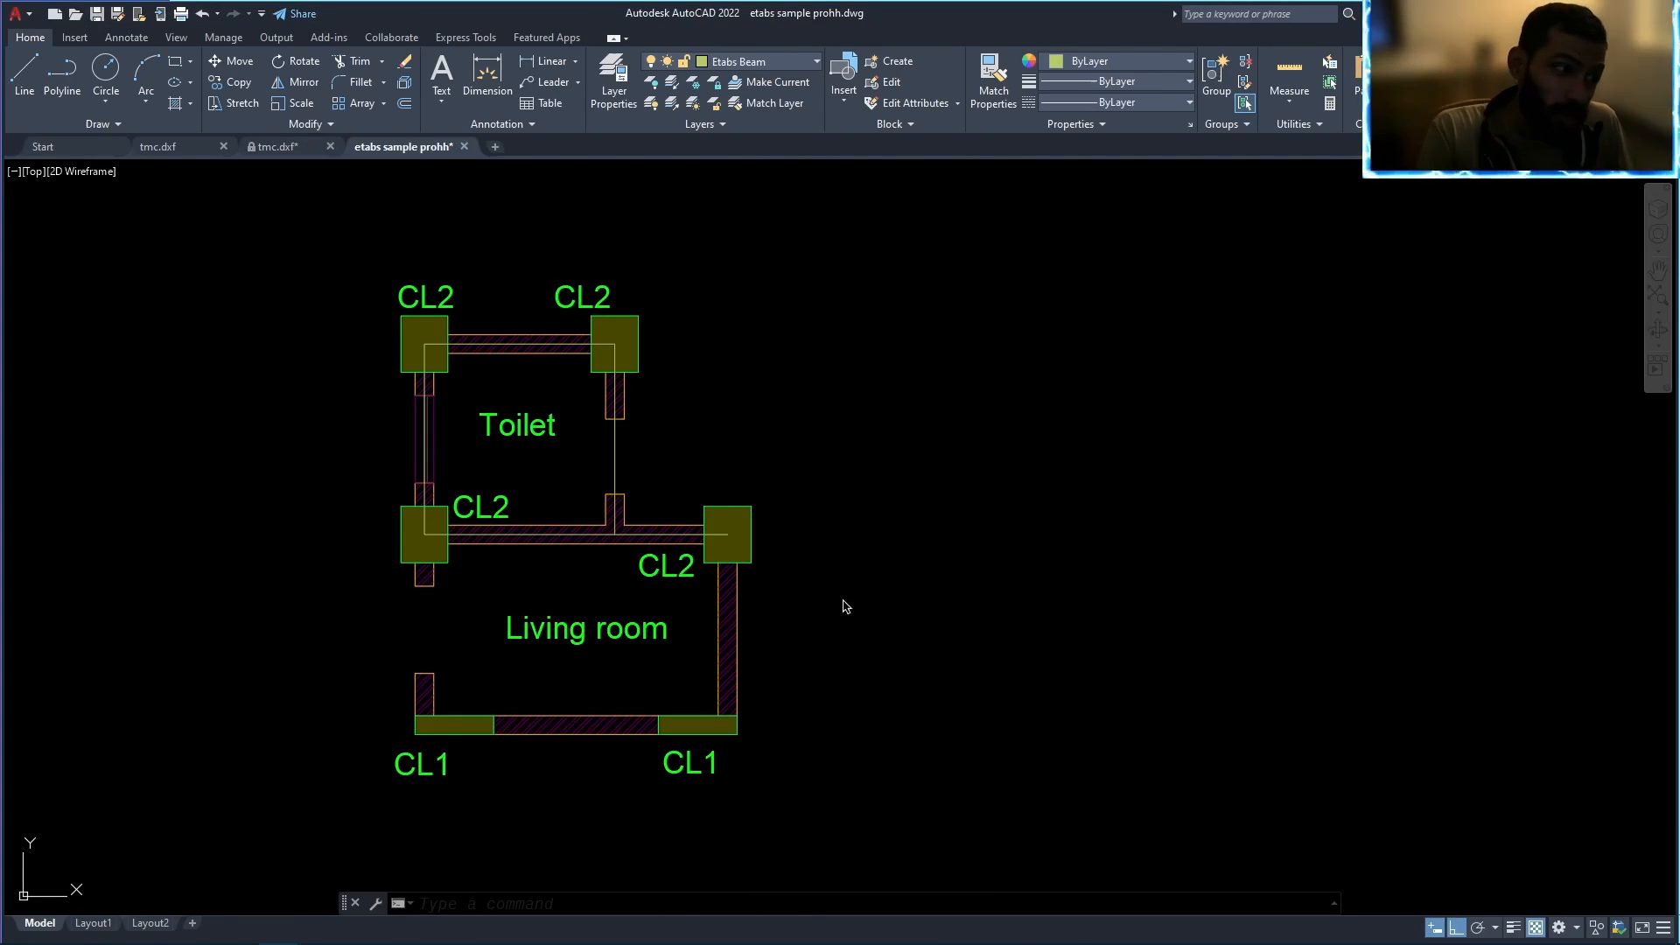
# Inspect the beam line between the CL2 columns below the Toilet in the etabs sample prohh drawing.
pyautogui.scroll(4, 442, 560)
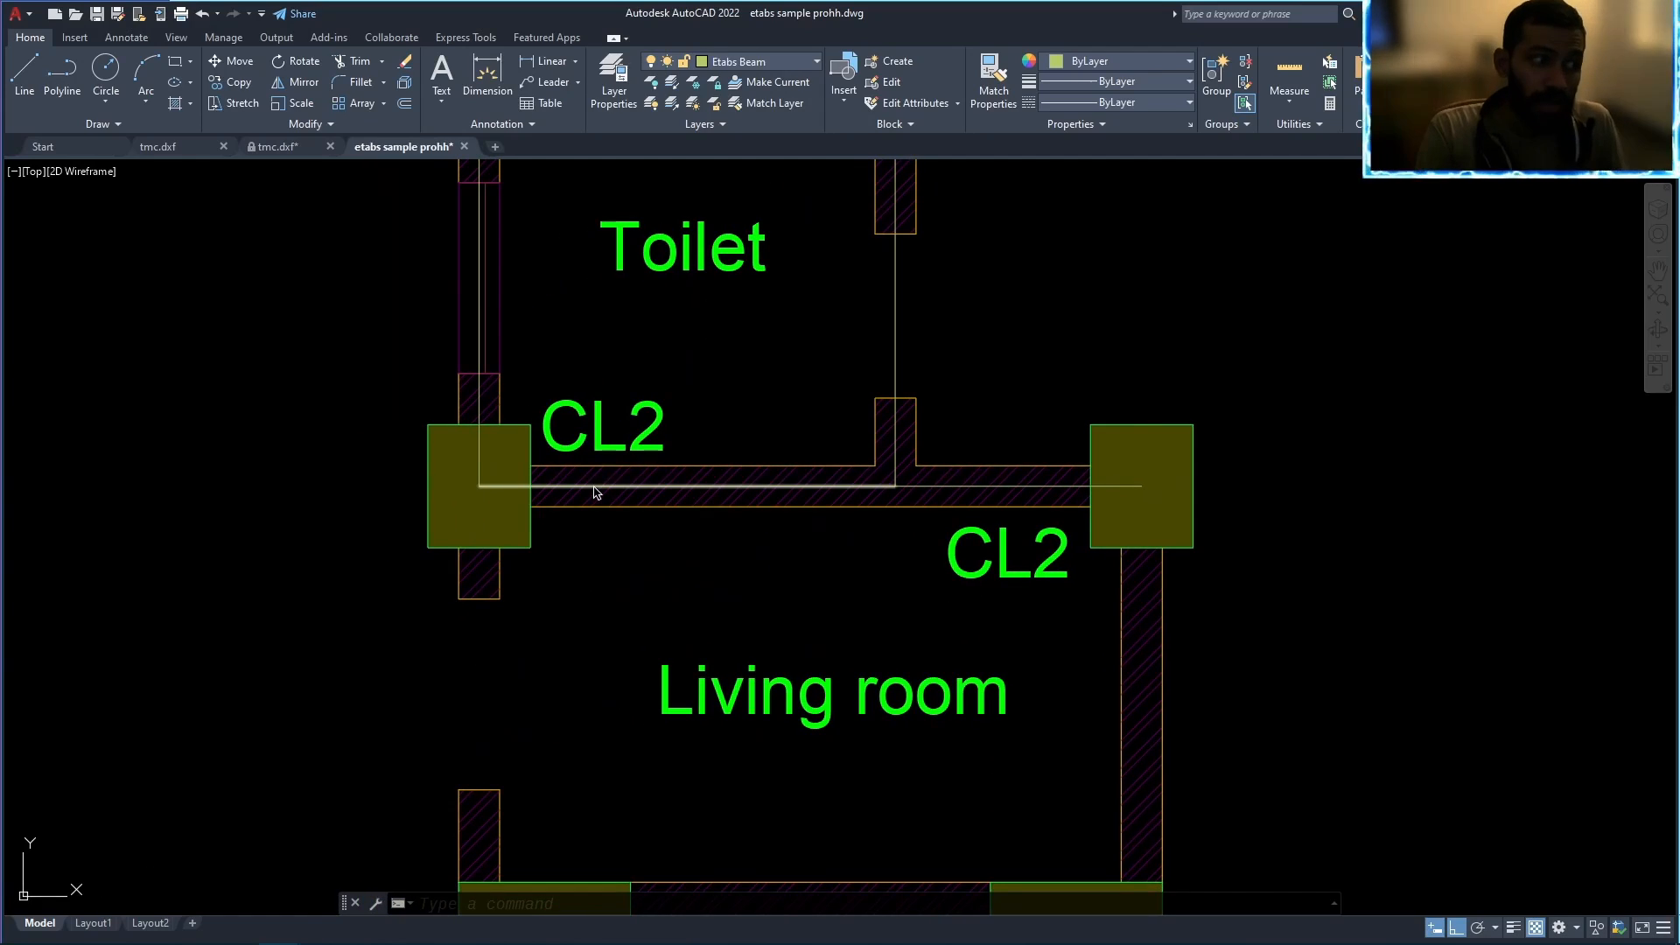
pyautogui.click(594, 488)
pyautogui.press('Escape')
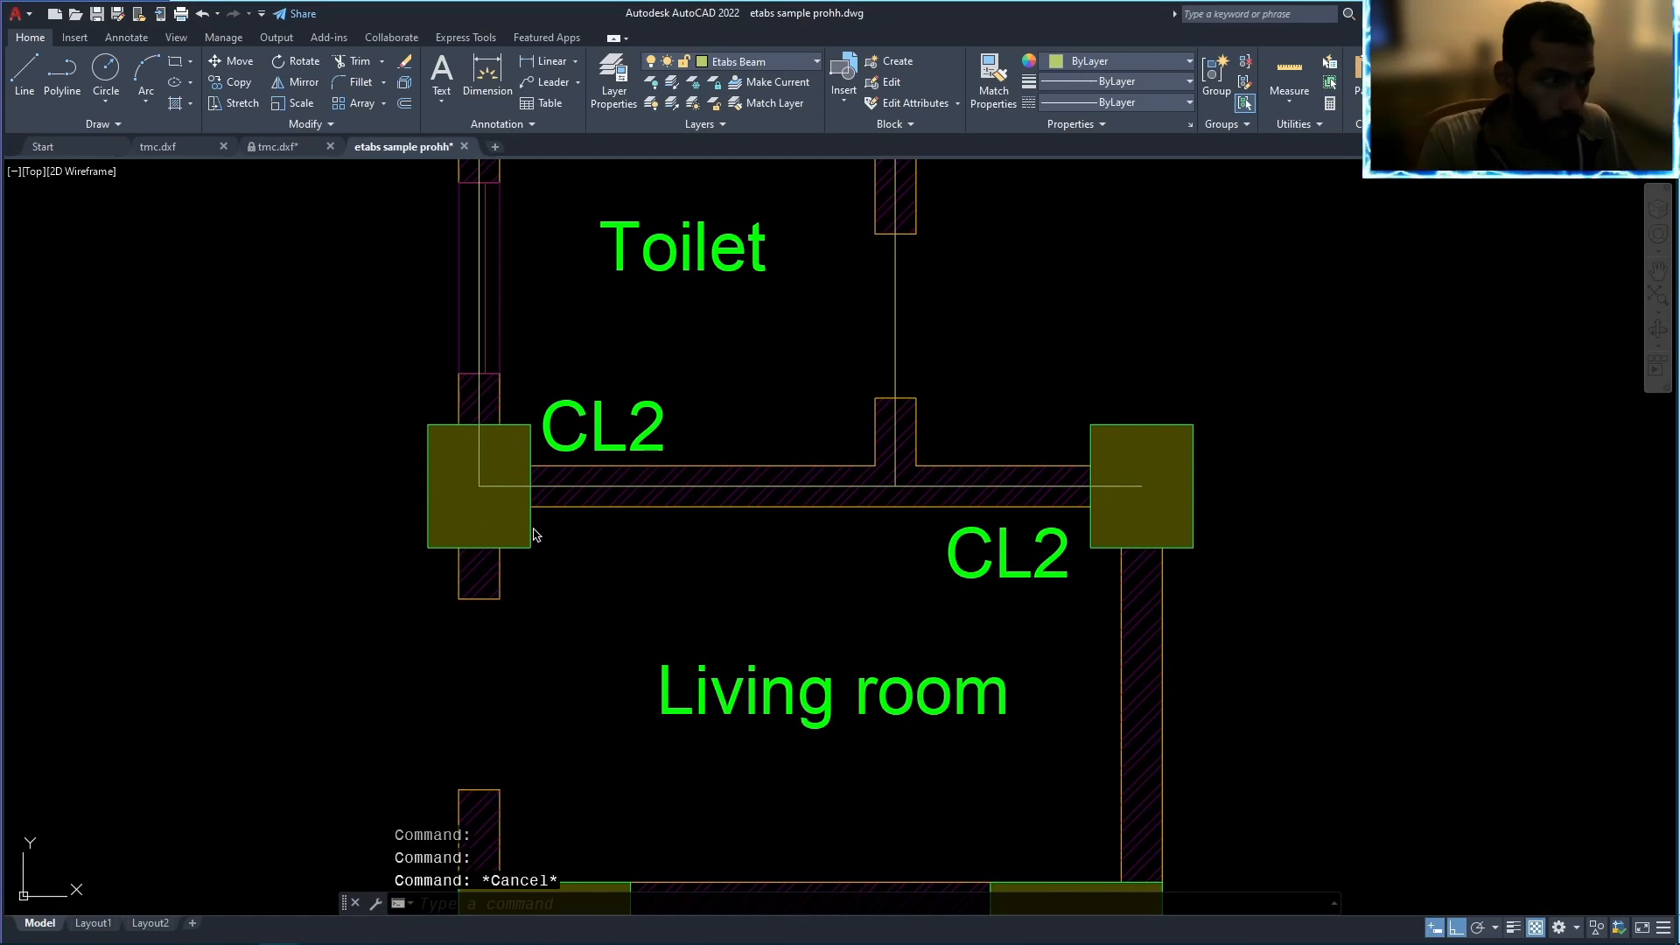
pyautogui.click(668, 490)
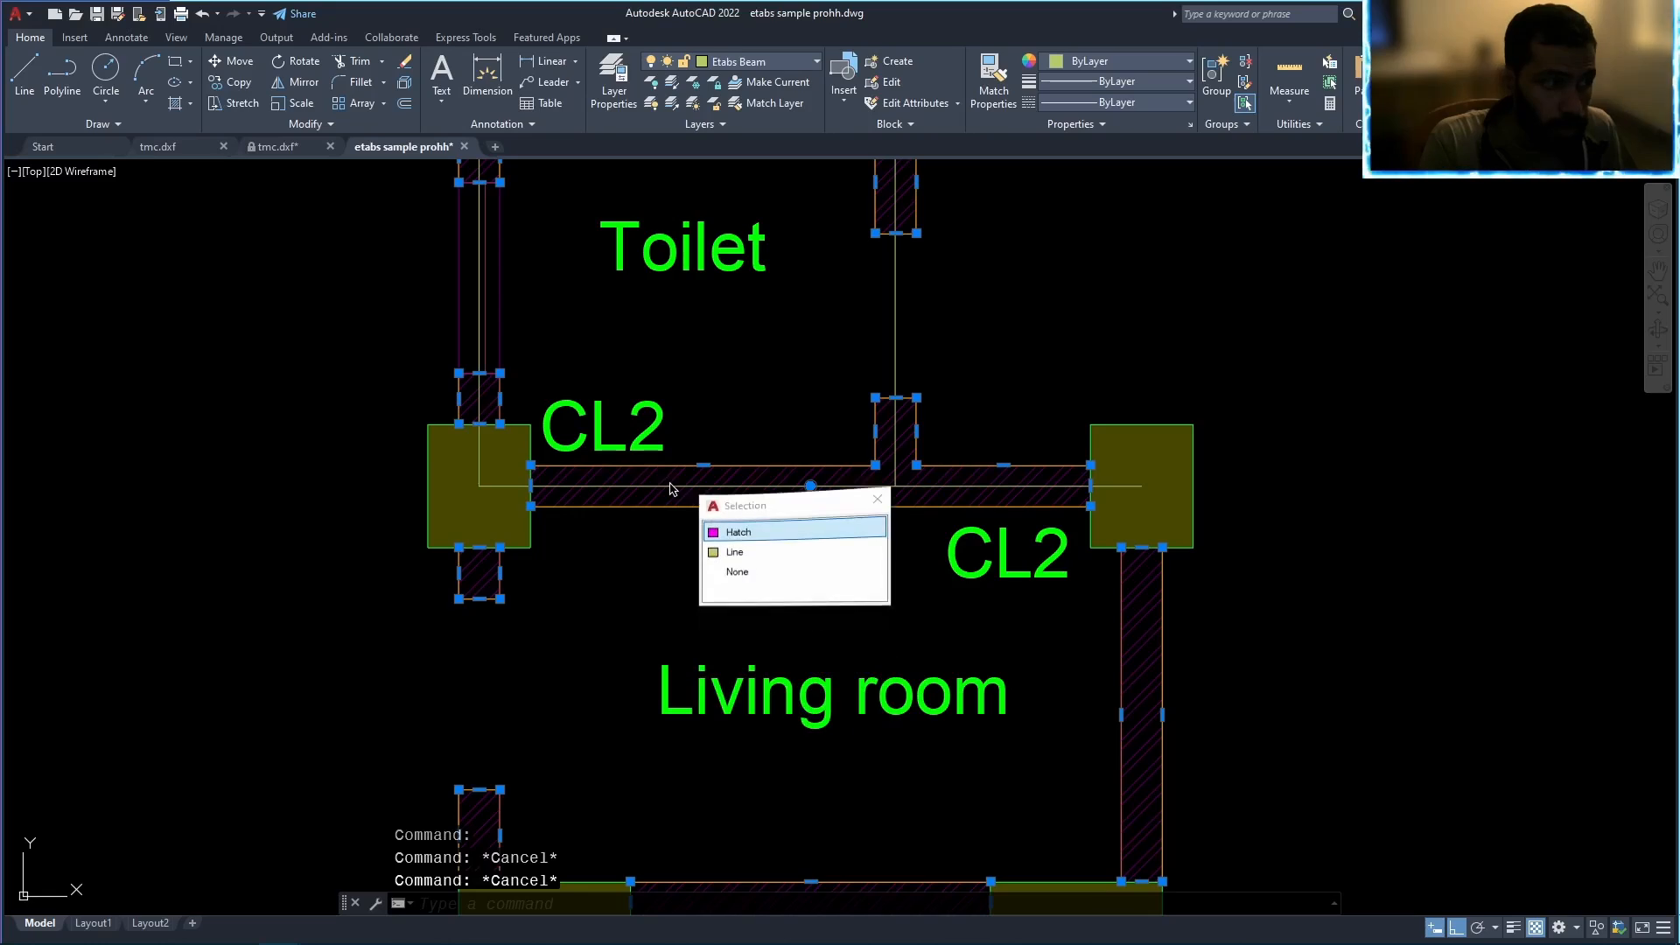
pyautogui.press('Escape')
pyautogui.click(670, 494)
pyautogui.press('Escape')
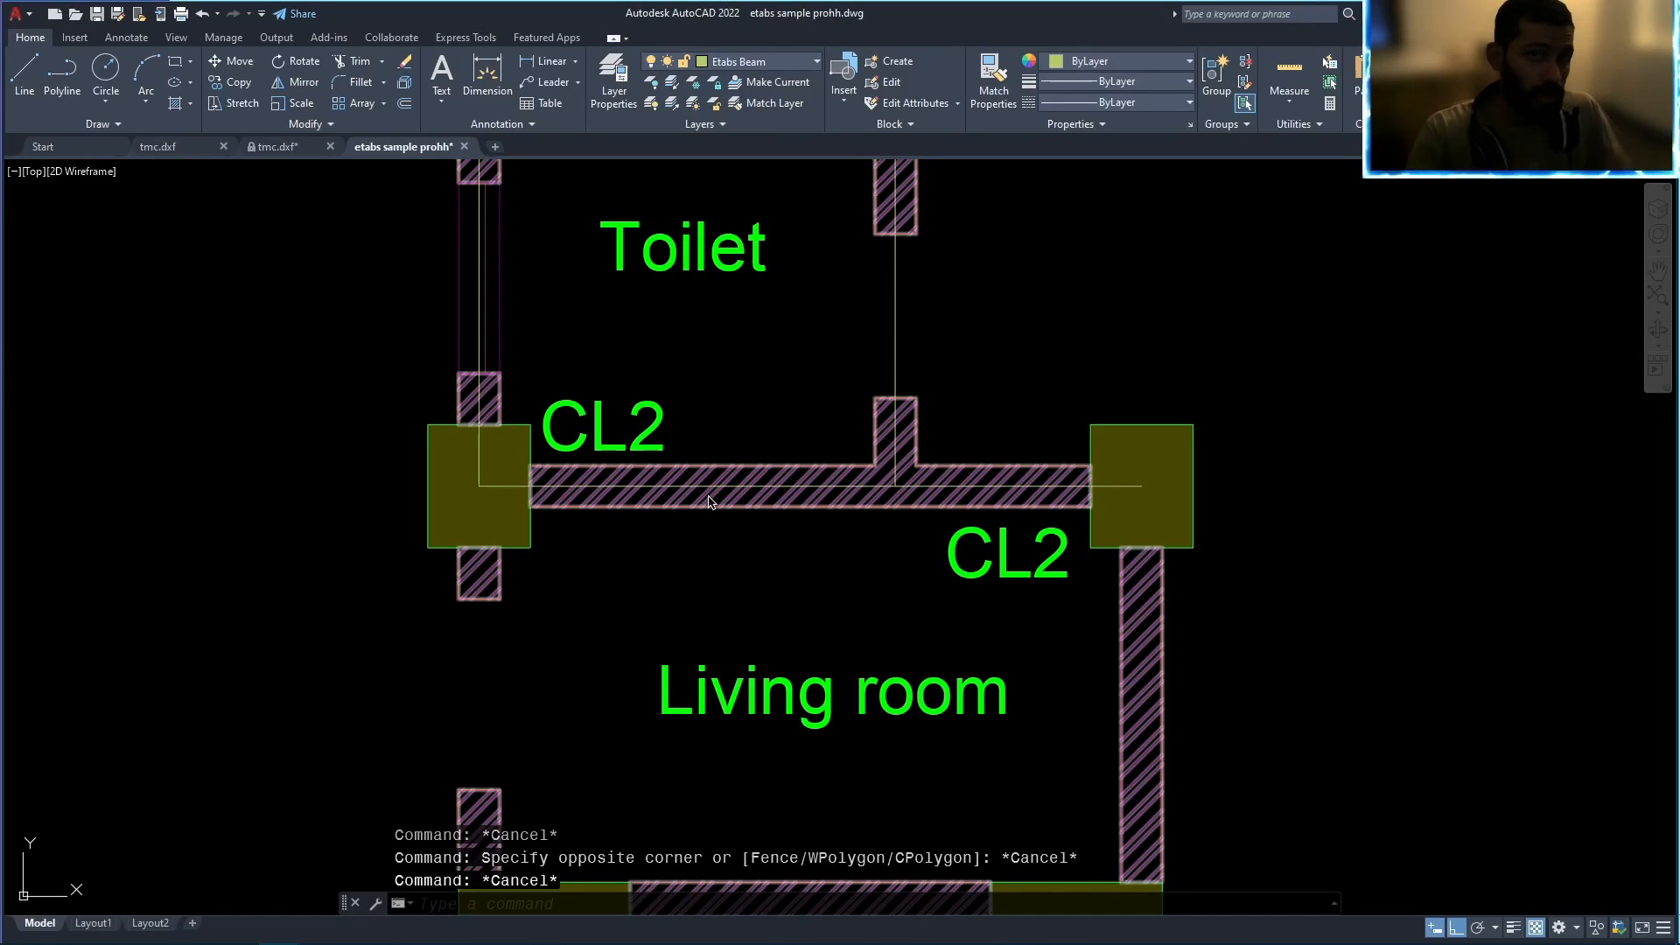
pyautogui.scroll(-4, 709, 502)
pyautogui.moveTo(811, 532); pyautogui.dragTo(858, 529, button='middle')
pyautogui.press('Escape')
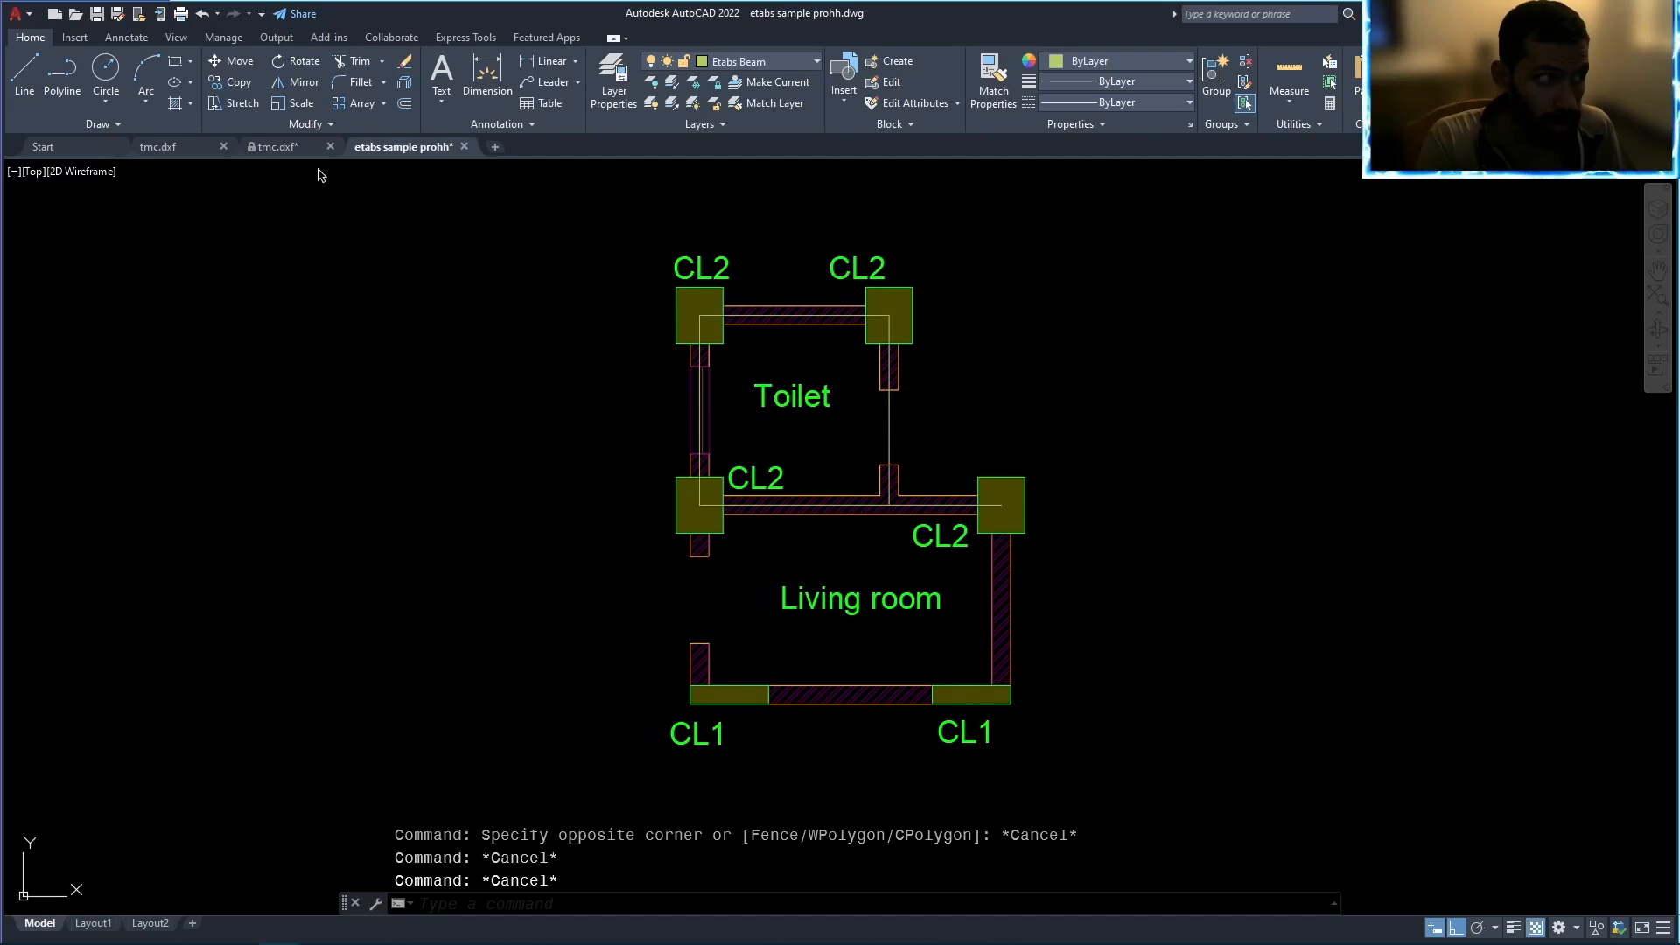
# Compare the outline in tmc.dxf with the floor plan in the etabs sample prohh drawing.
pyautogui.click(277, 146)
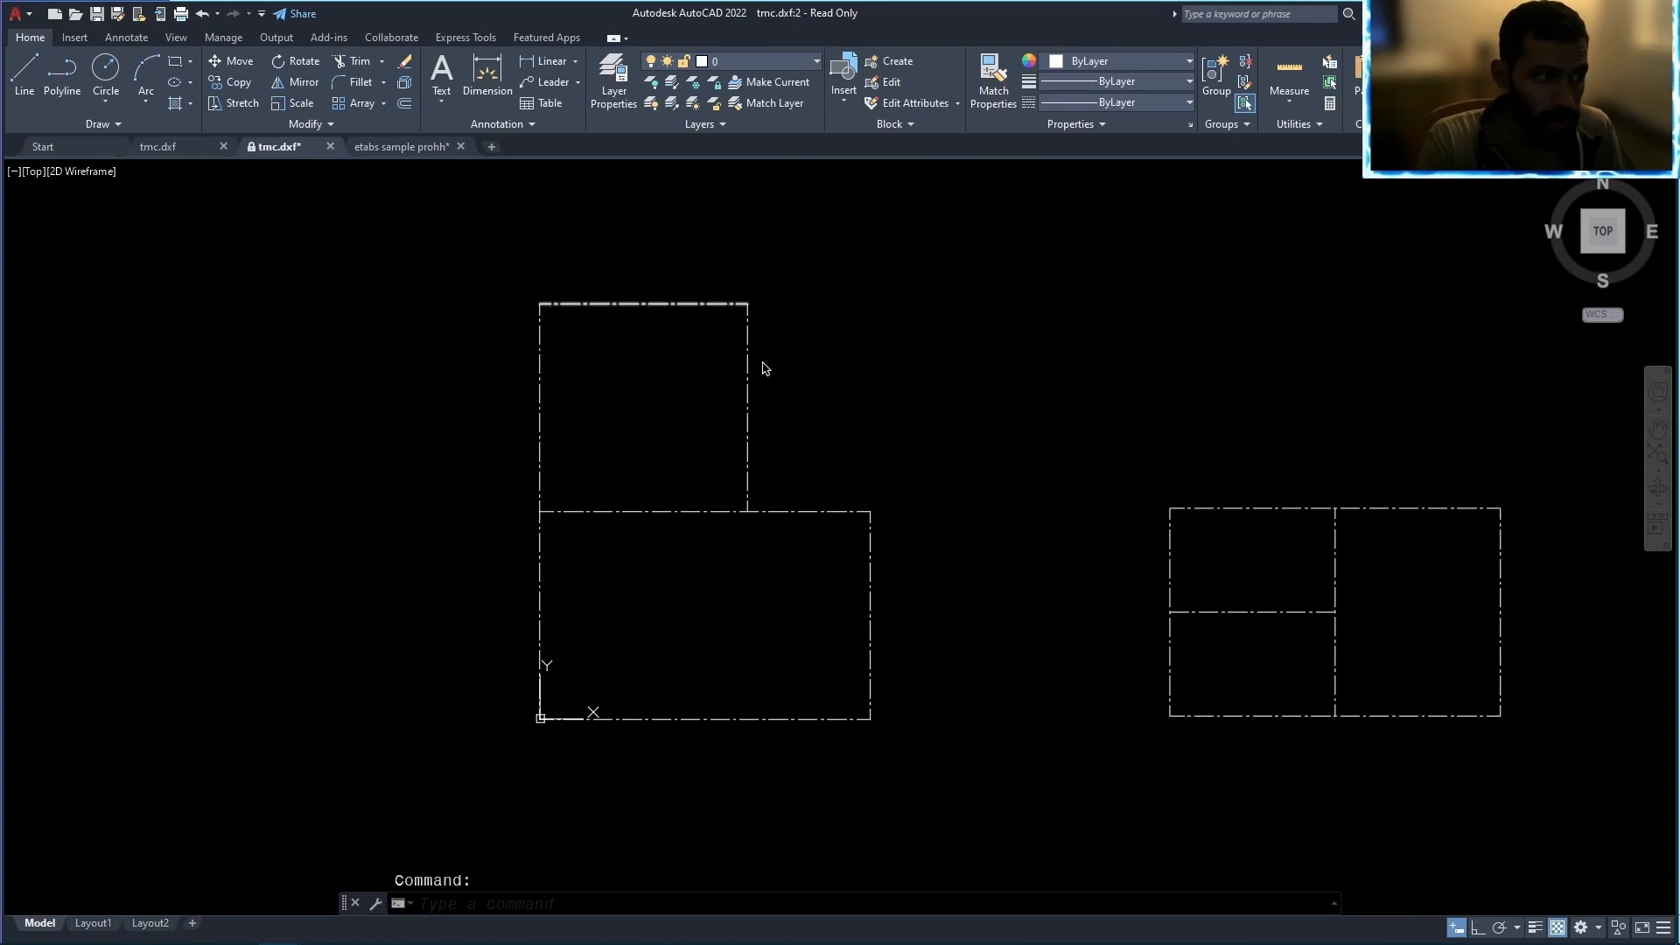
pyautogui.click(402, 146)
pyautogui.press('Escape')
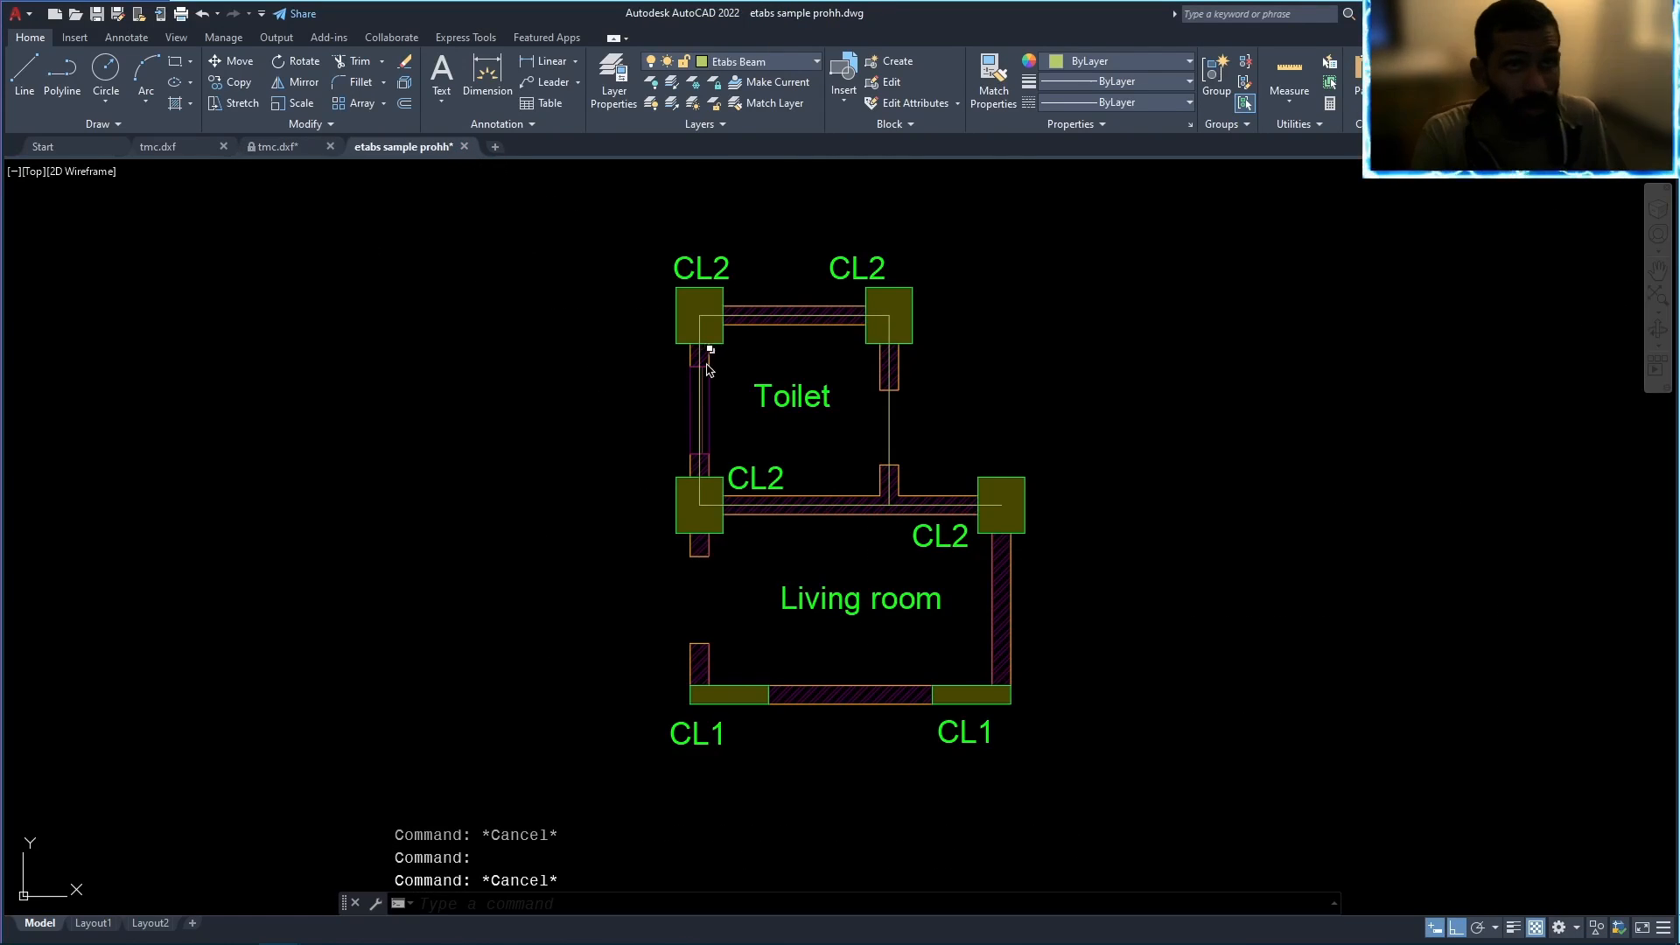
pyautogui.press('Escape')
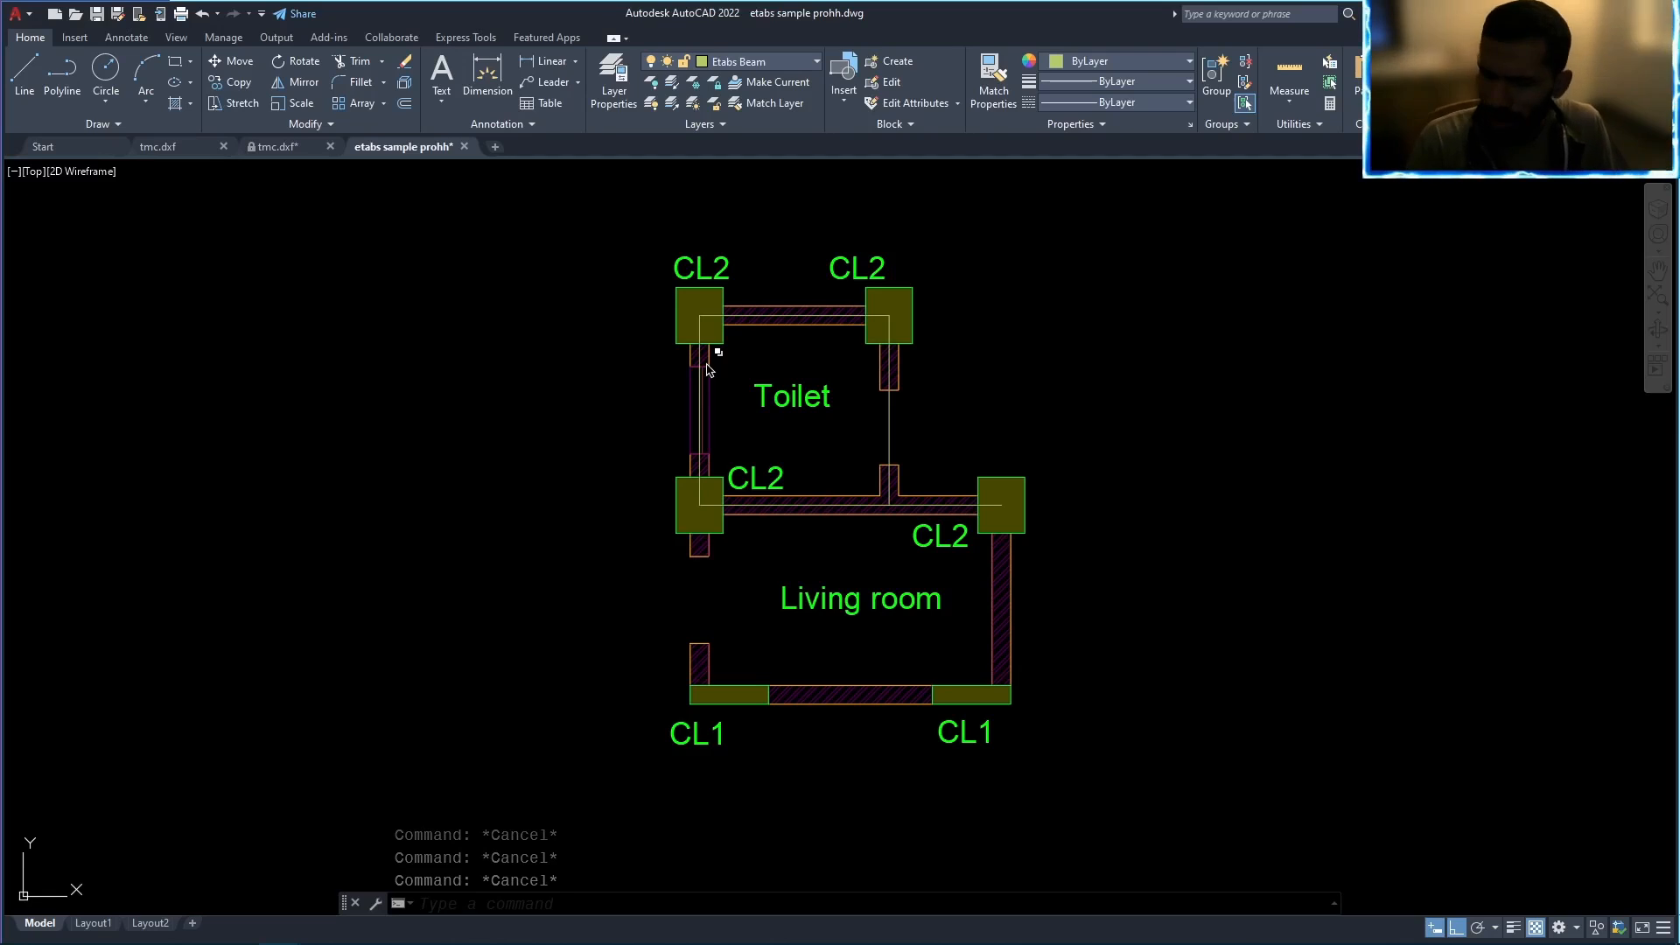
# Create a centerline between the two vertical edges of the short wall stub between the Toilet and Living room.
pyautogui.write('CENT')
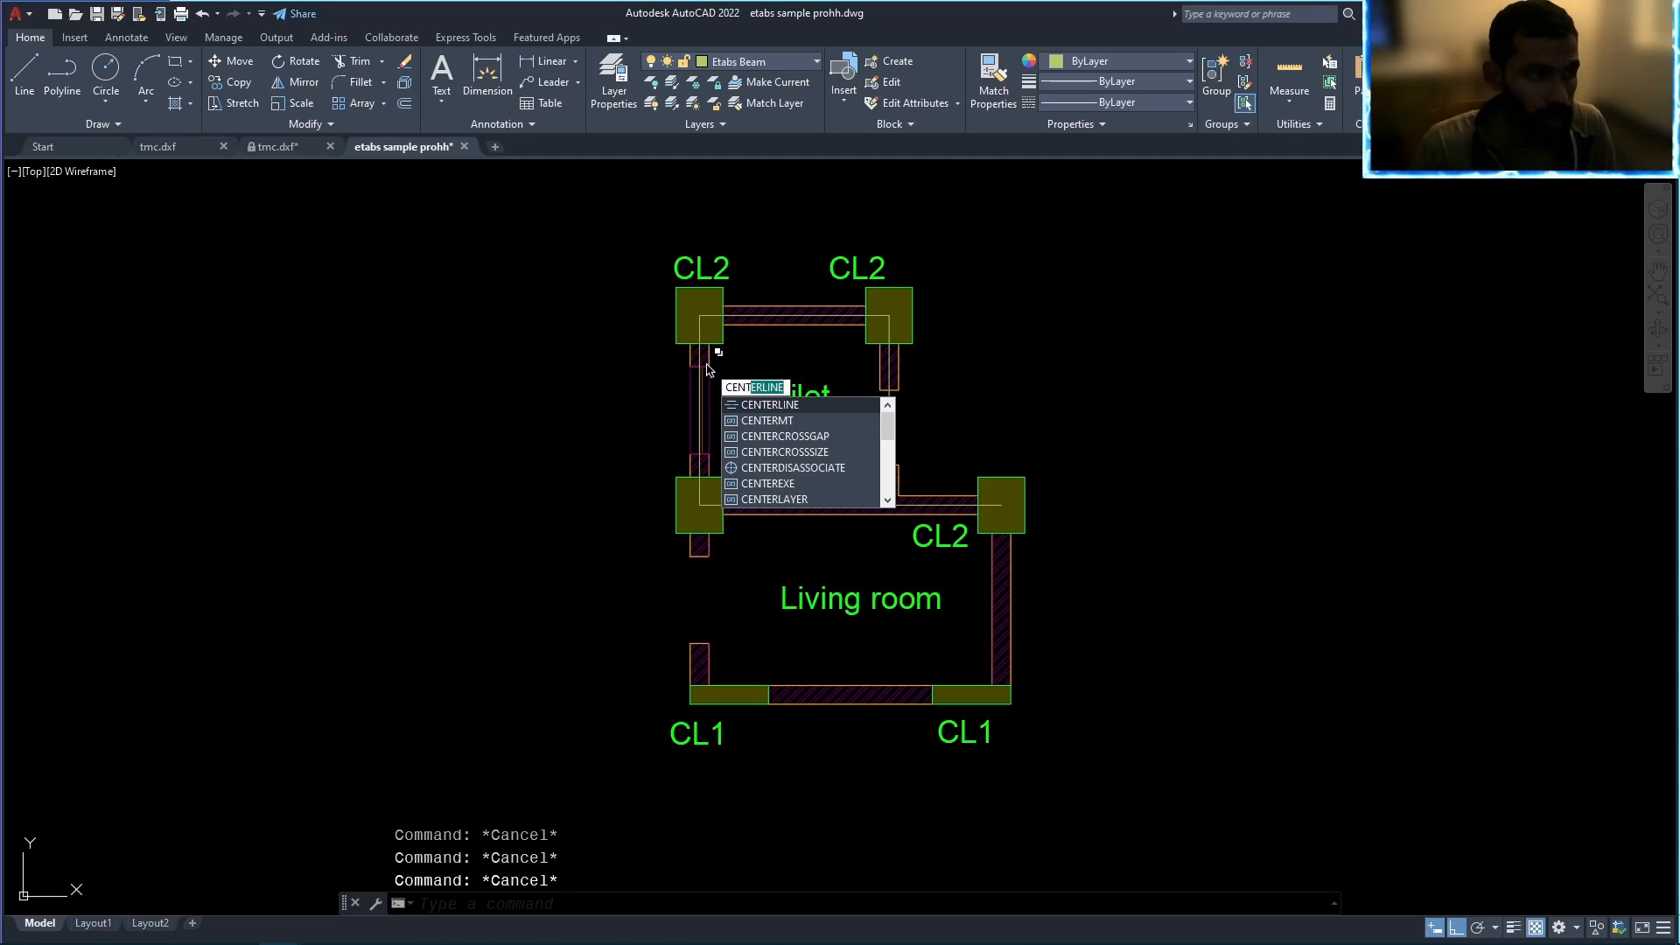
pyautogui.press('Return')
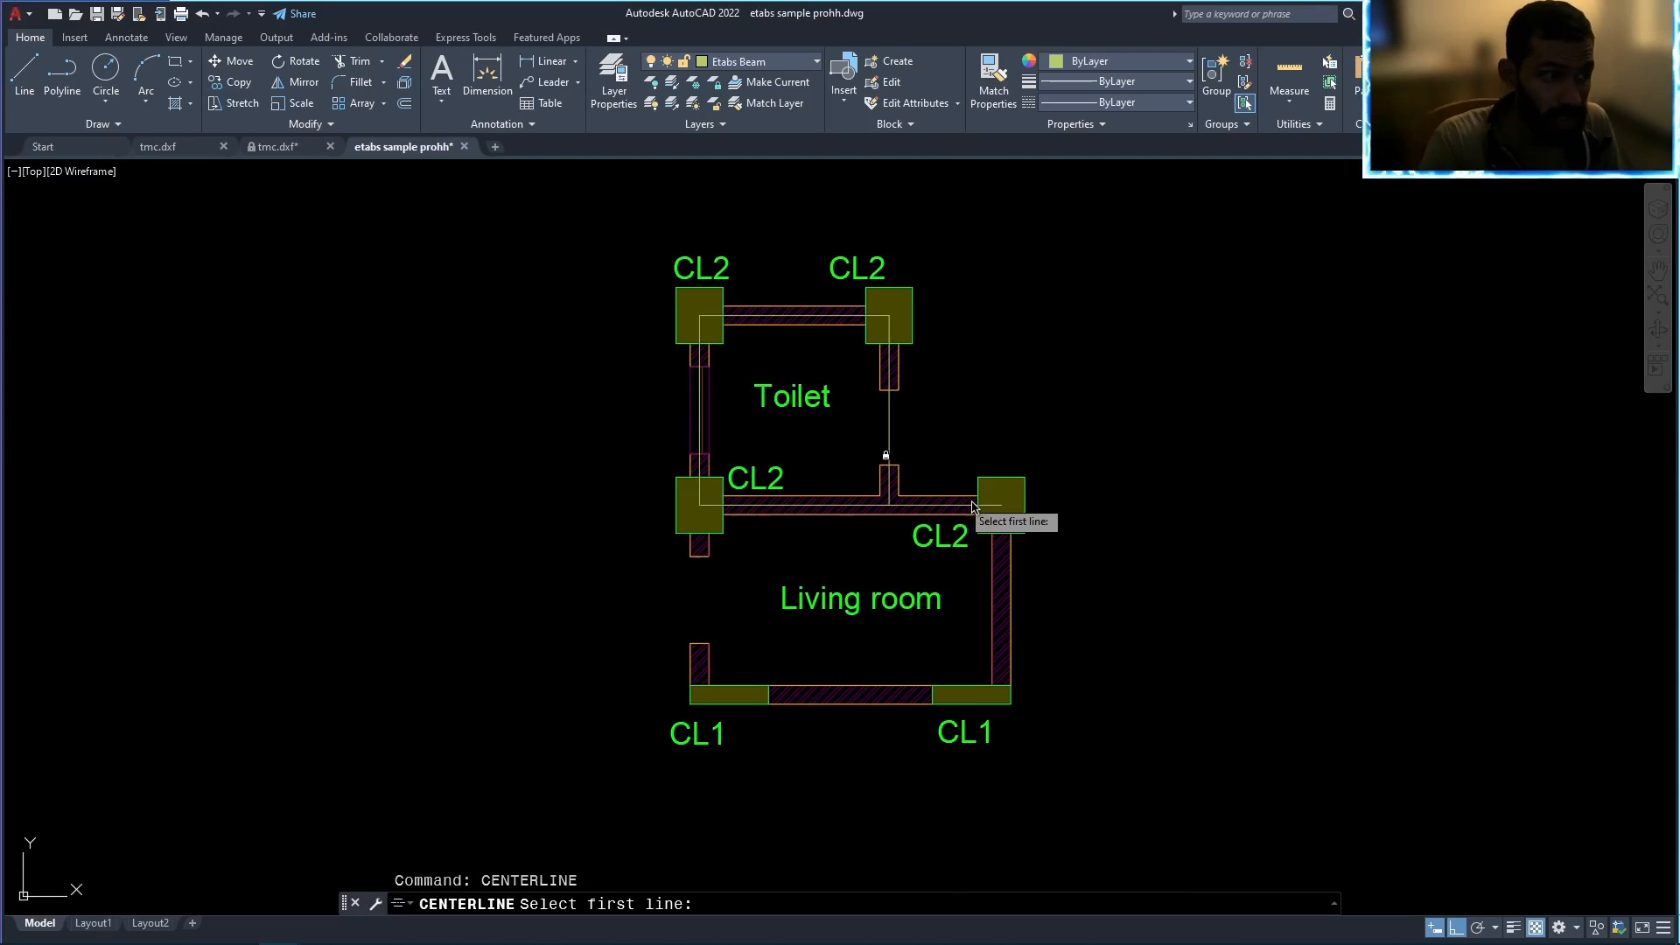
pyautogui.scroll(5, 1006, 508)
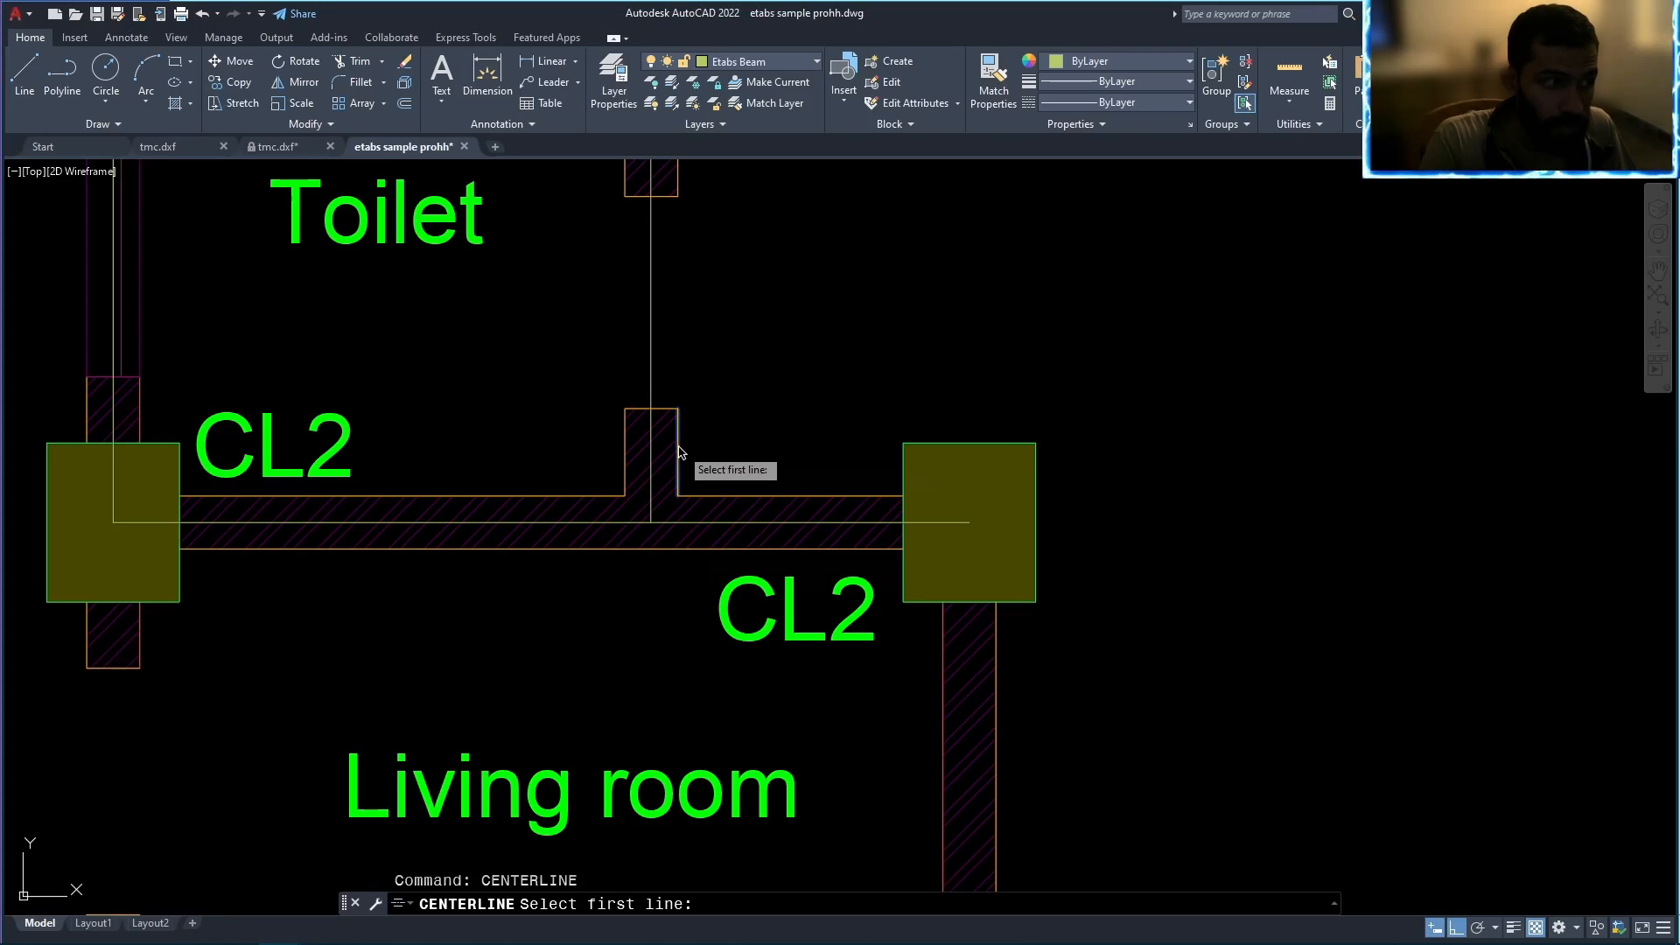
pyautogui.click(680, 451)
pyautogui.click(677, 467)
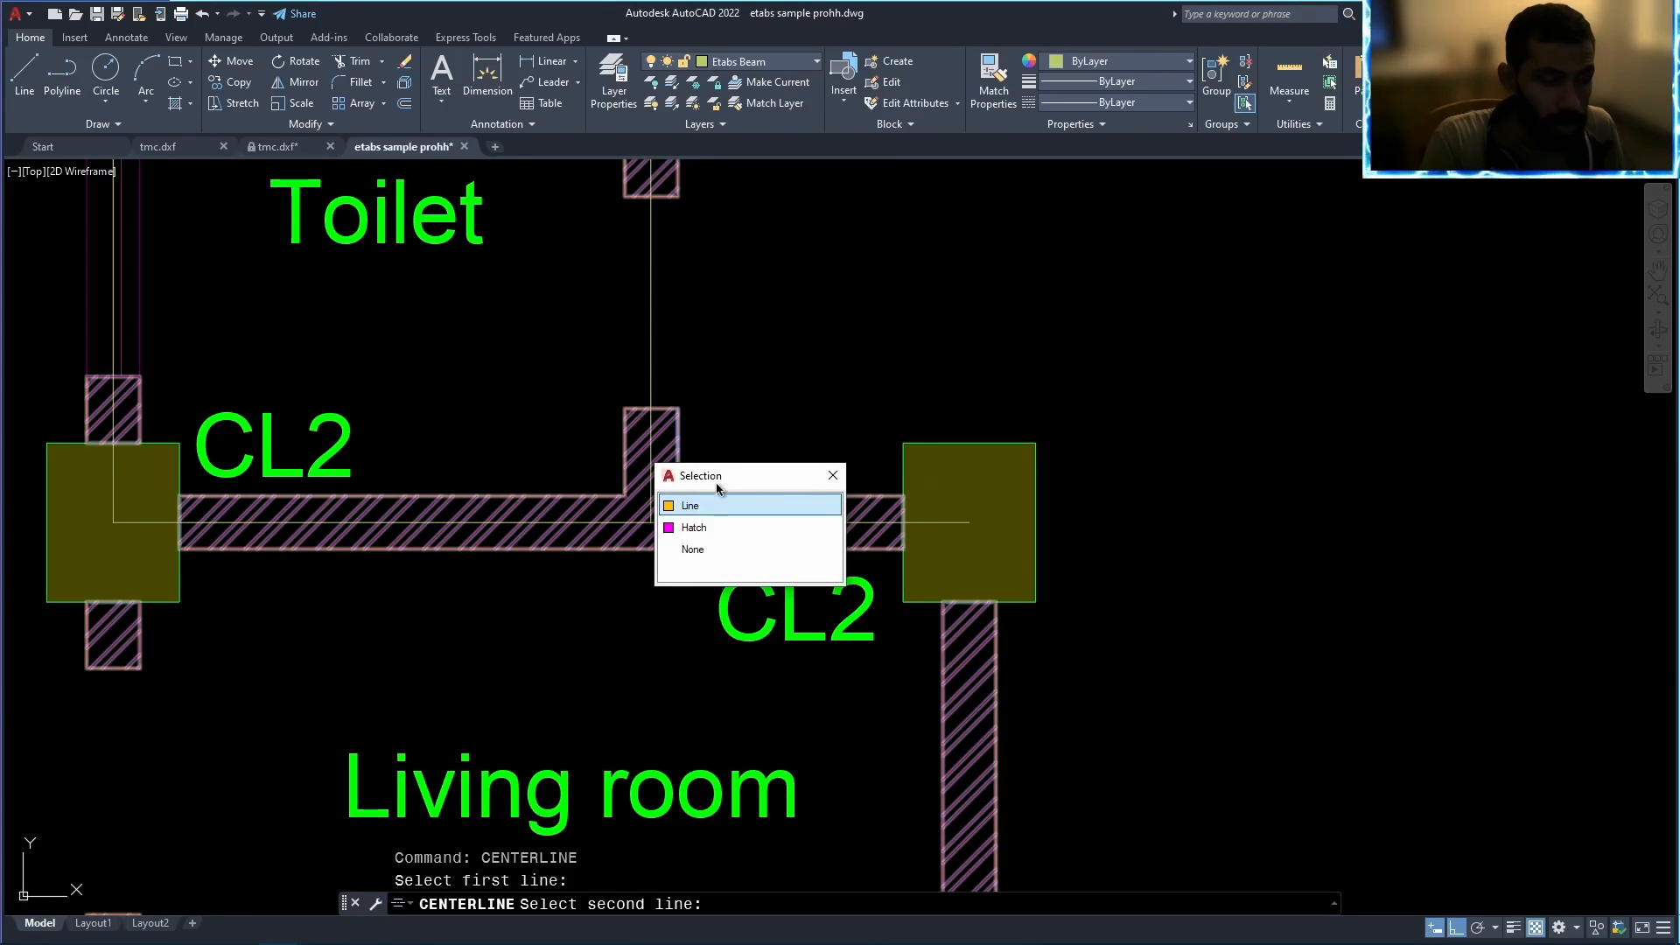
pyautogui.press('Escape')
pyautogui.press('Escape')
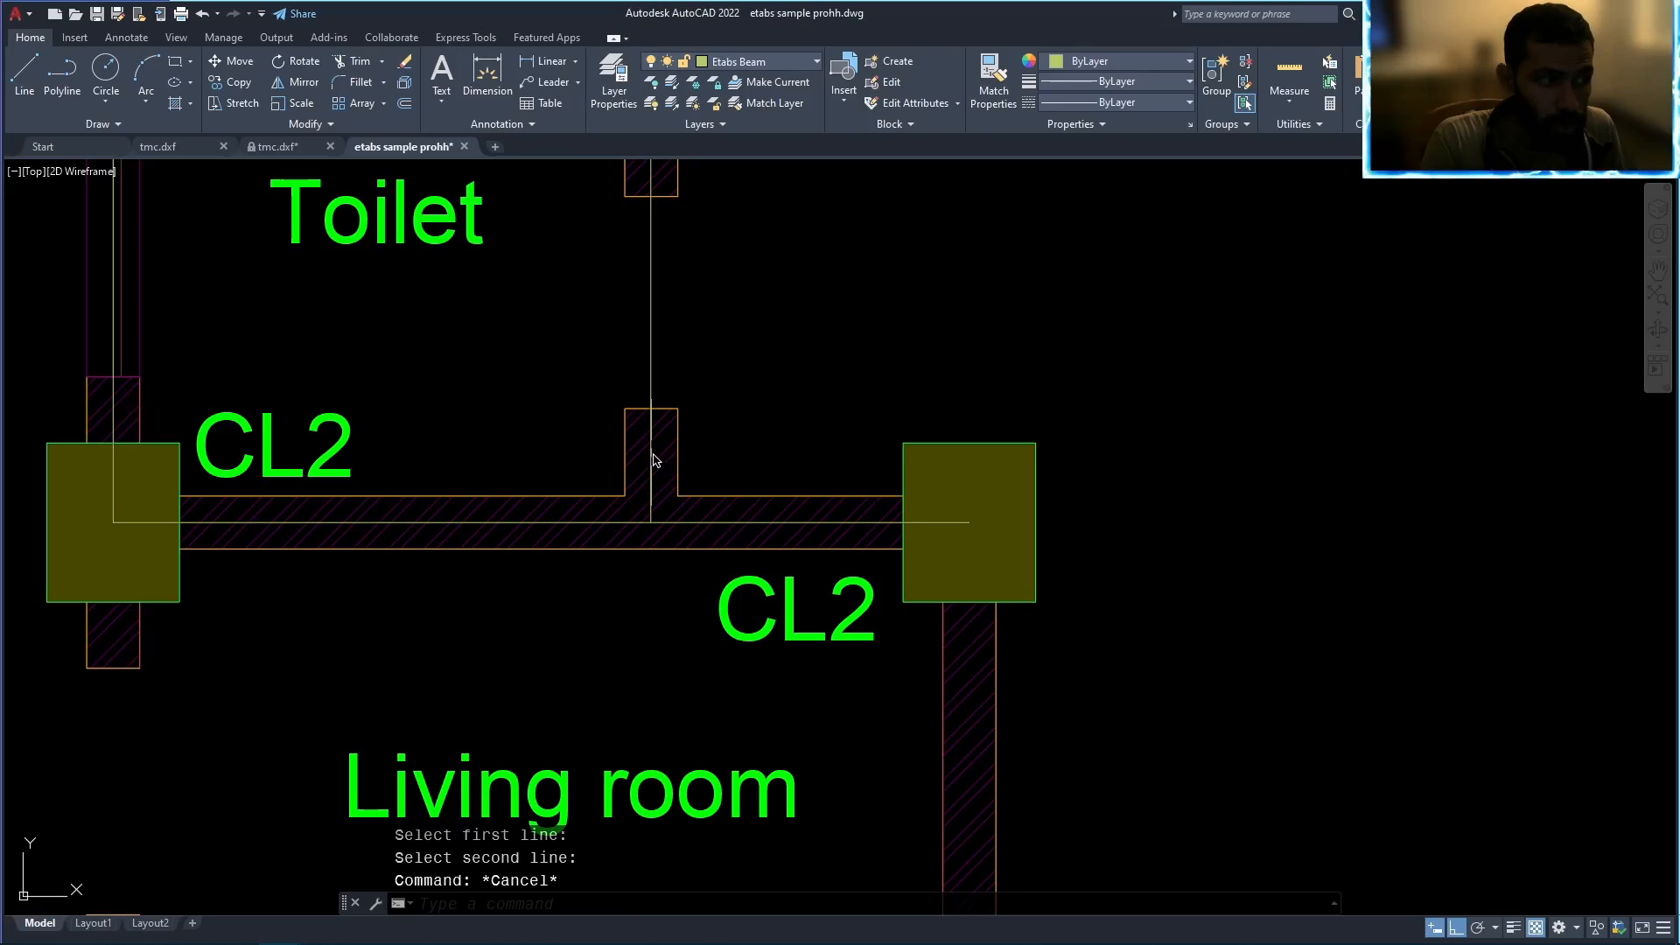
# Erase the centerline from the short wall stub.
pyautogui.click(652, 452)
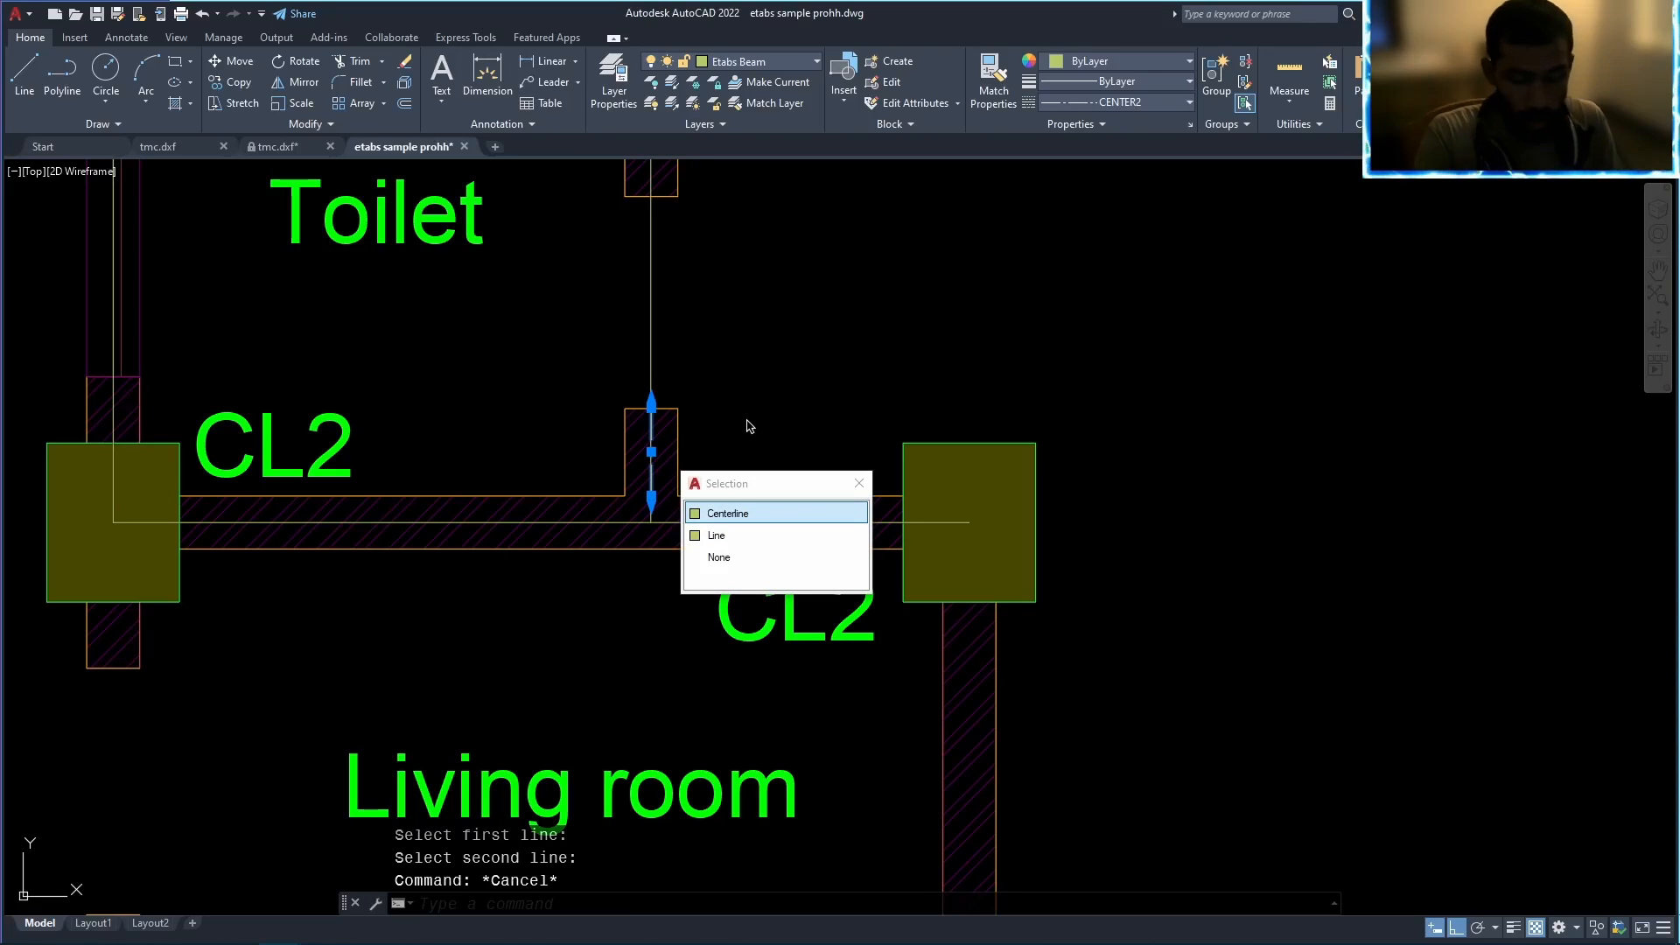
pyautogui.press('Delete')
pyautogui.moveTo(750, 426); pyautogui.dragTo(827, 420, button='middle')
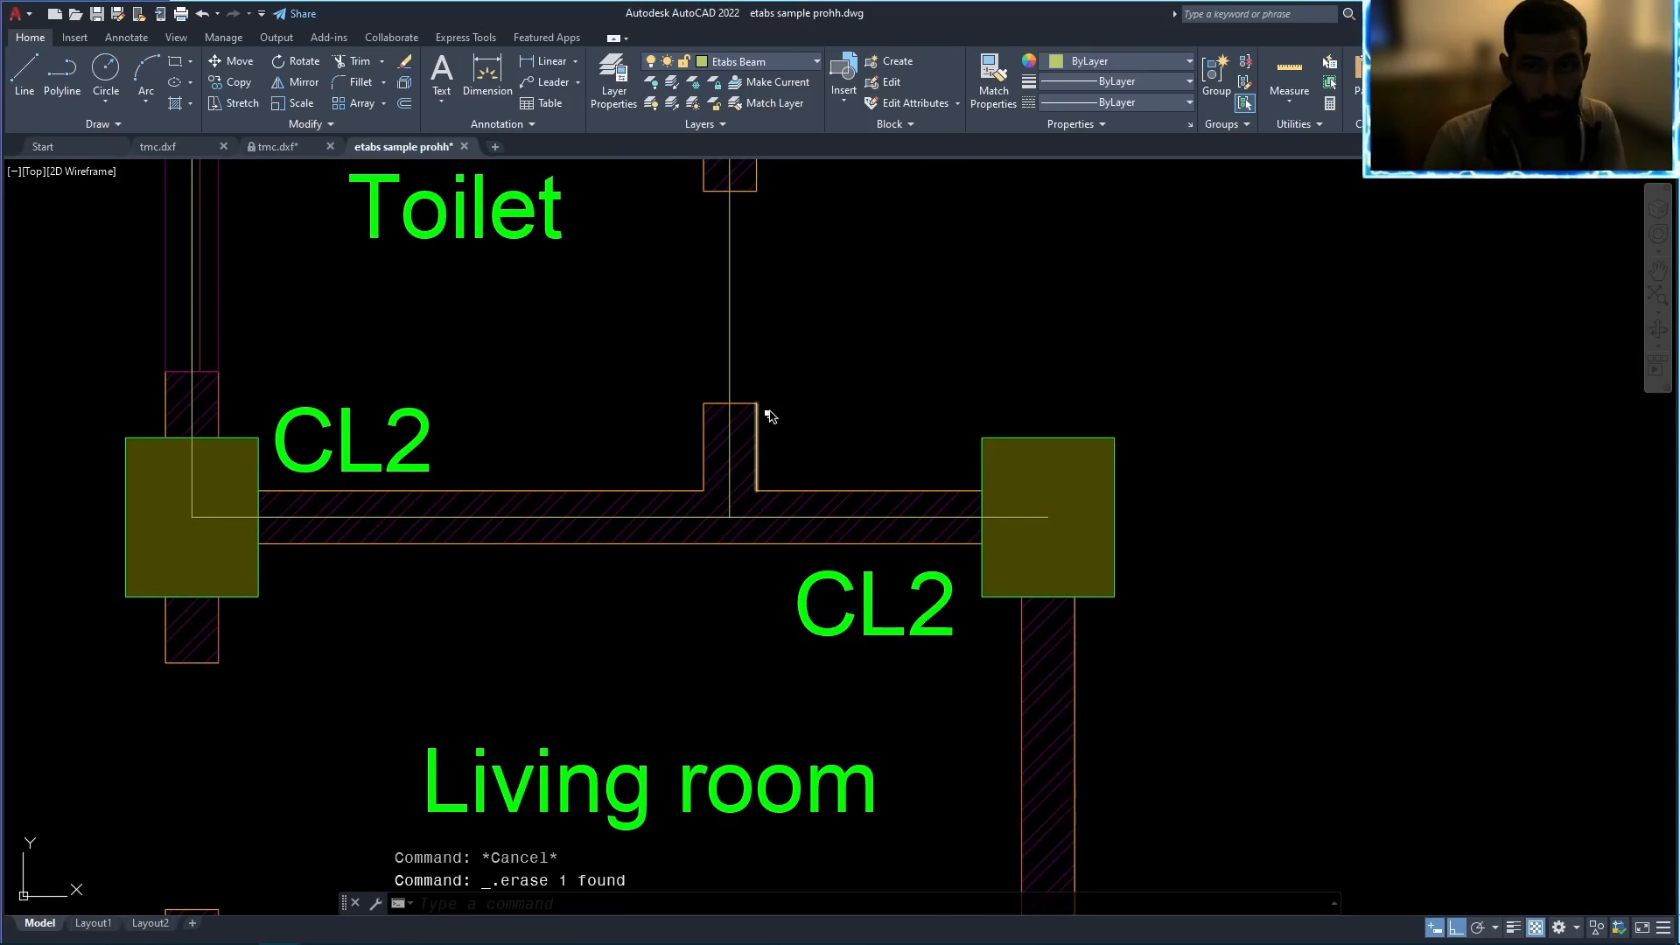
pyautogui.scroll(-3, 771, 416)
# Measure the width and height of the outline's lower rectangle in 1111.dxf with Measure Geometry.
pyautogui.click(279, 154)
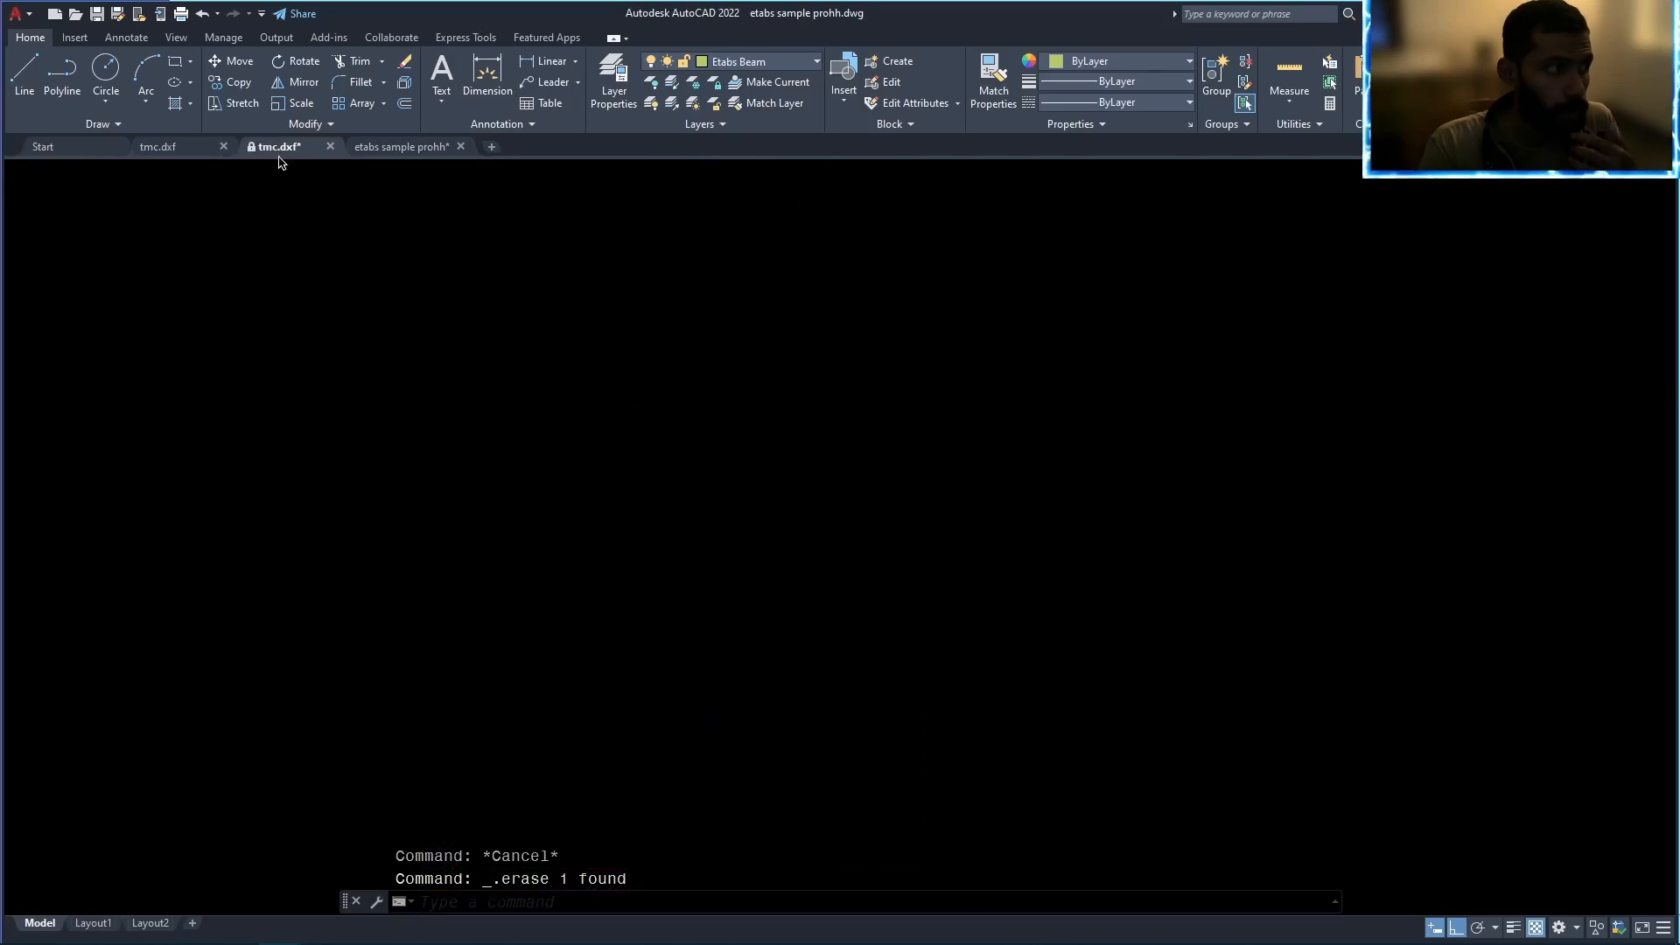
pyautogui.press('Escape')
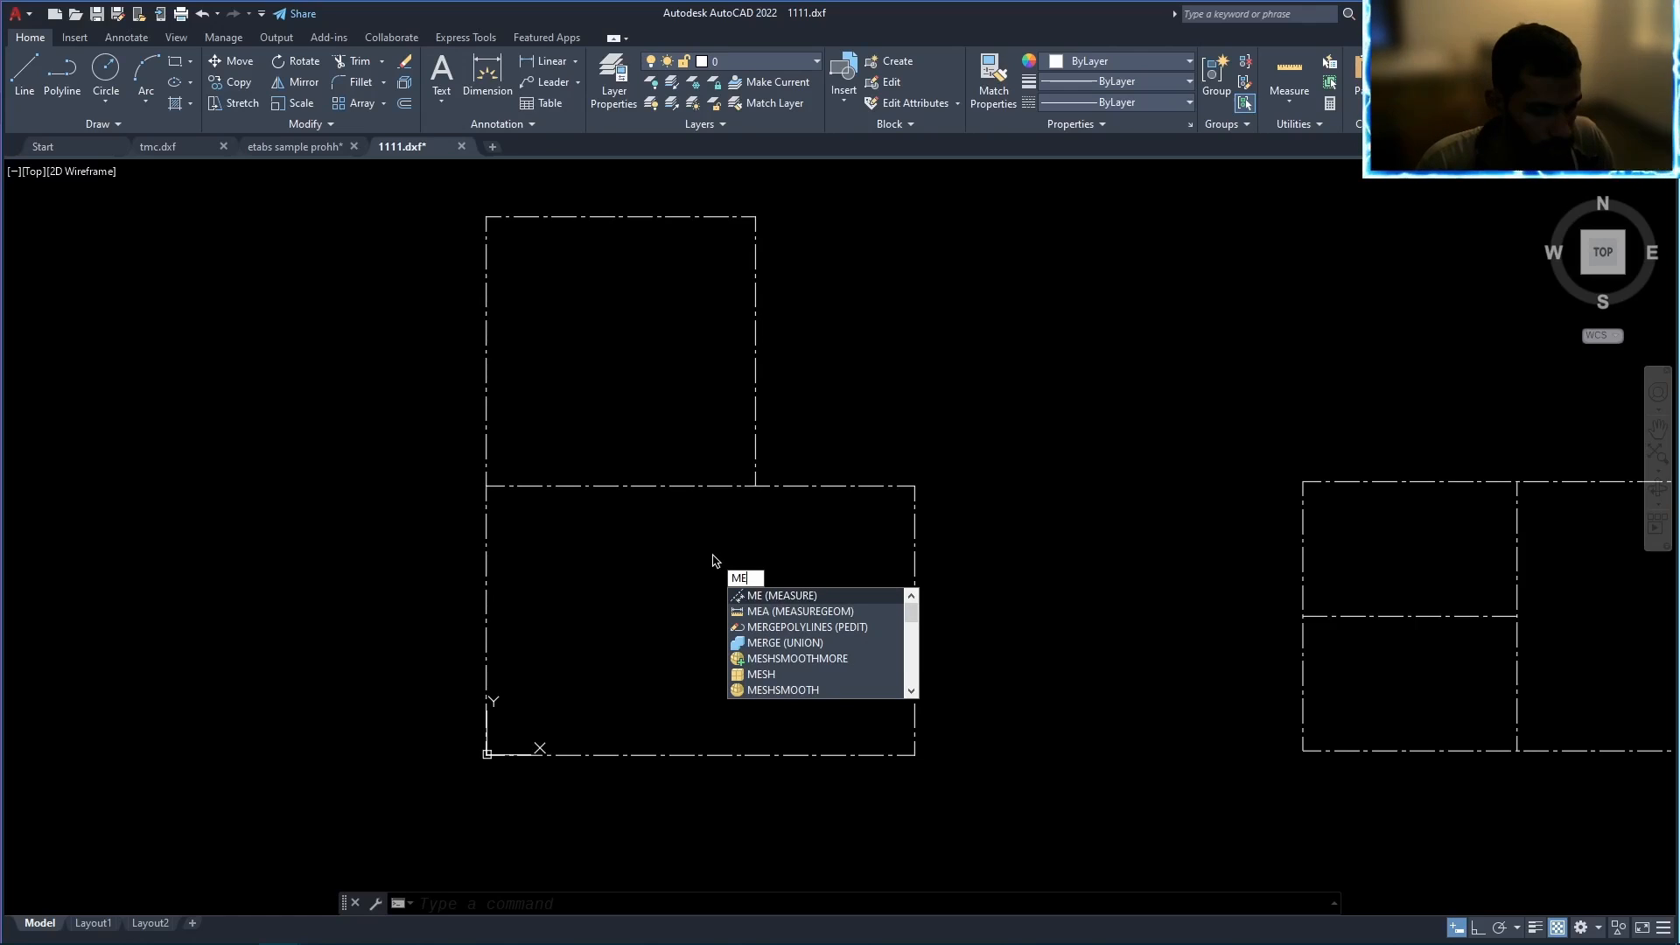
pyautogui.write('a')
pyautogui.press('Return')
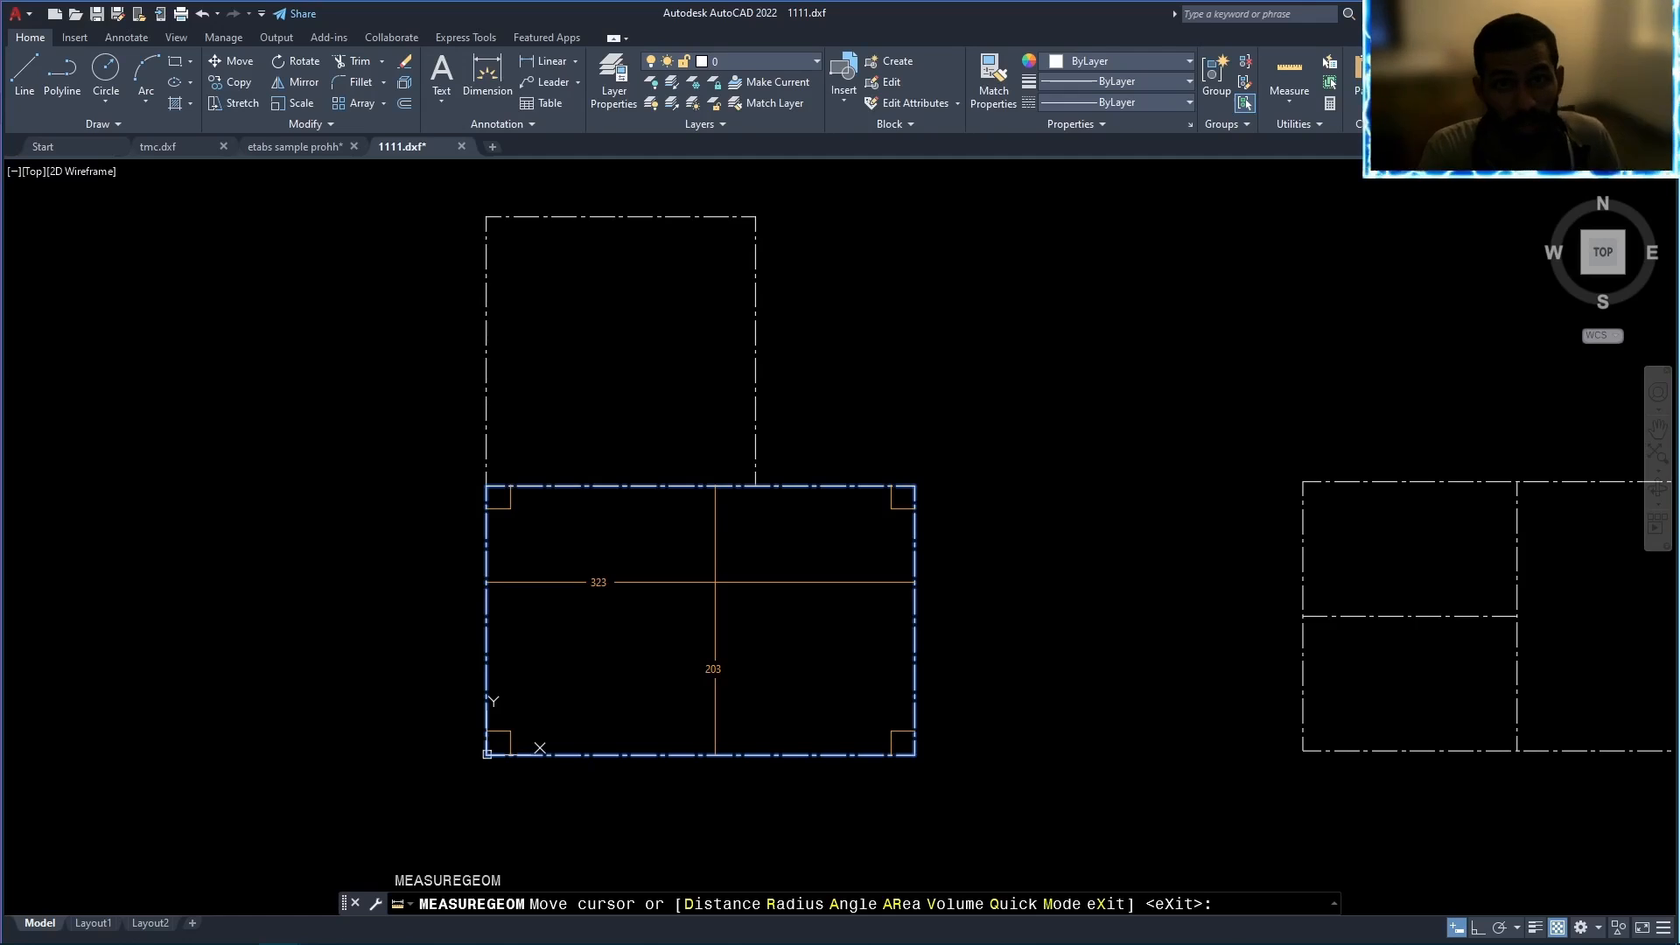
pyautogui.press('Escape')
pyautogui.press('Escape')
pyautogui.press('Escape')
# Check the insertion scale in the drawing units settings and close them without changes.
pyautogui.press('Return')
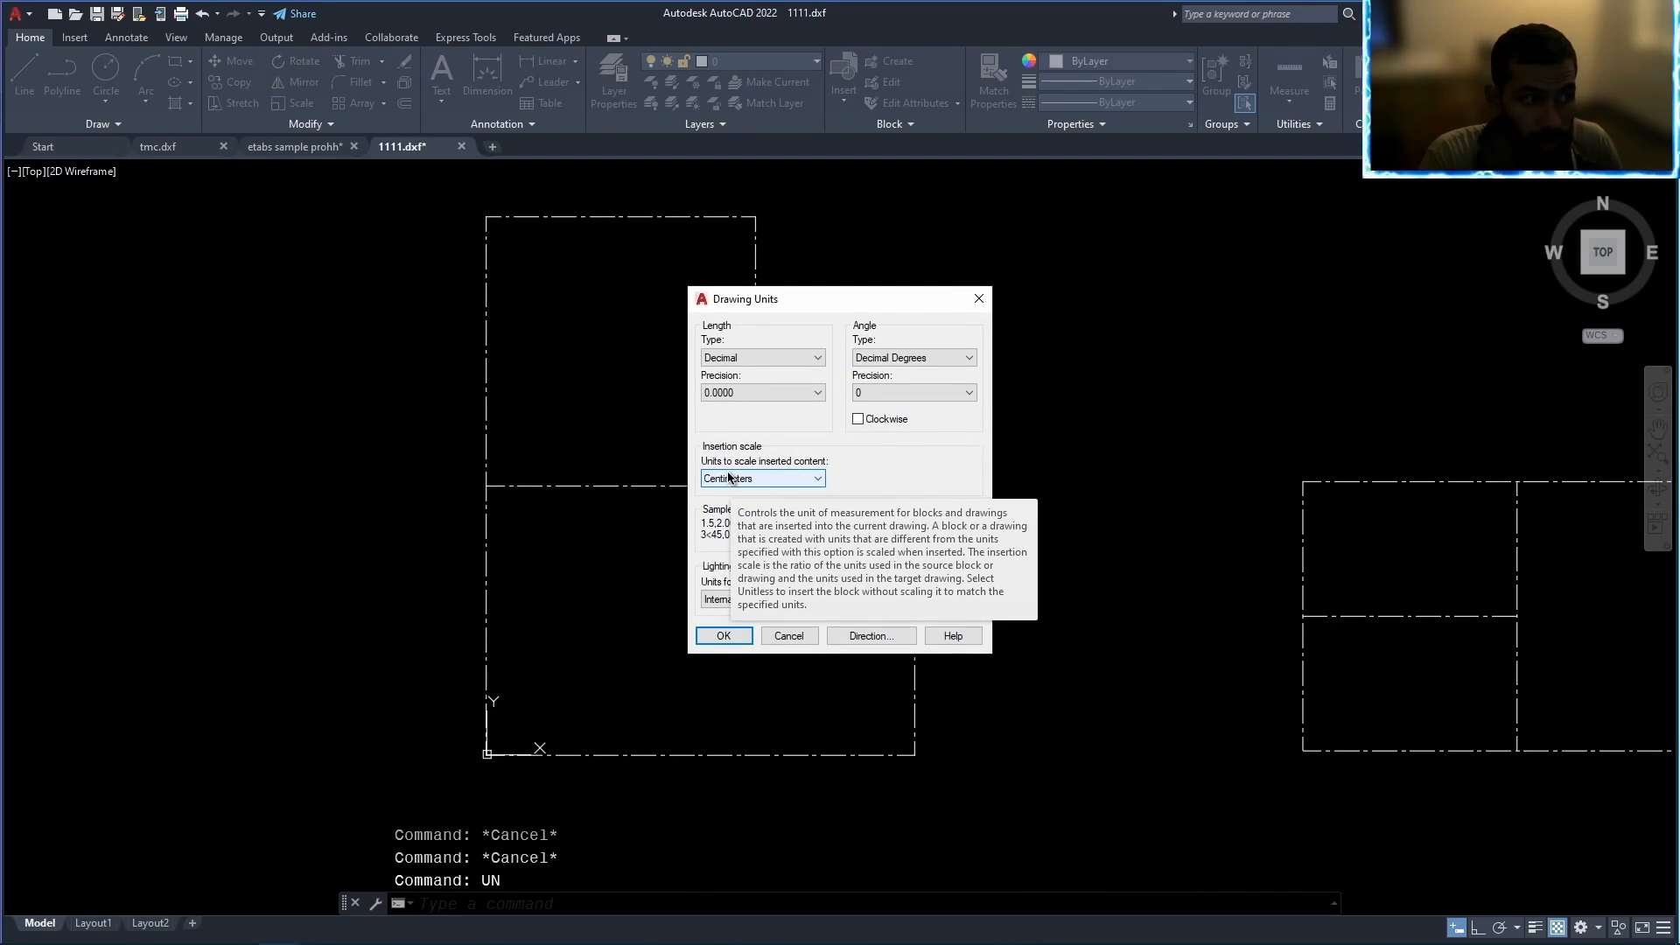
pyautogui.click(979, 299)
pyautogui.press('Escape')
pyautogui.moveTo(990, 375); pyautogui.dragTo(964, 385, button='middle')
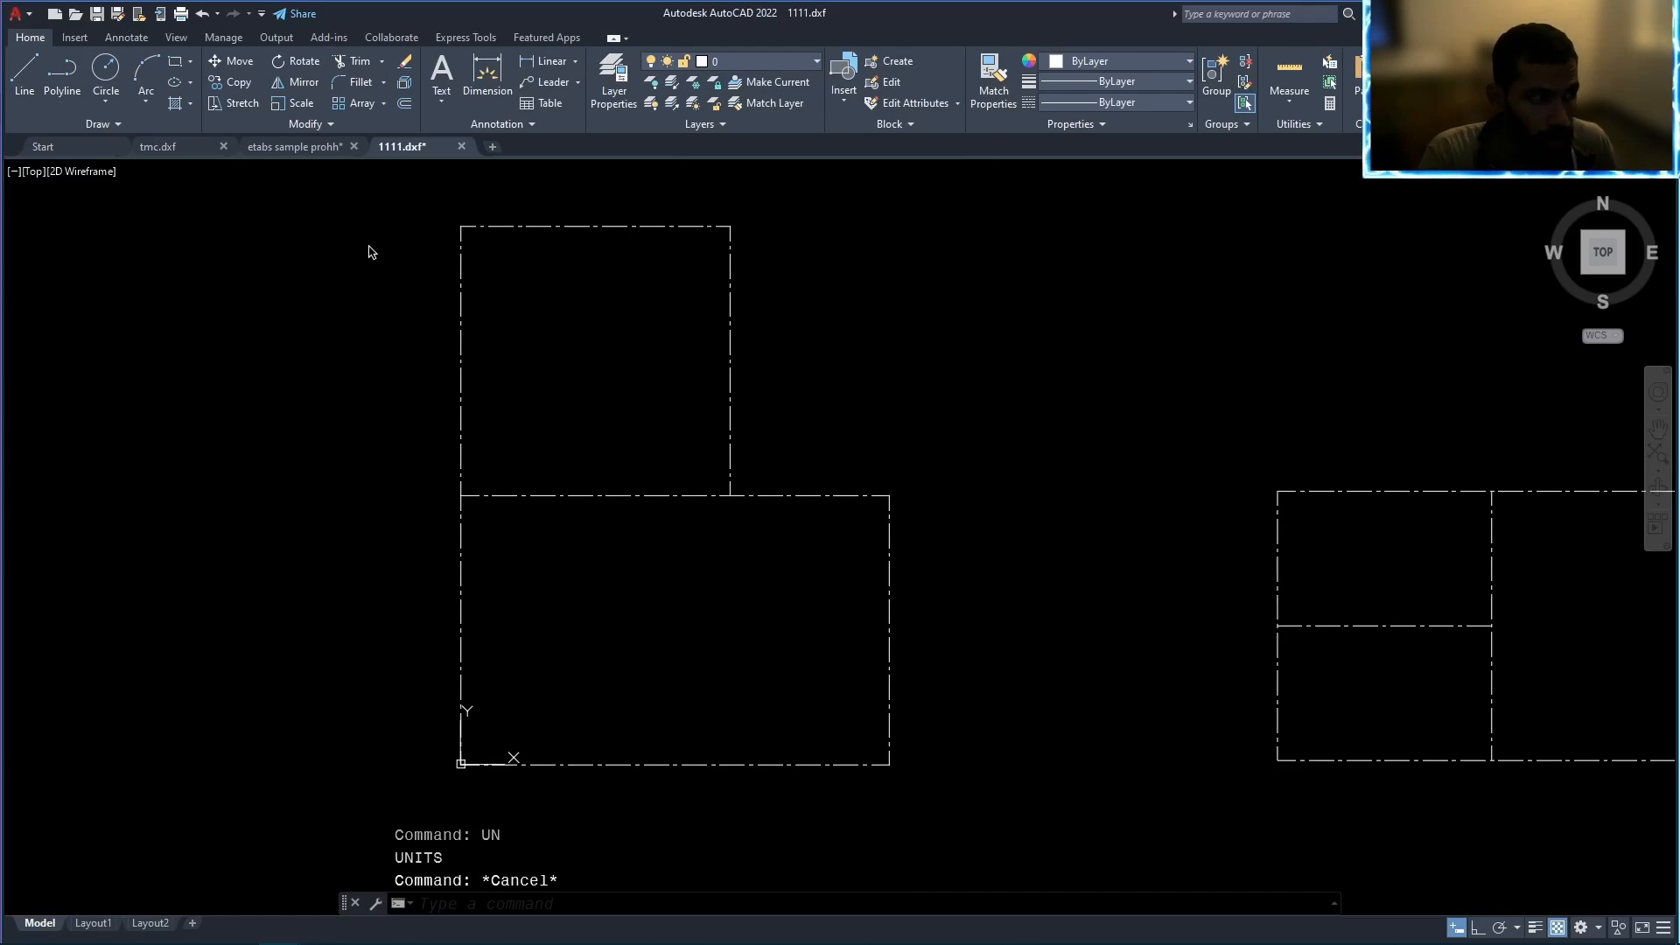
# Save the drawing to the Desktop as 1111.dxf in AutoCAD 2018 DXF format, replacing the existing file.
pyautogui.hotkey('ctrl', 's')
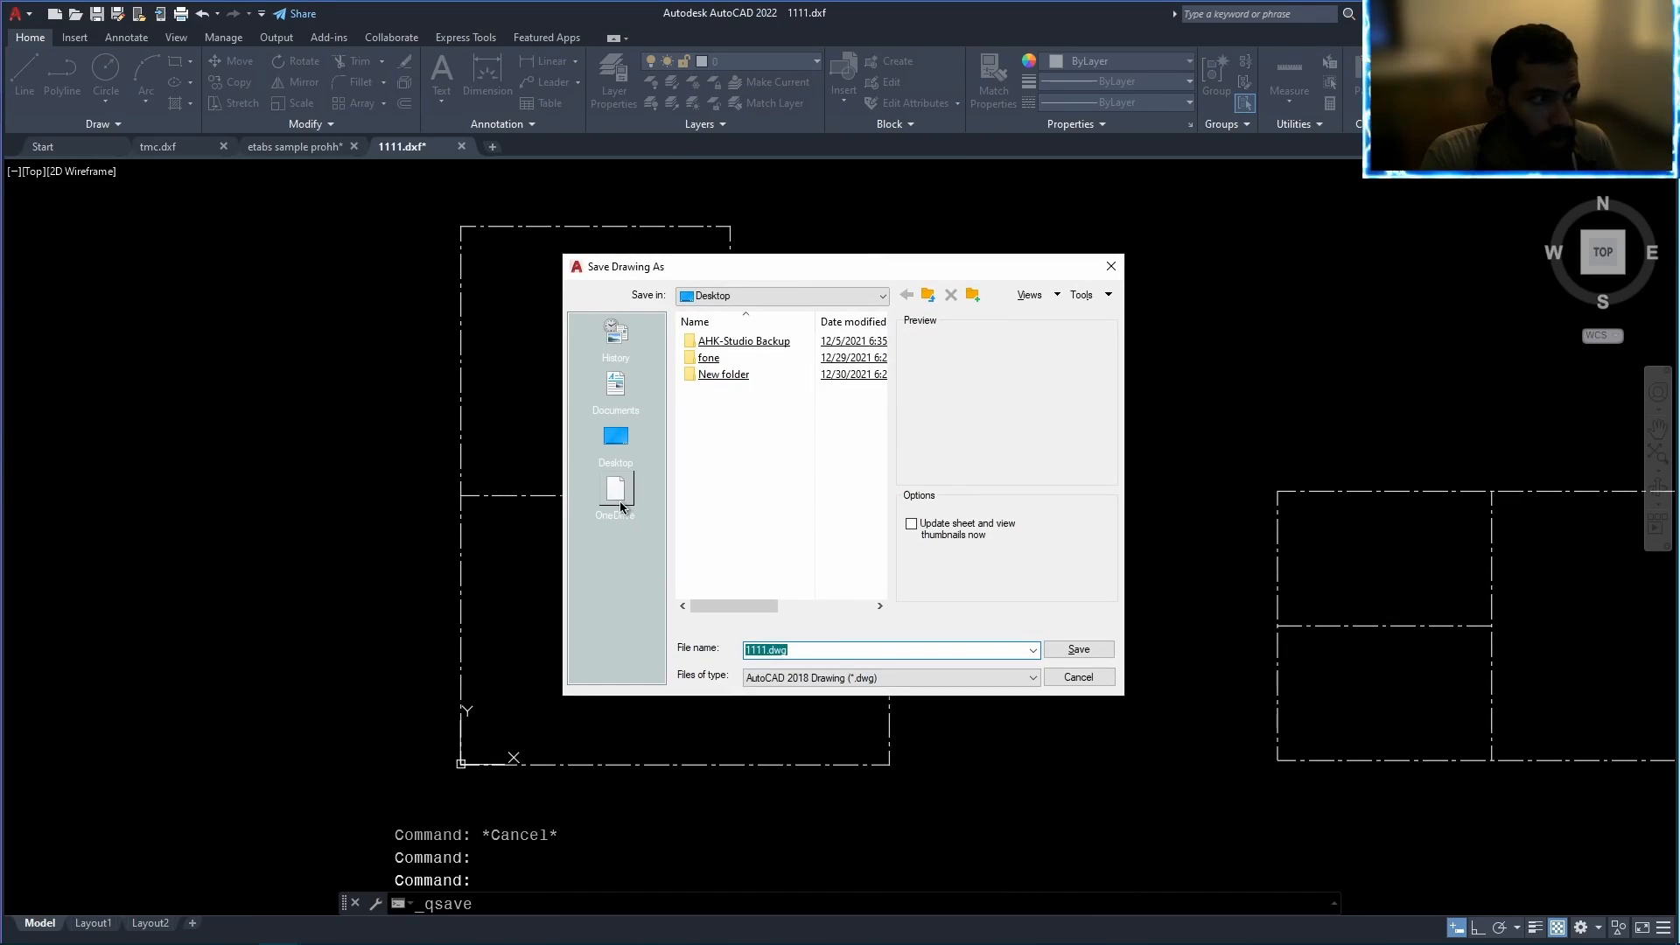
pyautogui.click(616, 438)
pyautogui.click(880, 678)
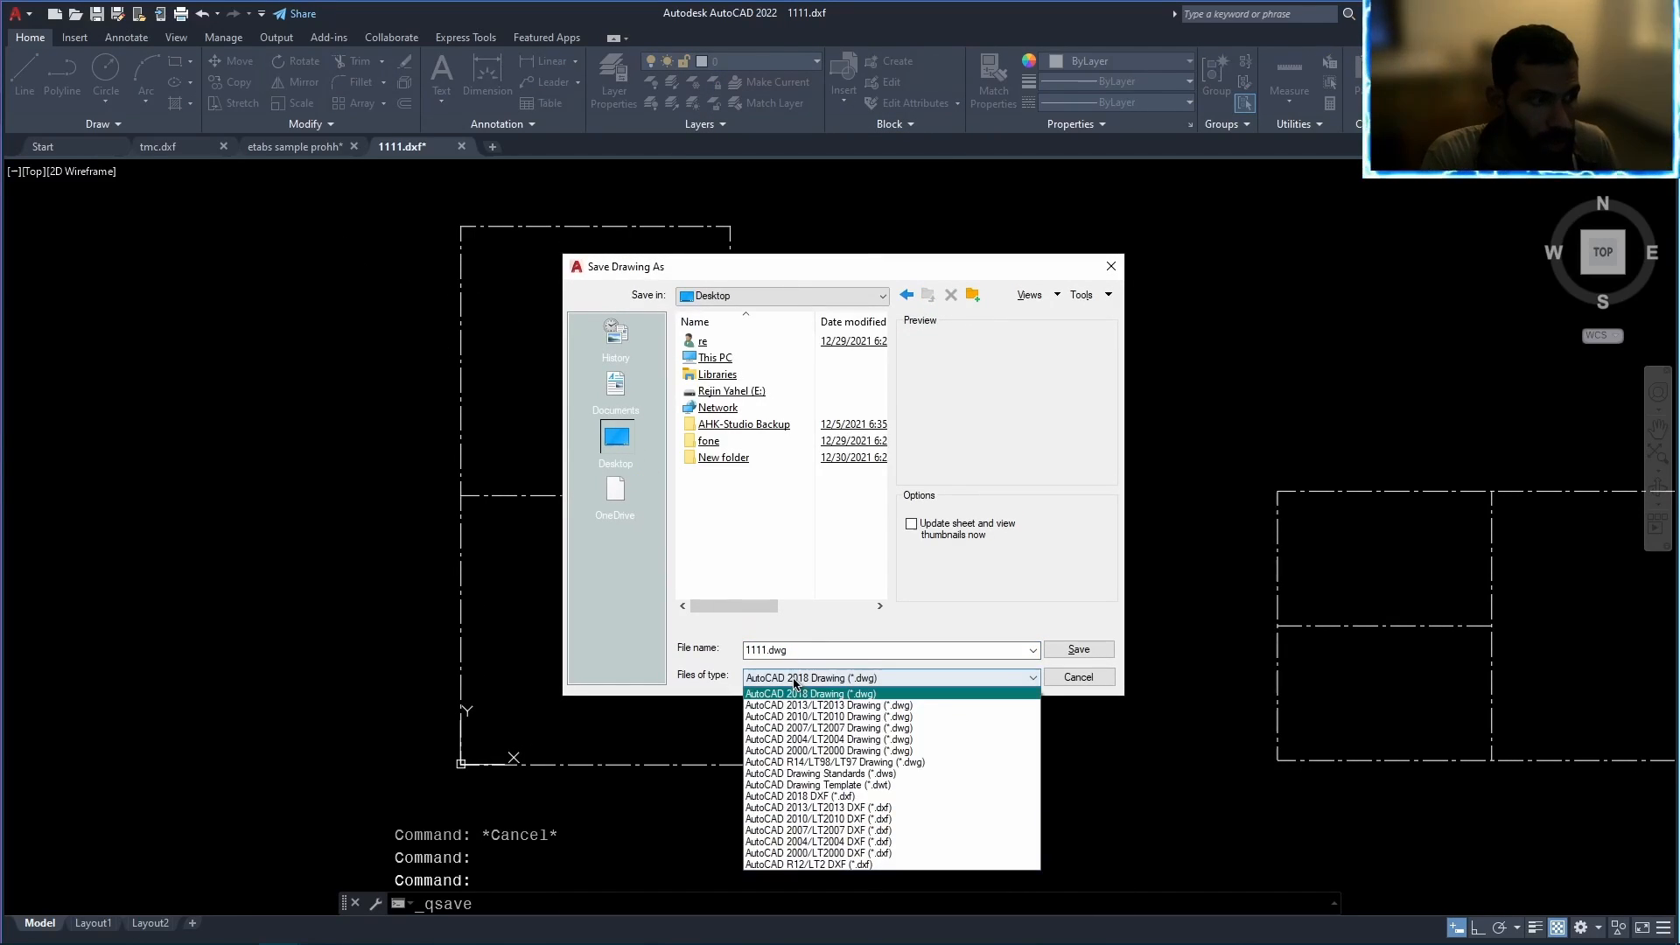
pyautogui.click(880, 796)
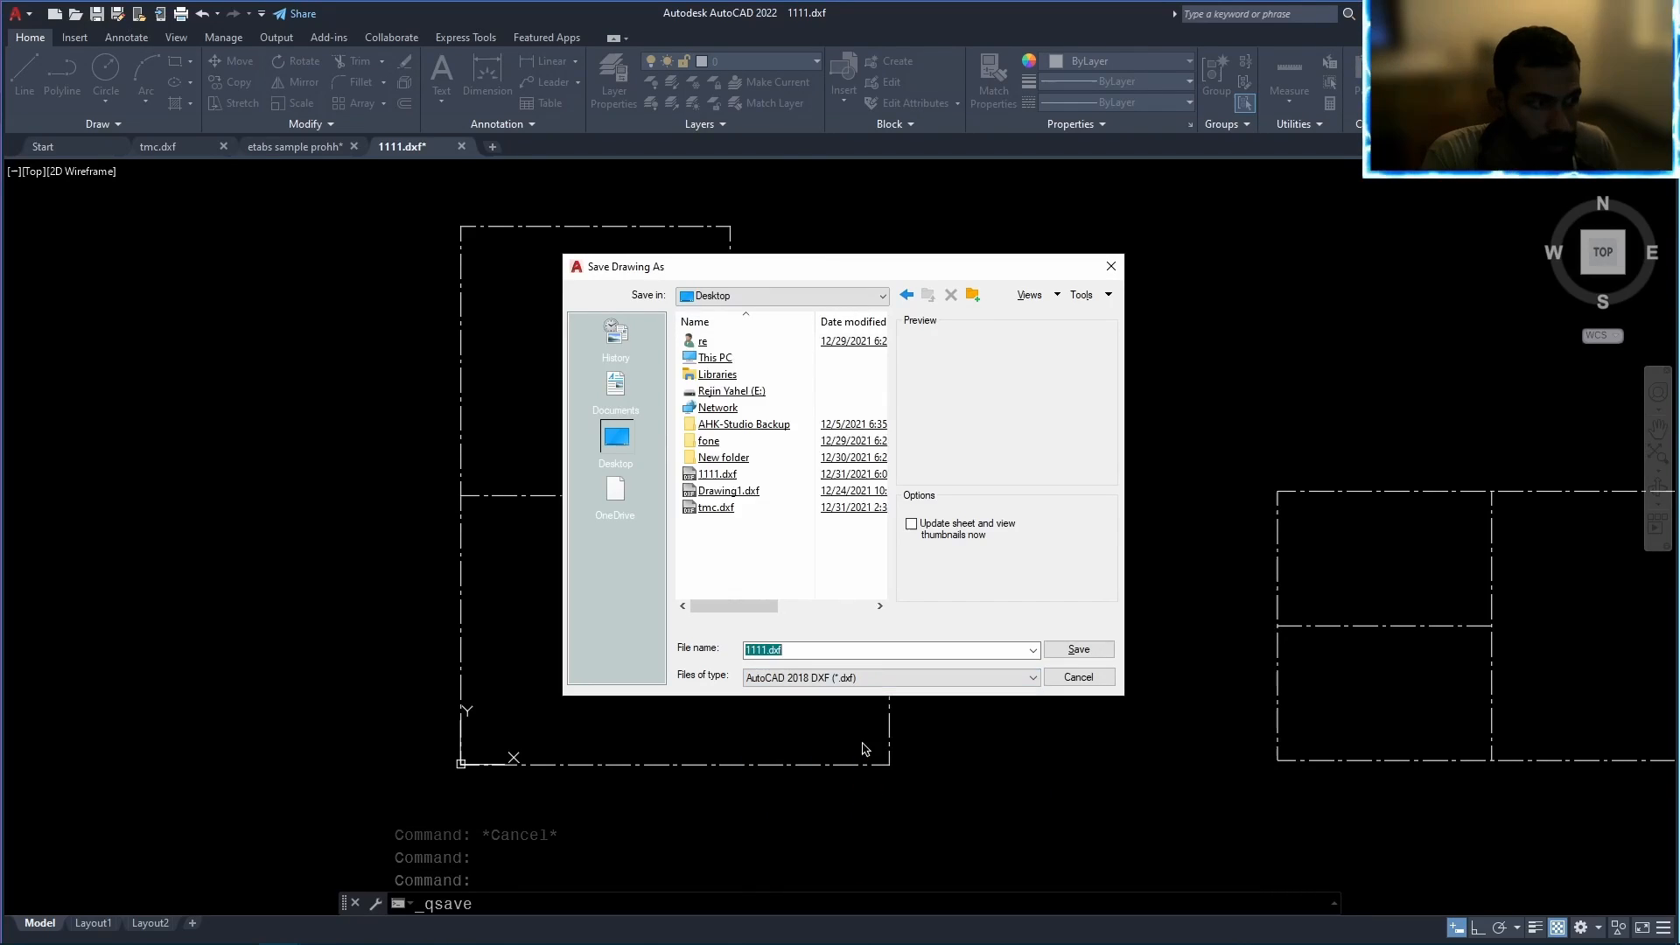
pyautogui.click(1073, 648)
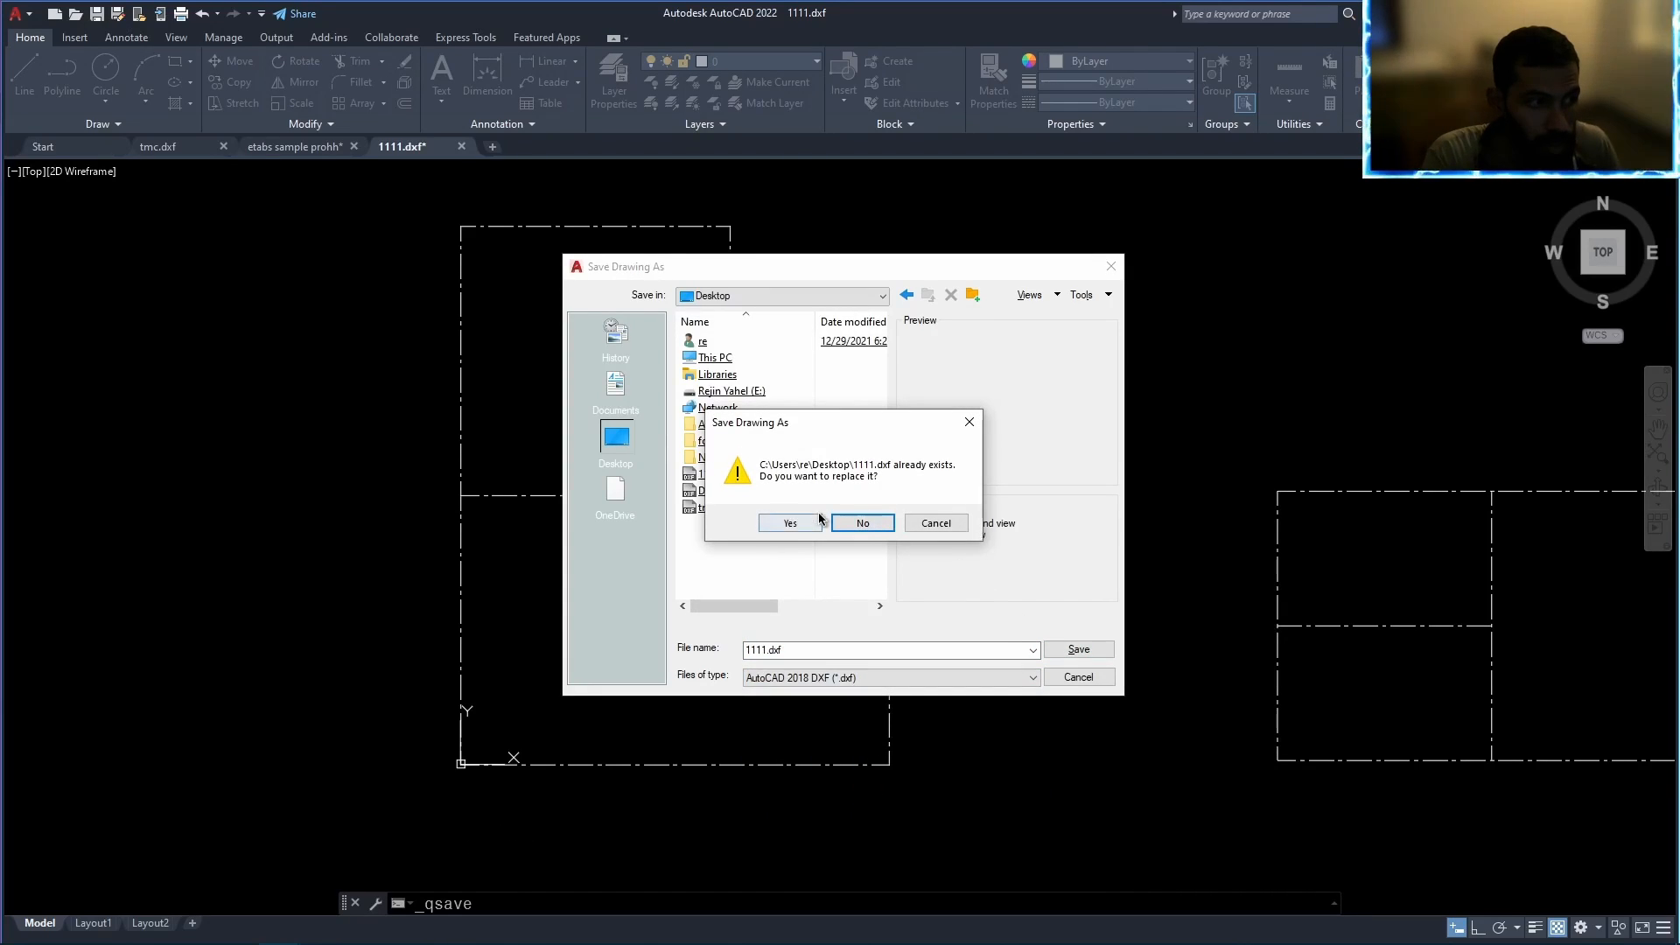
pyautogui.click(785, 523)
pyautogui.press('Escape')
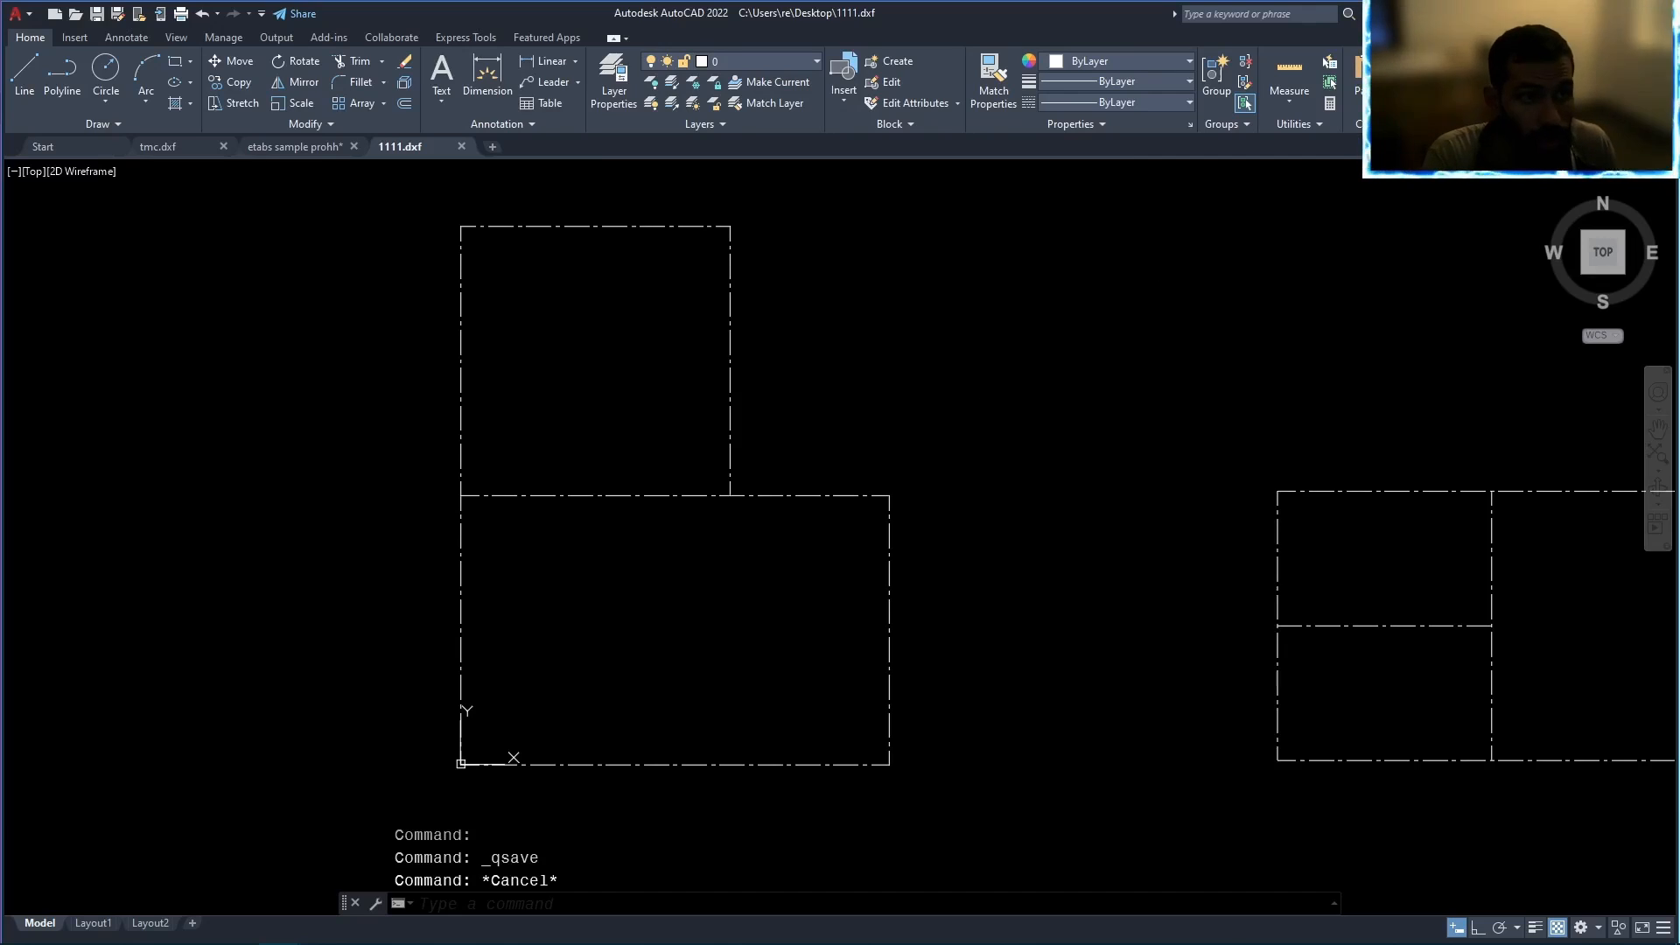
# Close the 1111.dxf drawing without saving it in AutoCAD 2018 Drawing format.
pyautogui.hotkey('alt', 'F4')
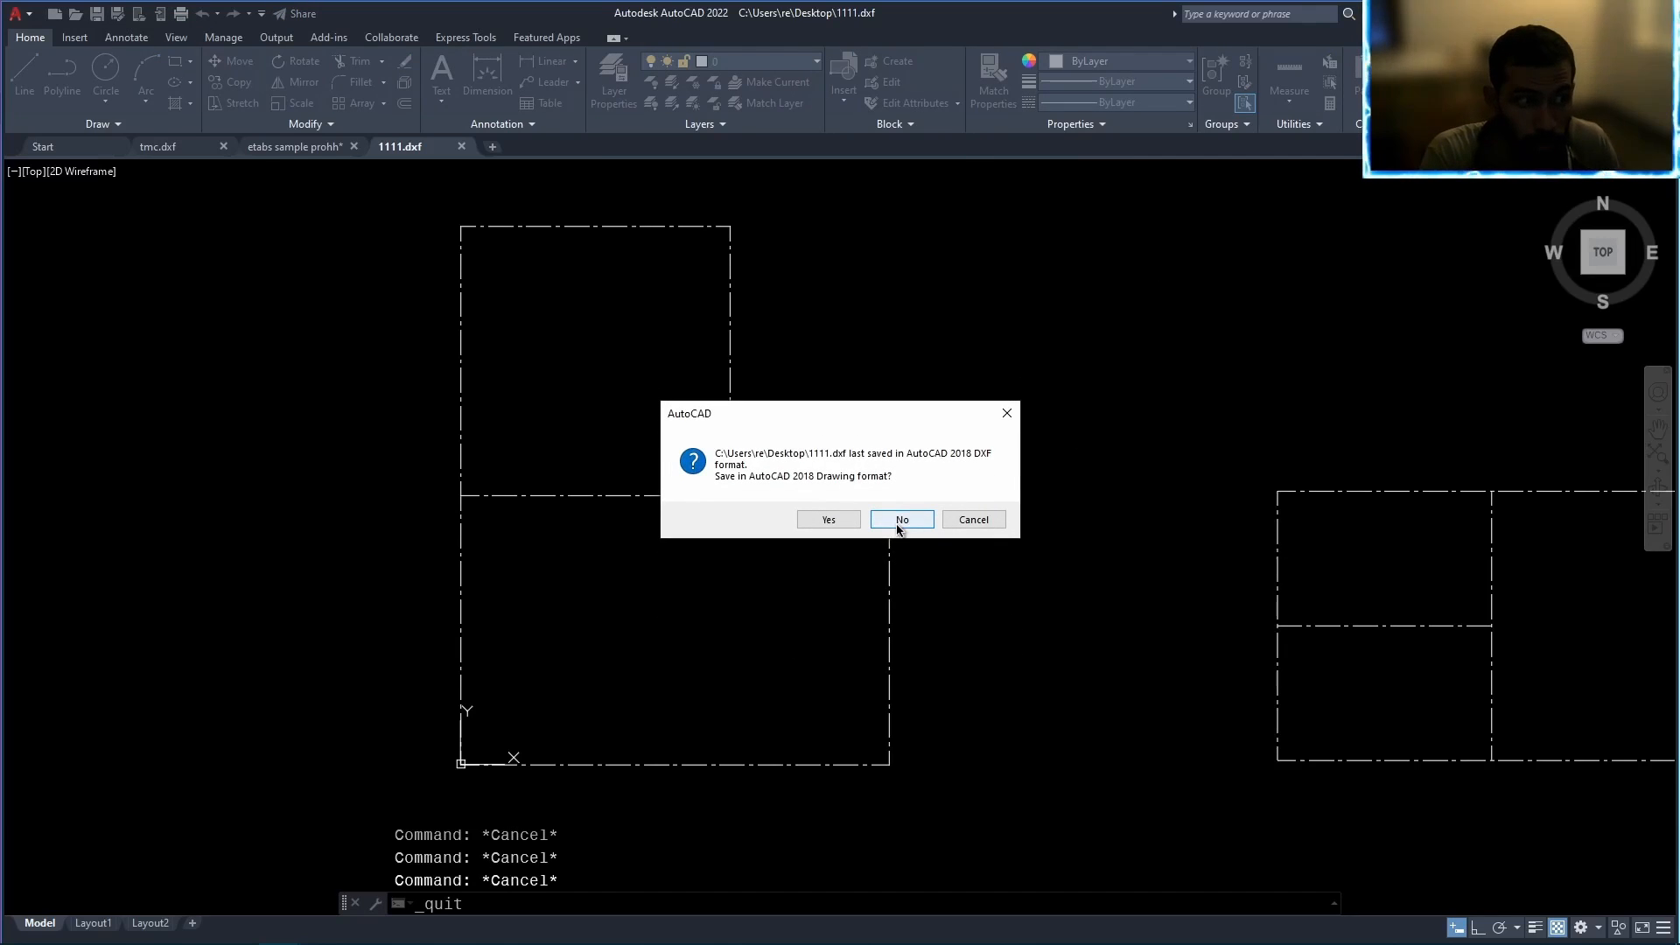
pyautogui.click(972, 520)
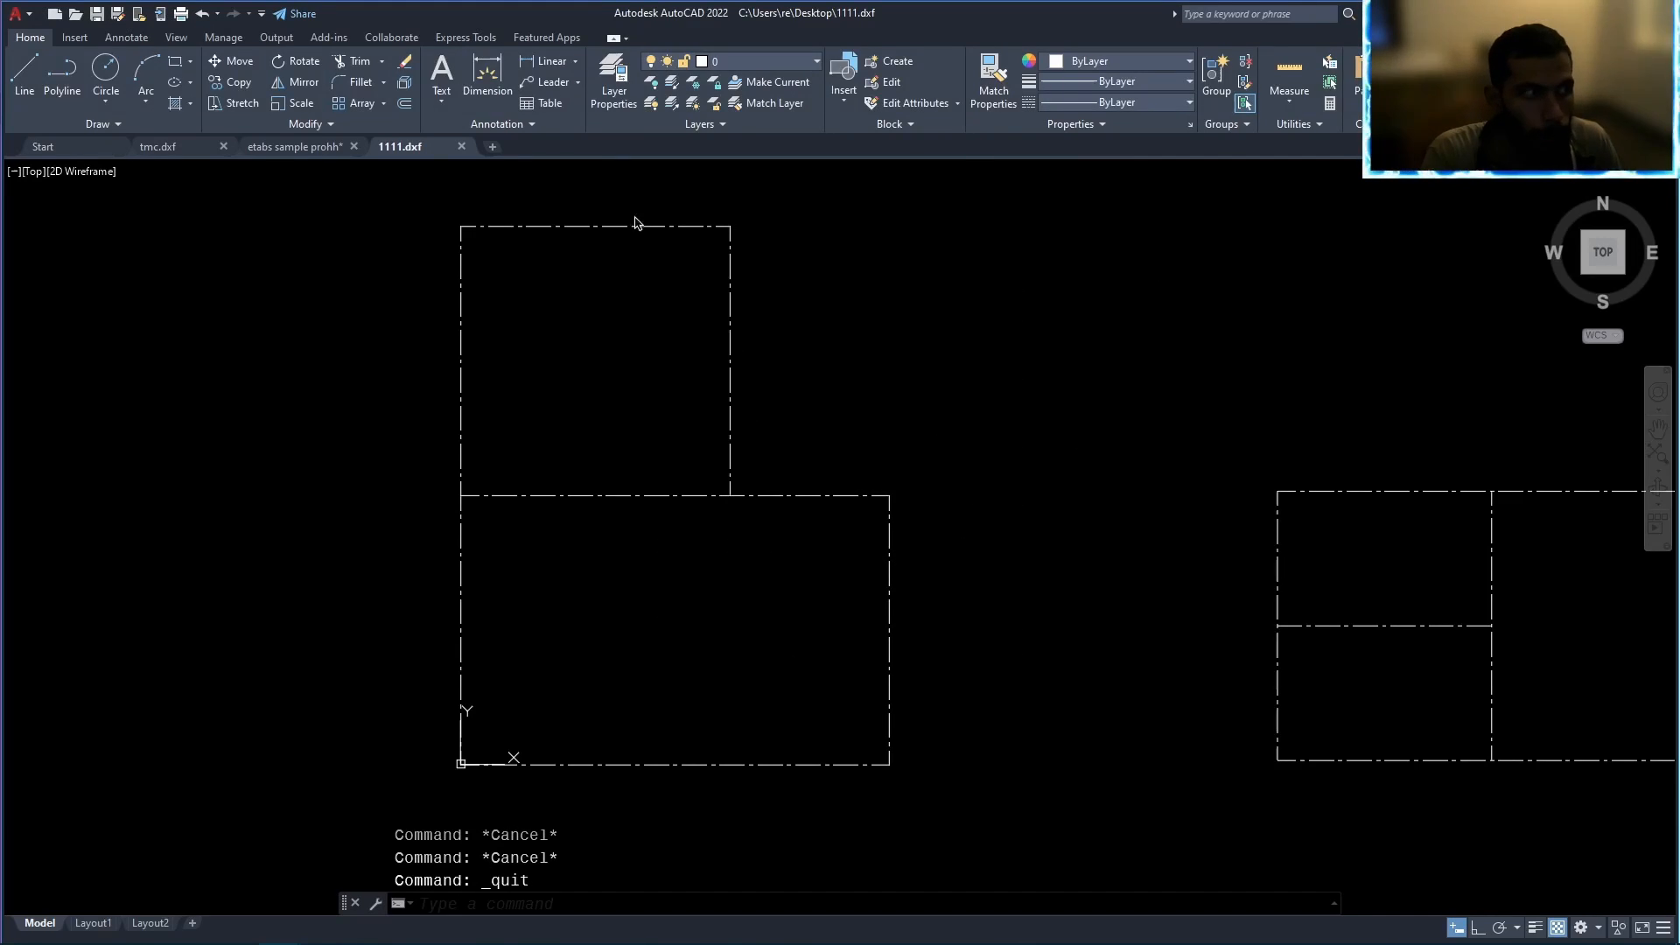
pyautogui.click(463, 146)
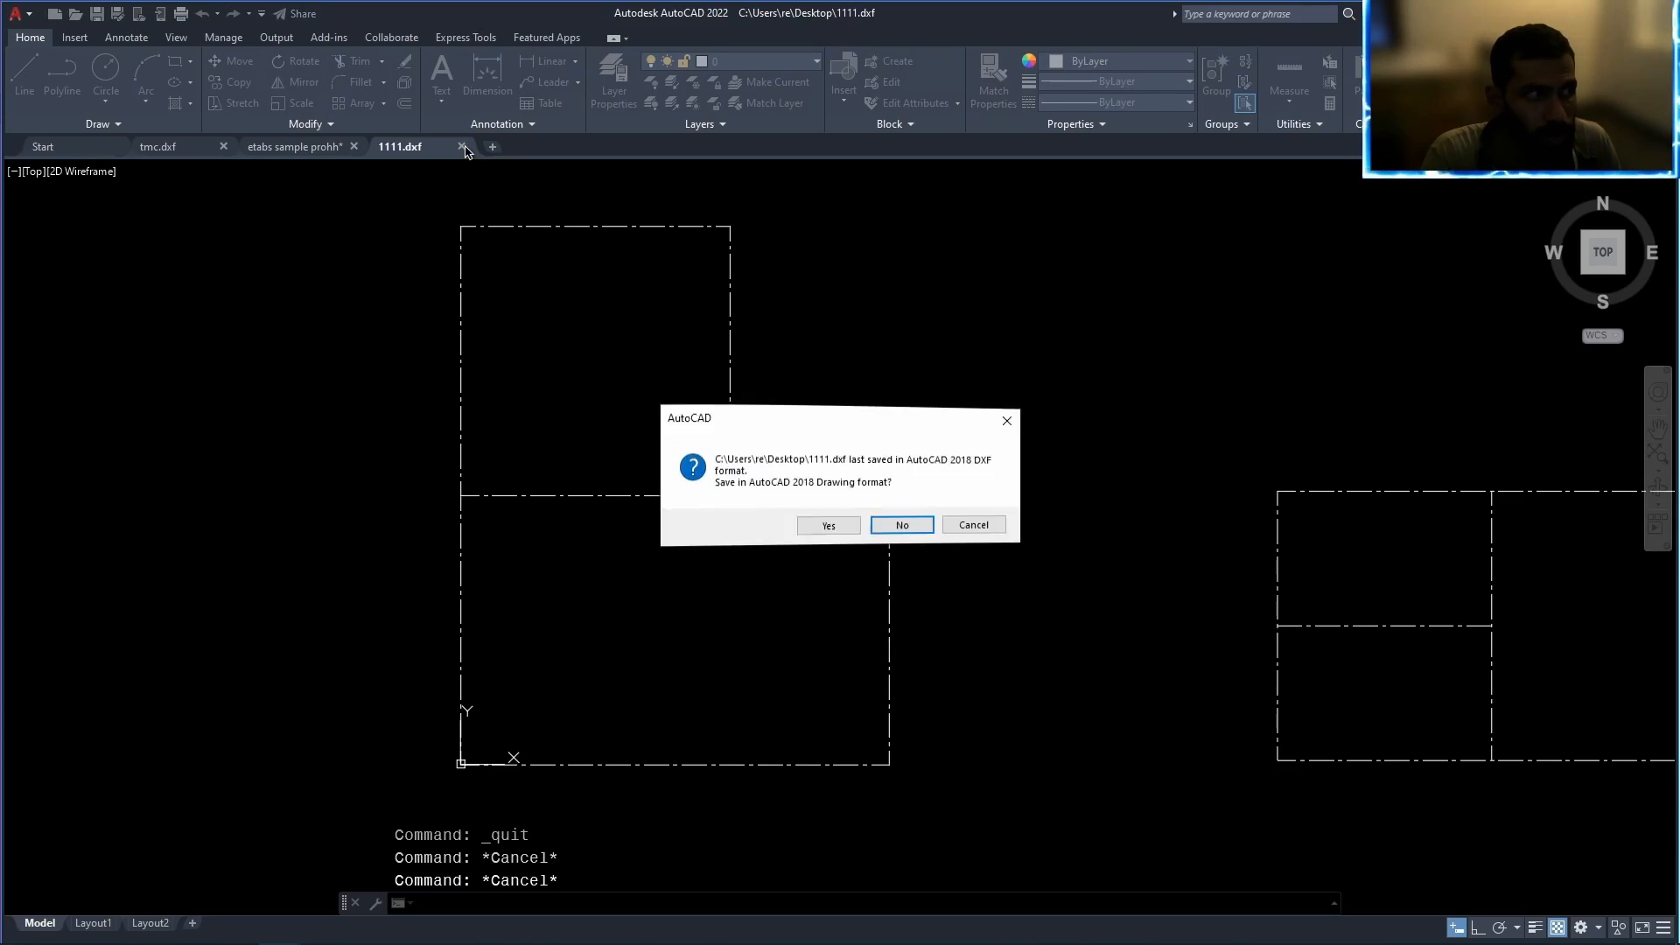
pyautogui.click(891, 519)
pyautogui.scroll(-3, 846, 520)
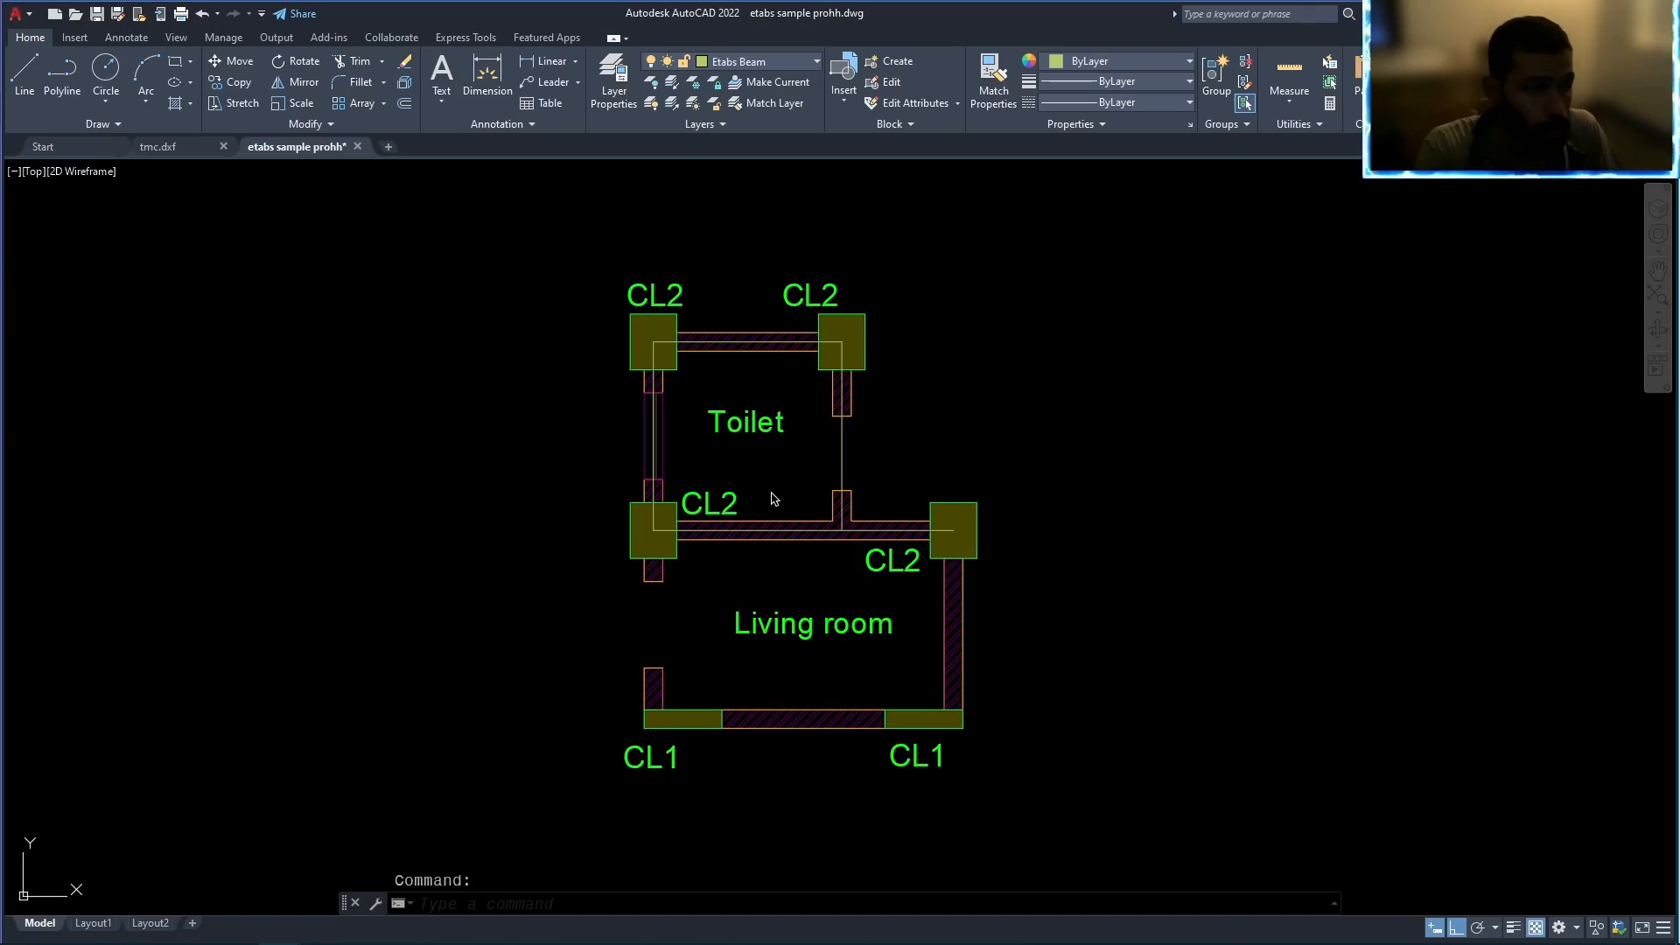
# Switch to STAAD.Pro and create a new analytical model named Structure2 with metric units.
pyautogui.hotkey('alt', 'Tab')
pyautogui.hotkey('alt', 'Tab')
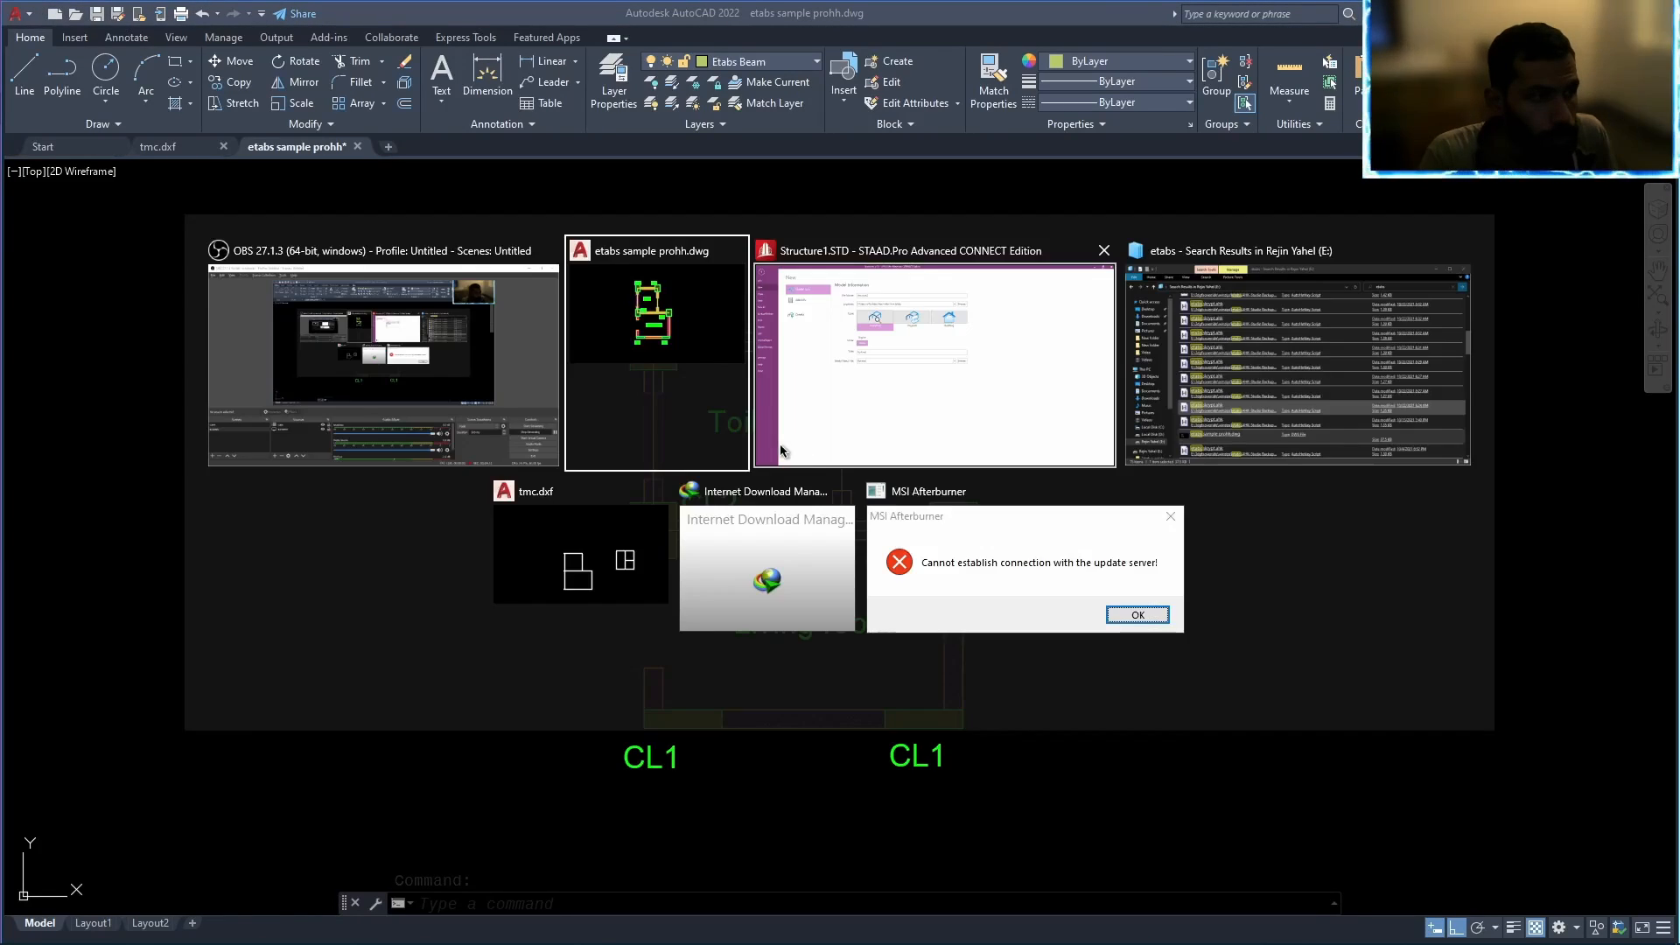
pyautogui.click(904, 402)
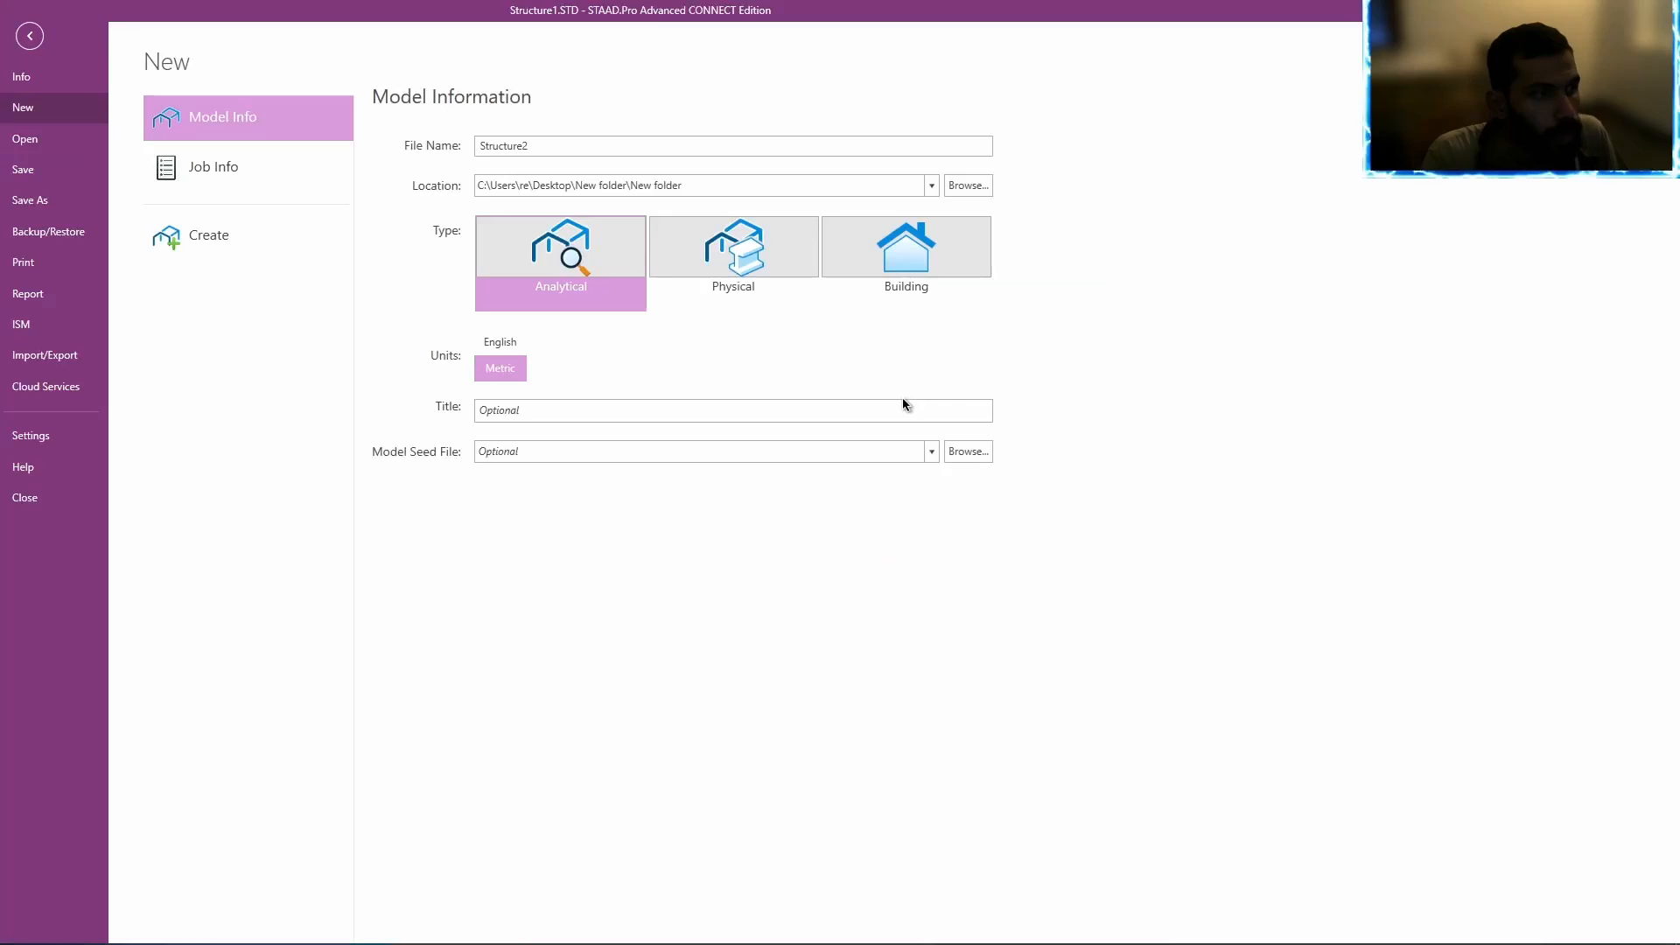
pyautogui.click(222, 253)
pyautogui.click(943, 510)
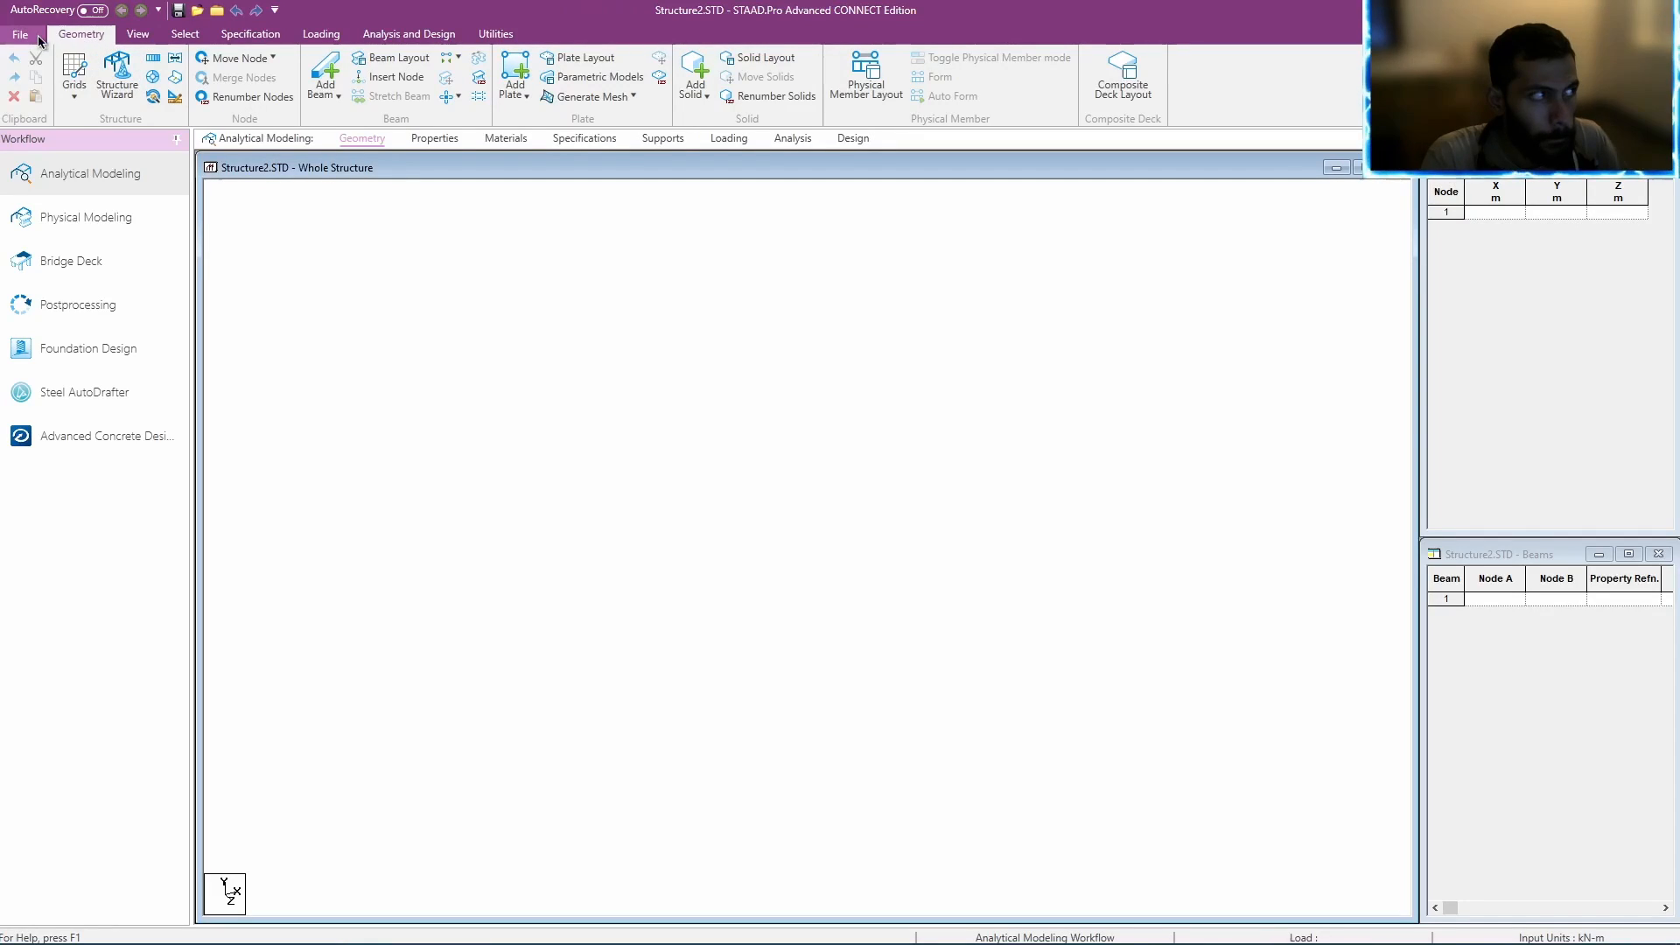
# Start a DXF import into the new model and open the DXF file saved on the Desktop.
pyautogui.click(25, 34)
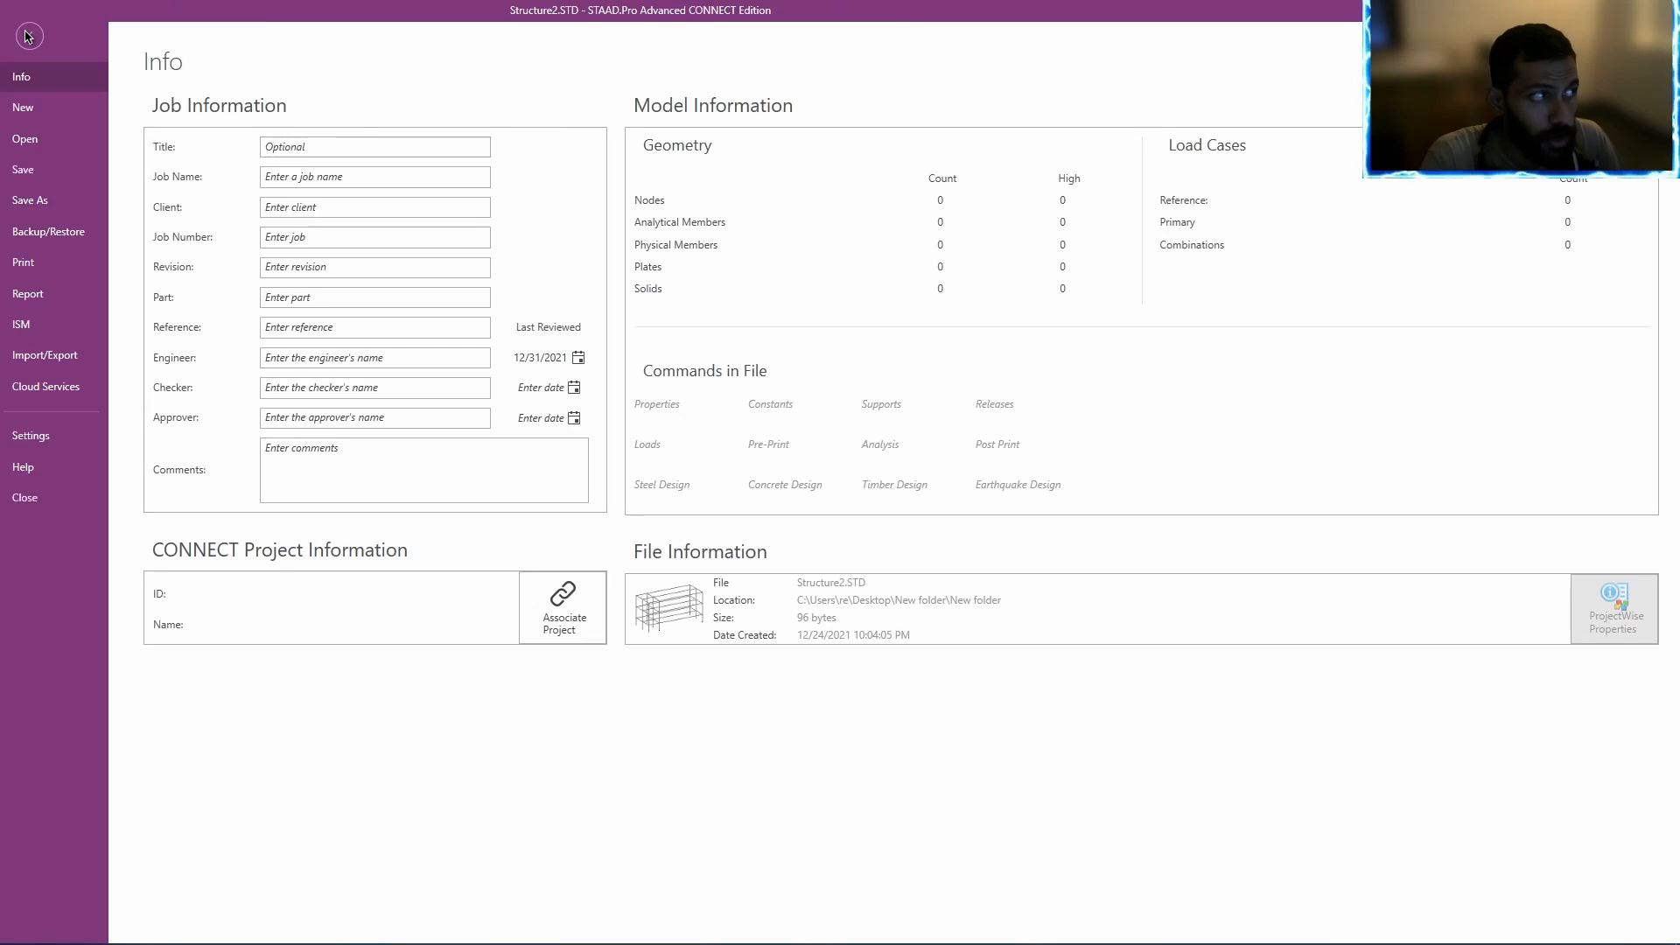
pyautogui.click(74, 354)
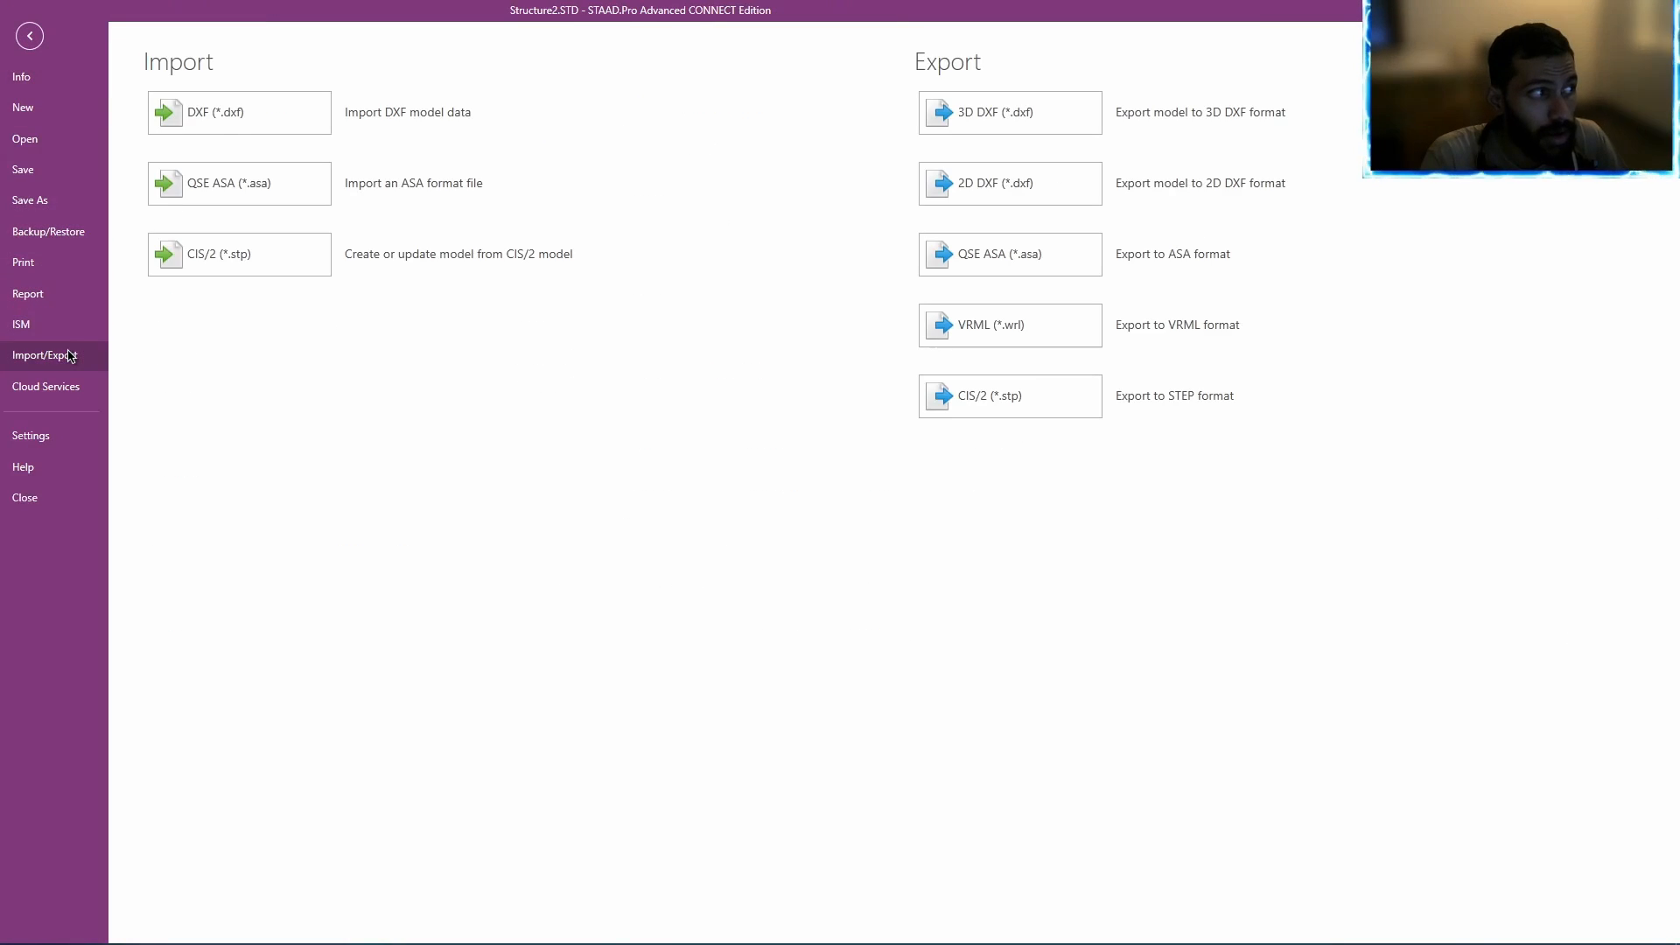
pyautogui.click(233, 116)
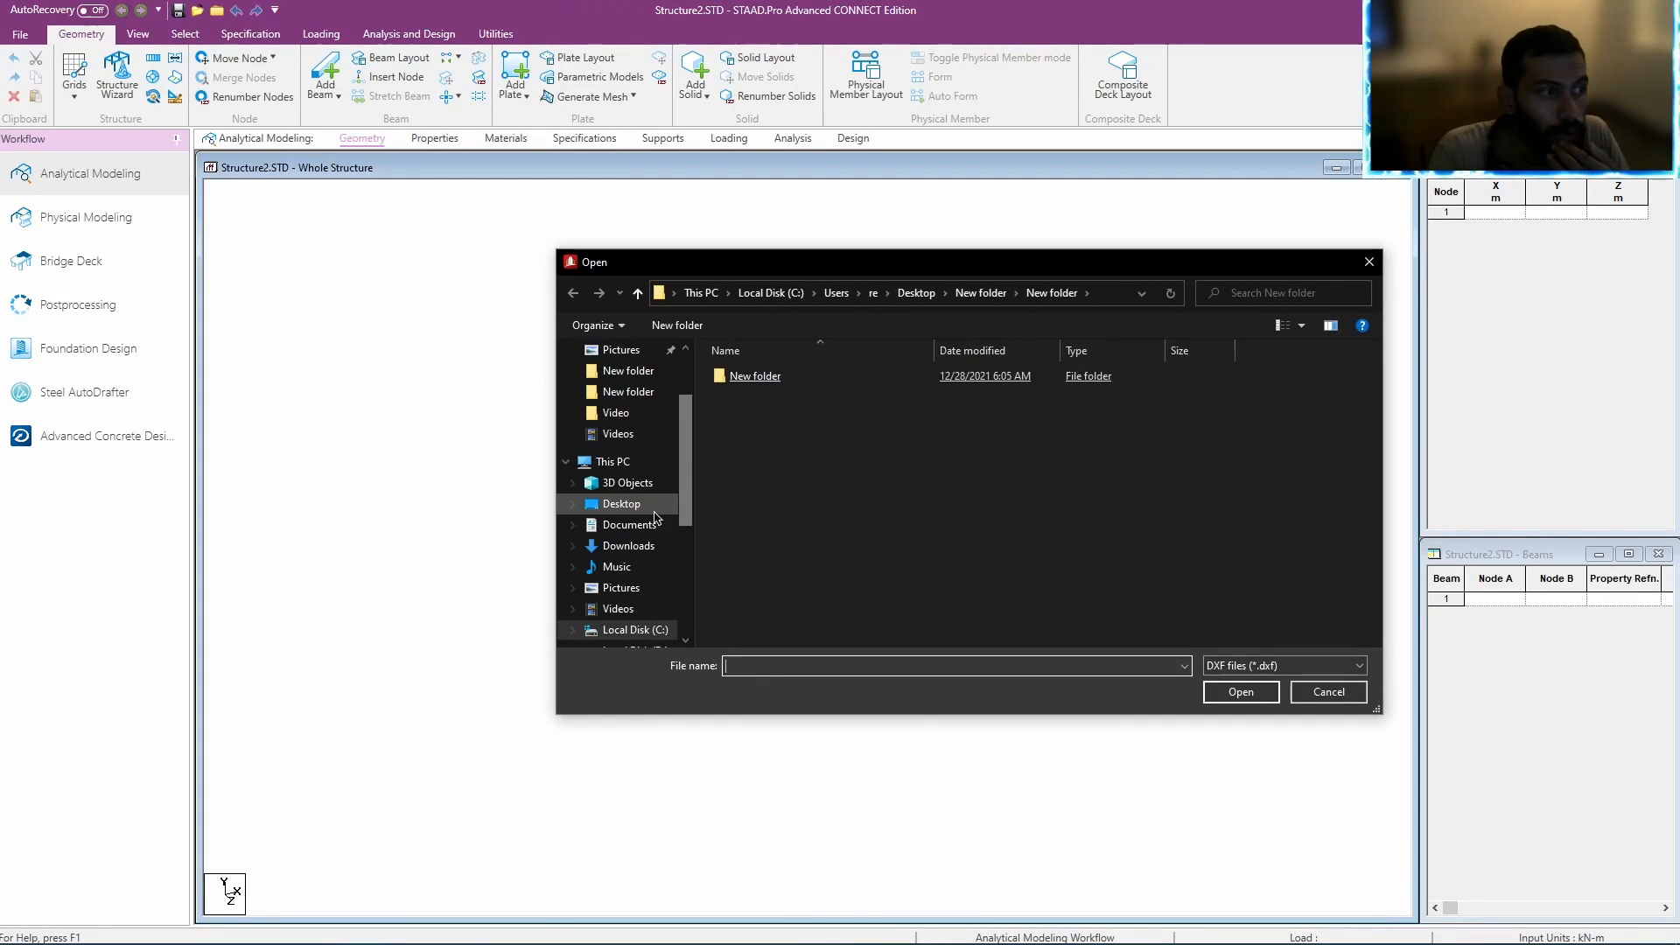
pyautogui.click(639, 506)
pyautogui.doubleClick(1044, 394)
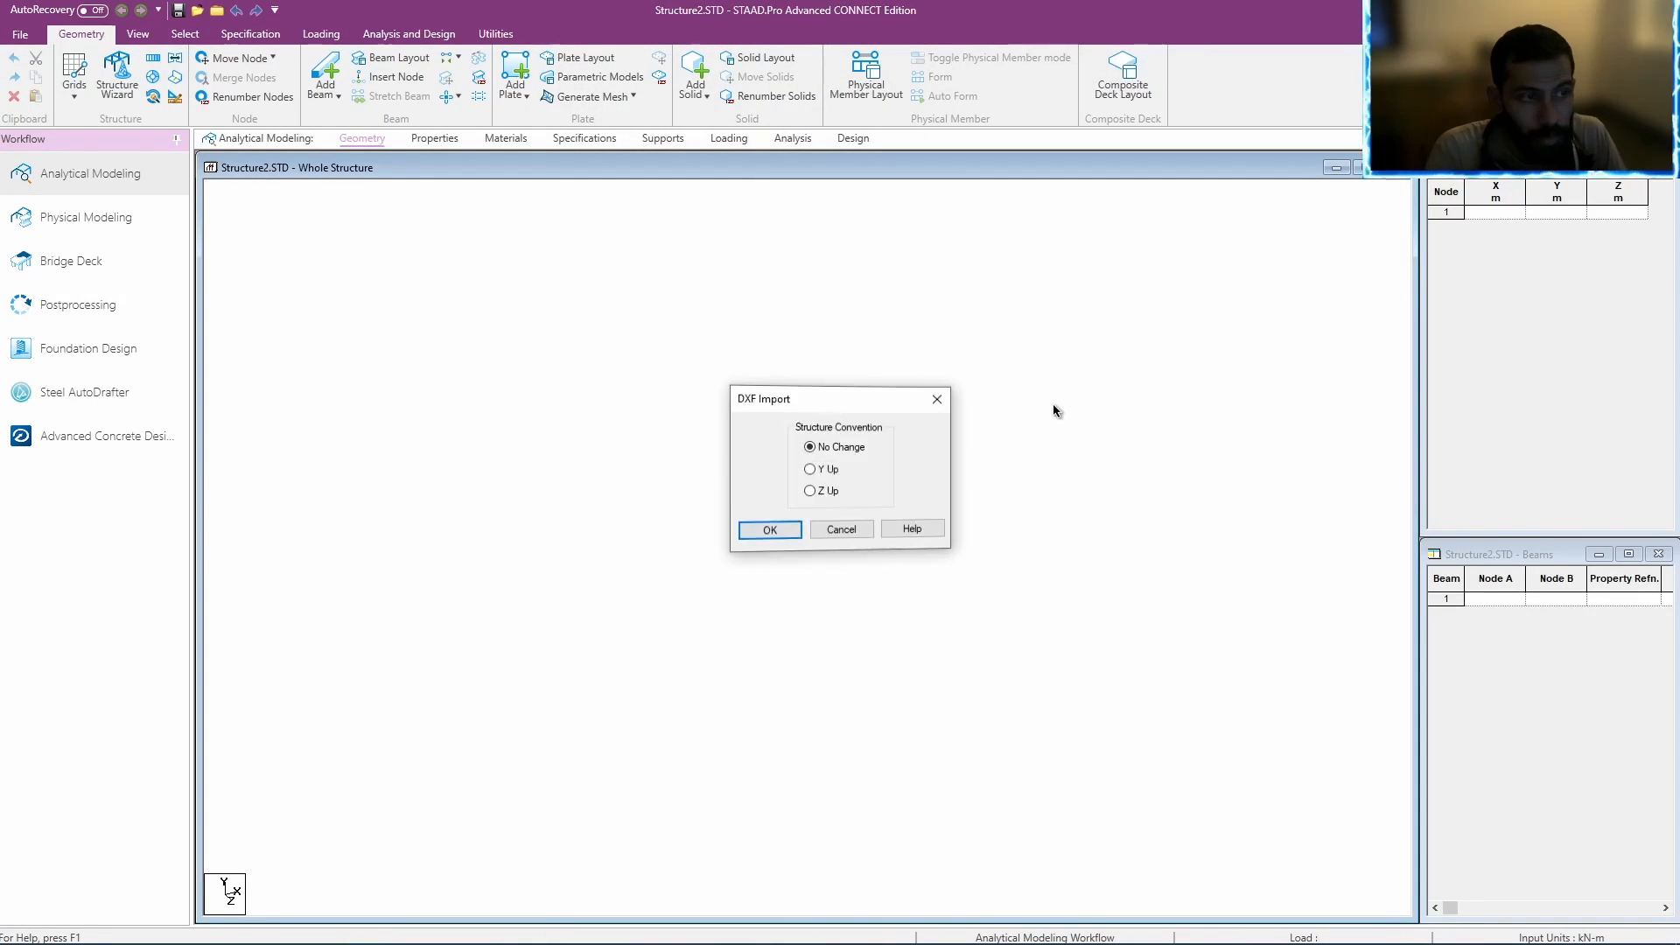
# Import the DXF geometry with the Y Up convention, centimeter as length unit and kilonewton as force unit.
pyautogui.click(812, 471)
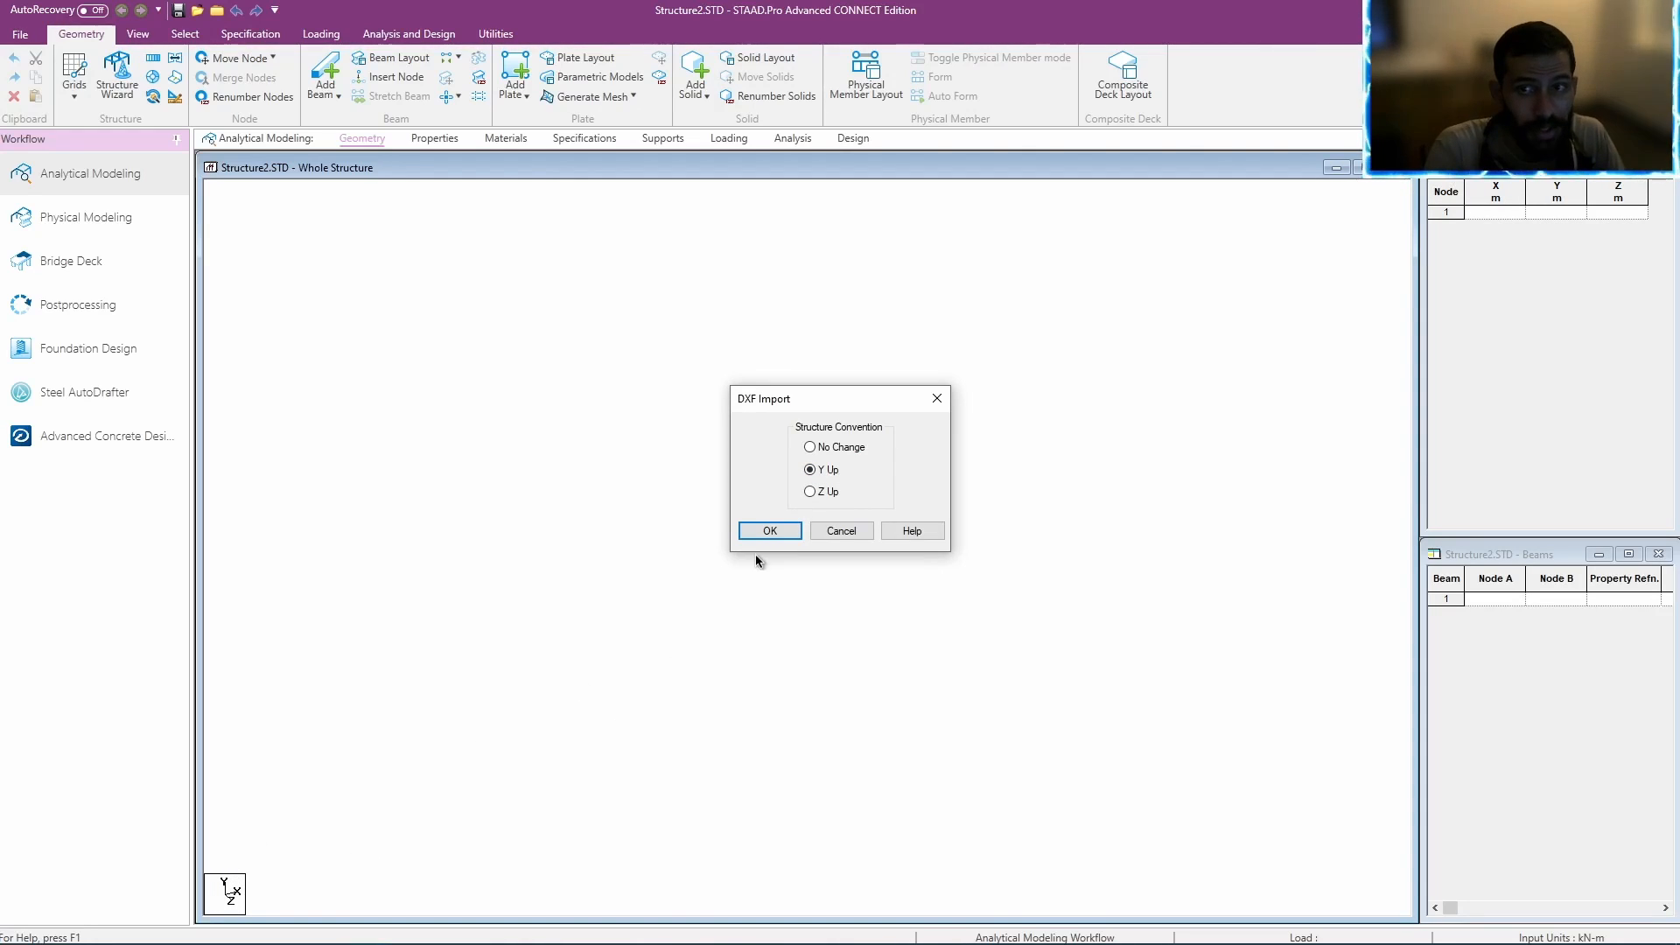
pyautogui.click(769, 531)
pyautogui.click(714, 496)
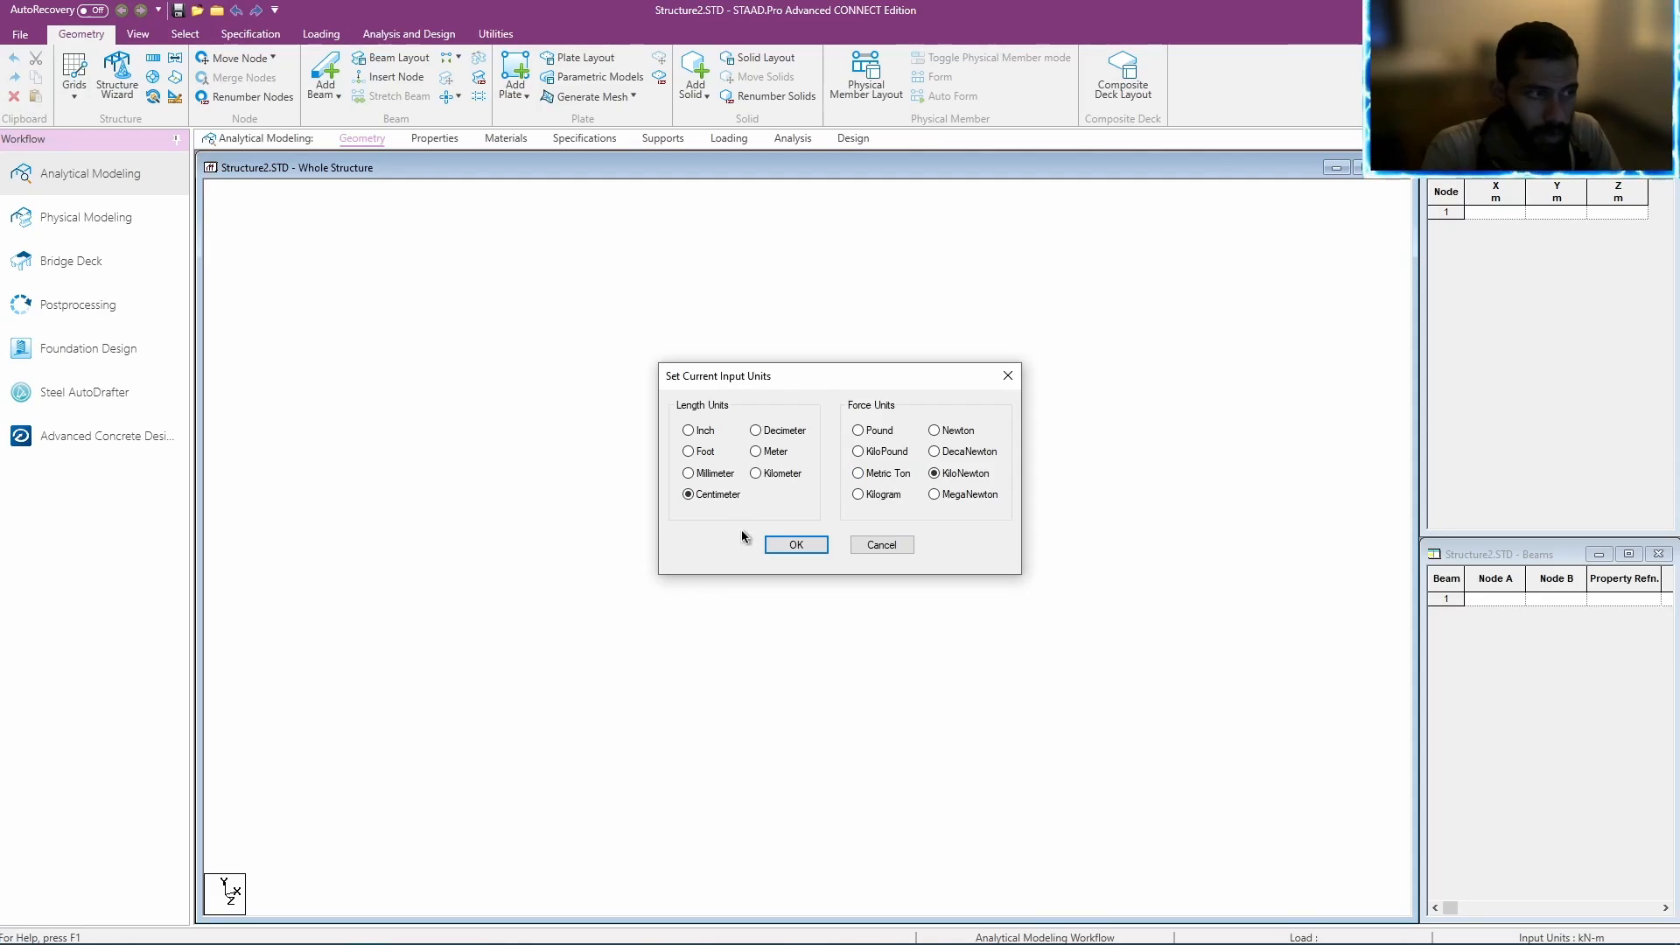
pyautogui.click(796, 544)
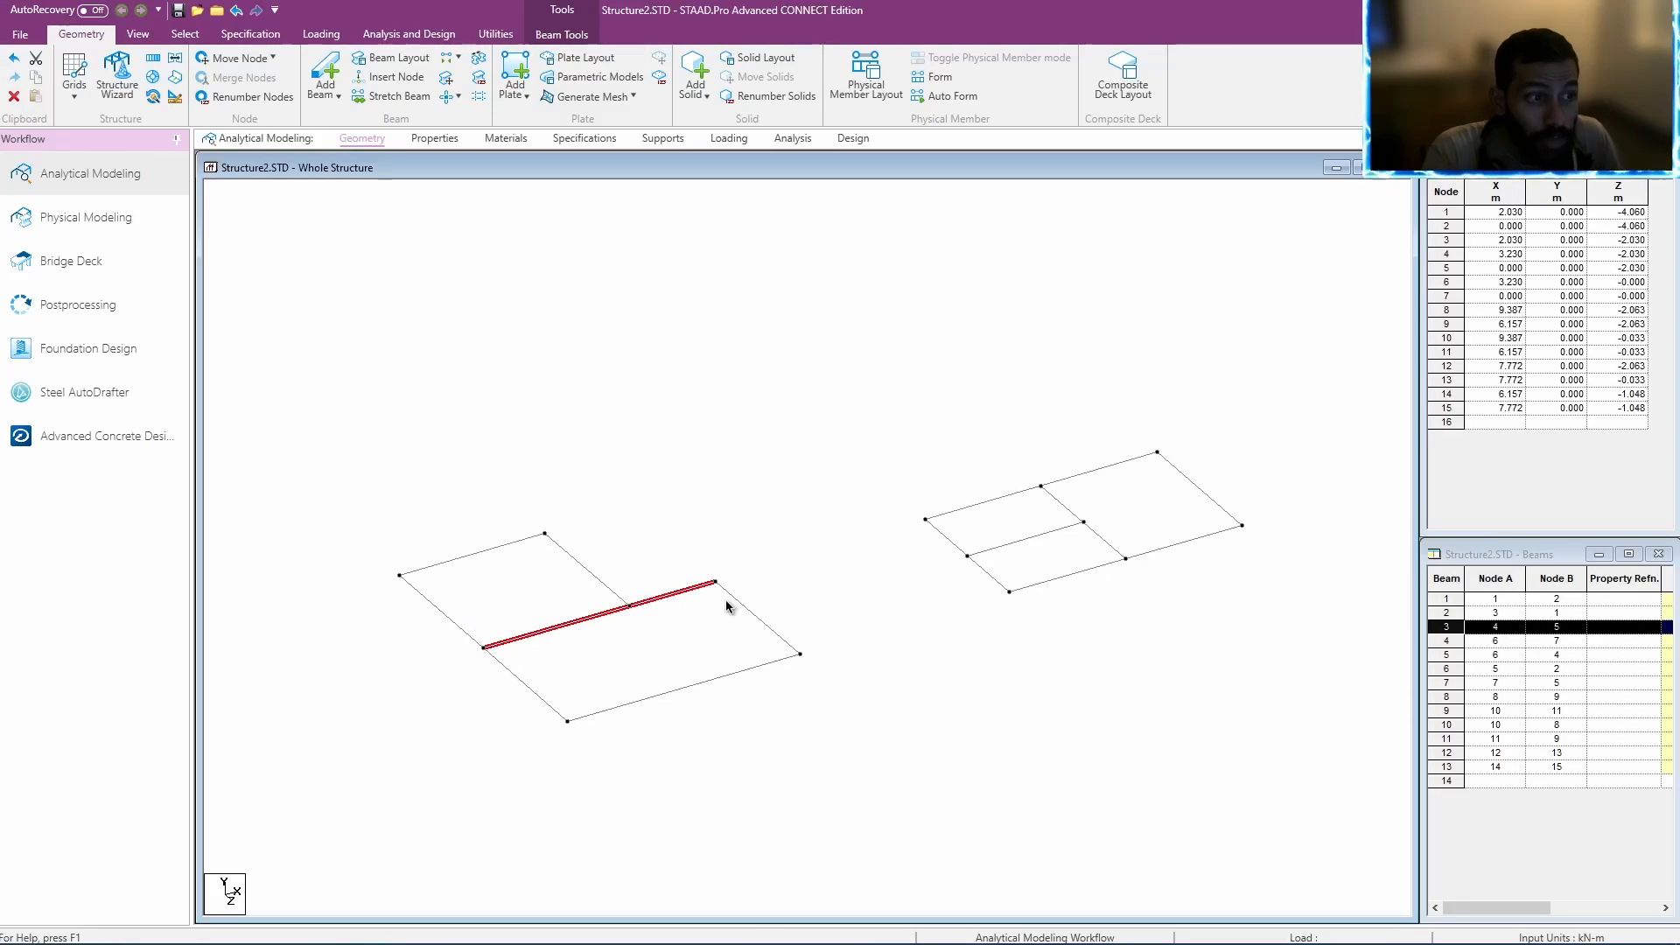
# Check the metric input units and apply them with meter and kilonewton.
pyautogui.click(769, 559)
pyautogui.scroll(1, 770, 559)
pyautogui.scroll(-3, 770, 559)
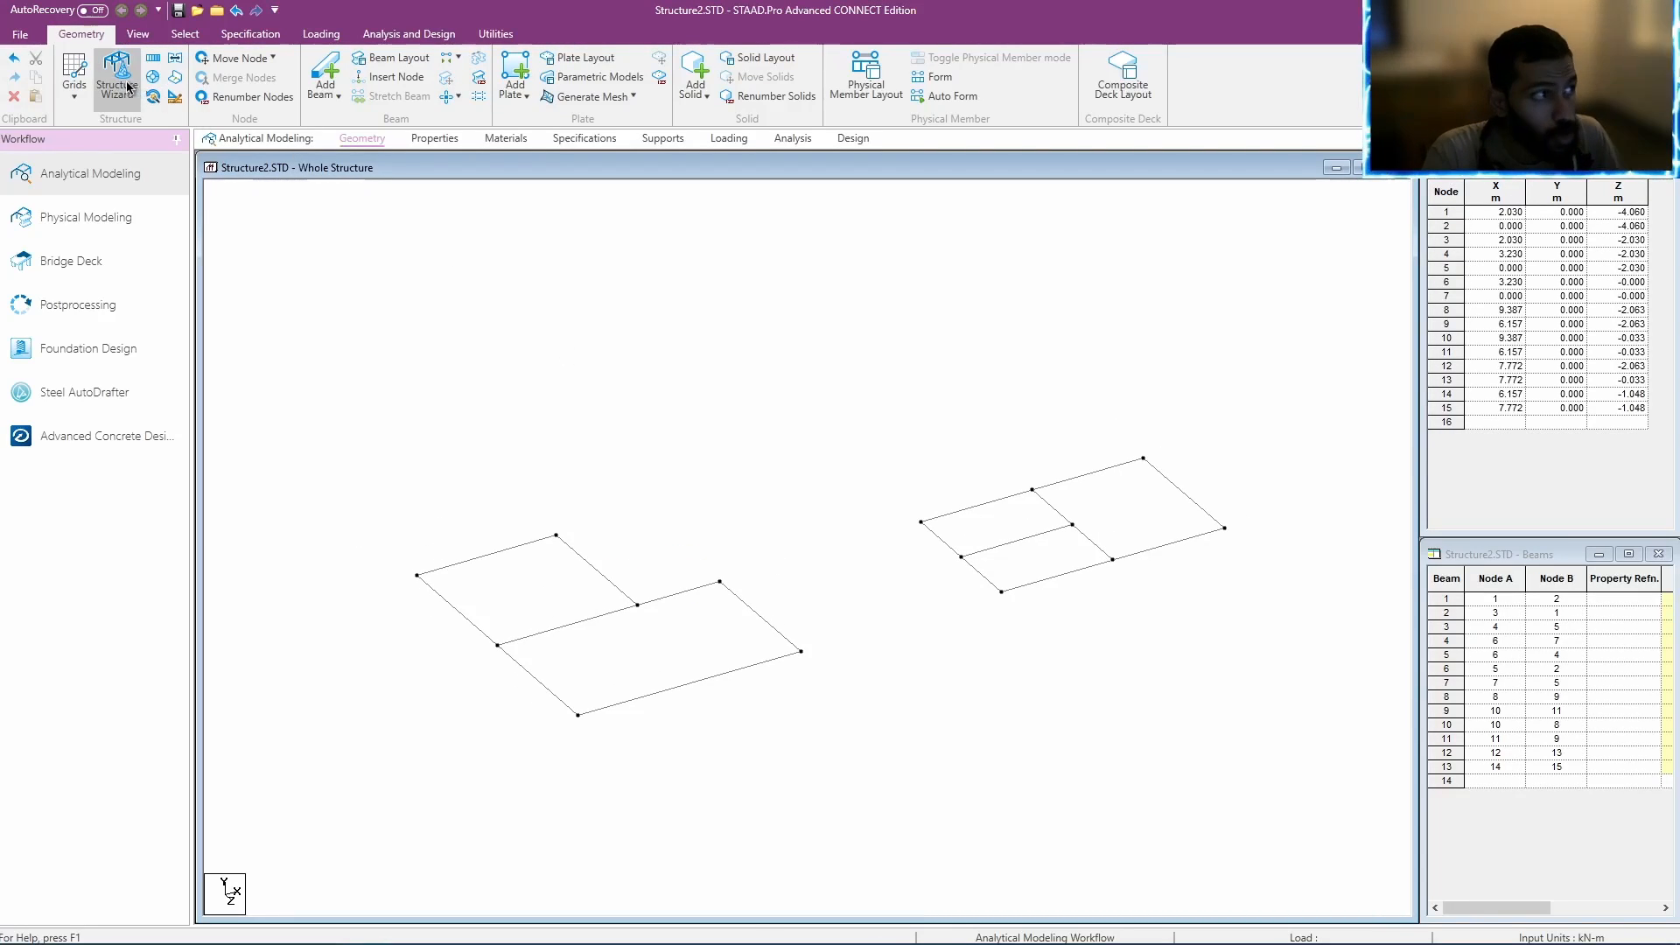
pyautogui.click(175, 96)
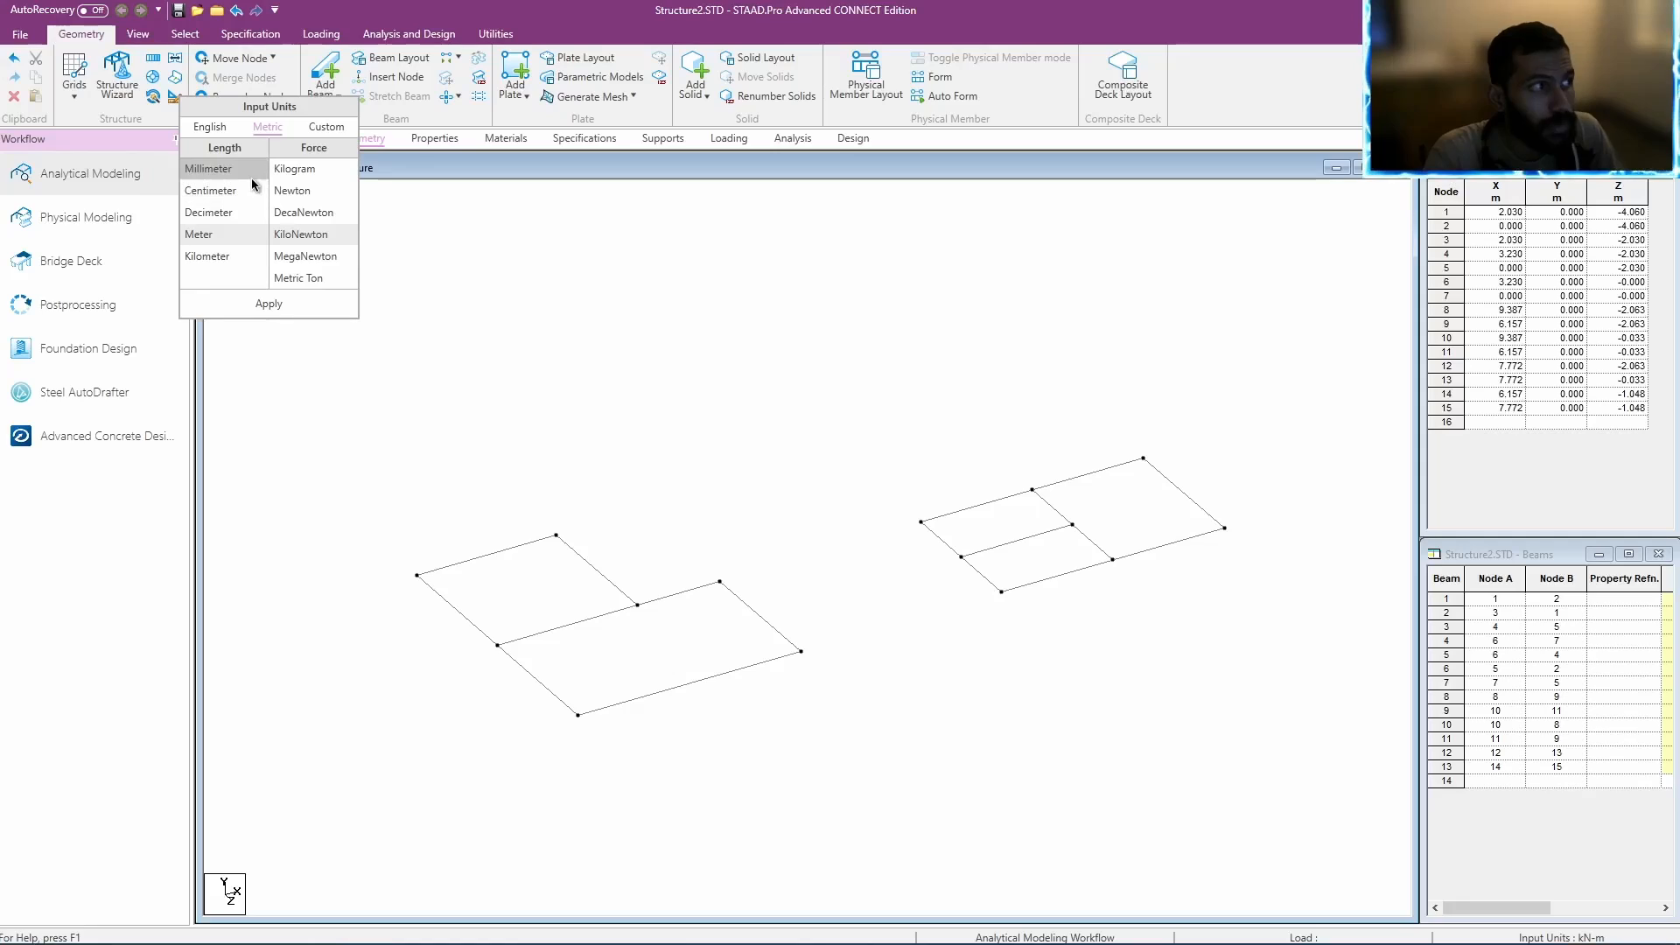
pyautogui.click(269, 304)
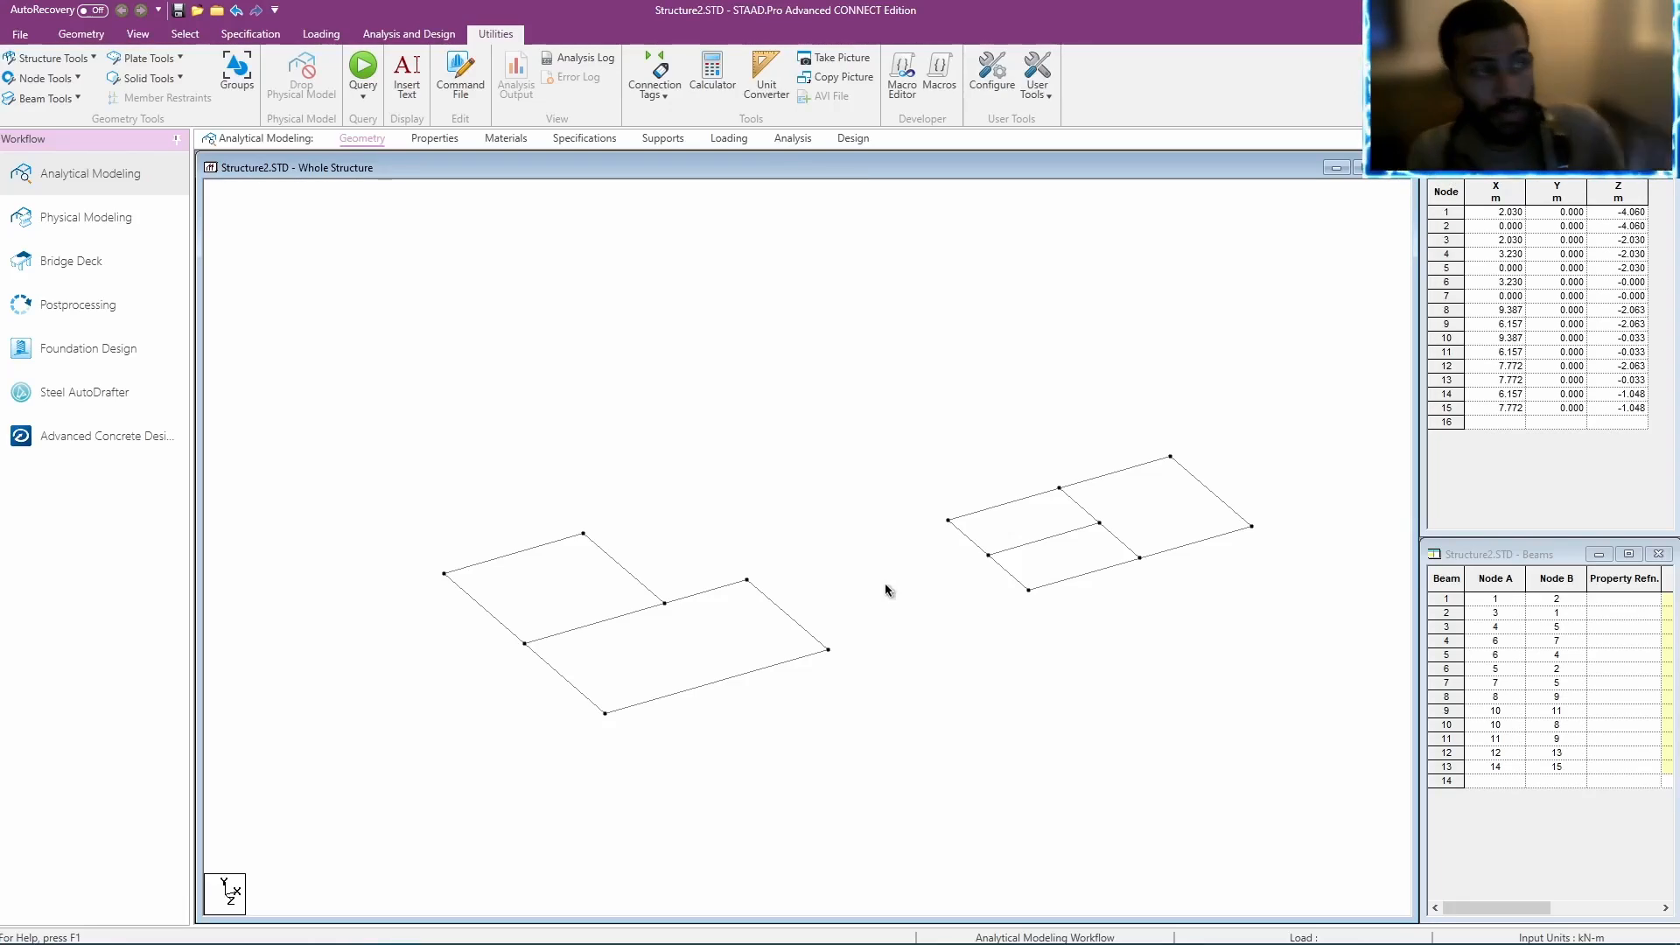
# Highlight the intersecting beams in both imported layouts with a tolerance of 0.001 m.
pyautogui.click(81, 34)
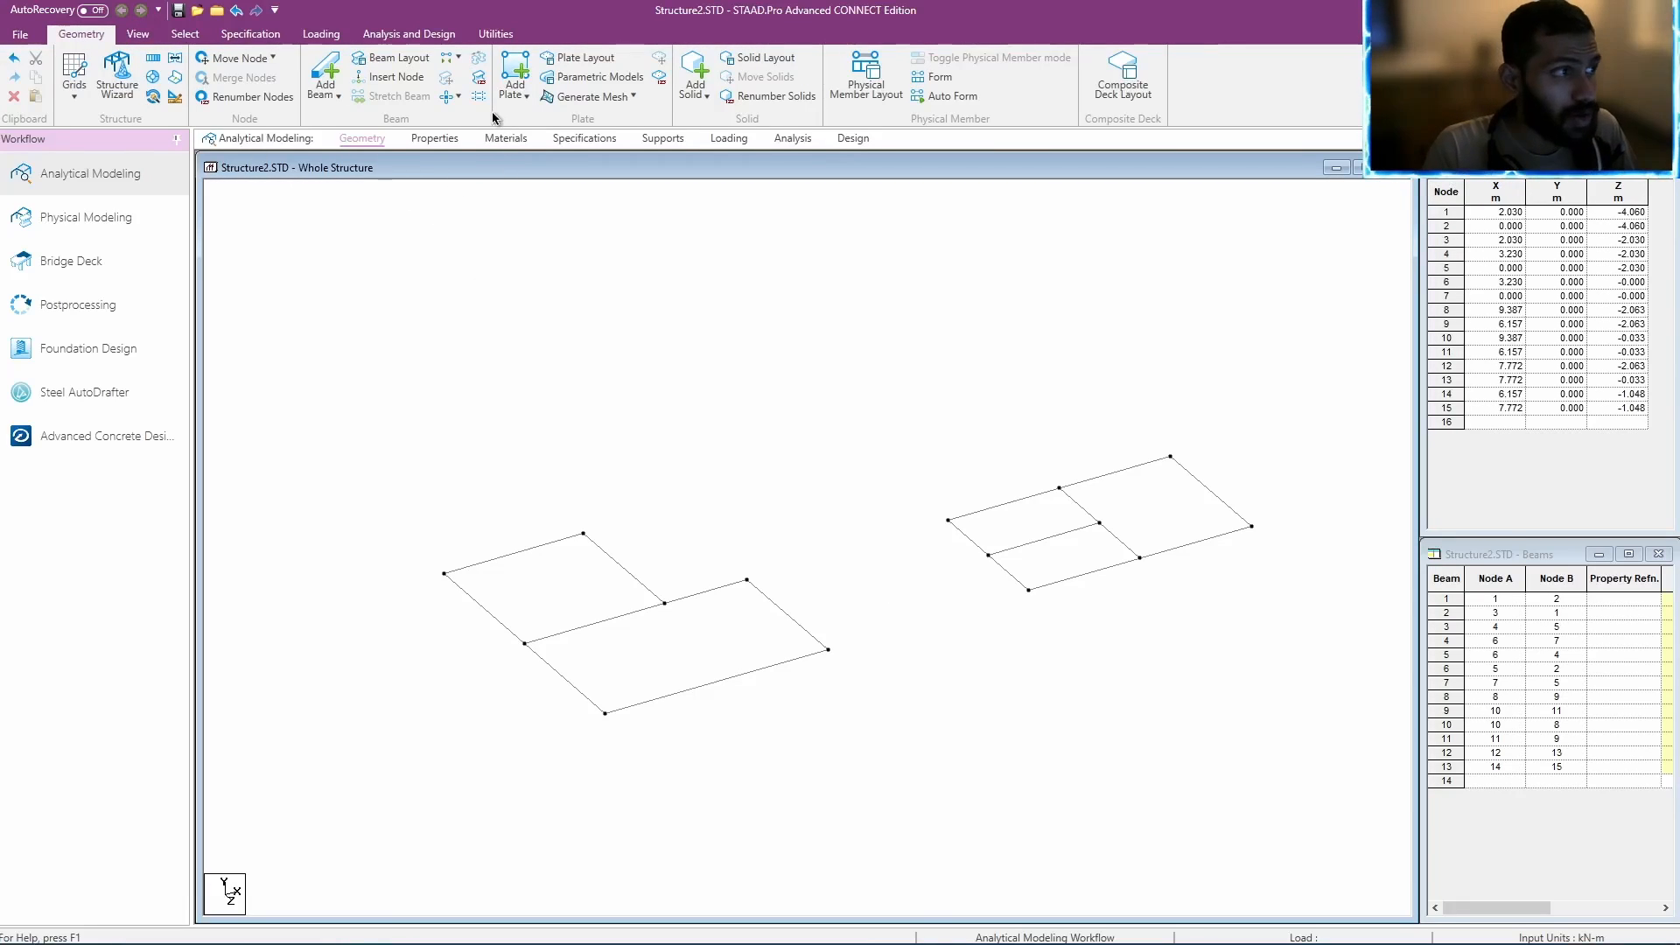
pyautogui.click(454, 96)
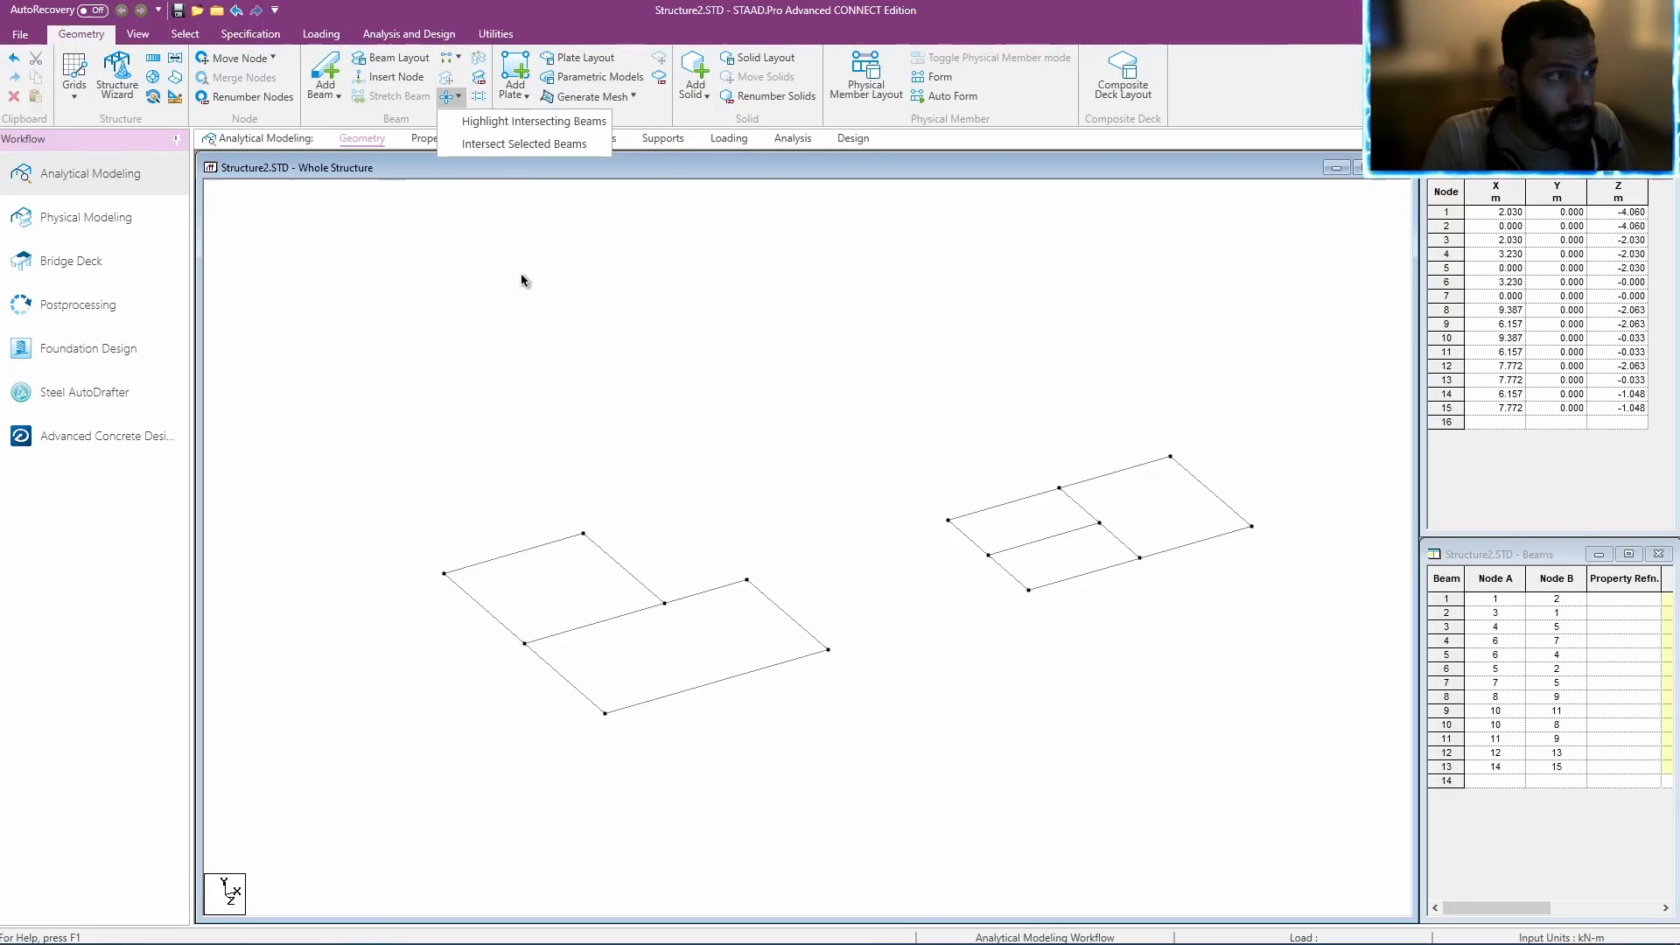
pyautogui.click(525, 121)
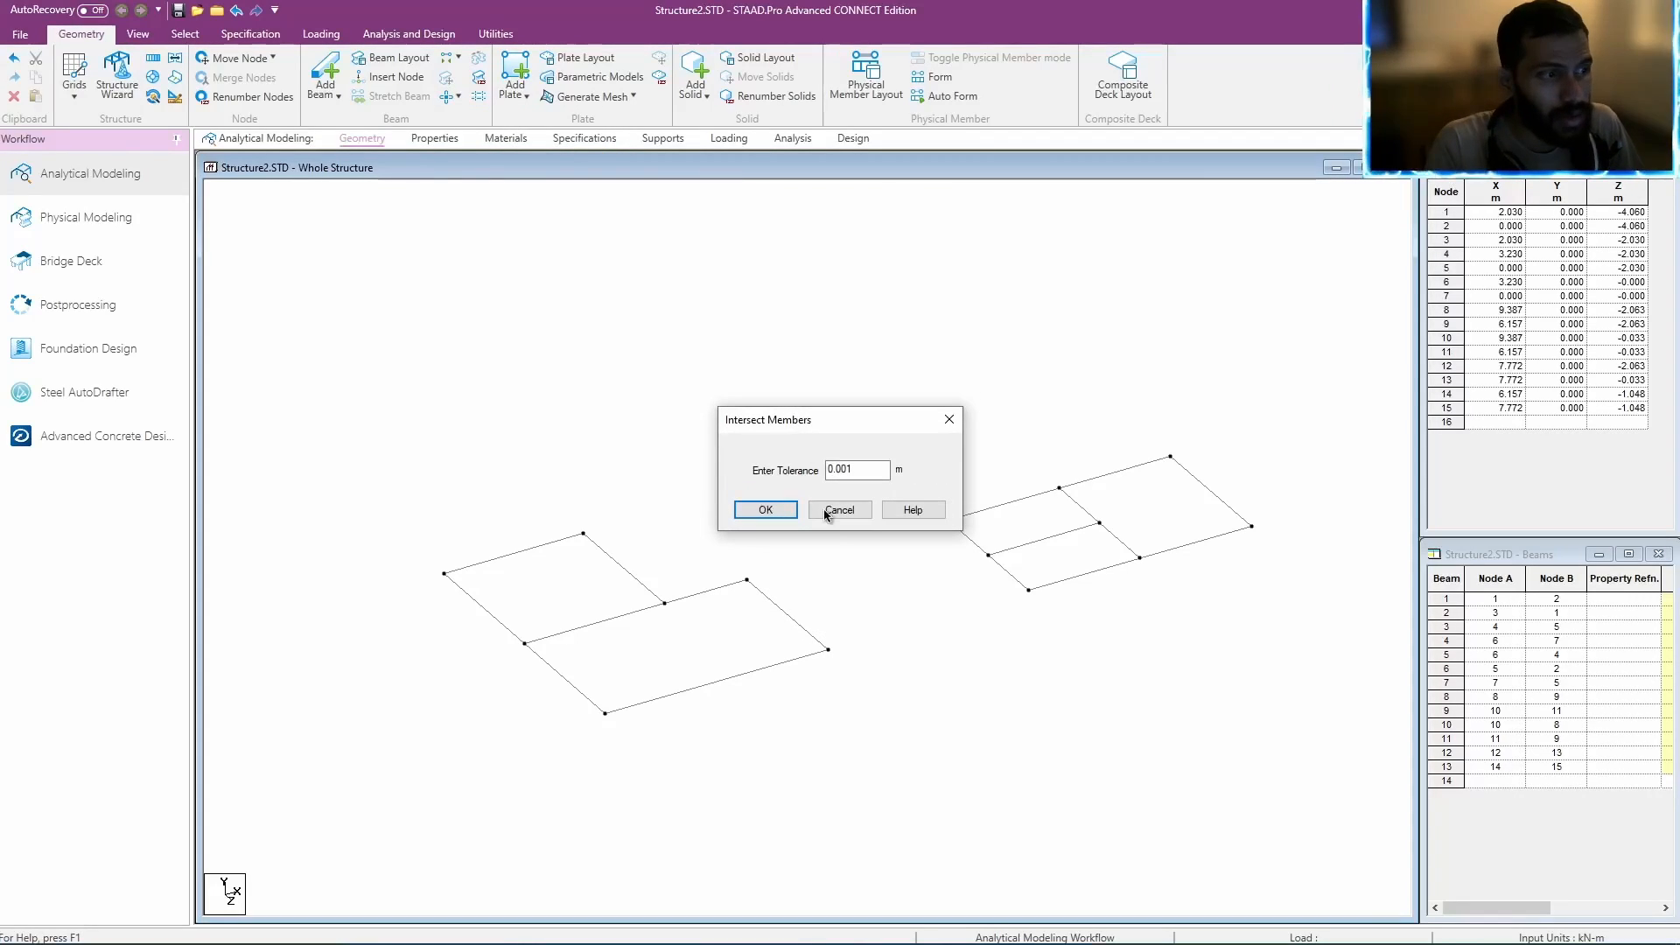
pyautogui.click(774, 512)
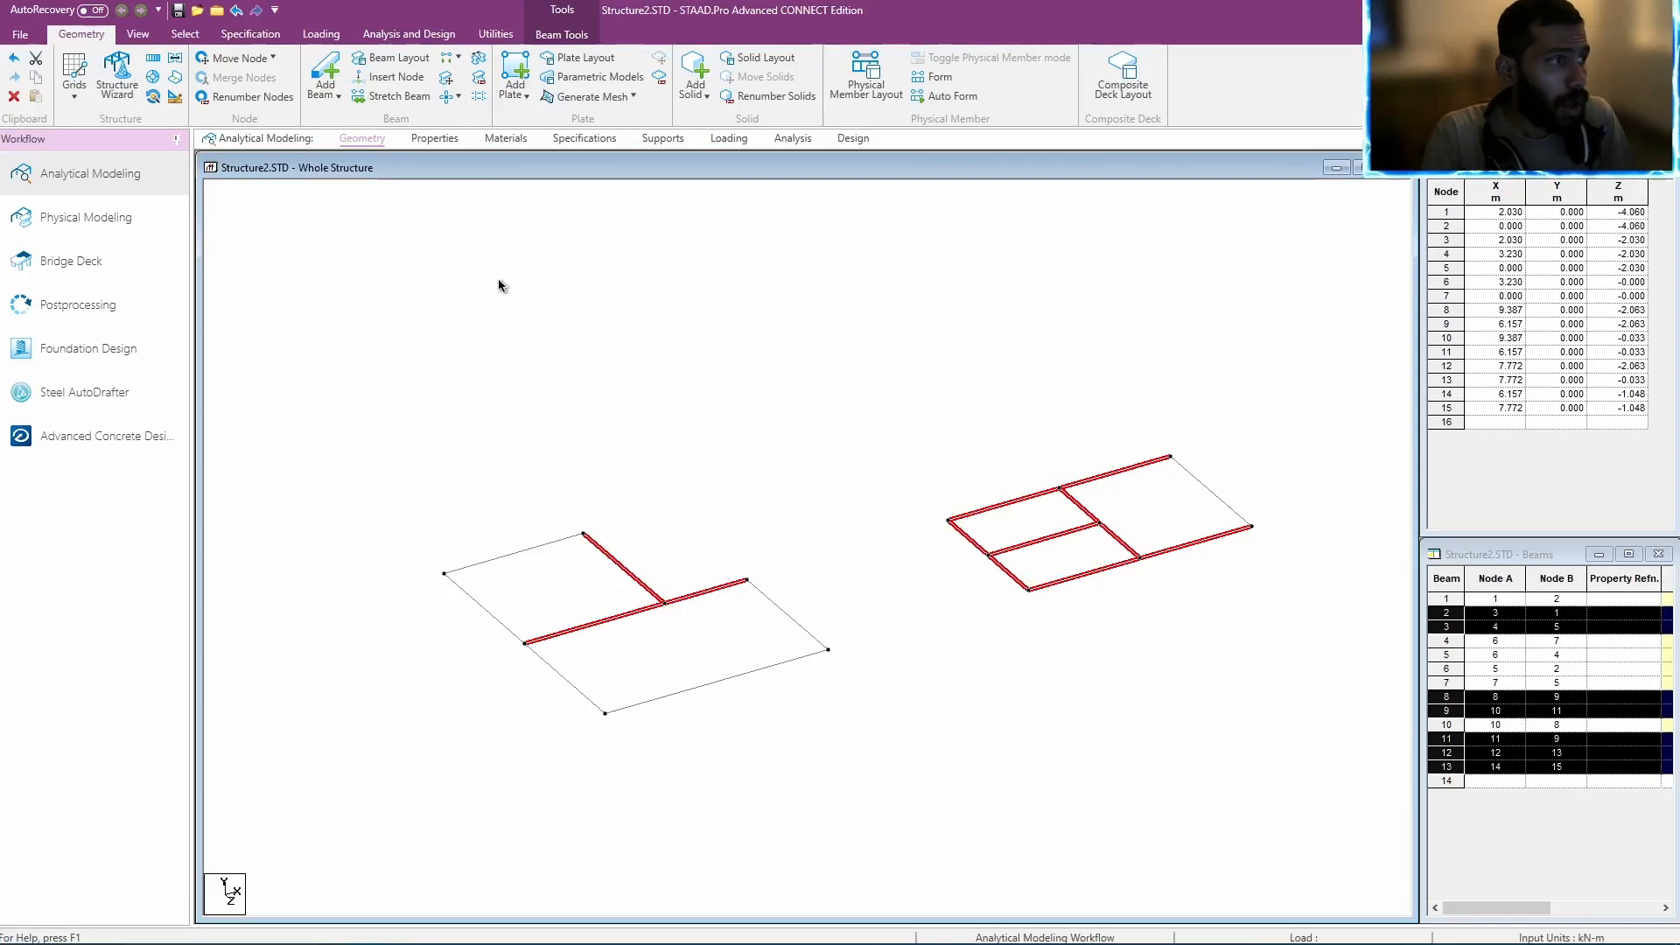
# Intersect the highlighted beams so they are split at their shared nodes.
pyautogui.click(456, 96)
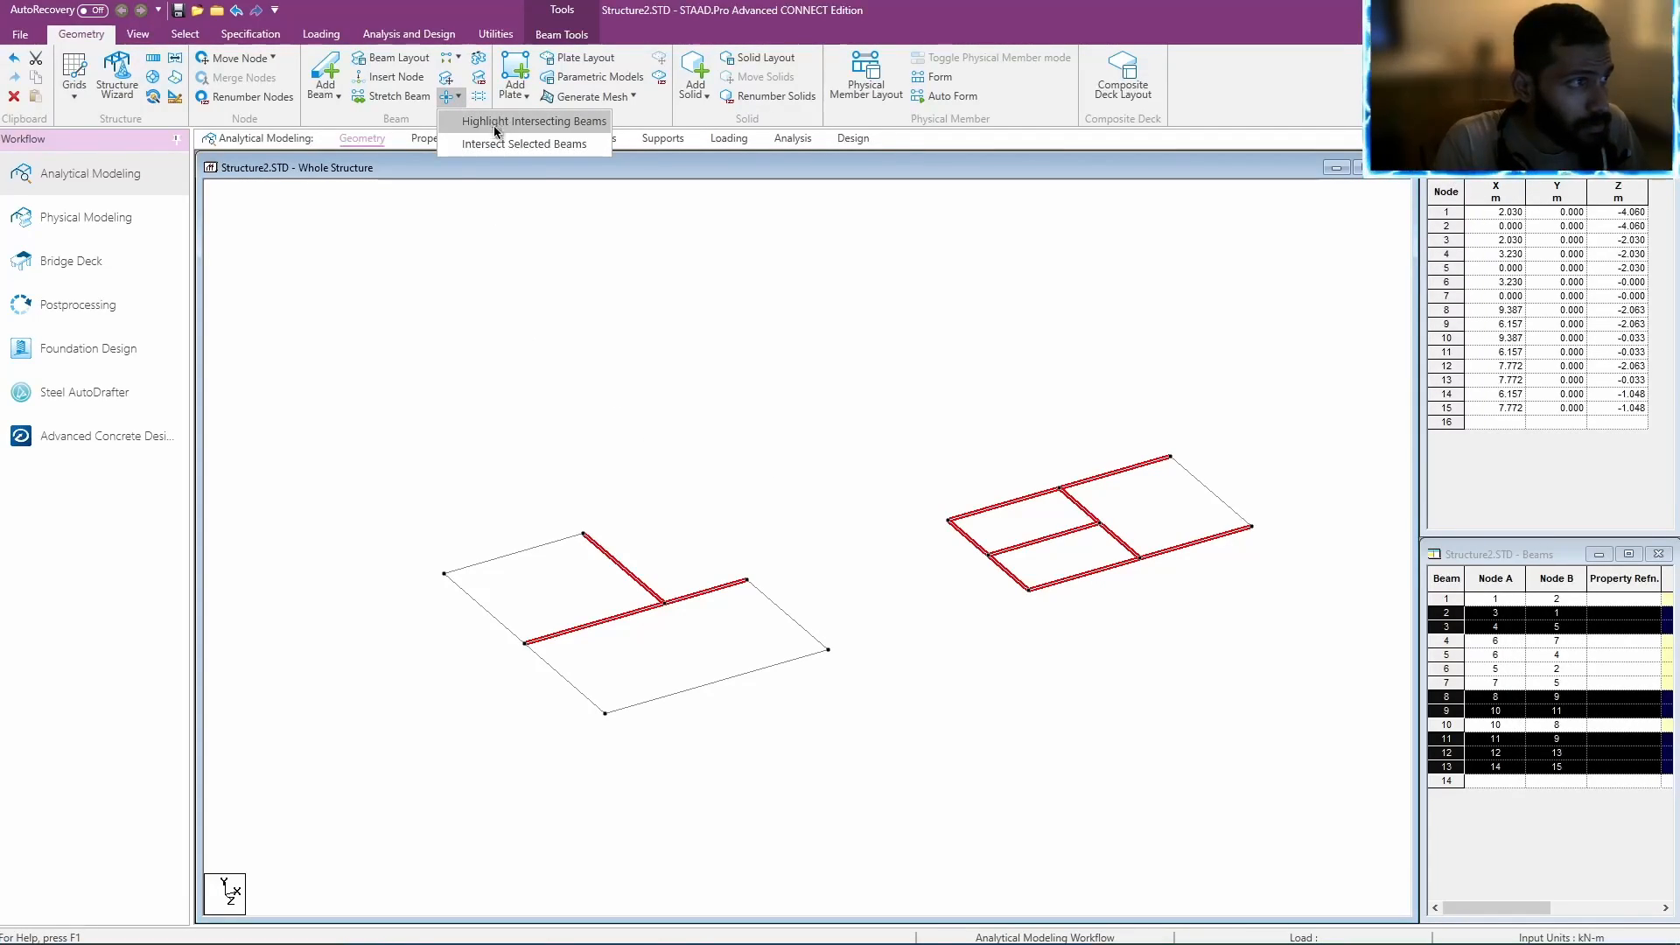
pyautogui.click(495, 124)
pyautogui.click(782, 520)
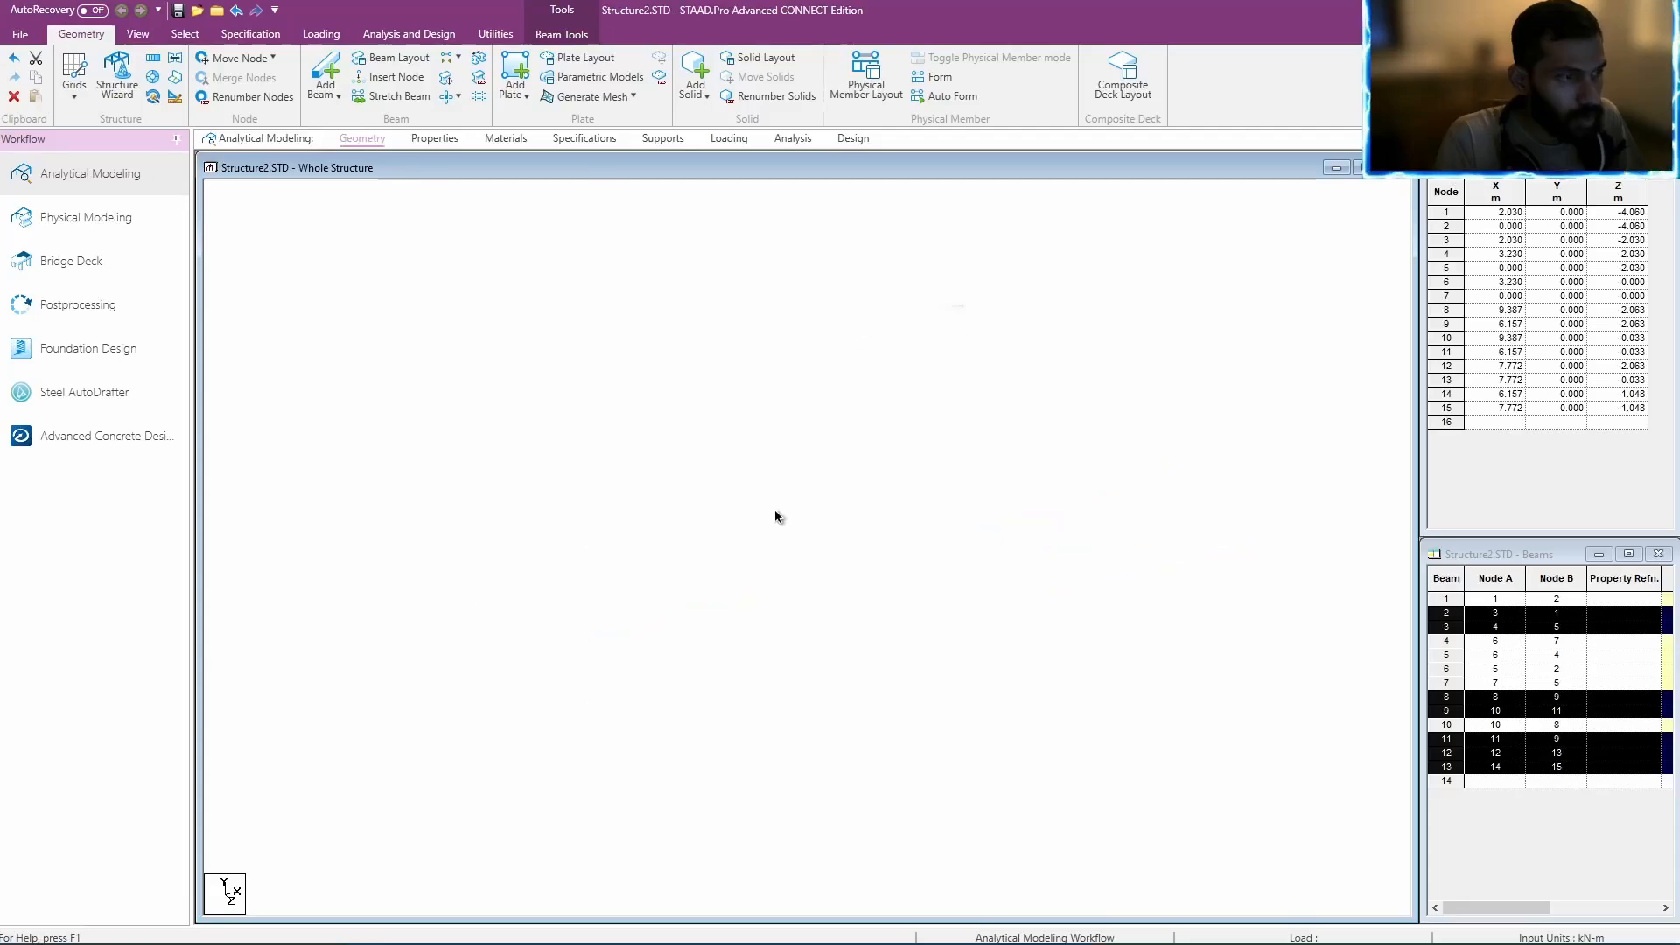
pyautogui.click(875, 520)
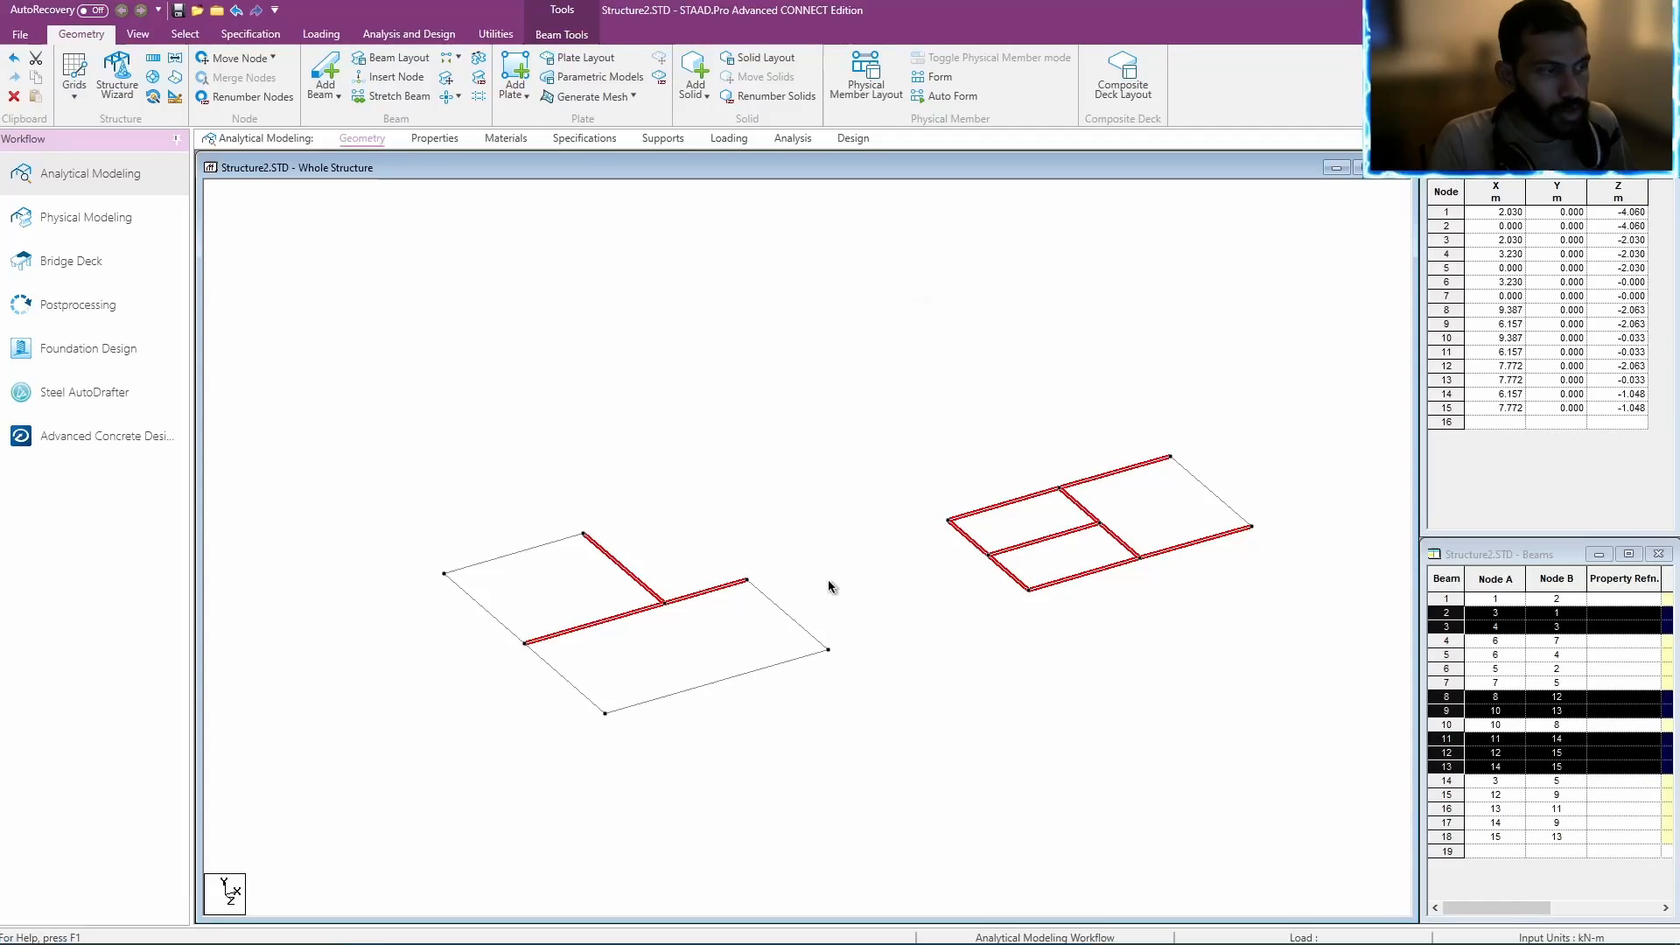
# Select individual beams around the larger layout's inner junction to check how they are split.
pyautogui.click(696, 600)
pyautogui.click(661, 611)
pyautogui.click(655, 599)
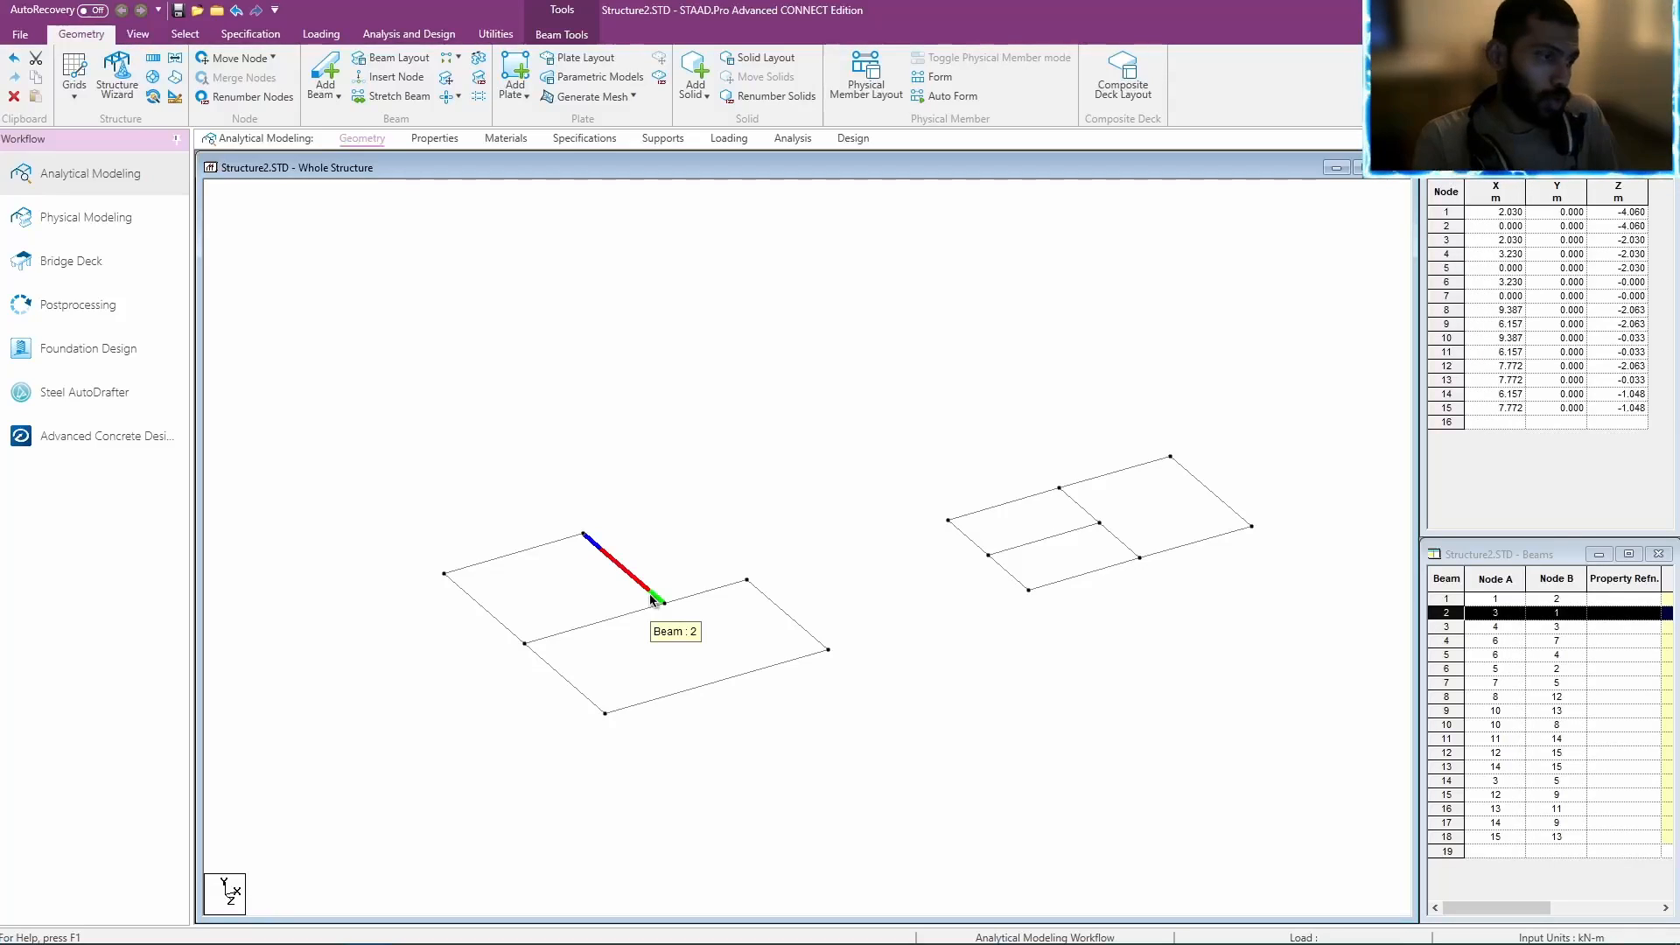
pyautogui.click(700, 592)
# Copy all beams of both layouts upward with Translational Repeat along Y, using 5 steps at 3 m spacing without linking the steps.
pyautogui.scroll(-4, 700, 604)
pyautogui.moveTo(1166, 362); pyautogui.dragTo(362, 770)
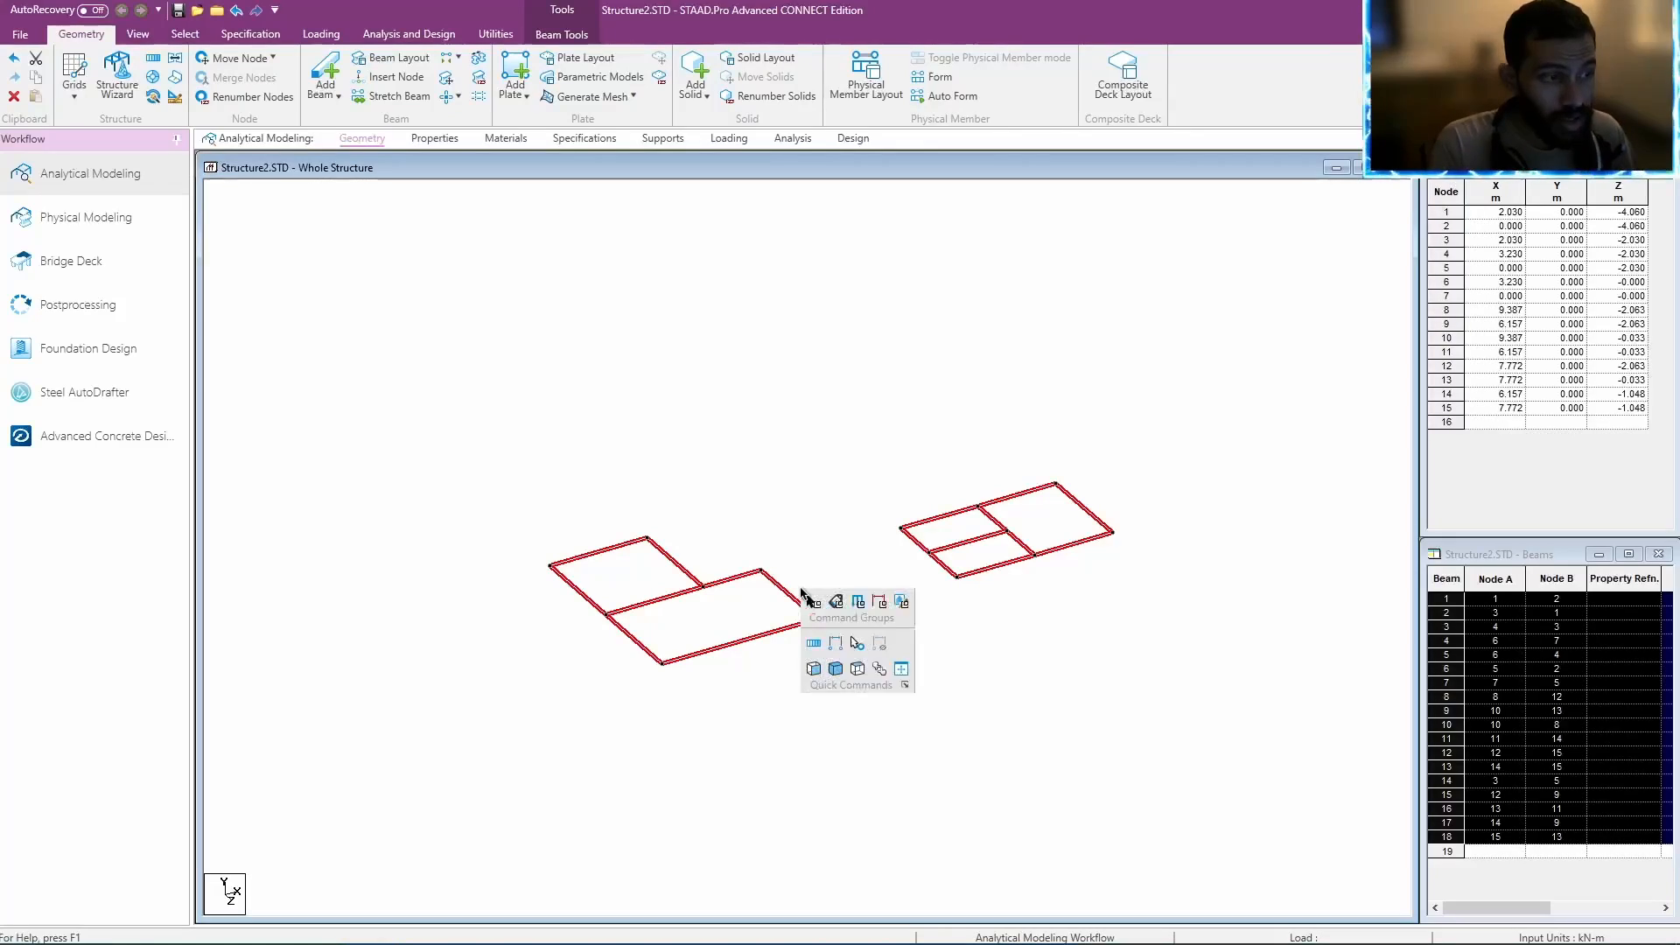
pyautogui.rightClick(803, 596)
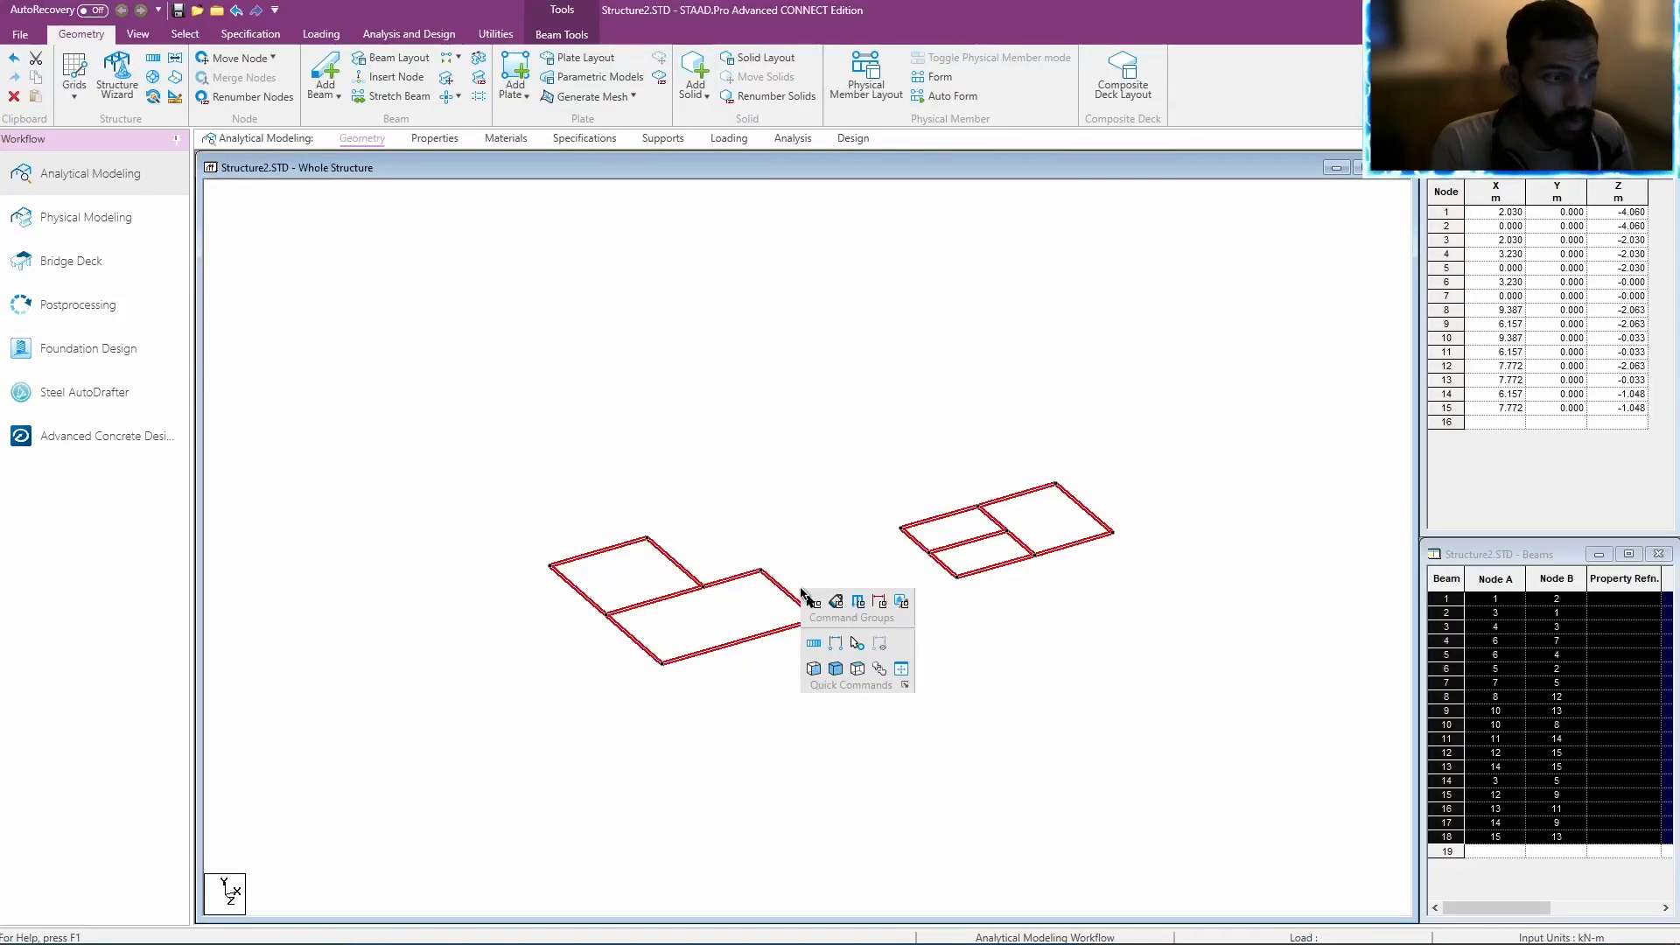
pyautogui.click(815, 643)
pyautogui.click(762, 625)
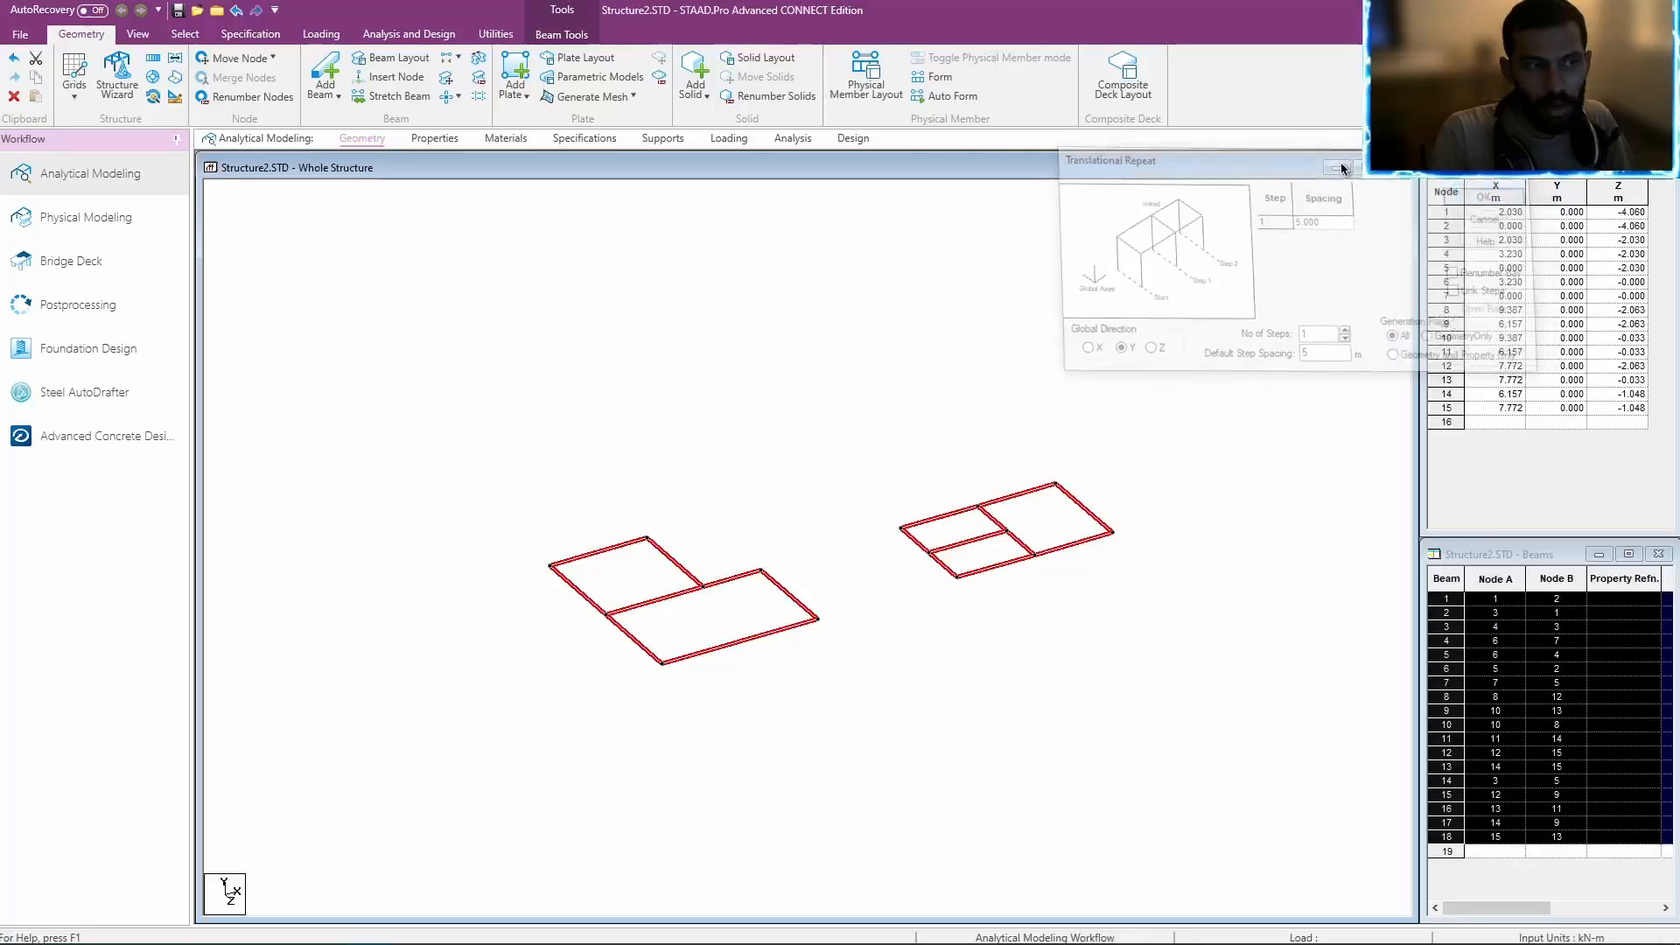
pyautogui.doubleClick(1285, 343)
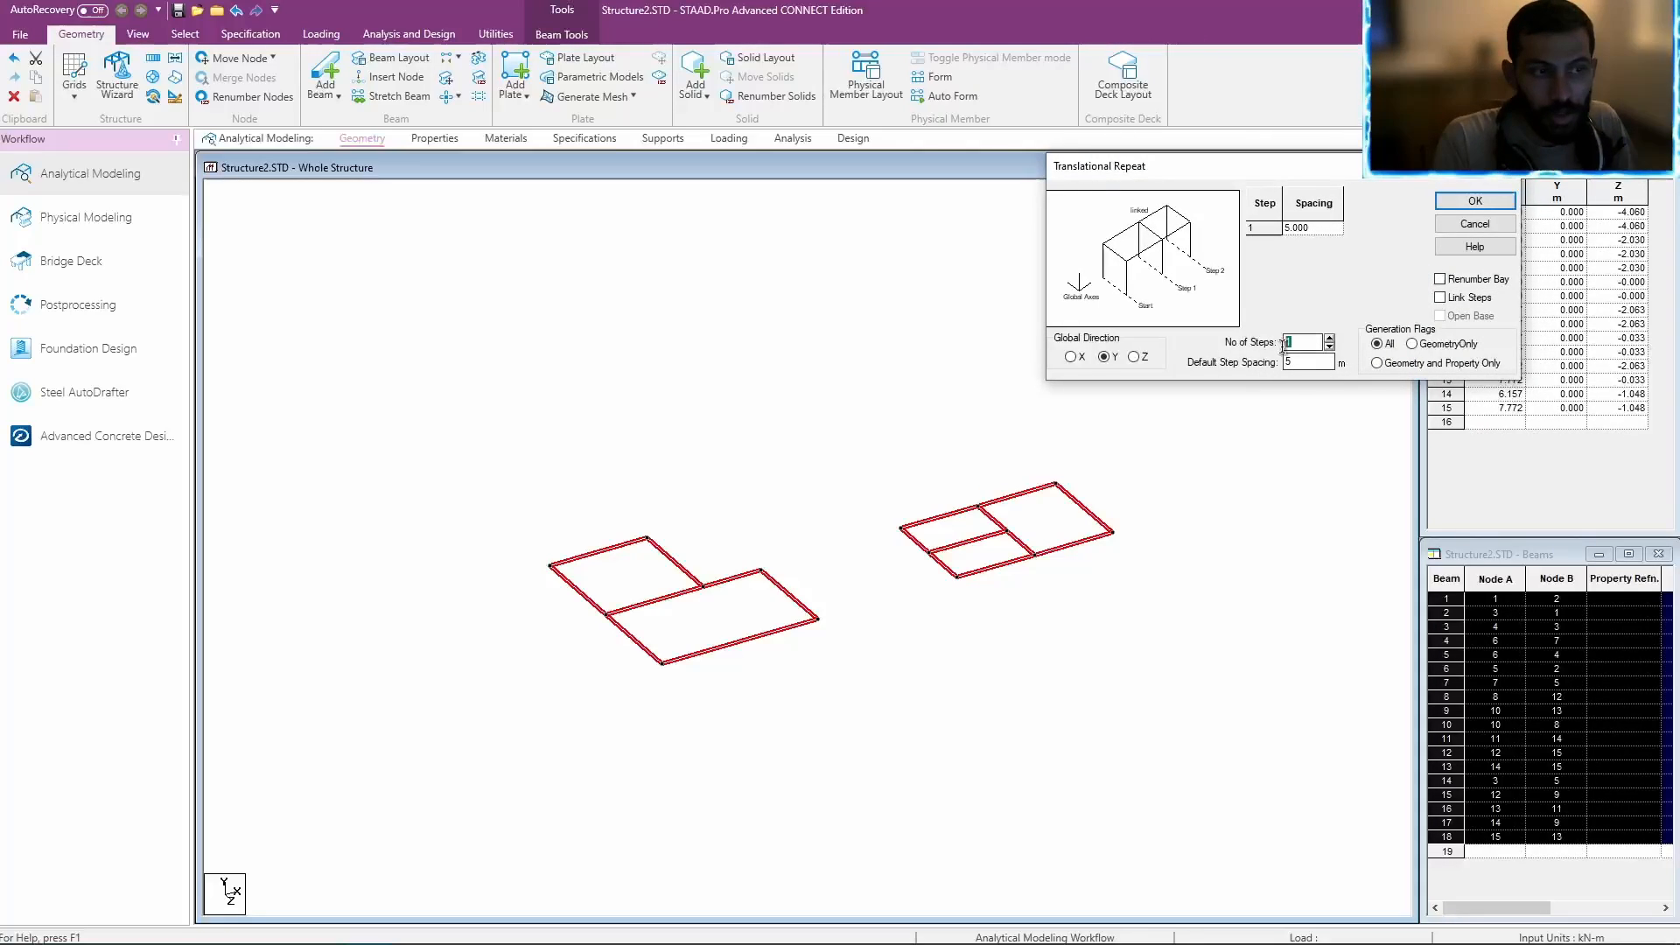
pyautogui.write('5')
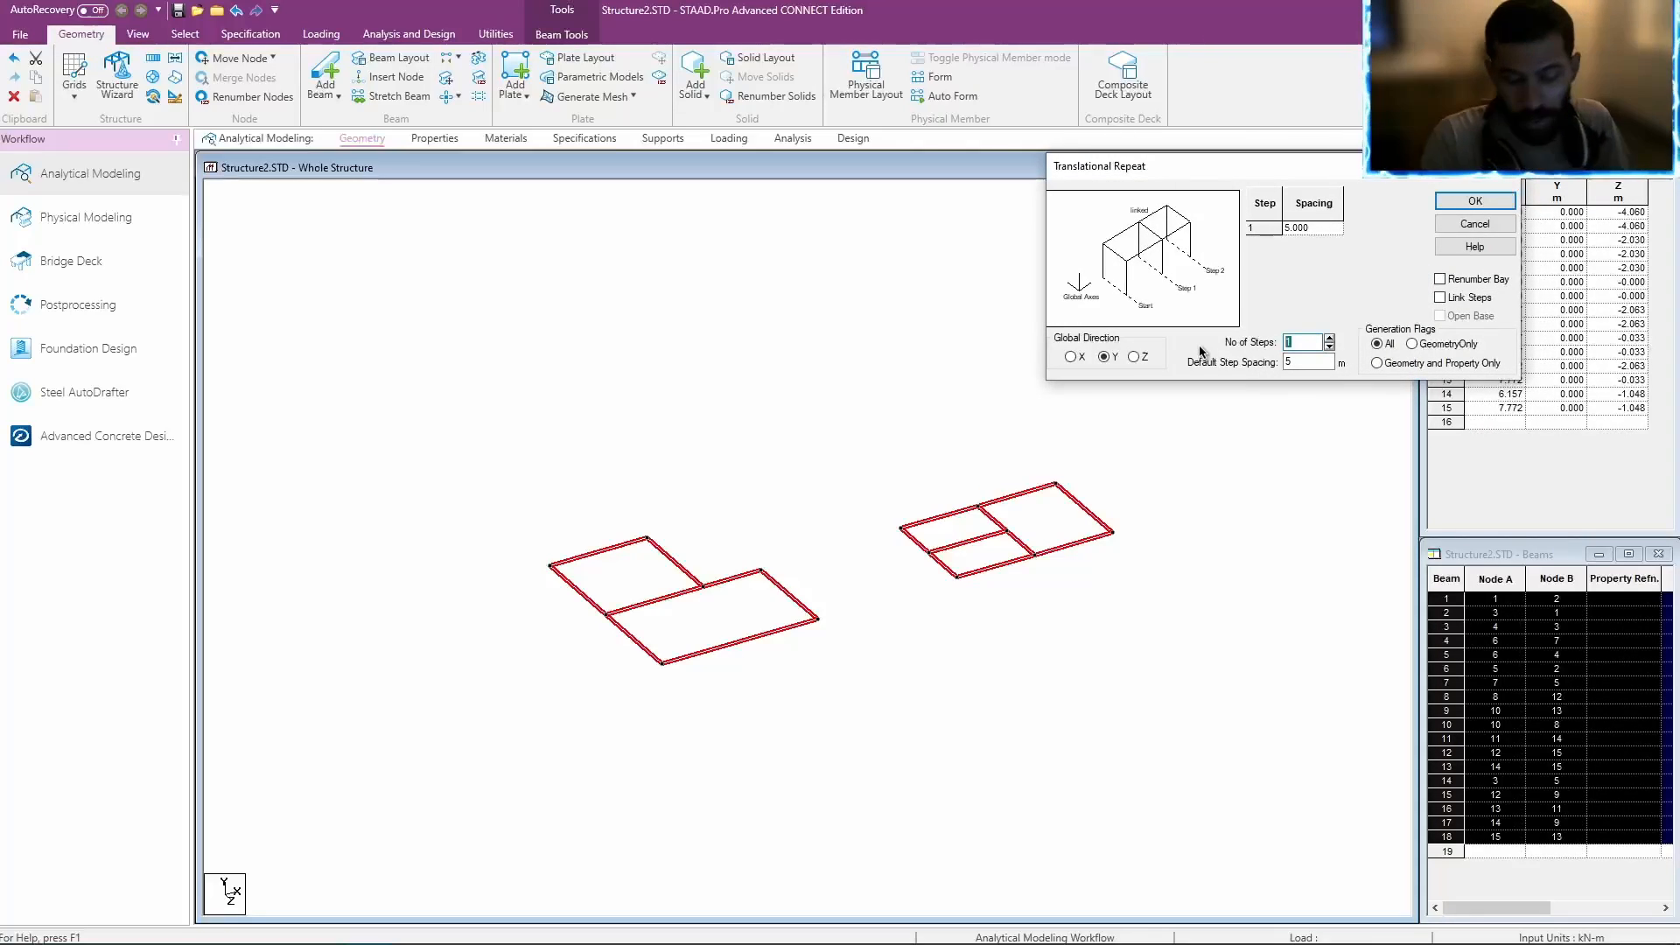
pyautogui.press('Tab')
pyautogui.write('3')
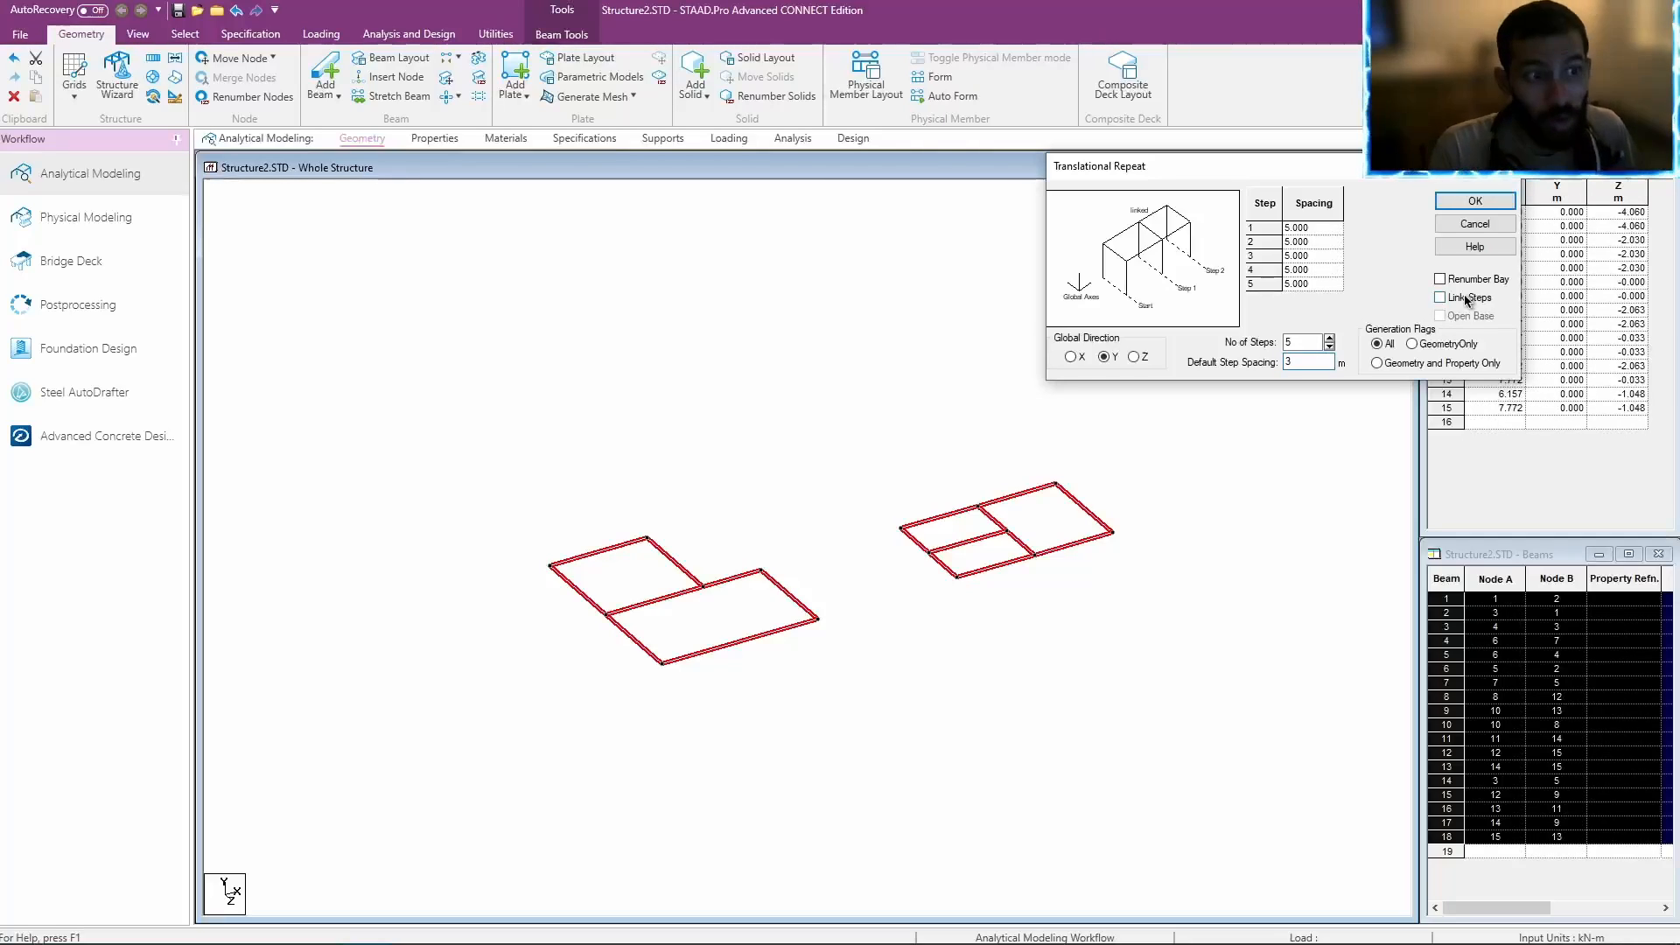
pyautogui.click(1475, 202)
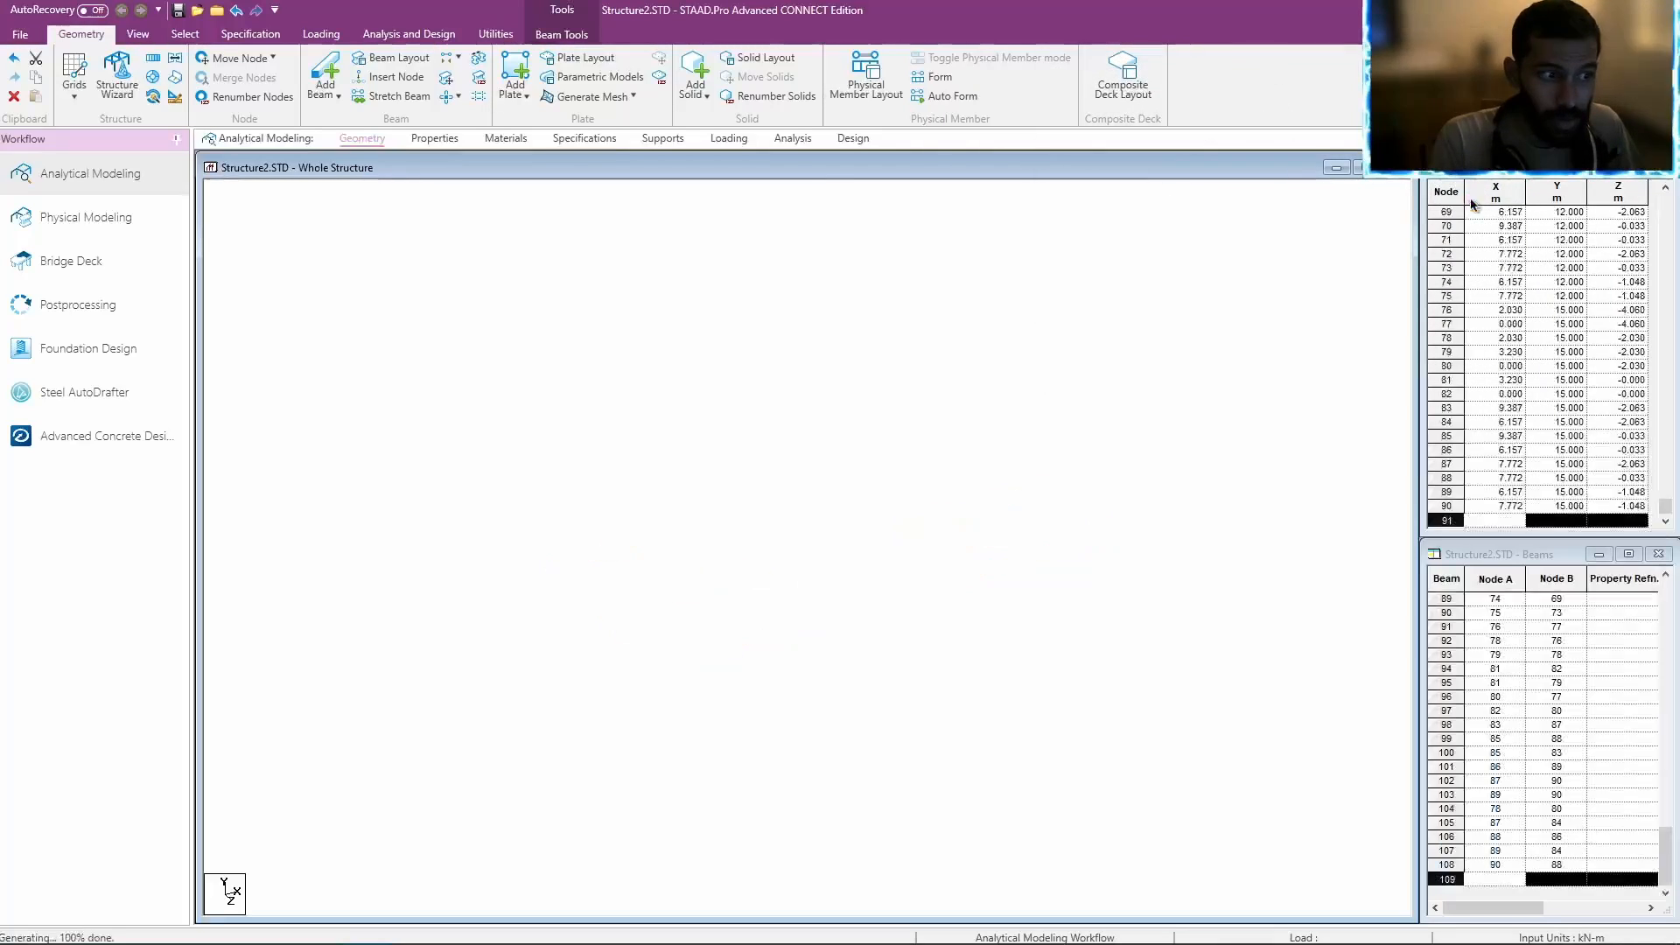
# Add a vertical beam between the two lowest levels of the smaller layout at its outer corner facing the larger layout.
pyautogui.scroll(3, 874, 648)
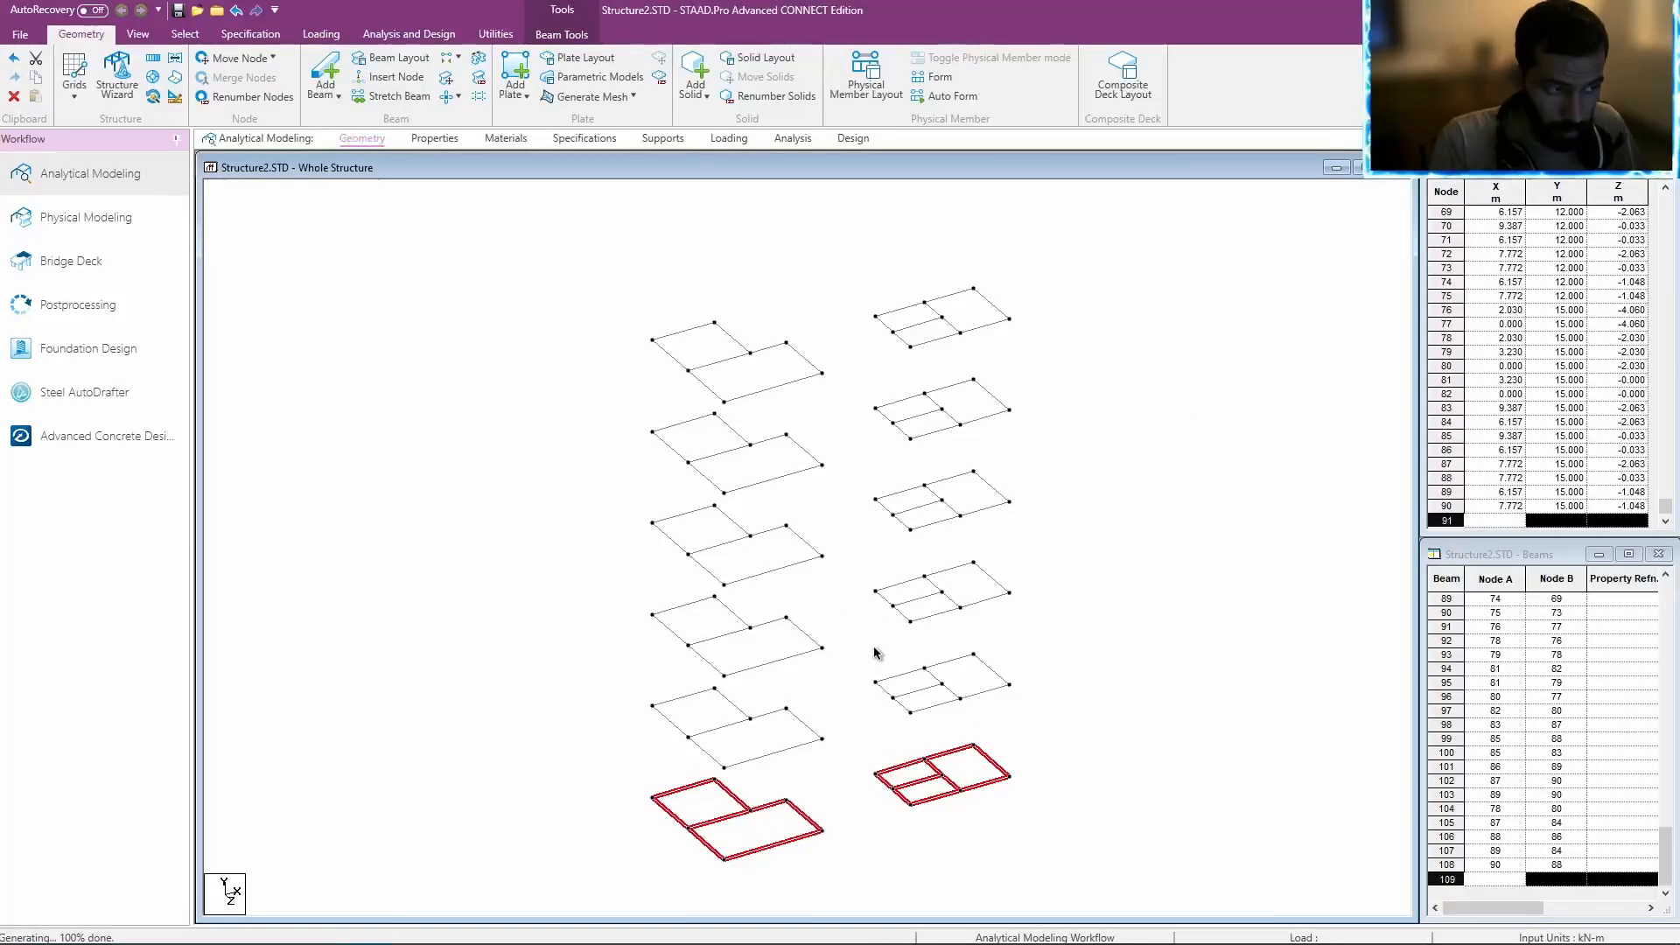
pyautogui.moveTo(874, 648)
pyautogui.mouseDown(button='middle')
pyautogui.moveTo(819, 544)
pyautogui.moveTo(904, 640)
pyautogui.mouseUp(button='middle')
pyautogui.scroll(-1, 915, 623)
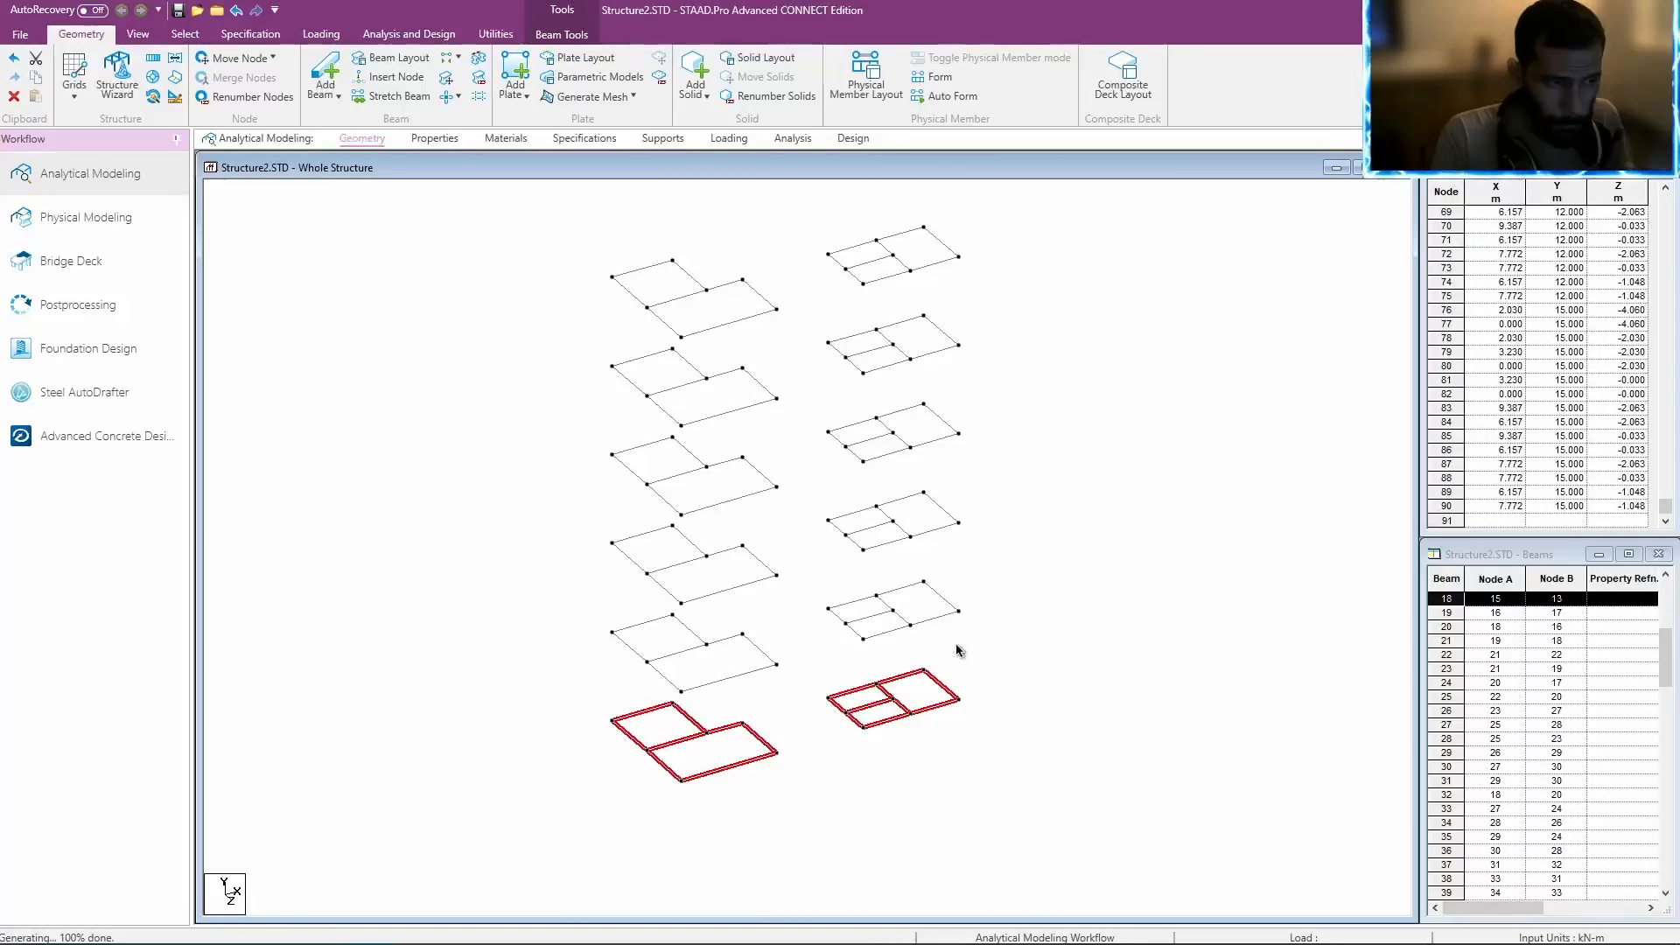
pyautogui.click(969, 644)
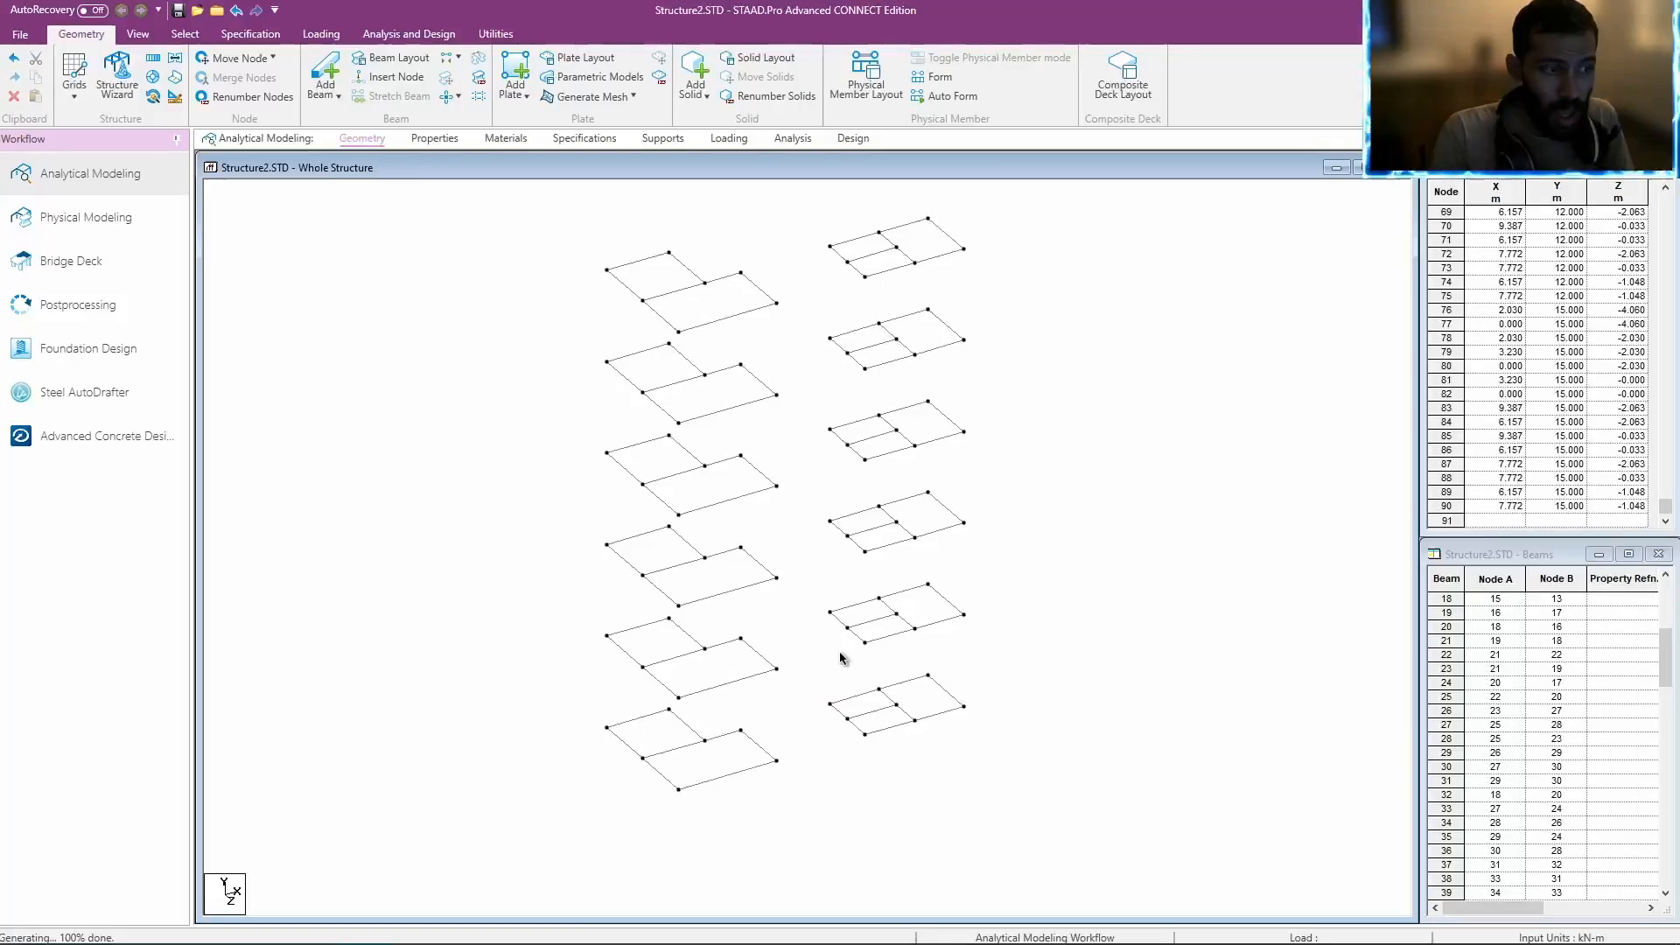
pyautogui.scroll(1, 787, 525)
pyautogui.click(317, 63)
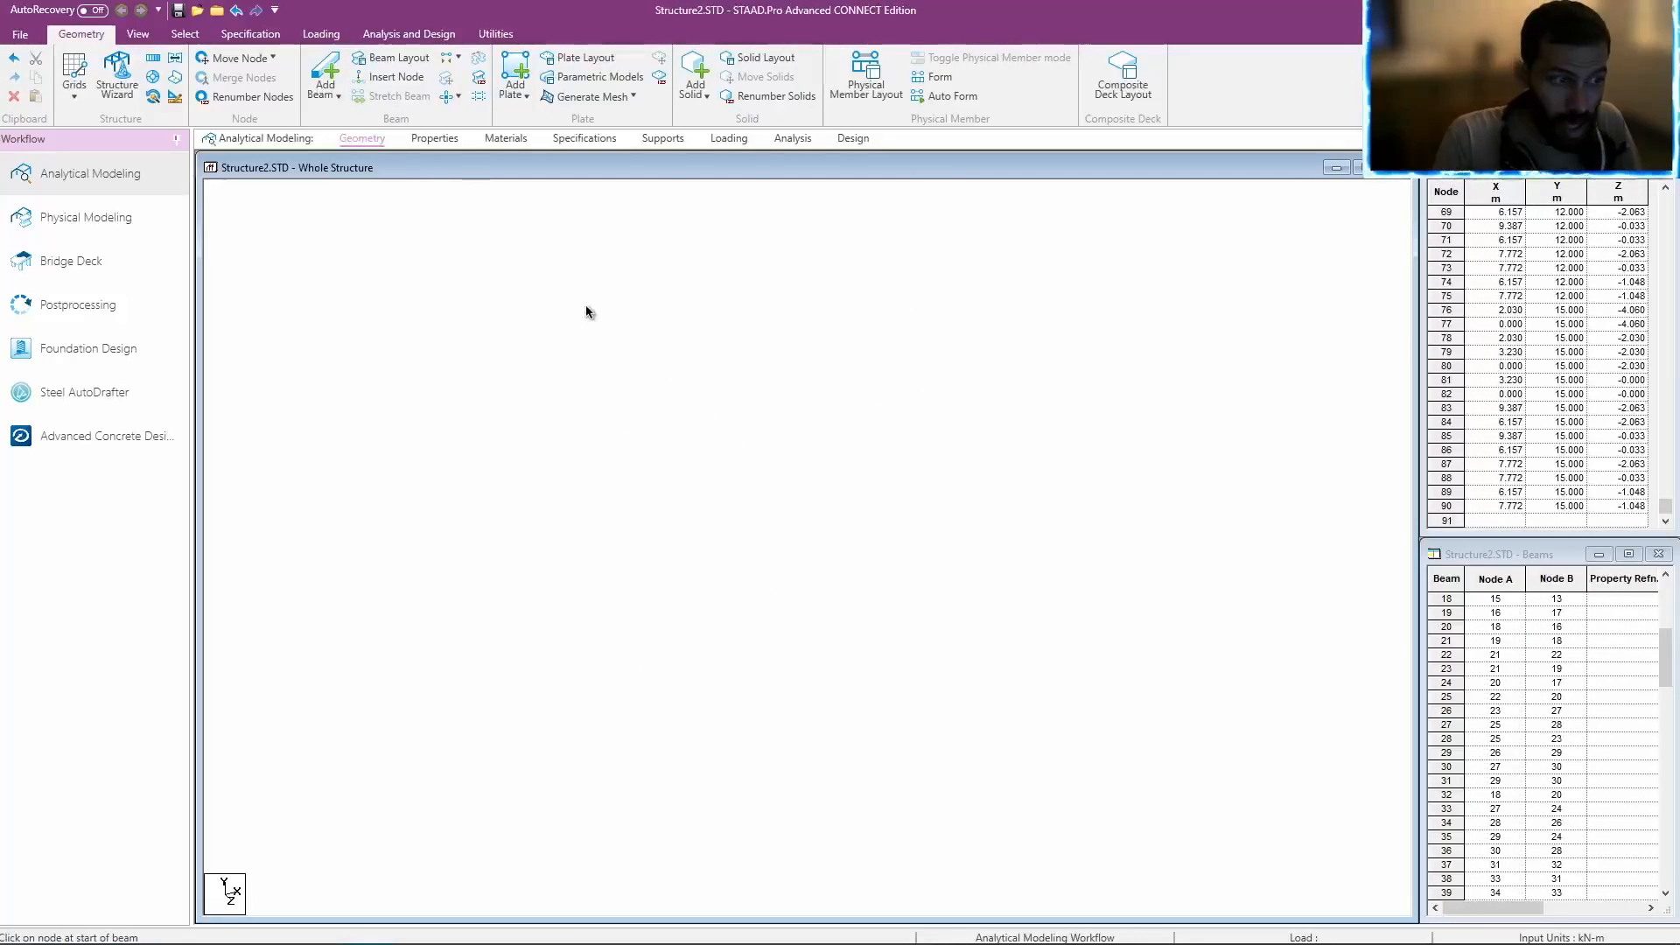
pyautogui.moveTo(834, 624); pyautogui.dragTo(833, 722)
# Delete the lowest-level beams of the smaller layout together with their orphaned nodes, keeping the vertical beam.
pyautogui.press('Up')
pyautogui.moveTo(864, 720); pyautogui.dragTo(872, 649, button='middle')
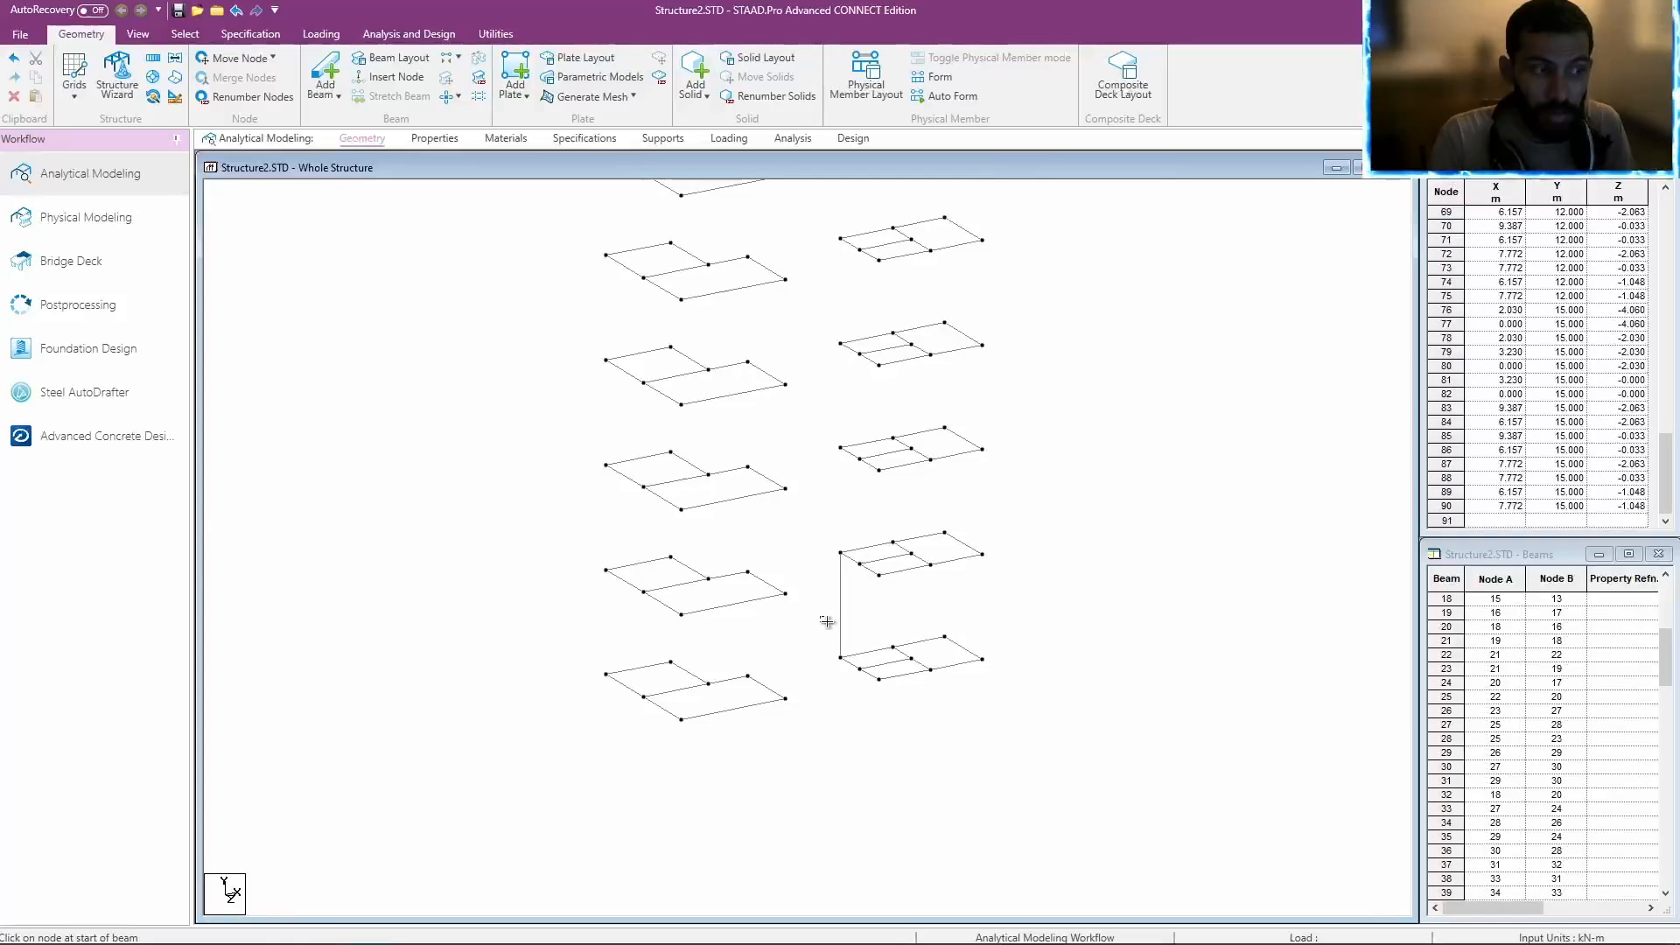
pyautogui.moveTo(827, 621); pyautogui.dragTo(1067, 740)
pyautogui.press('Delete')
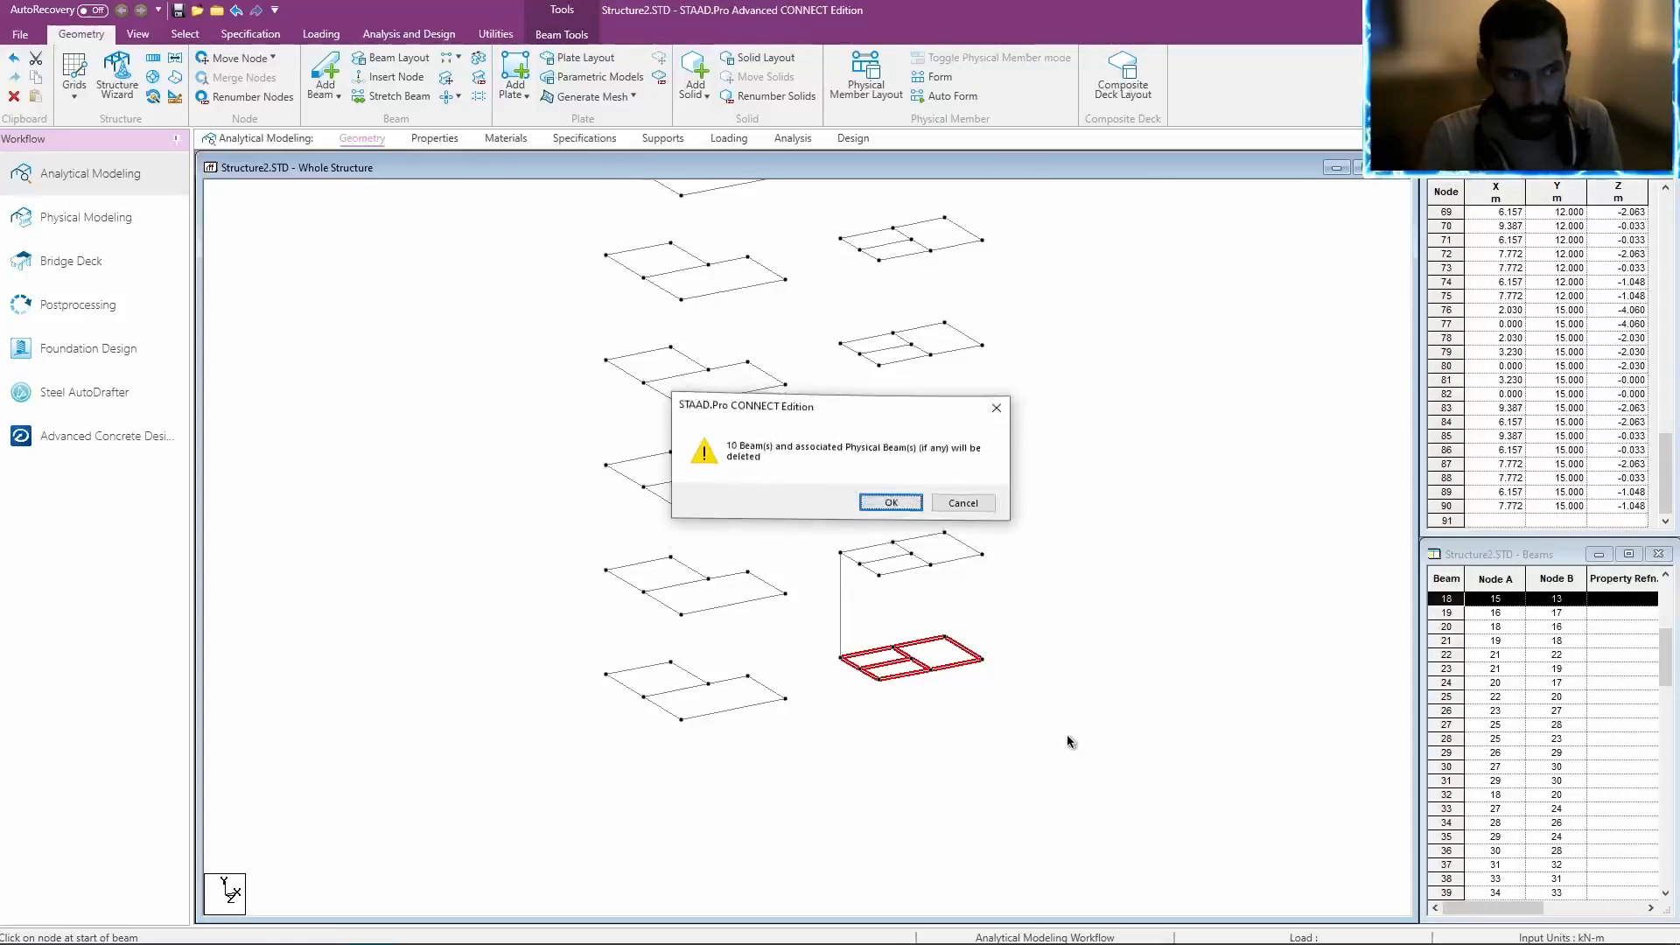
pyautogui.click(878, 510)
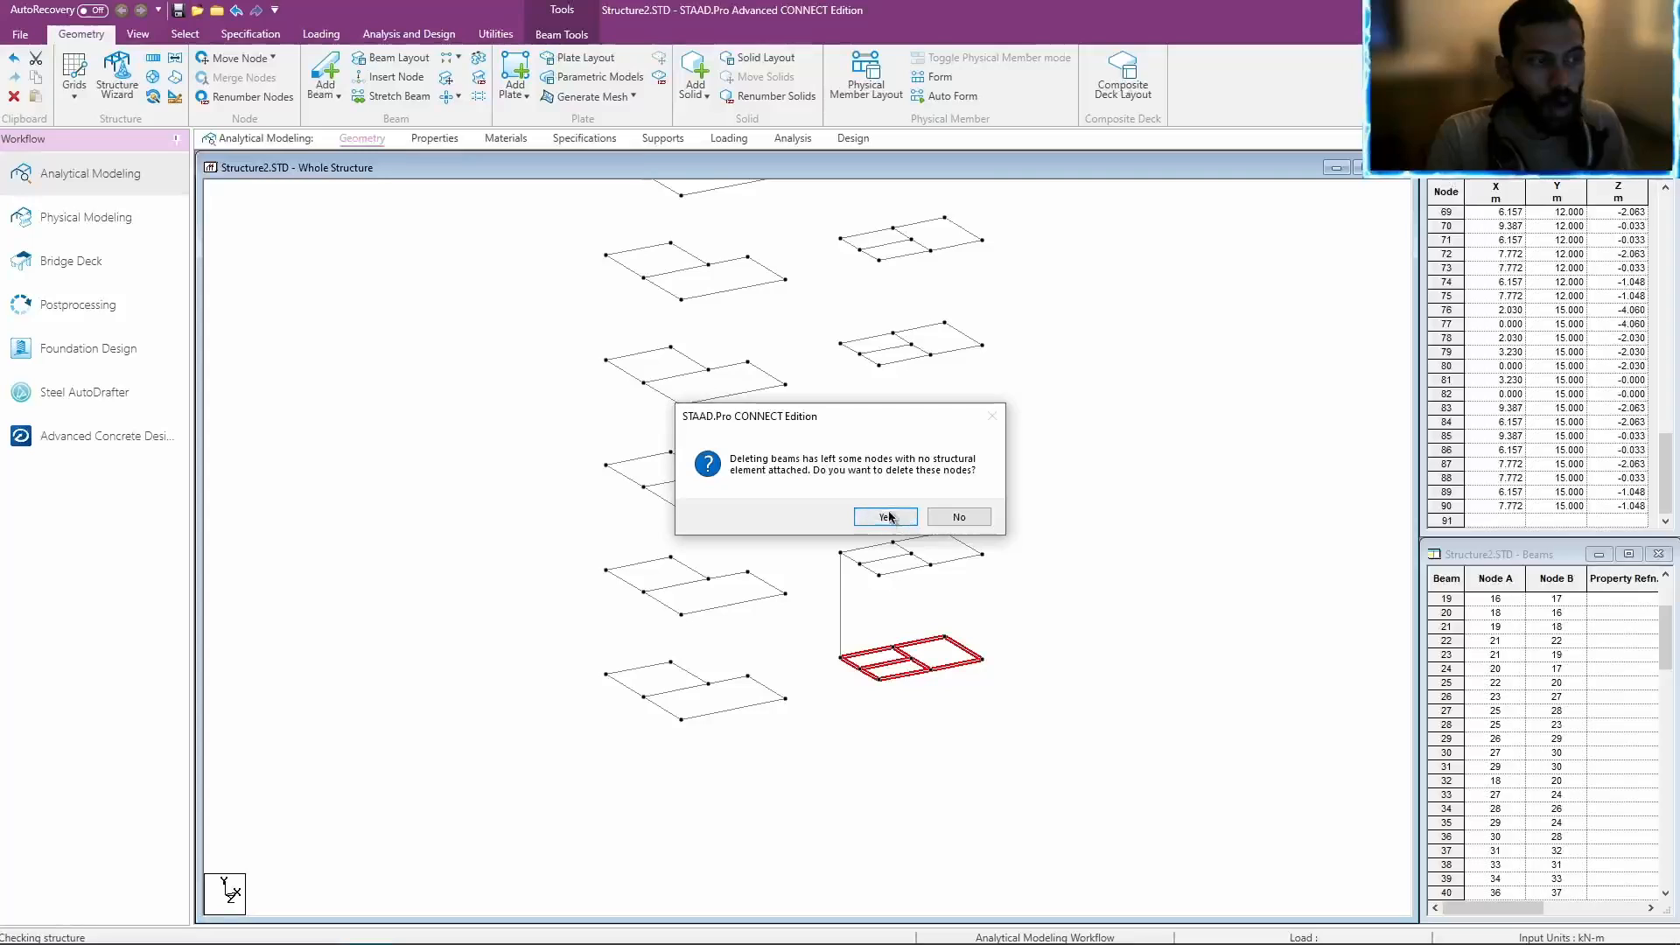
pyautogui.click(885, 516)
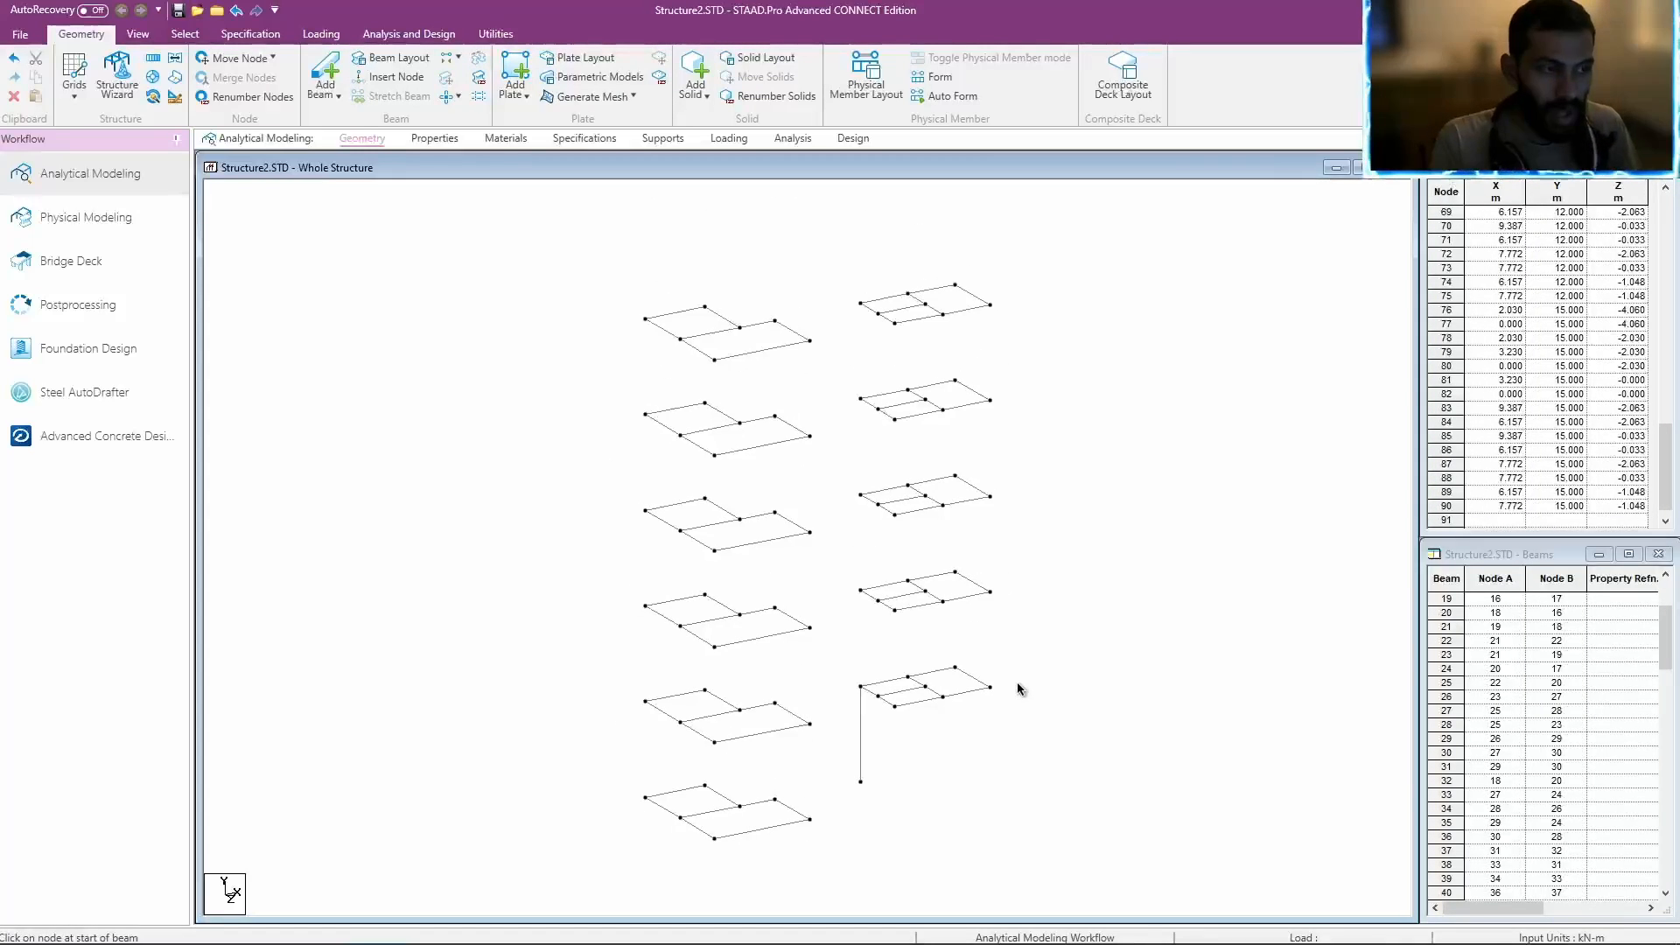
# Cut all remaining floors of the smaller layout together with the vertical beam, and delete the nodes left without members.
pyautogui.moveTo(833, 265); pyautogui.dragTo(1101, 816)
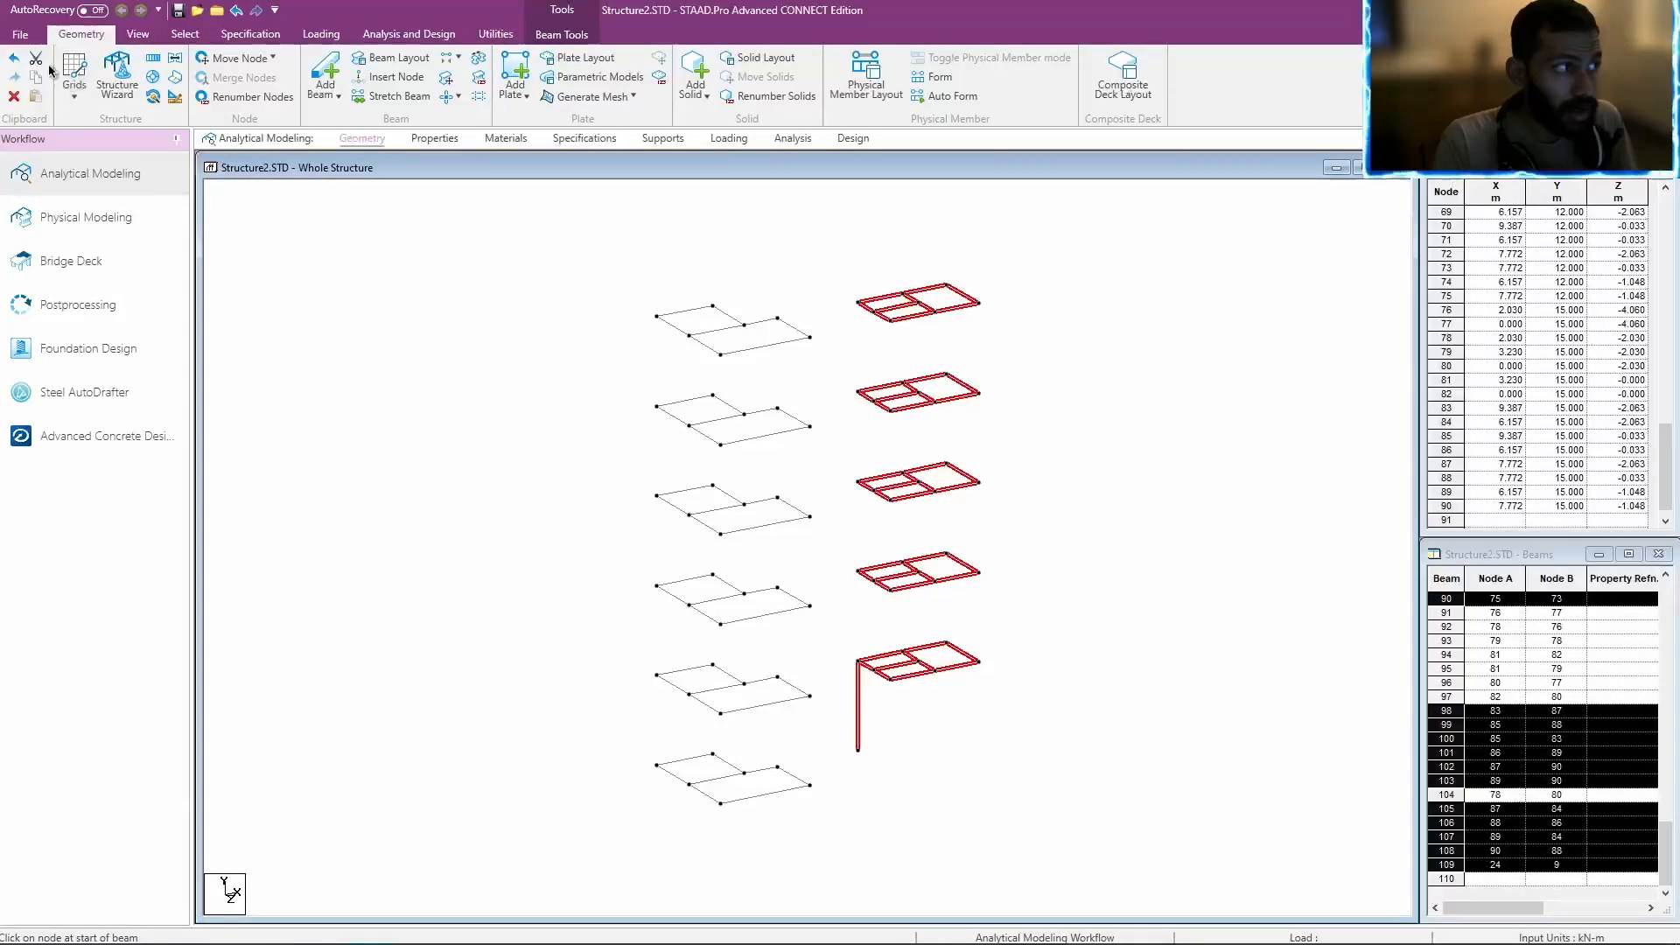
pyautogui.press('Delete')
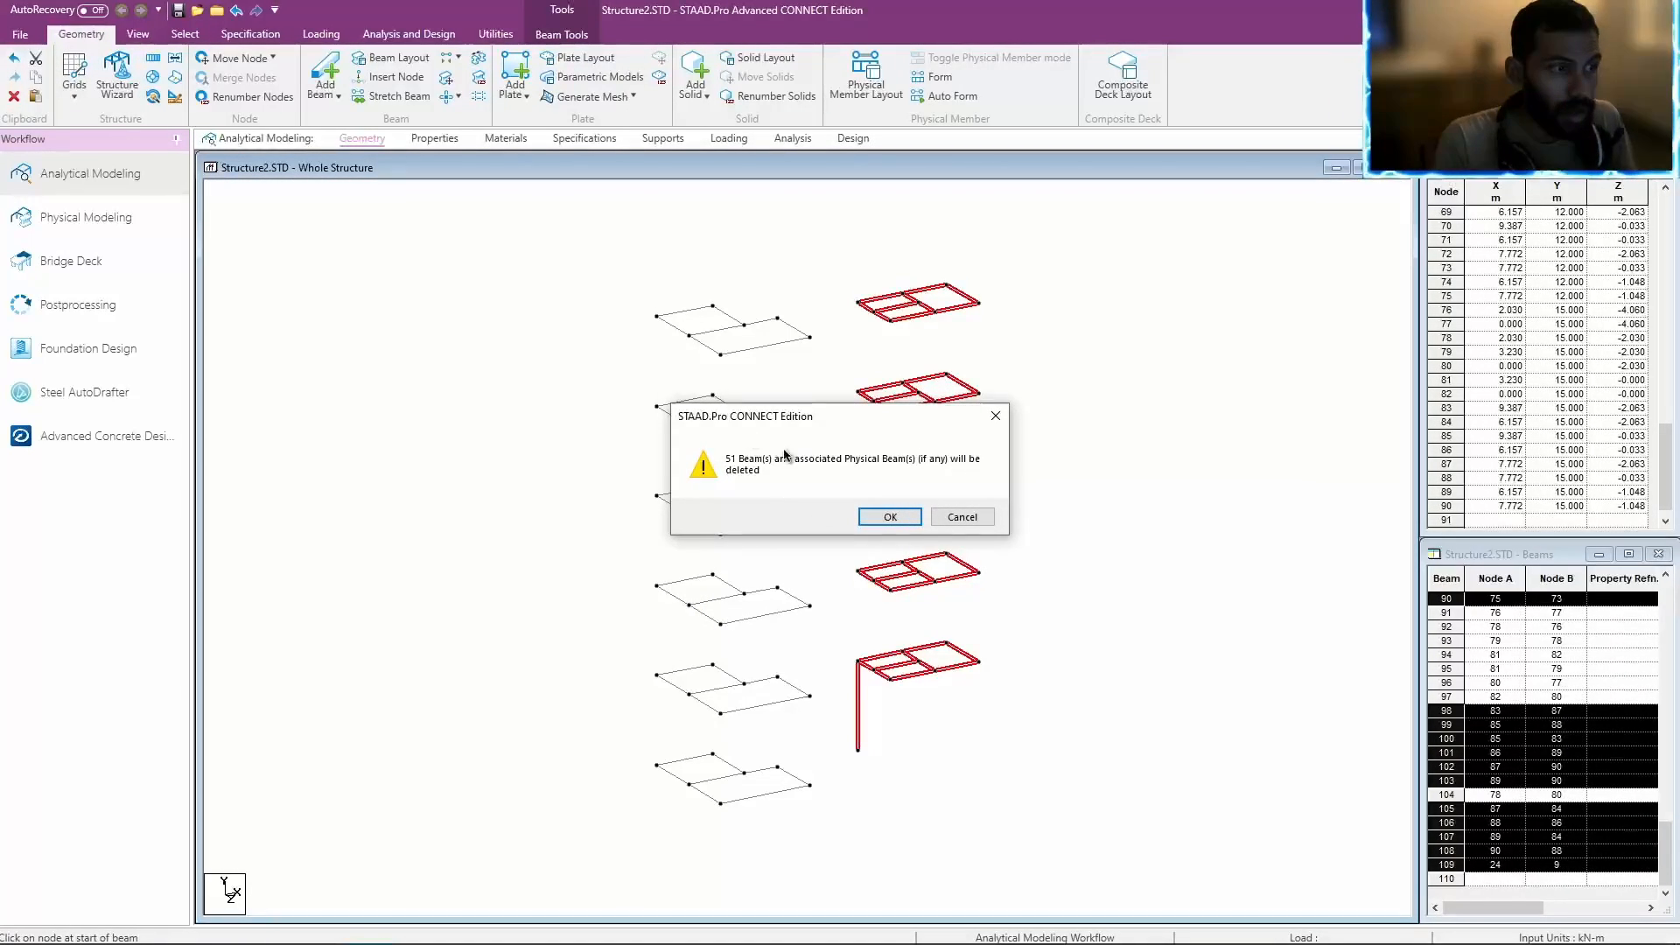
pyautogui.click(882, 517)
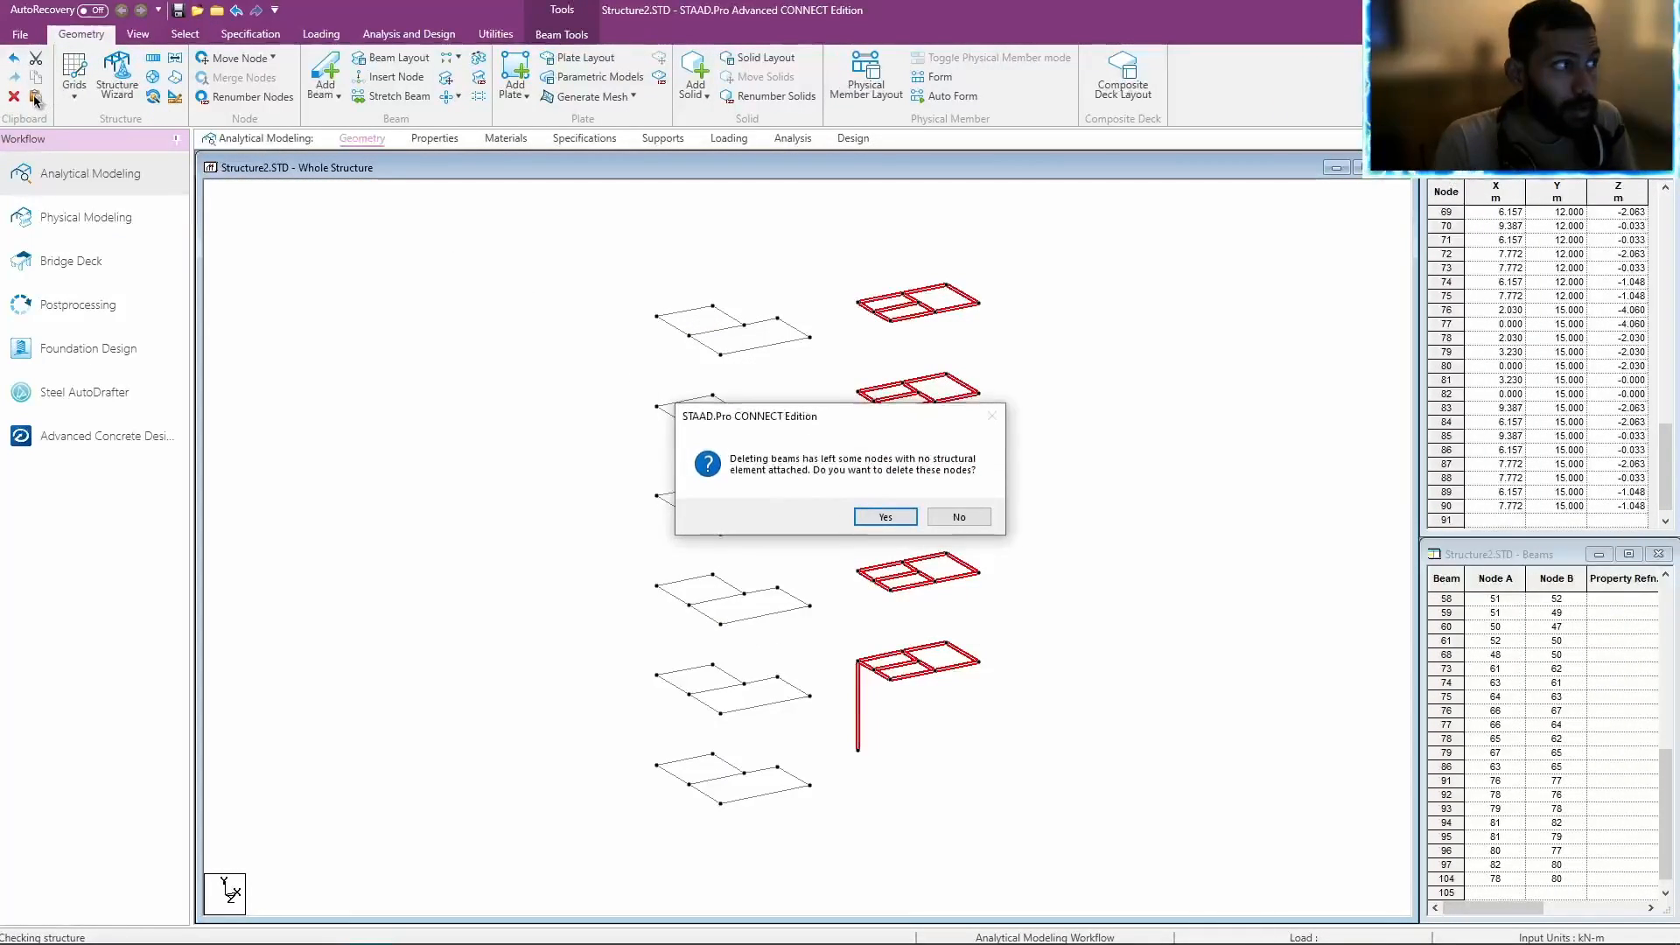
pyautogui.click(912, 518)
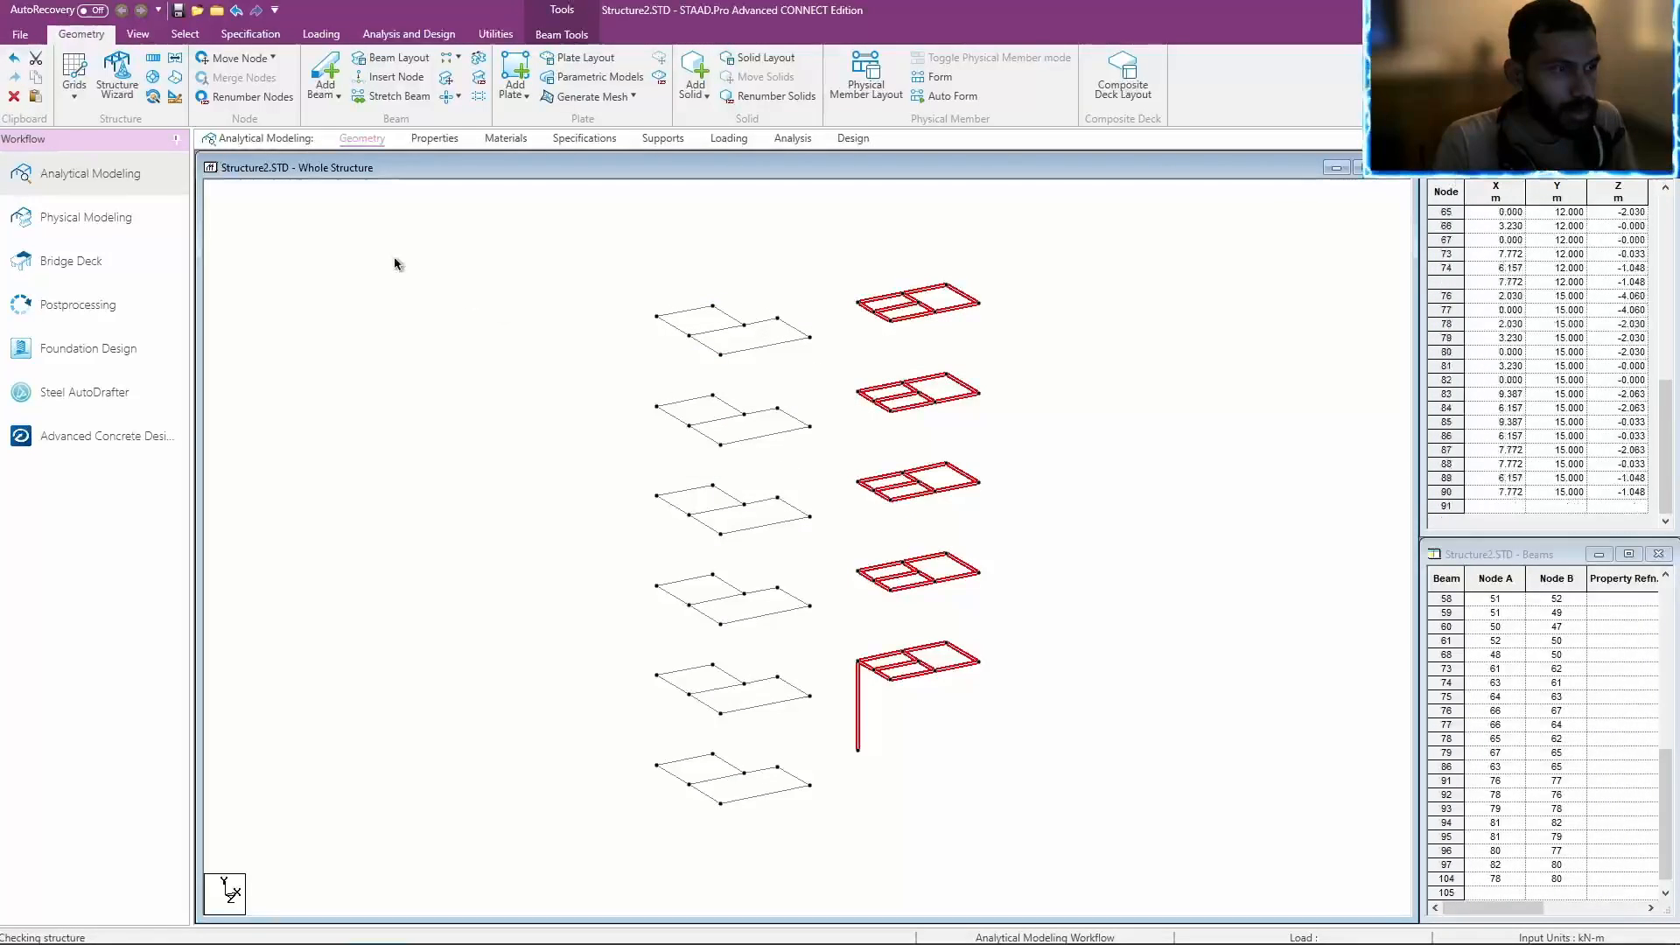
# Paste the cut floors onto the larger layout's top level, placing the vertical beam's base node on the outer-edge node between its two bays.
pyautogui.click(35, 97)
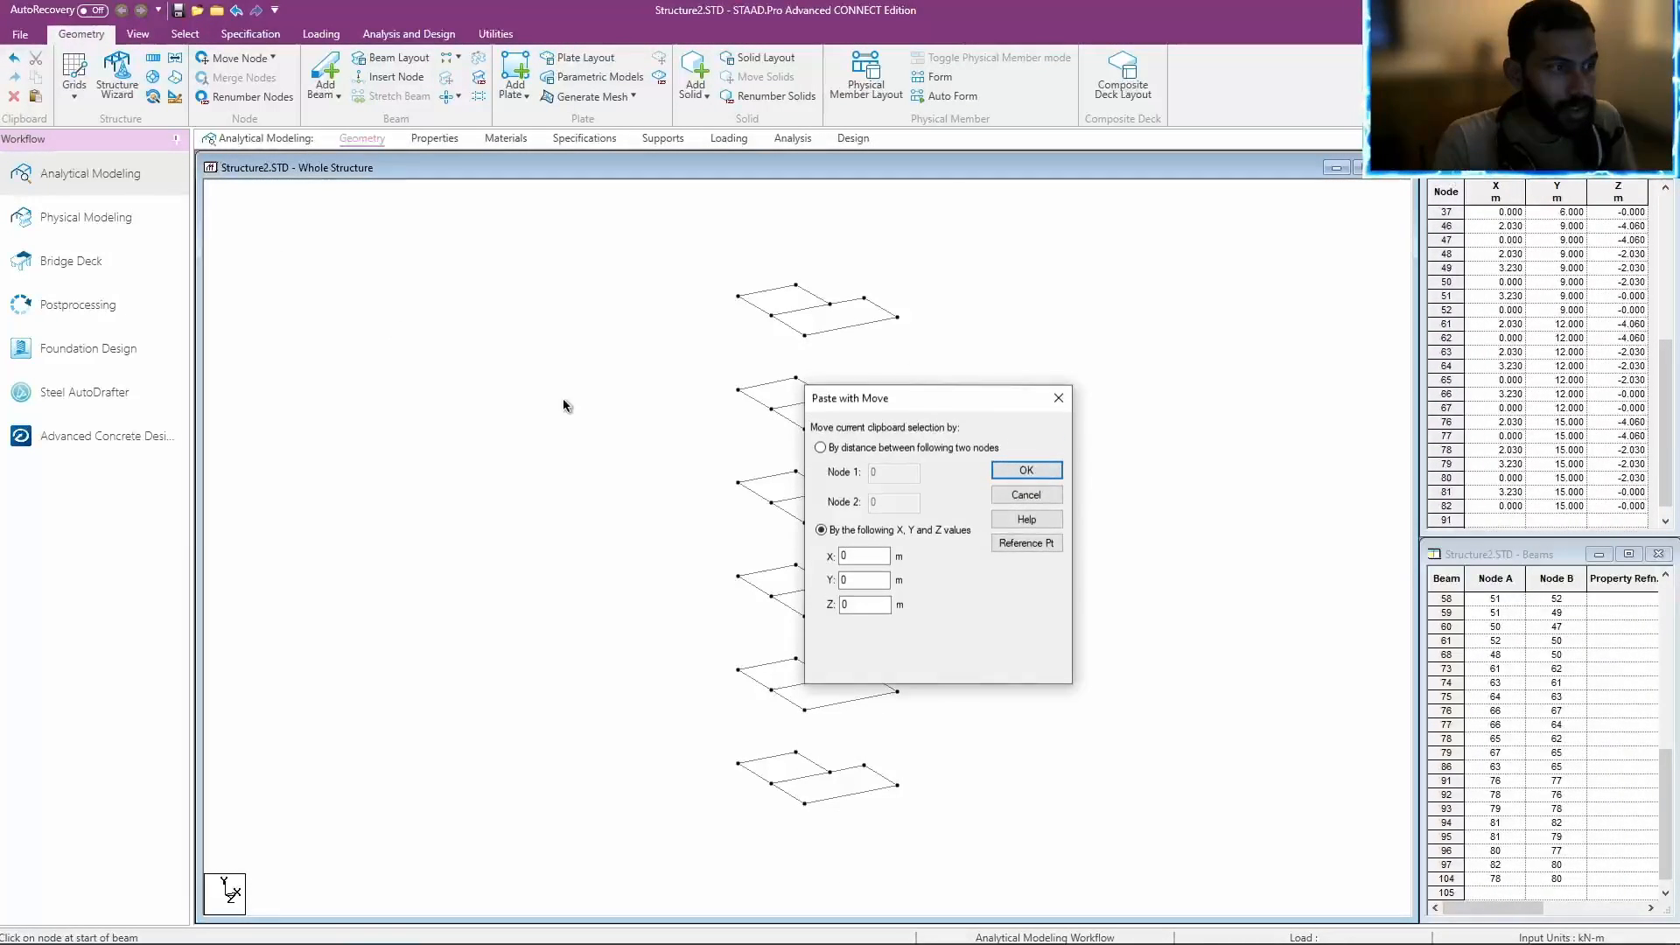
pyautogui.click(1026, 543)
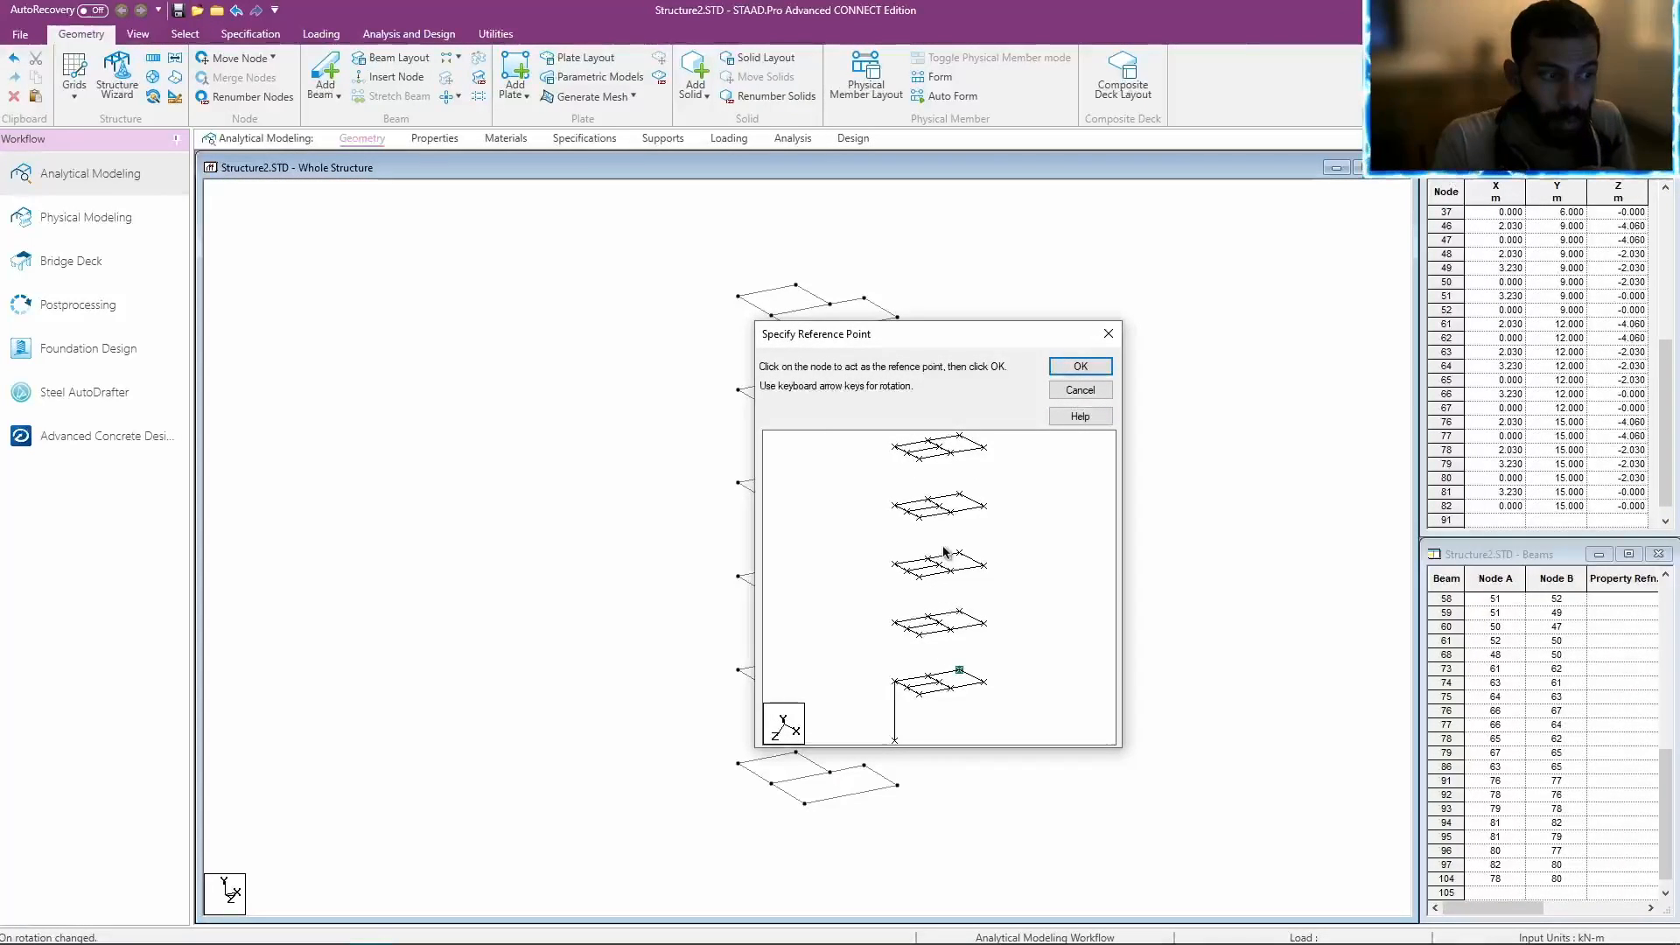
pyautogui.click(1069, 367)
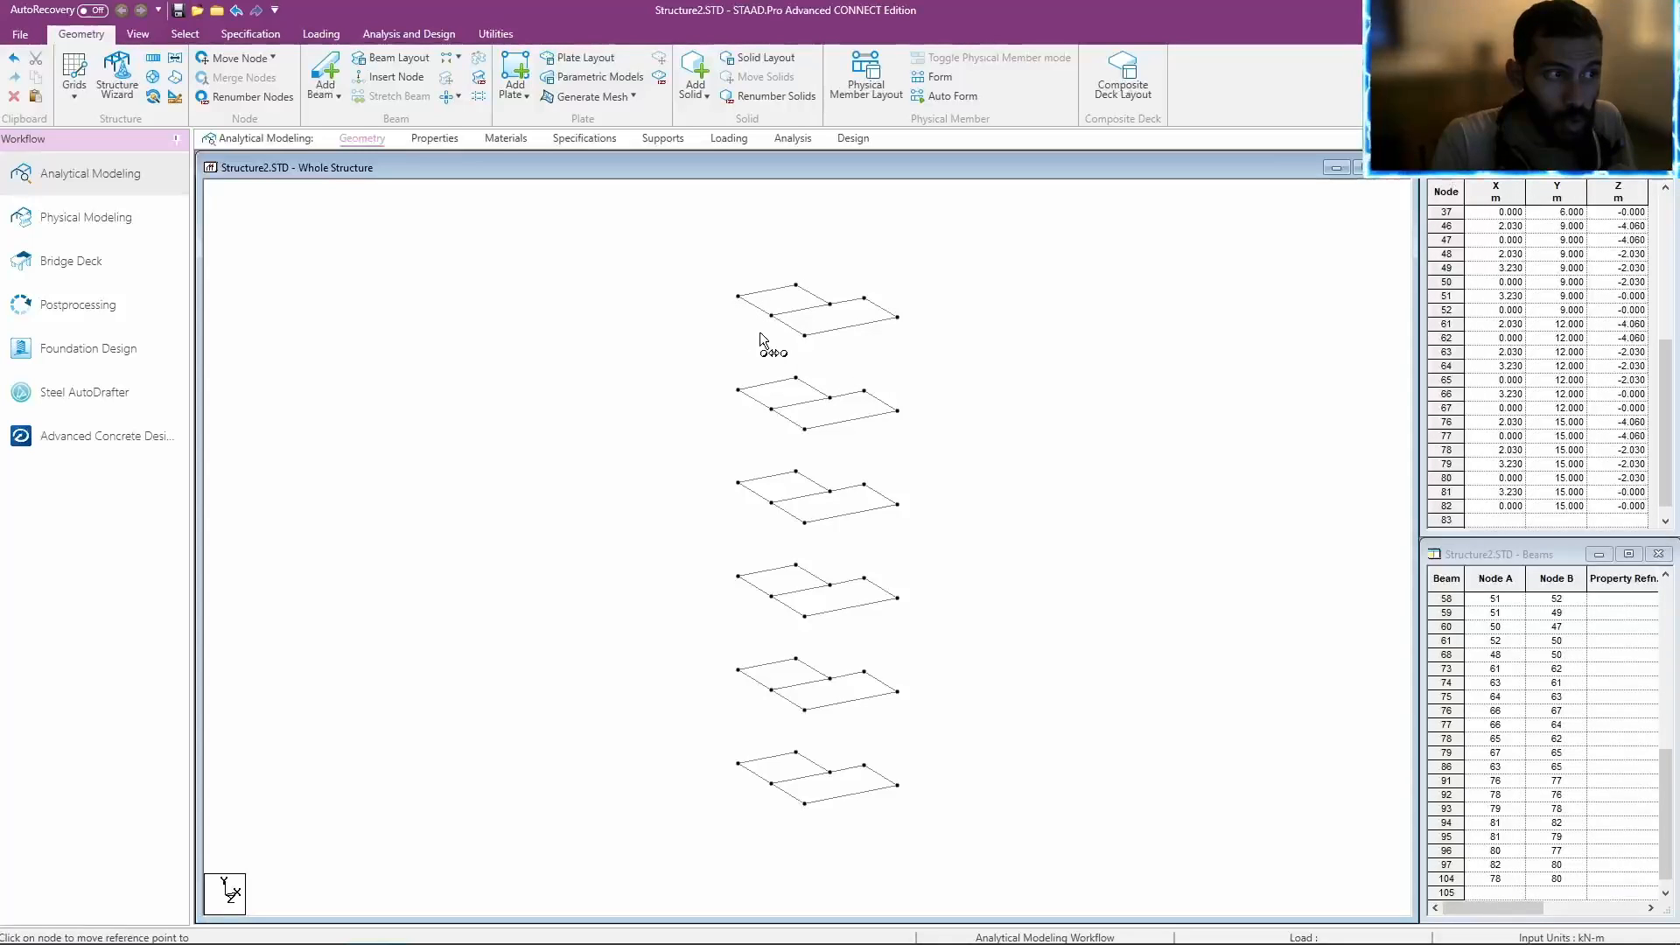
pyautogui.click(804, 336)
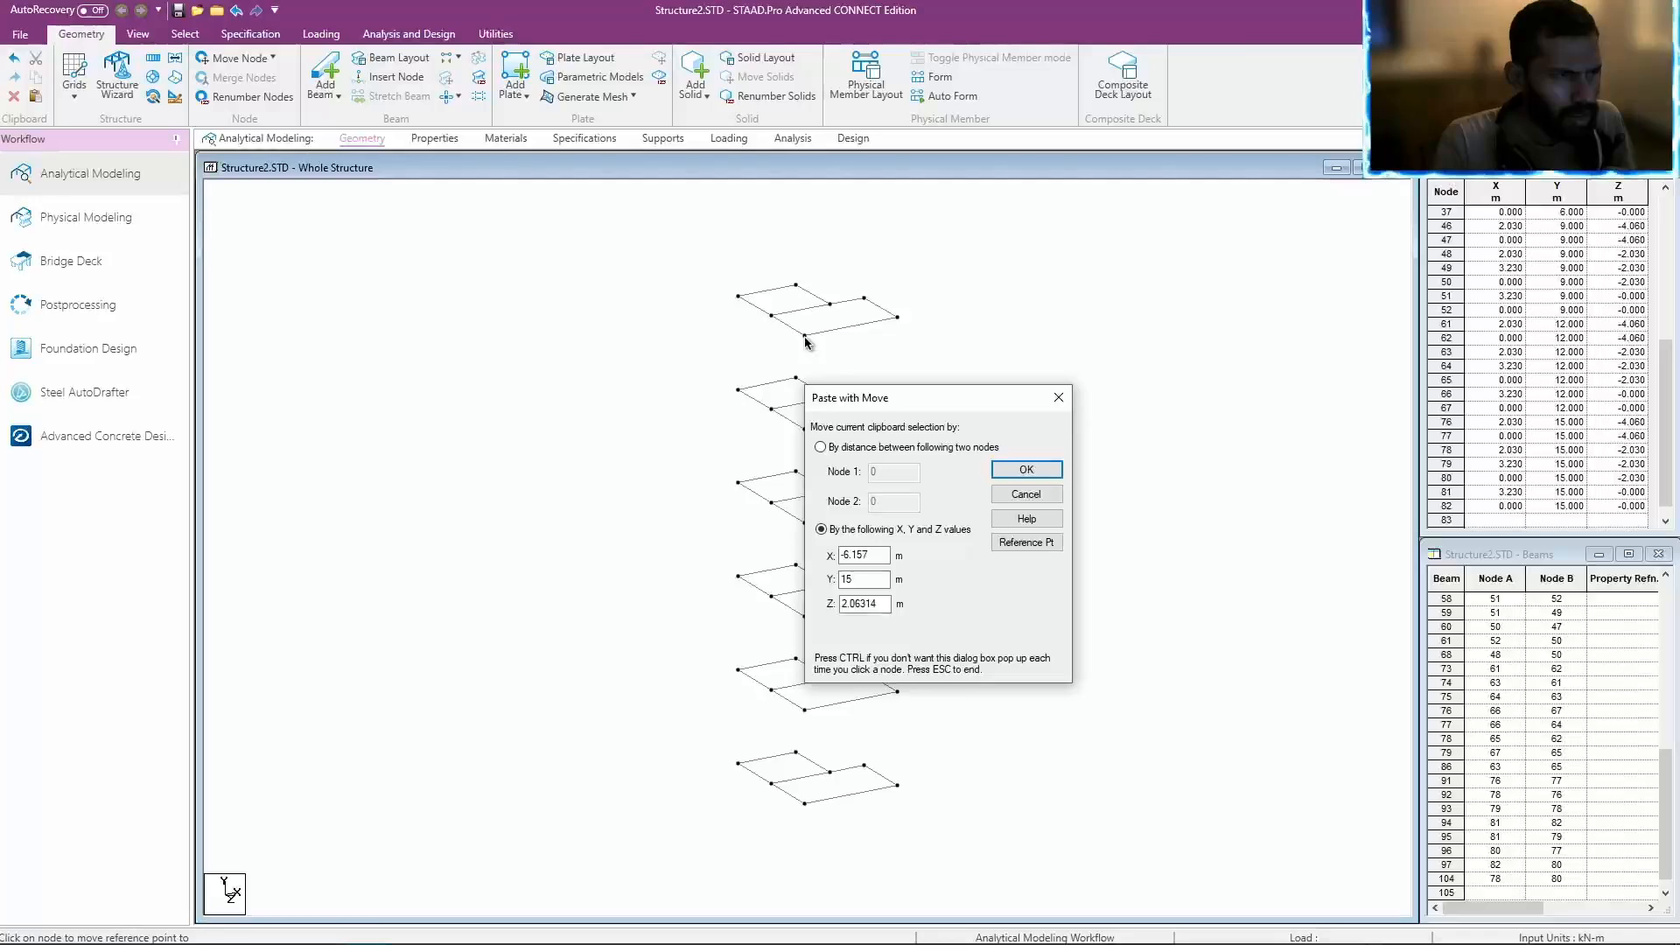
pyautogui.click(1032, 542)
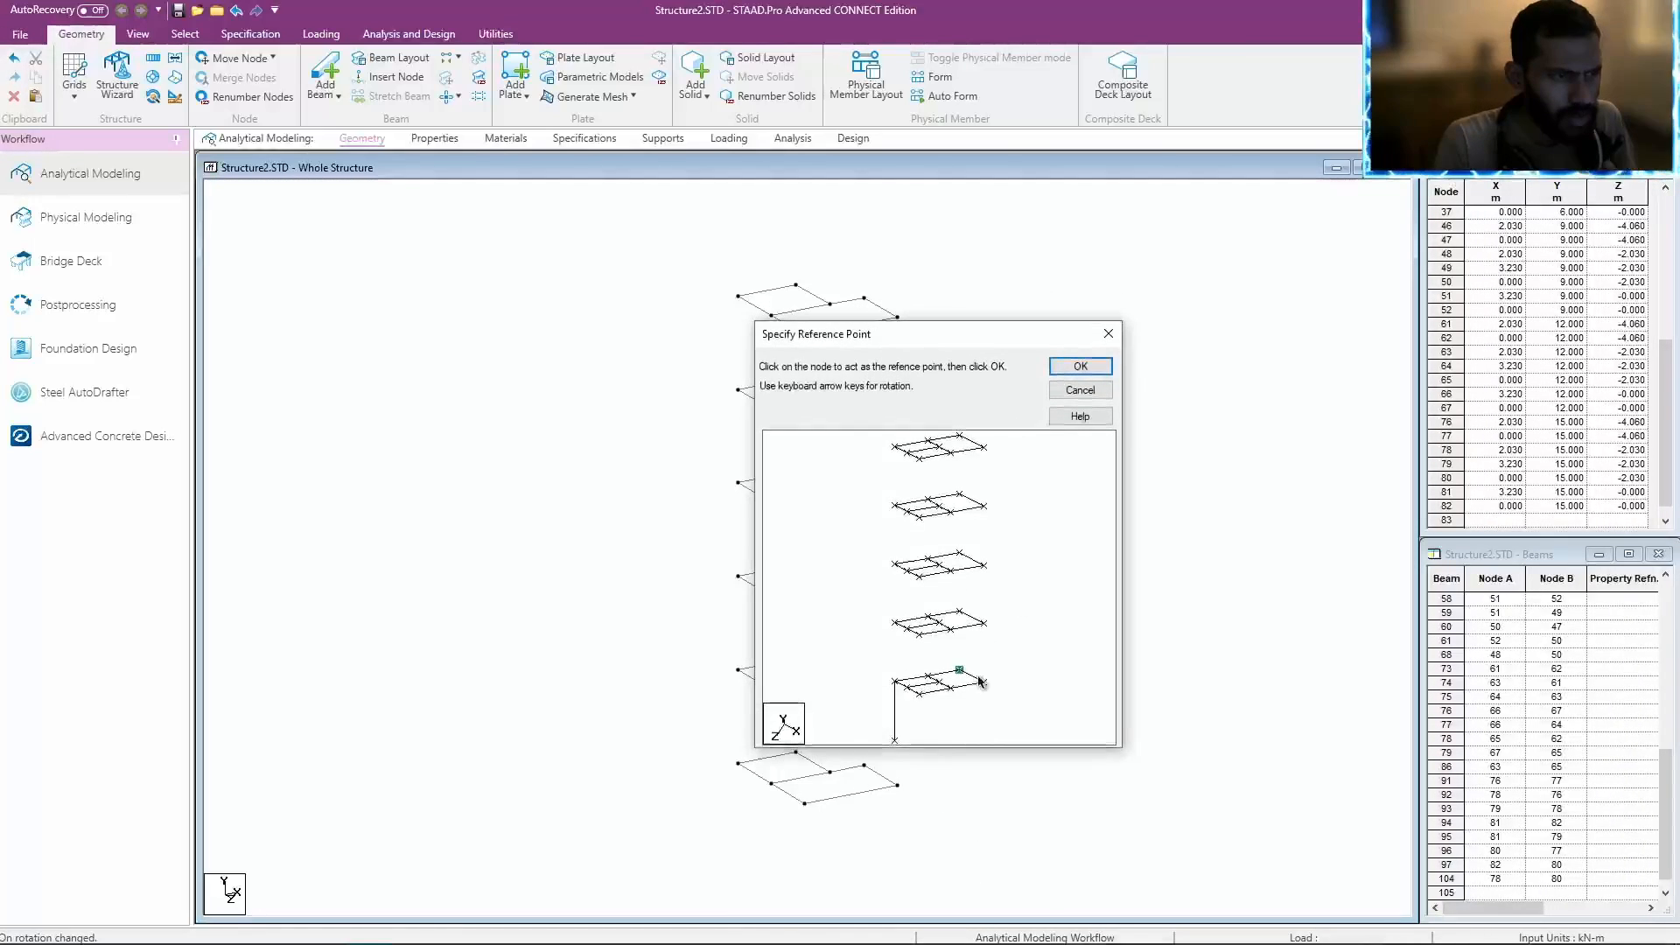
pyautogui.click(894, 740)
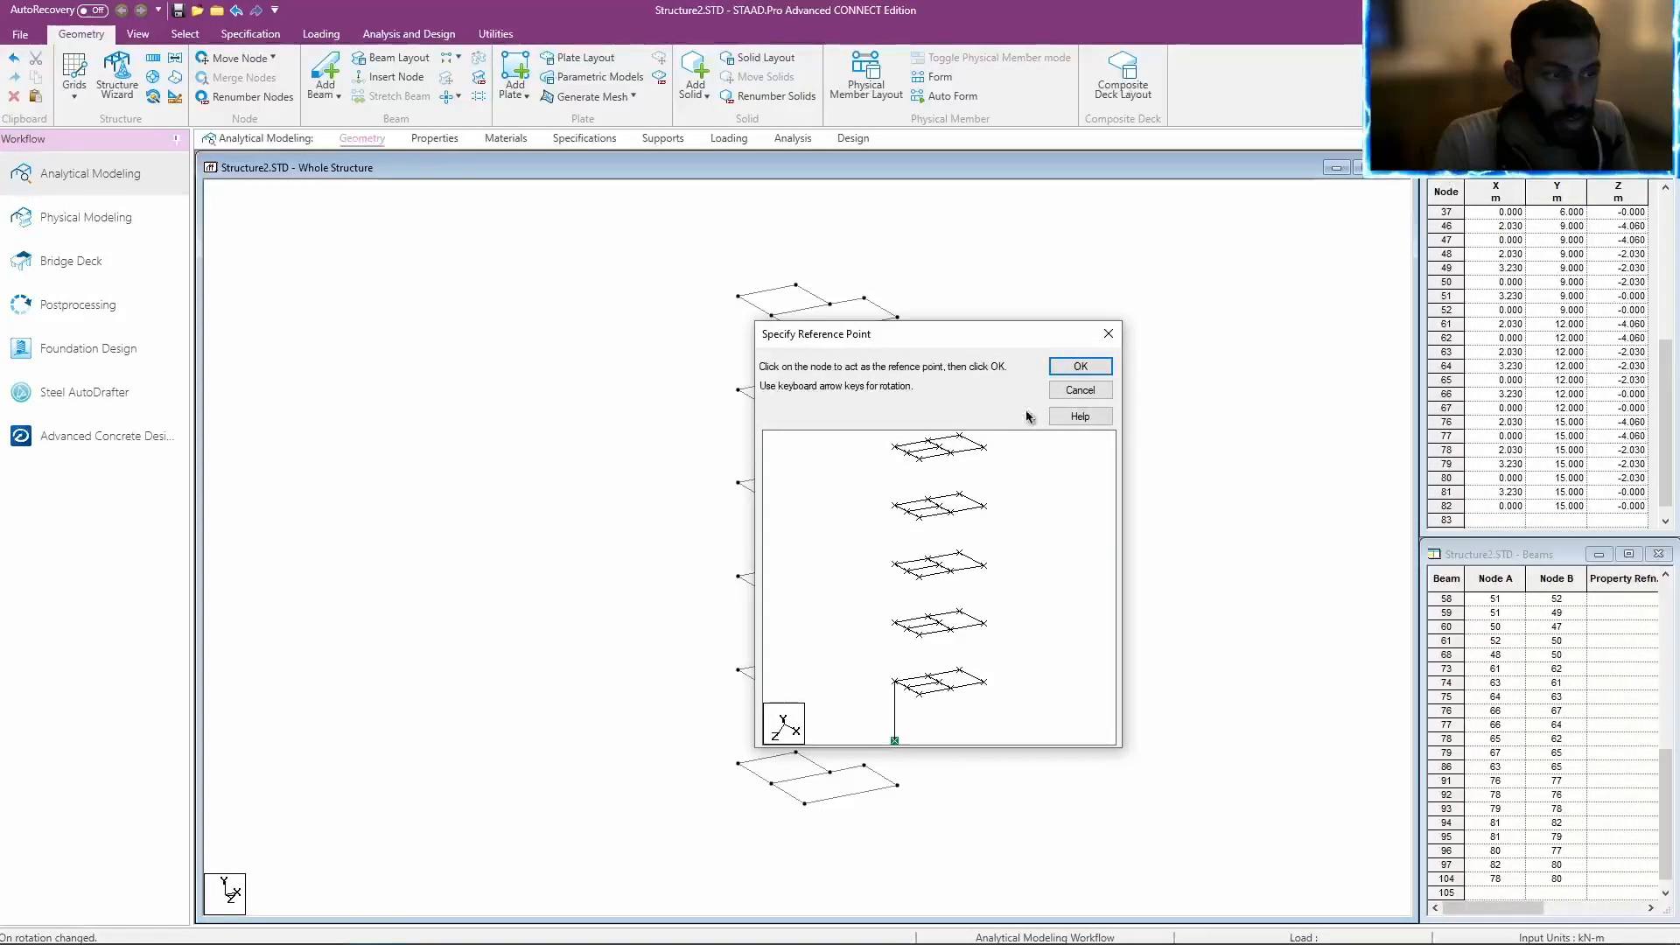
pyautogui.click(1055, 372)
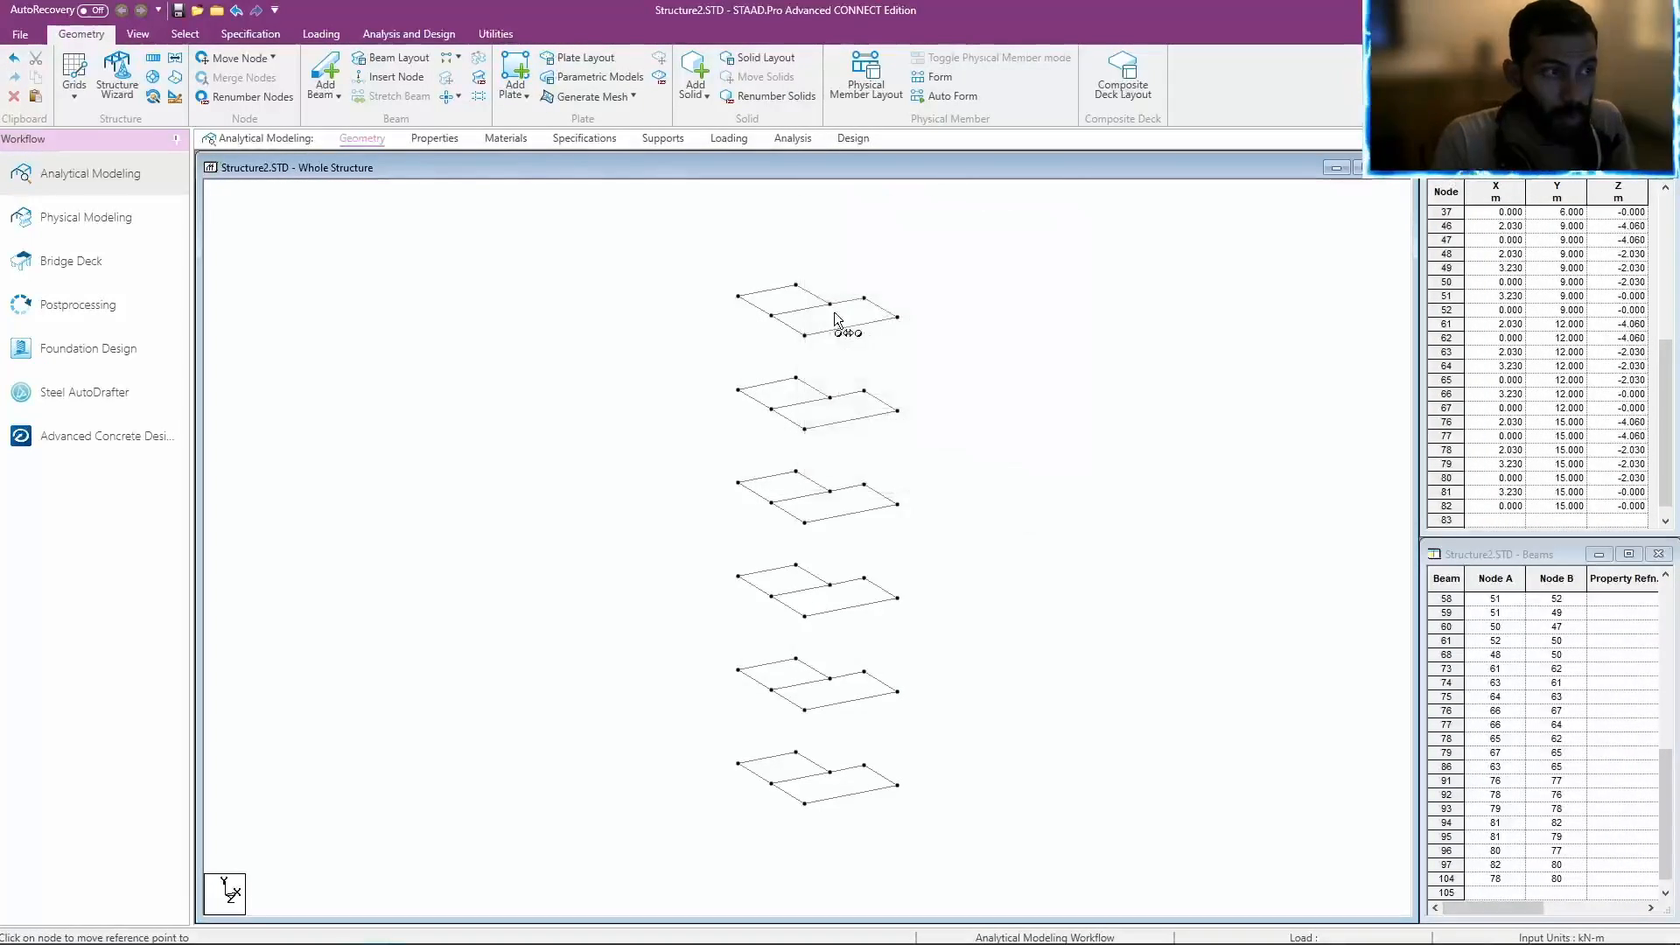
pyautogui.click(771, 316)
pyautogui.click(1024, 470)
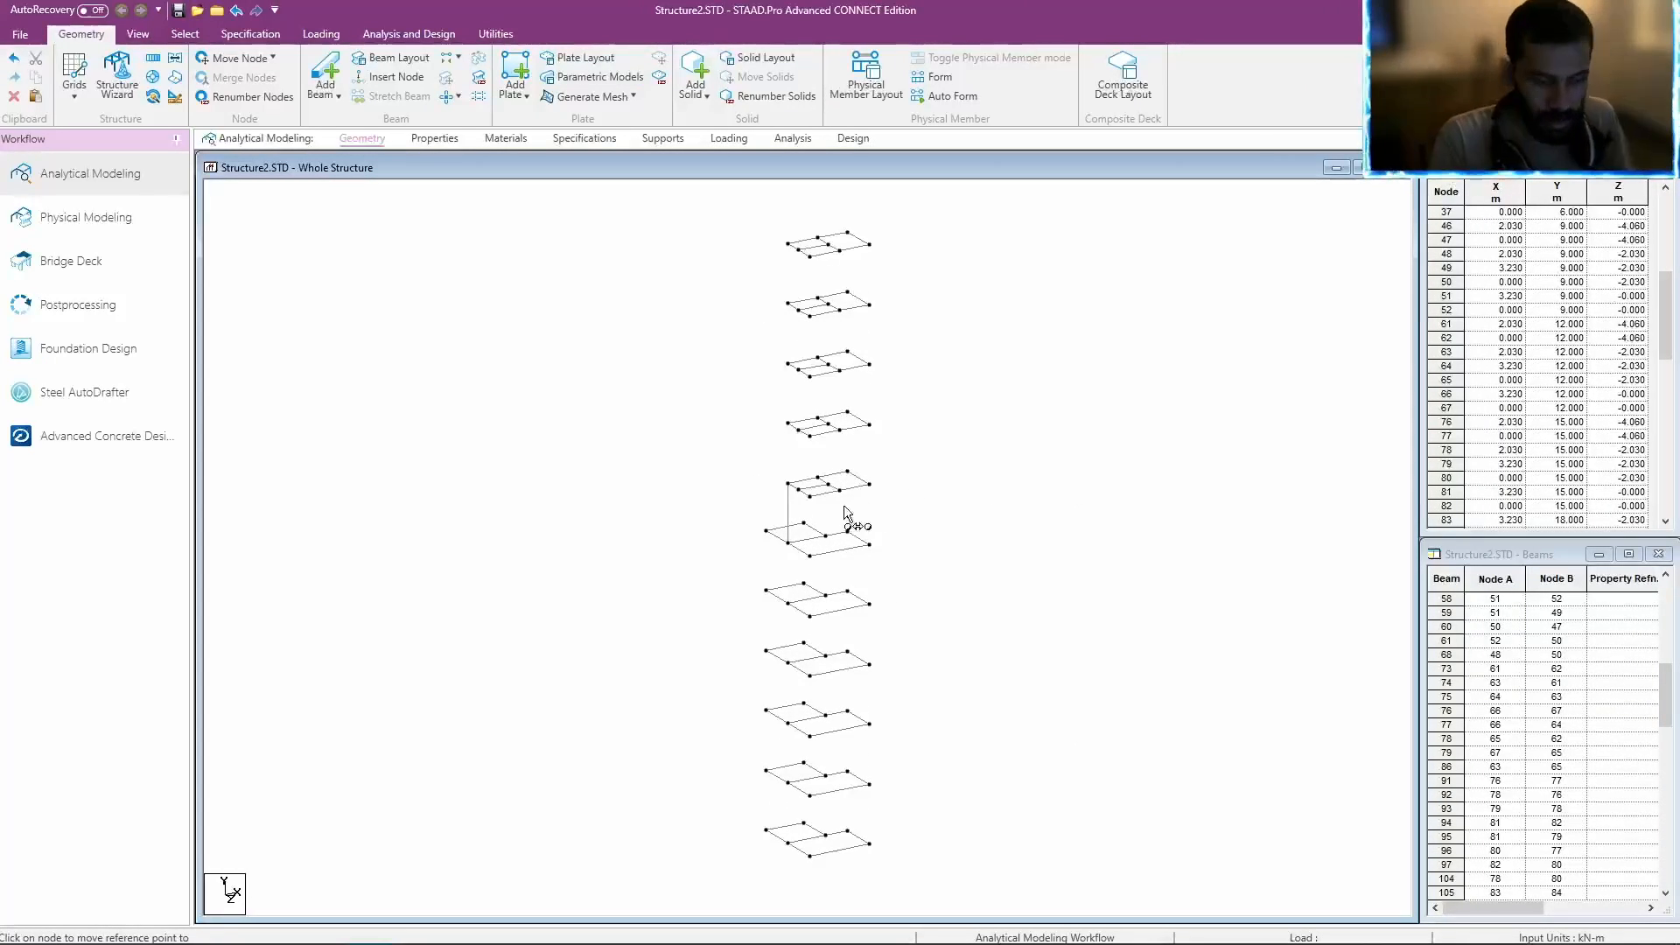
# Inspect the stacked floors from above and from the side to check how the pasted layout aligns with the larger one.
pyautogui.press('Down')
pyautogui.press('Down')
pyautogui.press('Down')
pyautogui.press('Down')
pyautogui.press('Down')
pyautogui.press('Down')
pyautogui.press('Down')
pyautogui.press('Down')
pyautogui.press('Down')
pyautogui.press('Down')
pyautogui.press('Down')
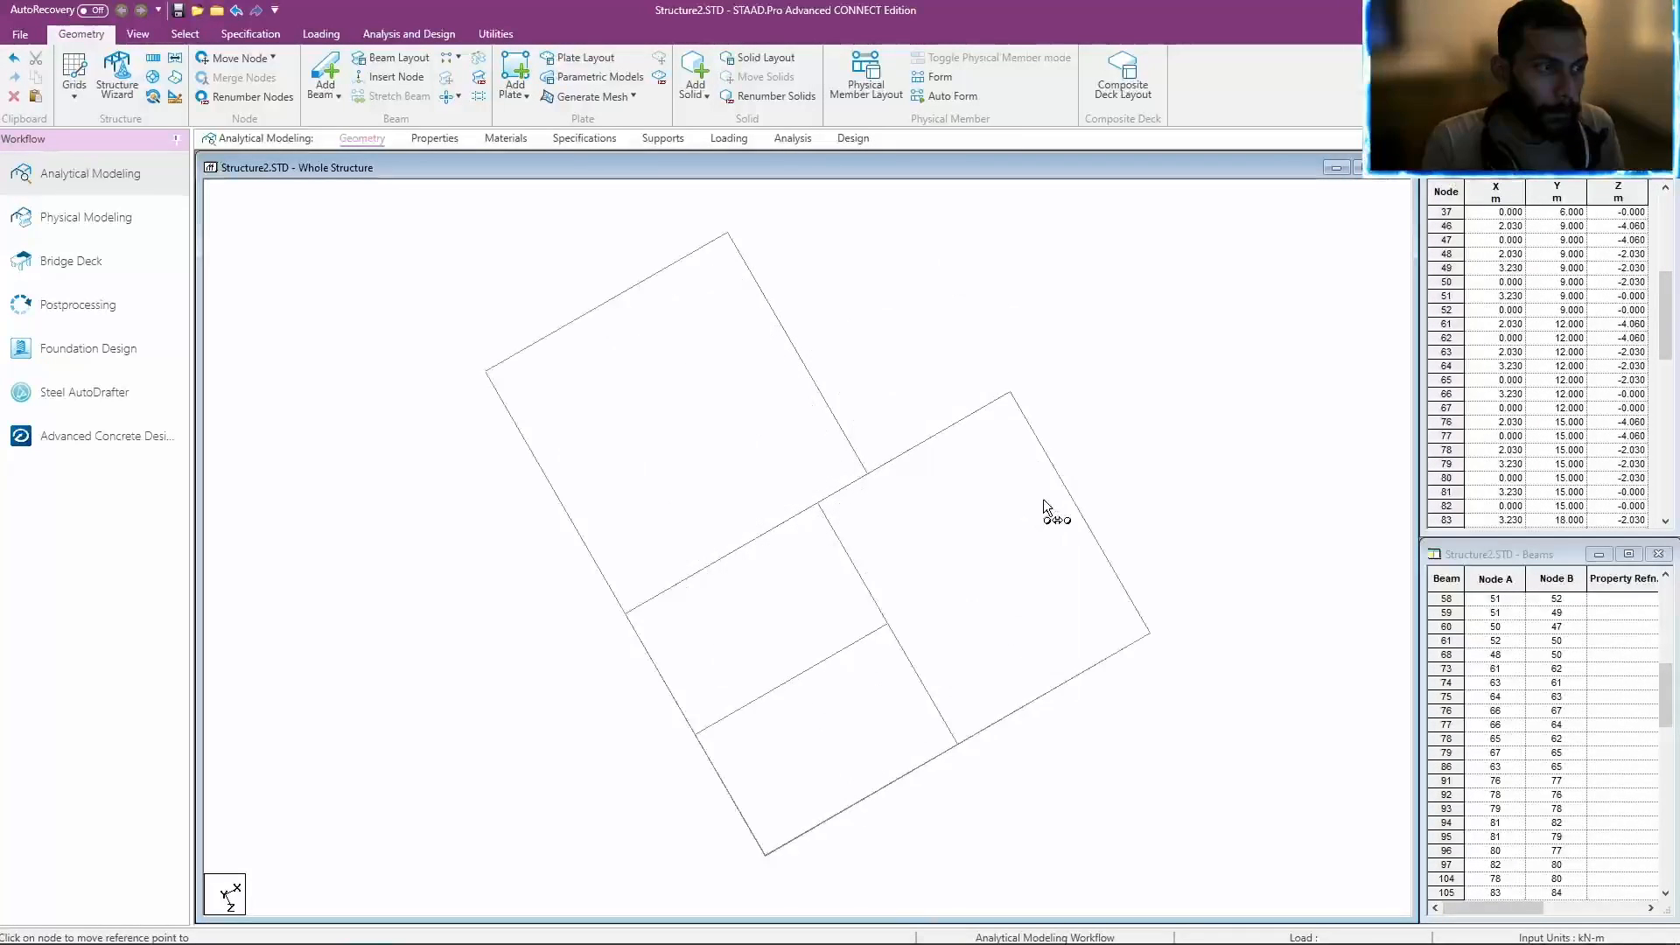
pyautogui.press('Up')
pyautogui.press('Up')
pyautogui.press('Up')
pyautogui.press('Up')
pyautogui.press('Up')
pyautogui.press('Up')
pyautogui.press('Up')
pyautogui.press('Up')
pyautogui.press('Up')
pyautogui.press('Up')
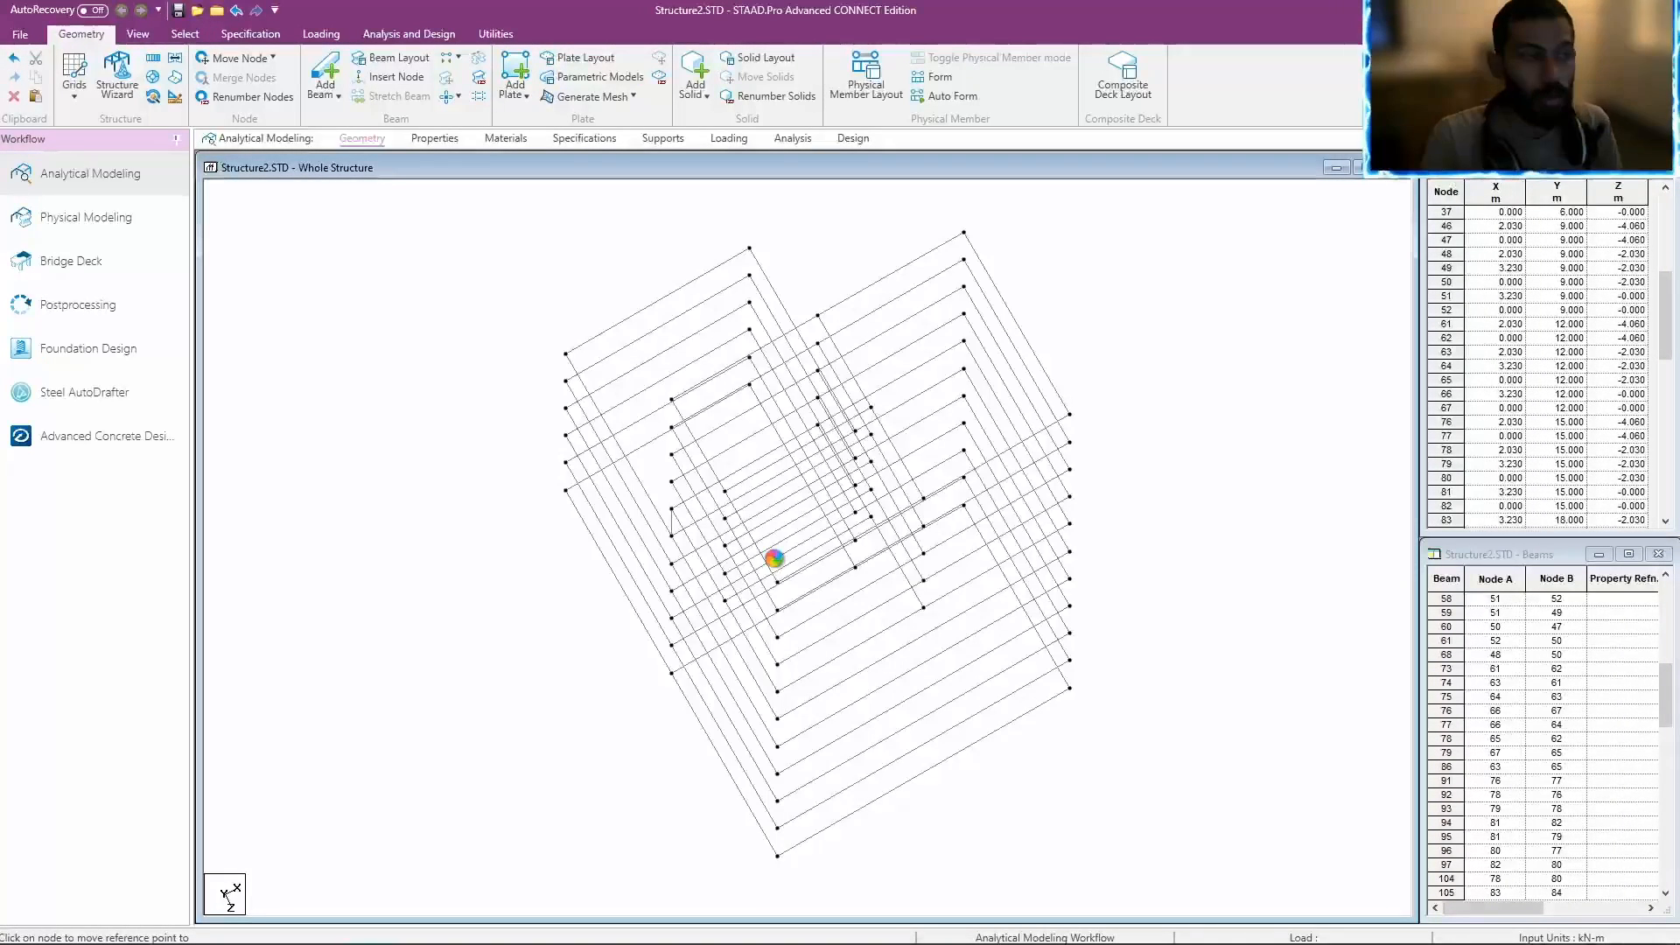
pyautogui.press('Up')
pyautogui.press('Up')
pyautogui.press('Up')
pyautogui.press('Up')
pyautogui.press('Up')
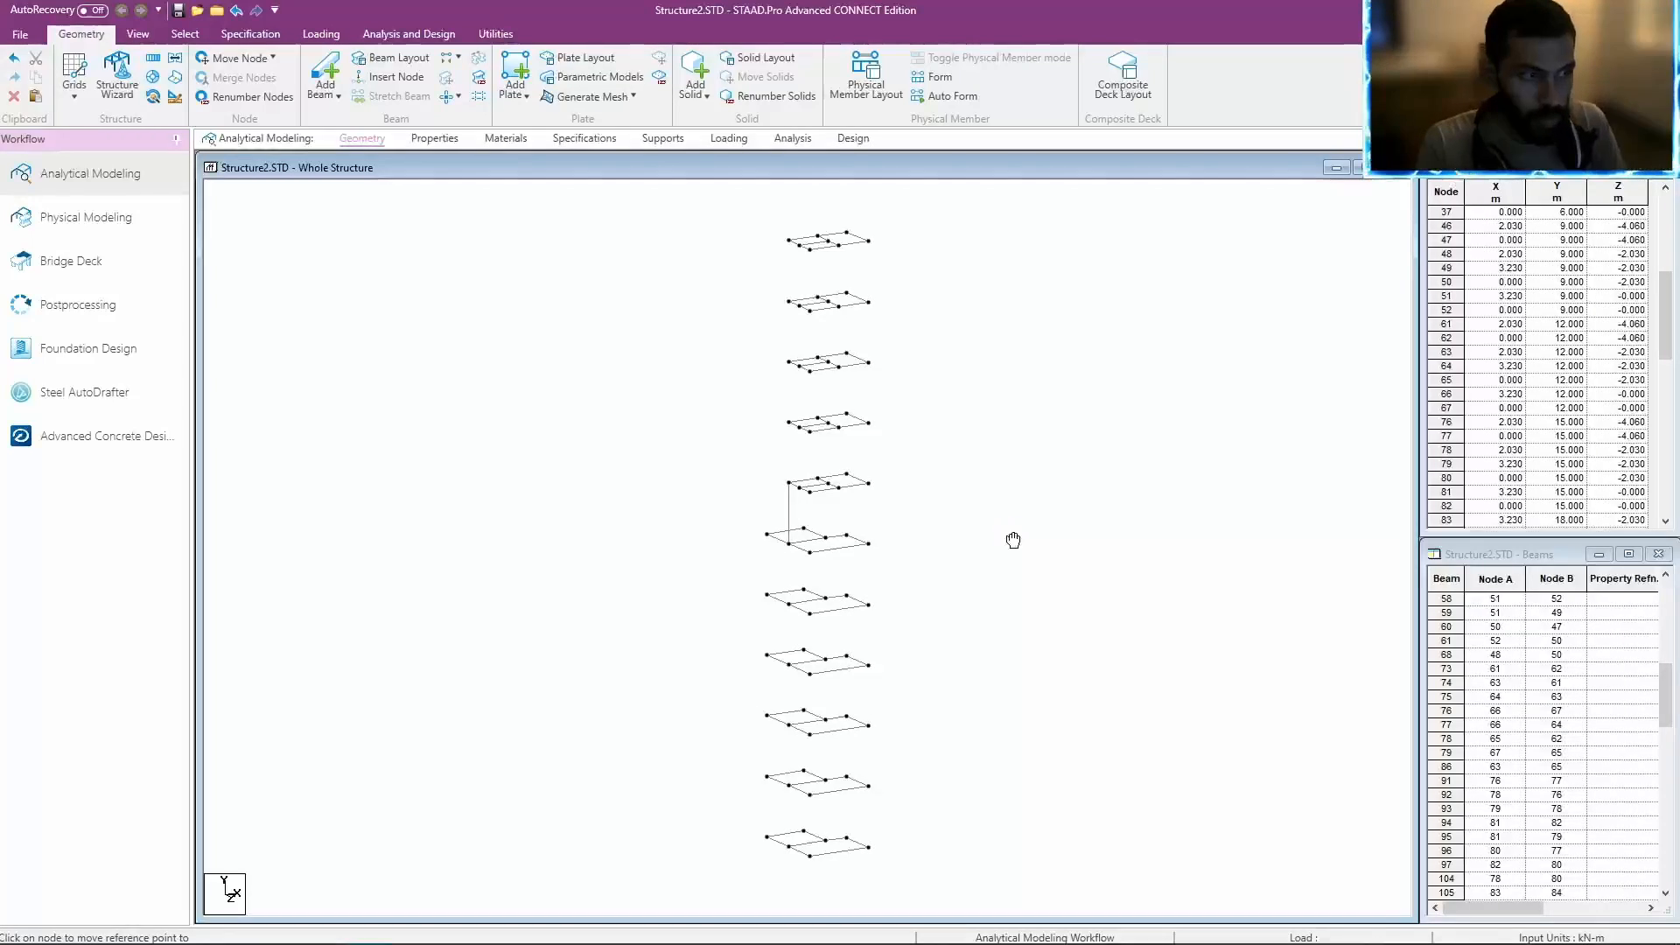
# Show only the beams of the larger layout's six floors in a new view window.
pyautogui.press('Up')
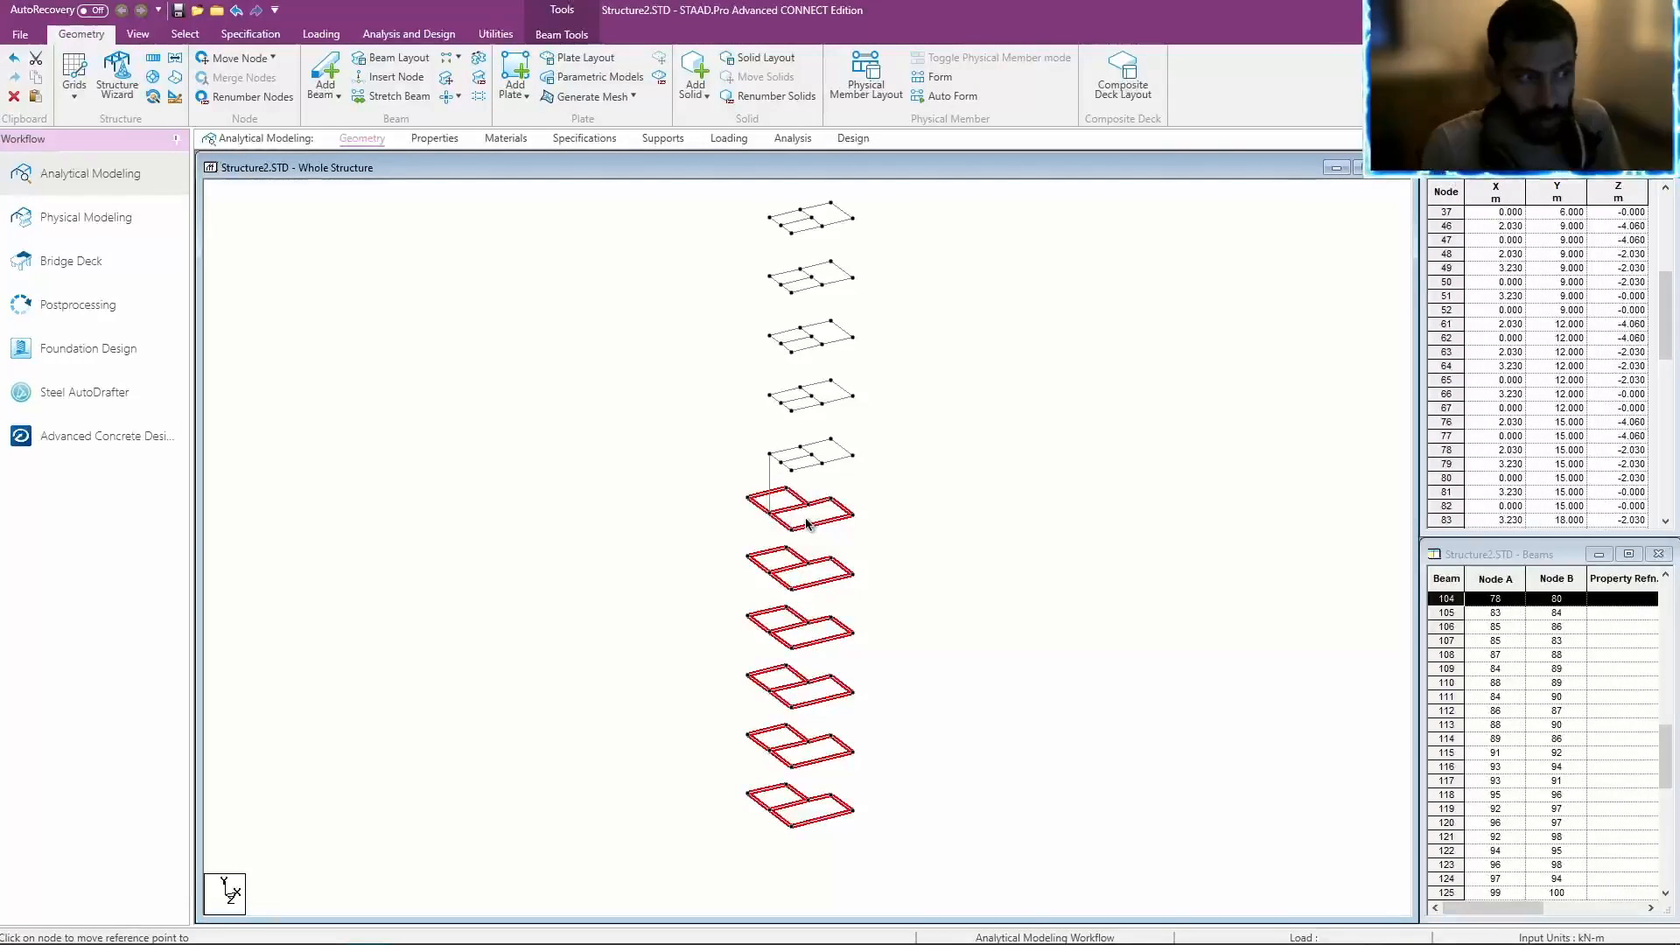
pyautogui.rightClick(907, 490)
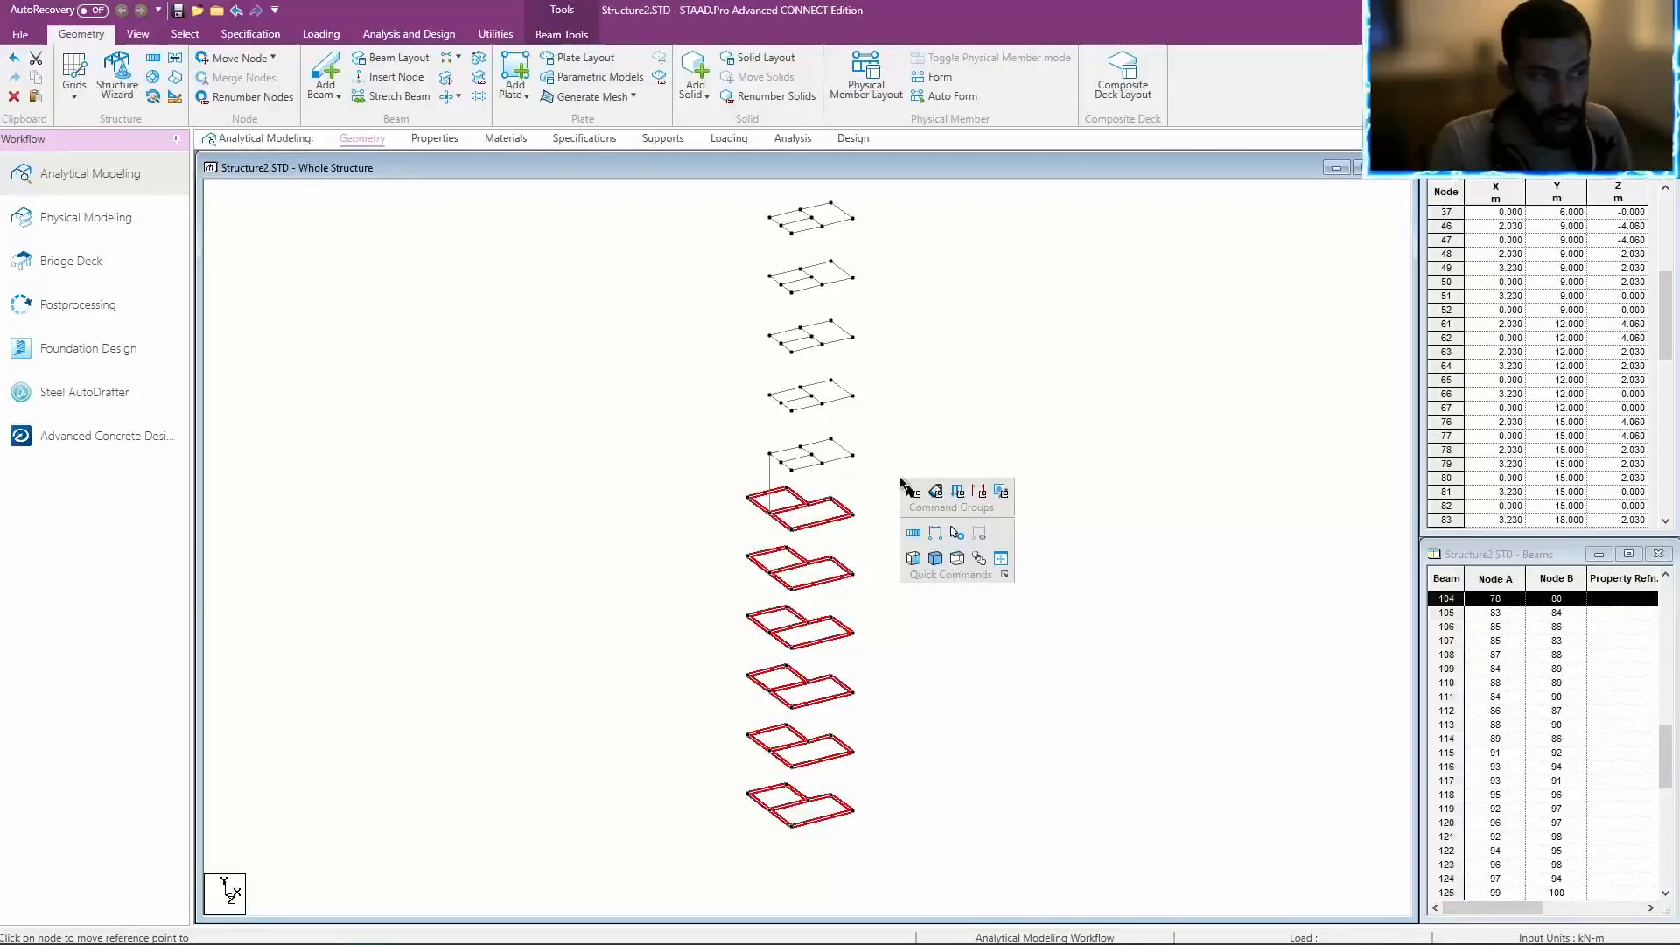
pyautogui.click(977, 563)
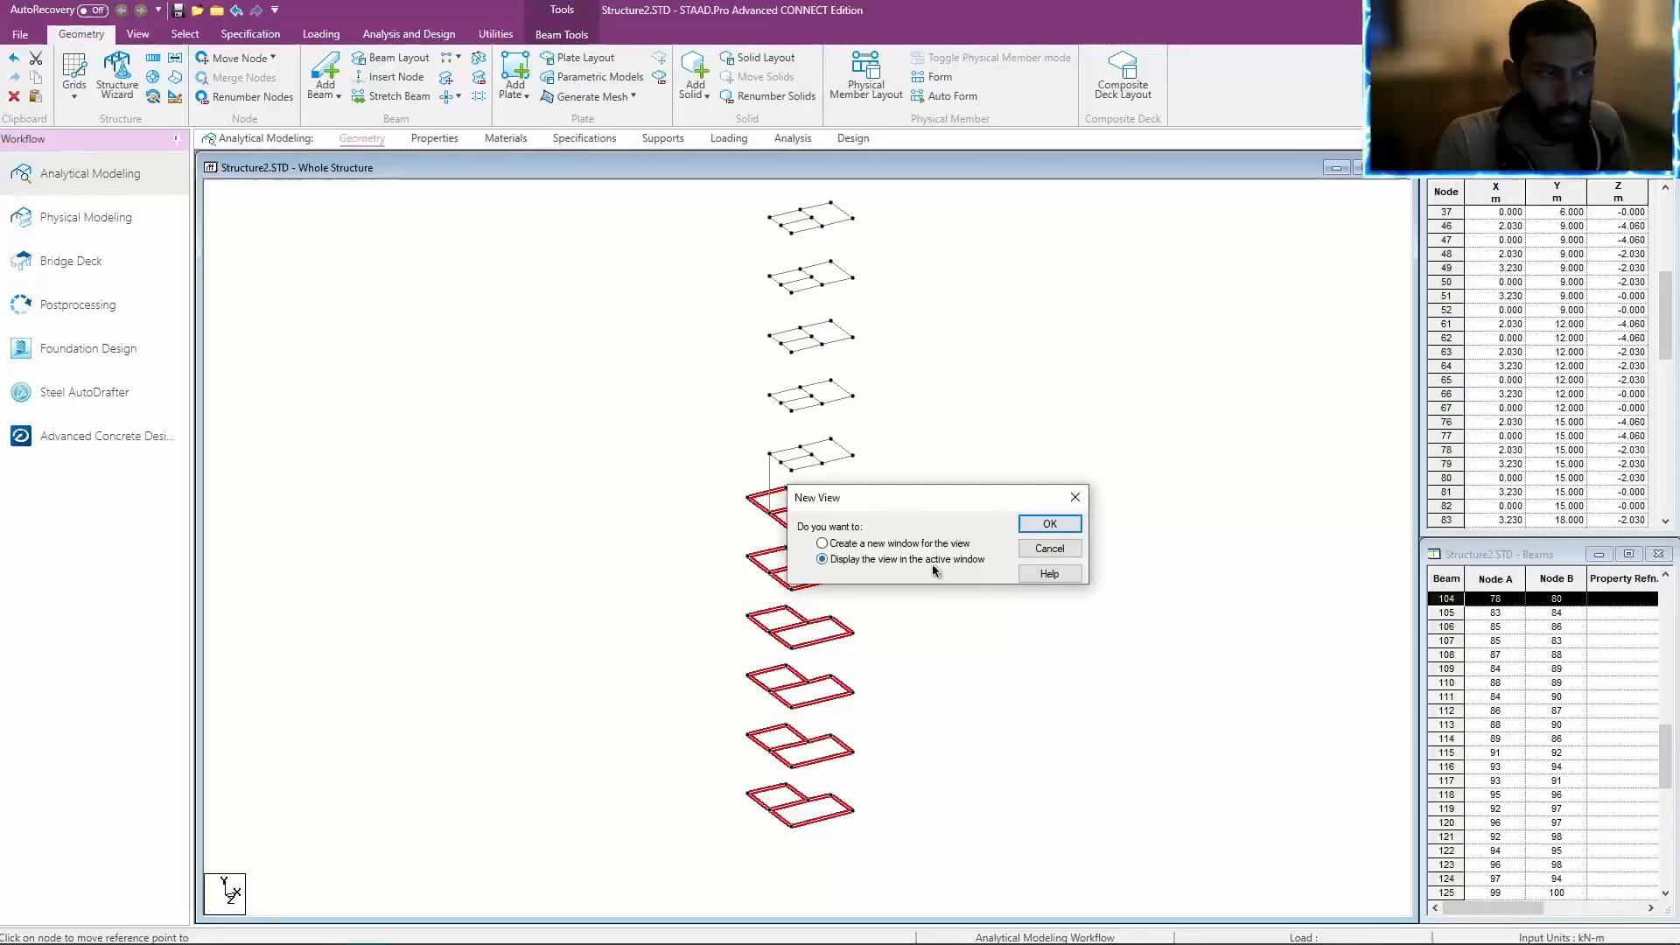
pyautogui.click(1047, 524)
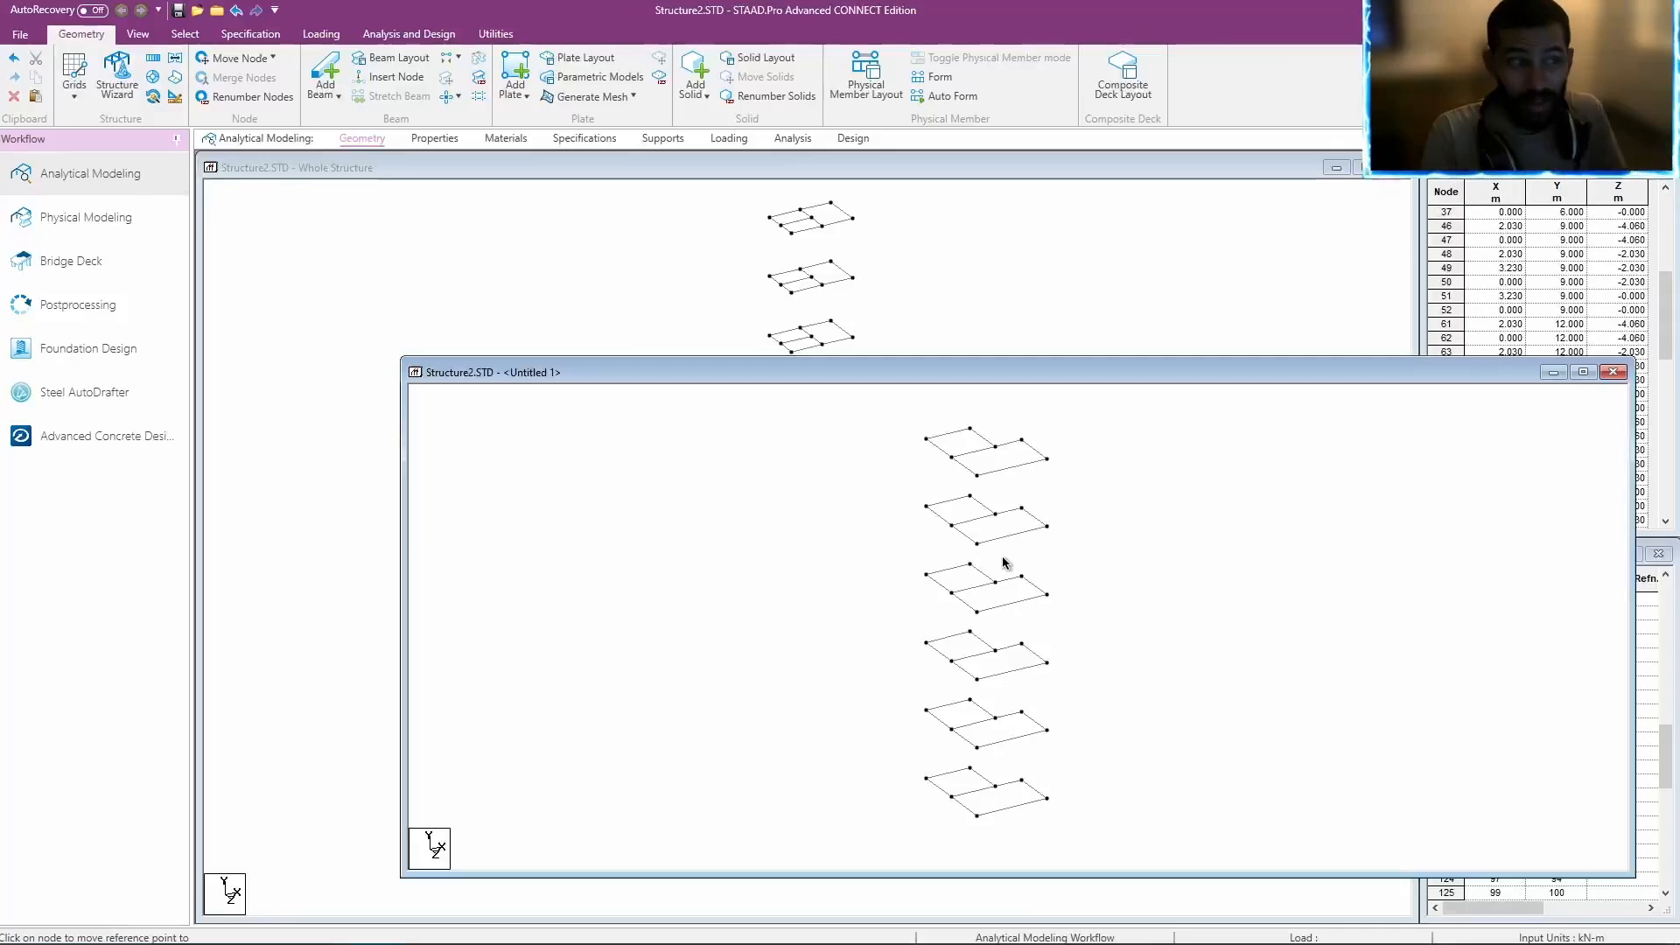
# Select the beams enclosing the smaller square bay on all six floors, working in plan view.
pyautogui.press('Up')
pyautogui.press('Up')
pyautogui.press('Up')
pyautogui.press('Up')
pyautogui.press('Up')
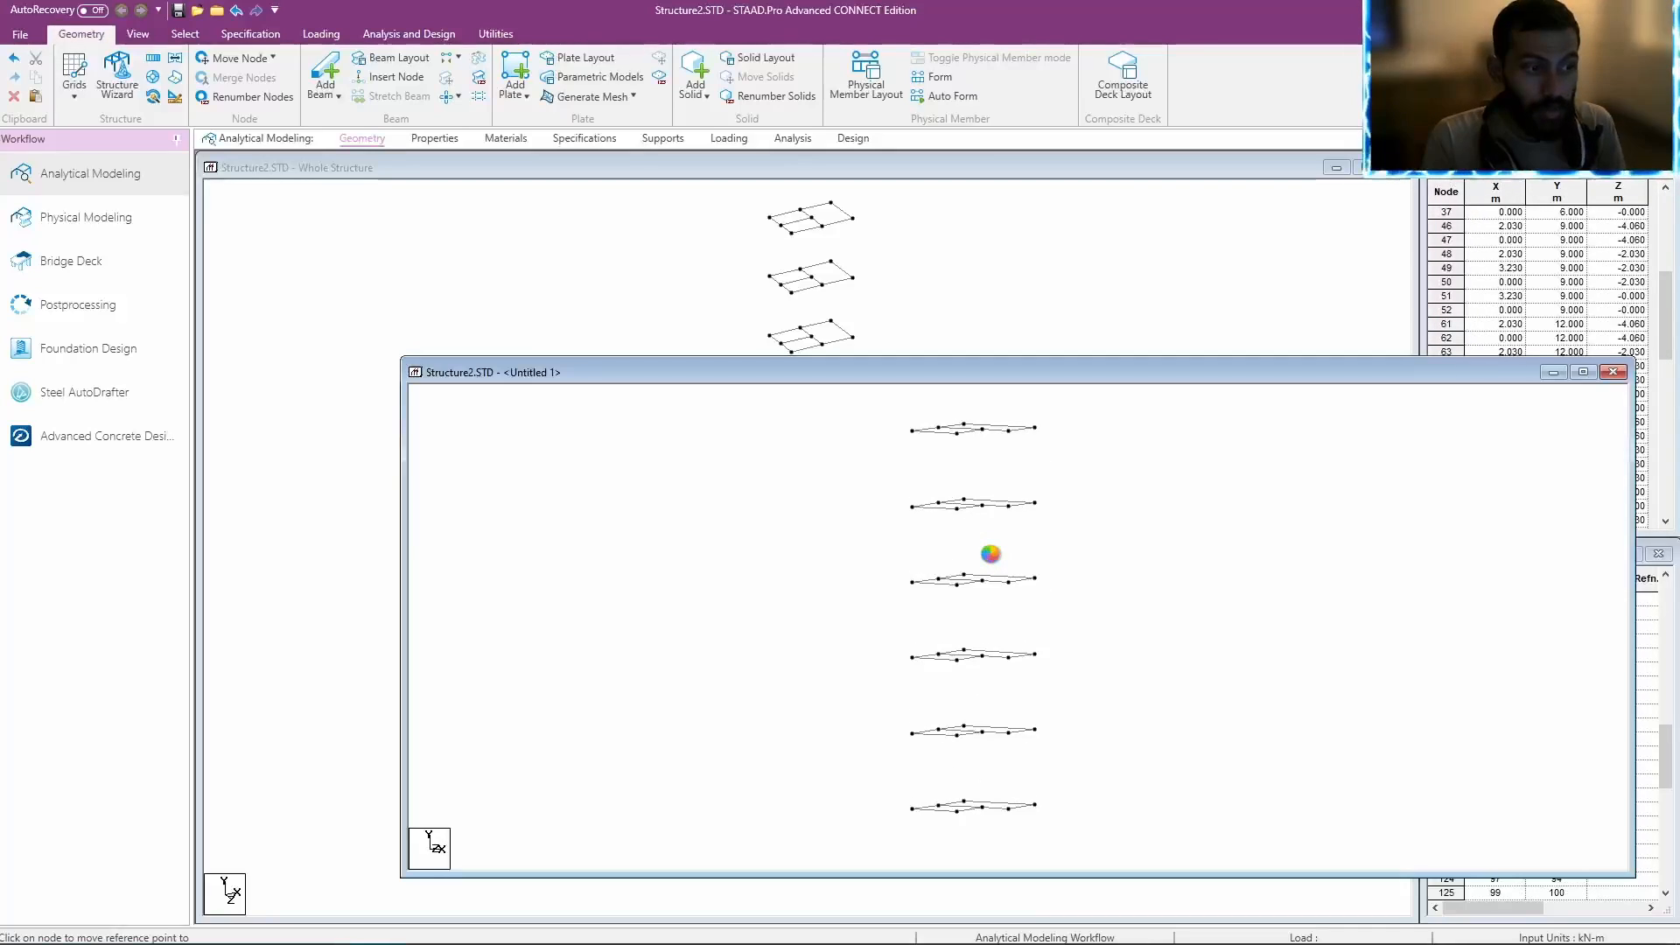
pyautogui.press('Down')
pyautogui.press('Down')
pyautogui.press('Down')
pyautogui.press('Down')
pyautogui.press('Down')
pyautogui.press('Down')
pyautogui.press('Down')
pyautogui.press('Down')
pyautogui.press('Down')
pyautogui.press('Down')
pyautogui.press('Down')
pyautogui.press('Down')
pyautogui.press('Down')
pyautogui.press('Down')
pyautogui.press('Down')
pyautogui.press('Down')
pyautogui.press('Down')
pyautogui.press('Down')
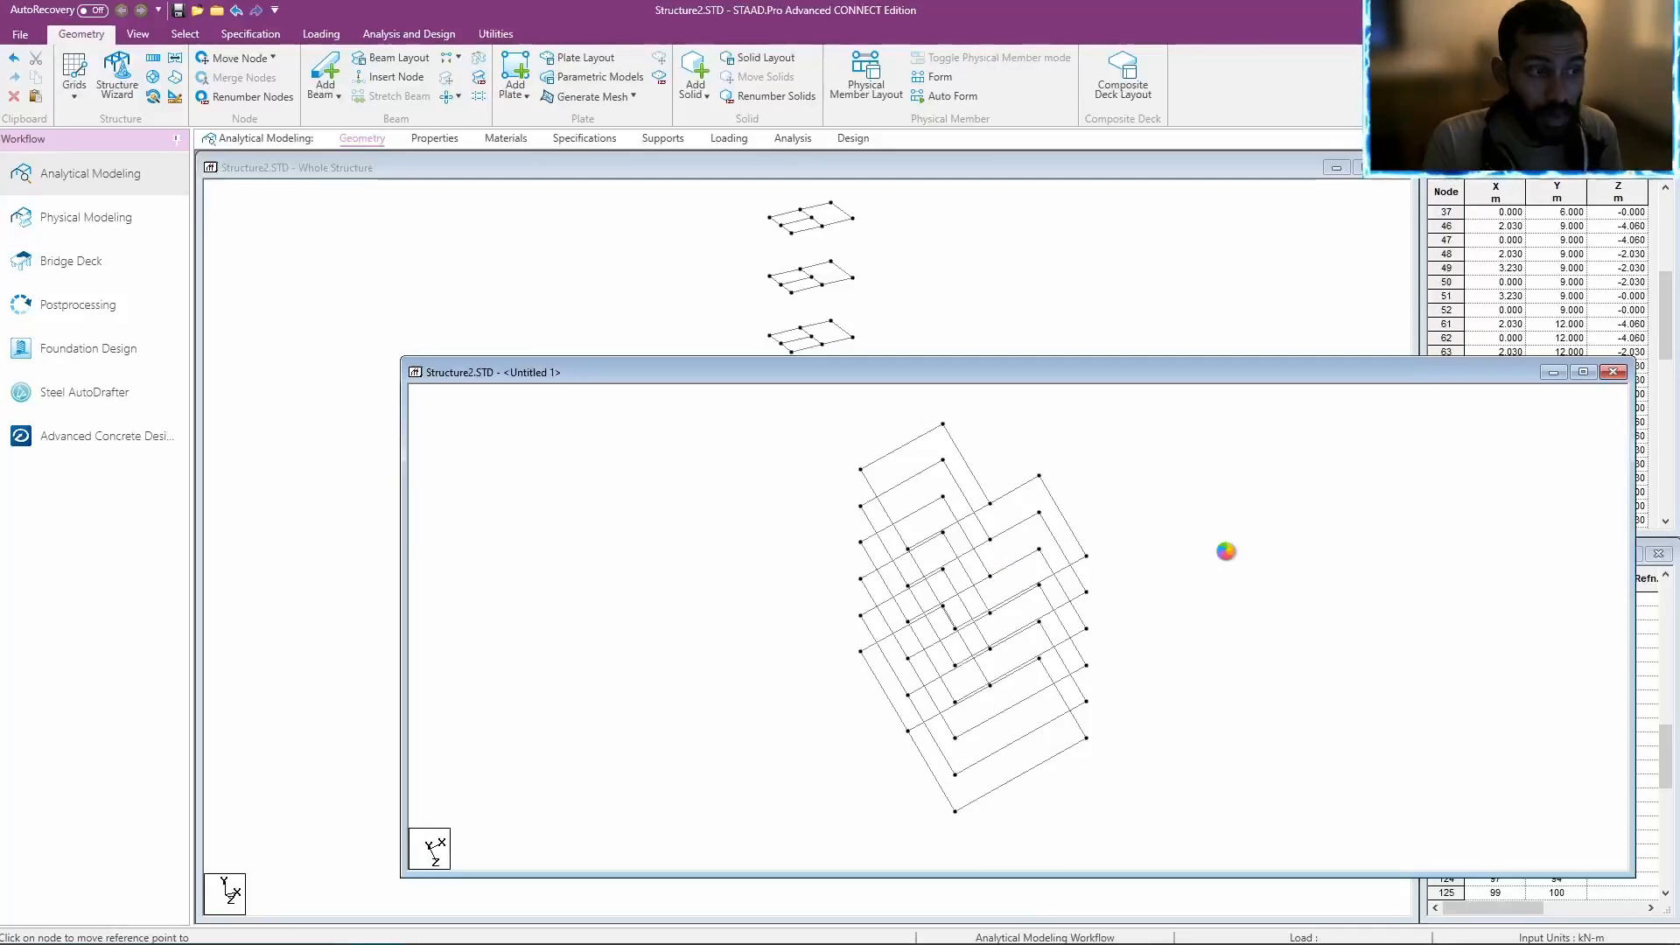
pyautogui.press('Left')
pyautogui.press('Left')
pyautogui.press('Left')
pyautogui.press('Left')
pyautogui.press('Left')
pyautogui.press('Left')
pyautogui.press('Left')
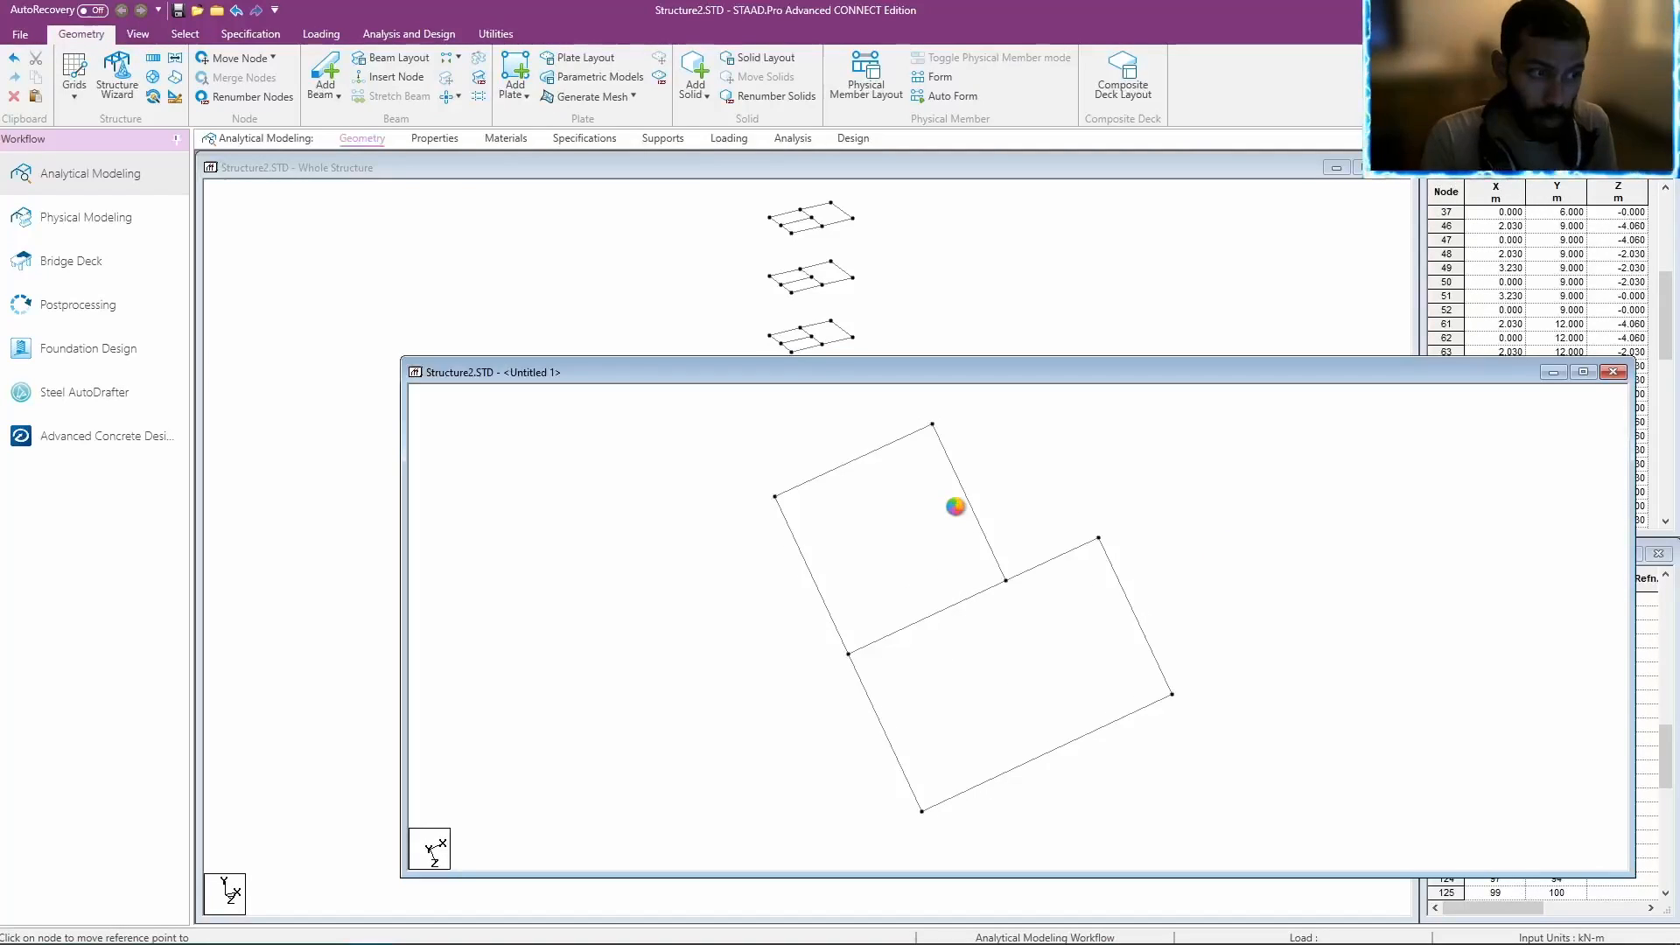
pyautogui.press('Right')
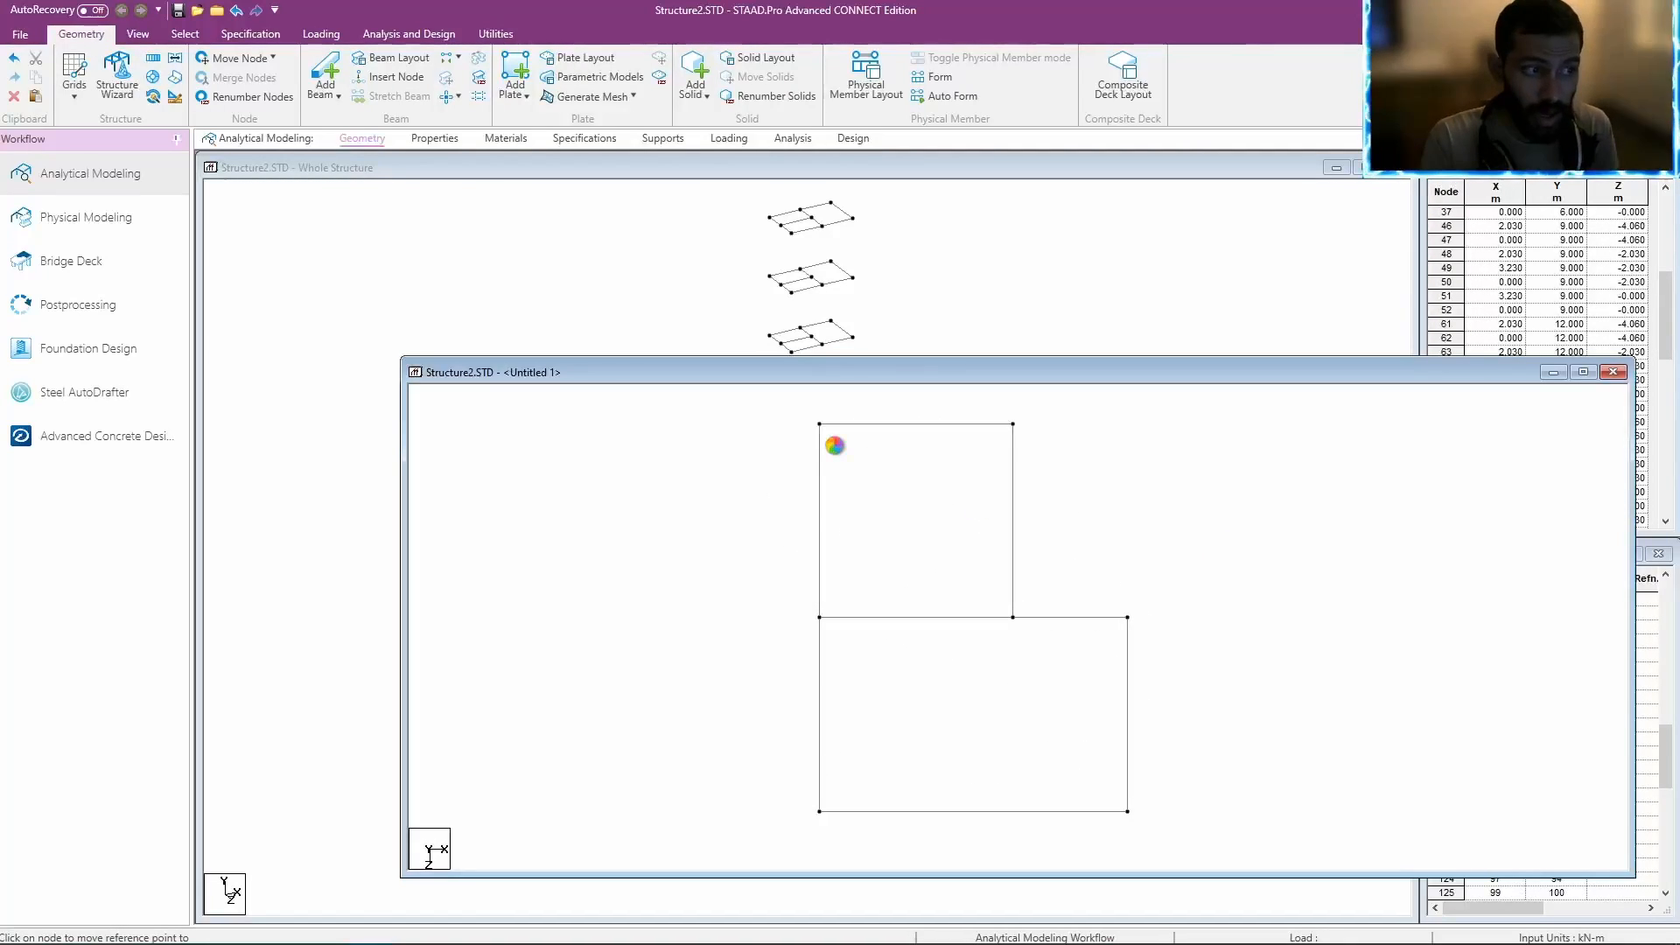
pyautogui.moveTo(1091, 617); pyautogui.dragTo(1093, 617)
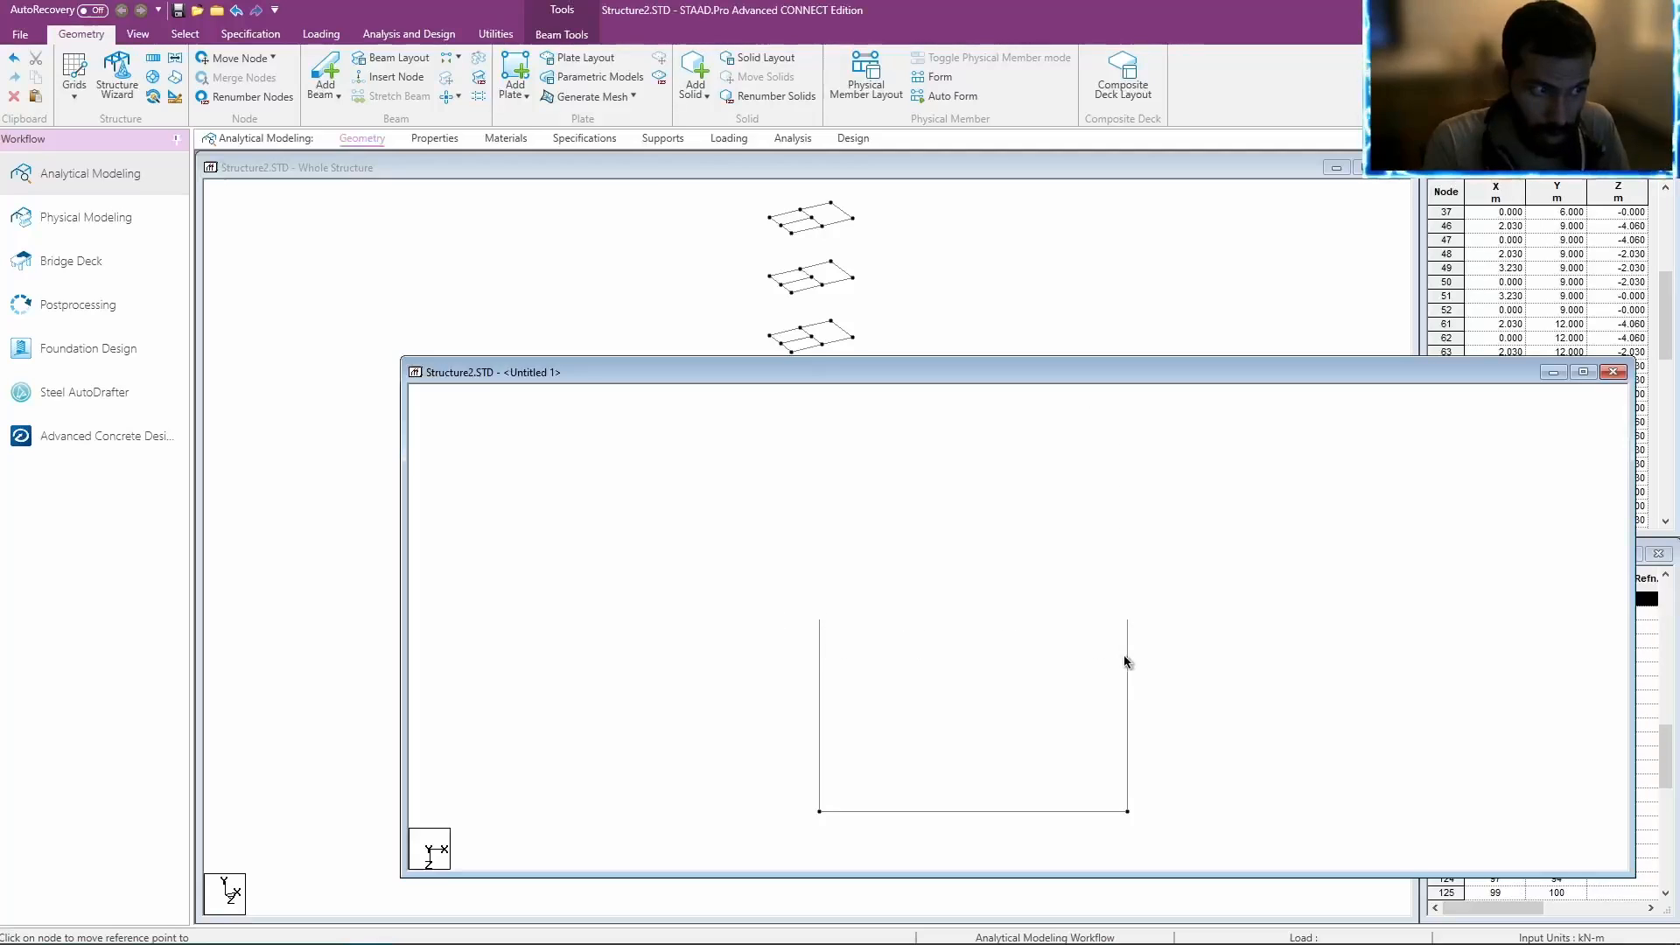
pyautogui.moveTo(772, 404); pyautogui.dragTo(1035, 652)
# Switch to AutoCAD to consult the floor plan in etabs sample prohh.dwg, and return to STAAD.Pro.
pyautogui.hotkey('alt', 'Tab')
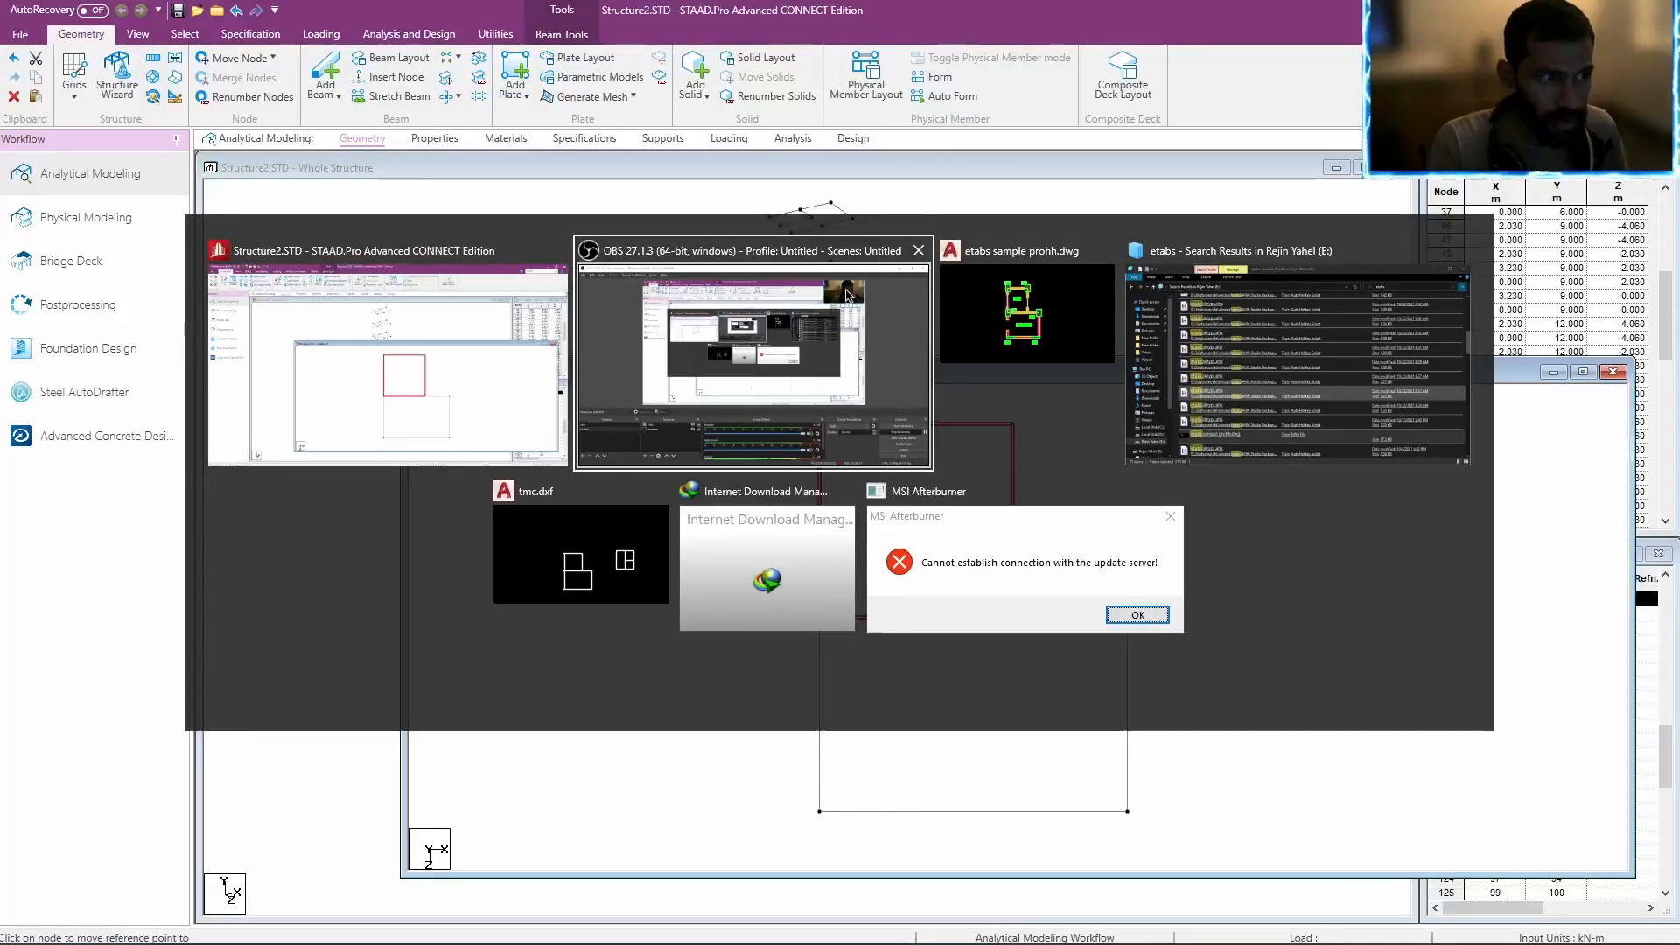
pyautogui.press('Tab')
pyautogui.hotkey('alt', 'Tab')
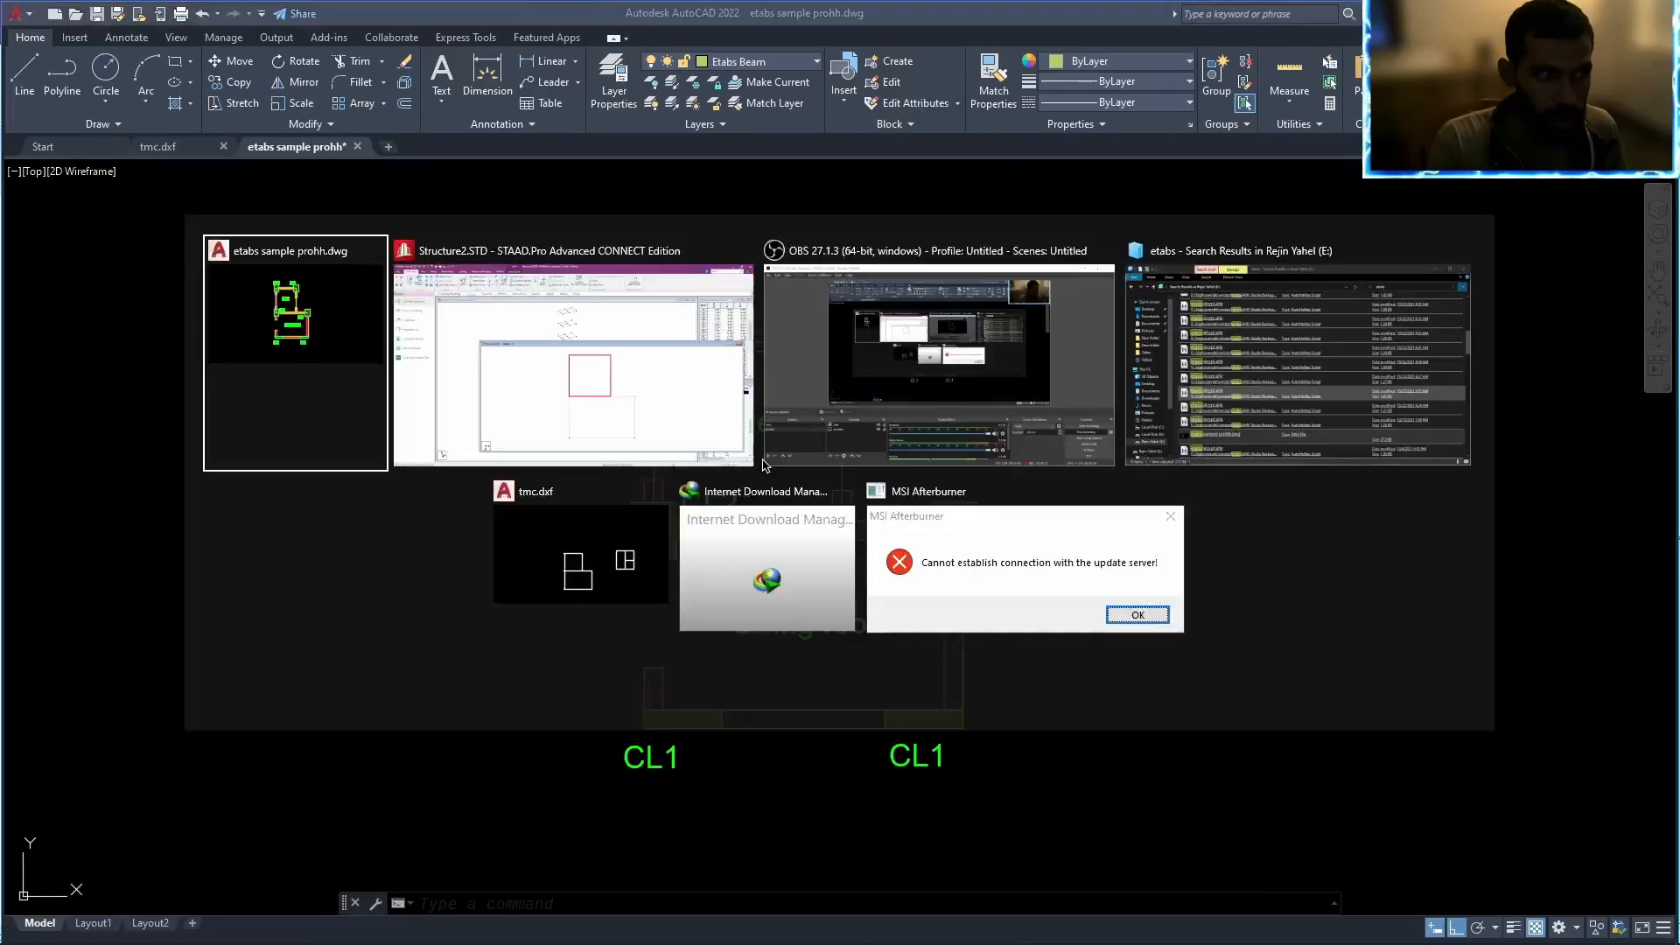
pyautogui.hotkey('alt', 'Tab')
pyautogui.click(670, 428)
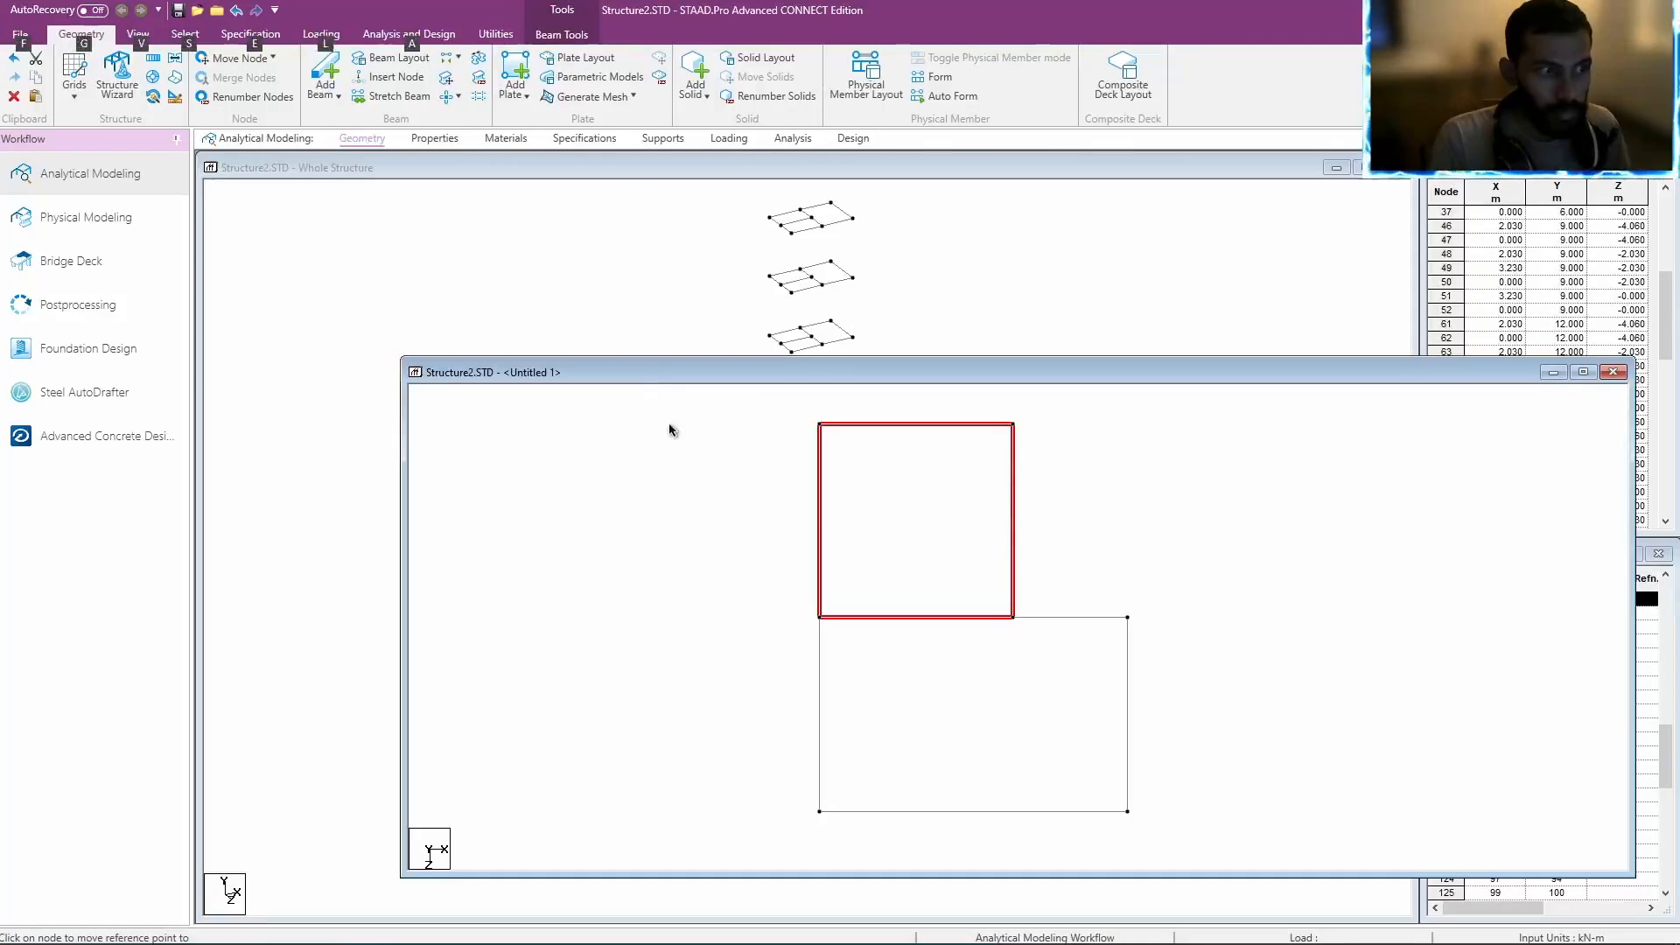
# Create a Floor-type group named TOILET and associate the selected square-bay beams with it.
pyautogui.moveTo(879, 542); pyautogui.dragTo(863, 551, button='middle')
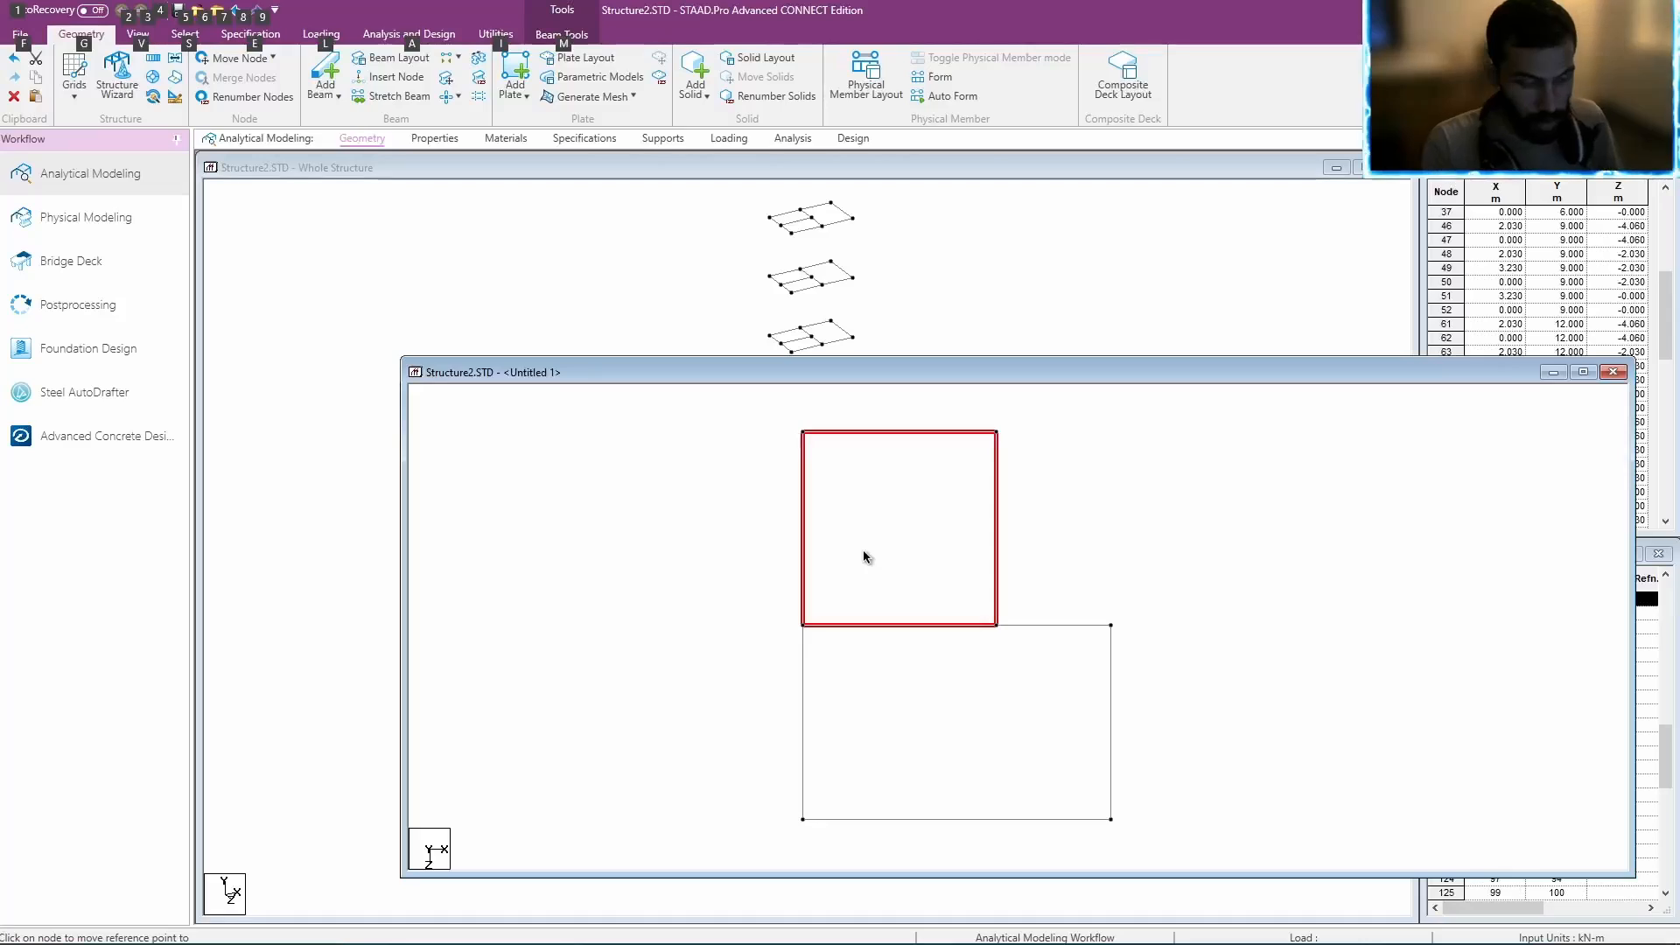
pyautogui.hotkey('ctrl', 'g')
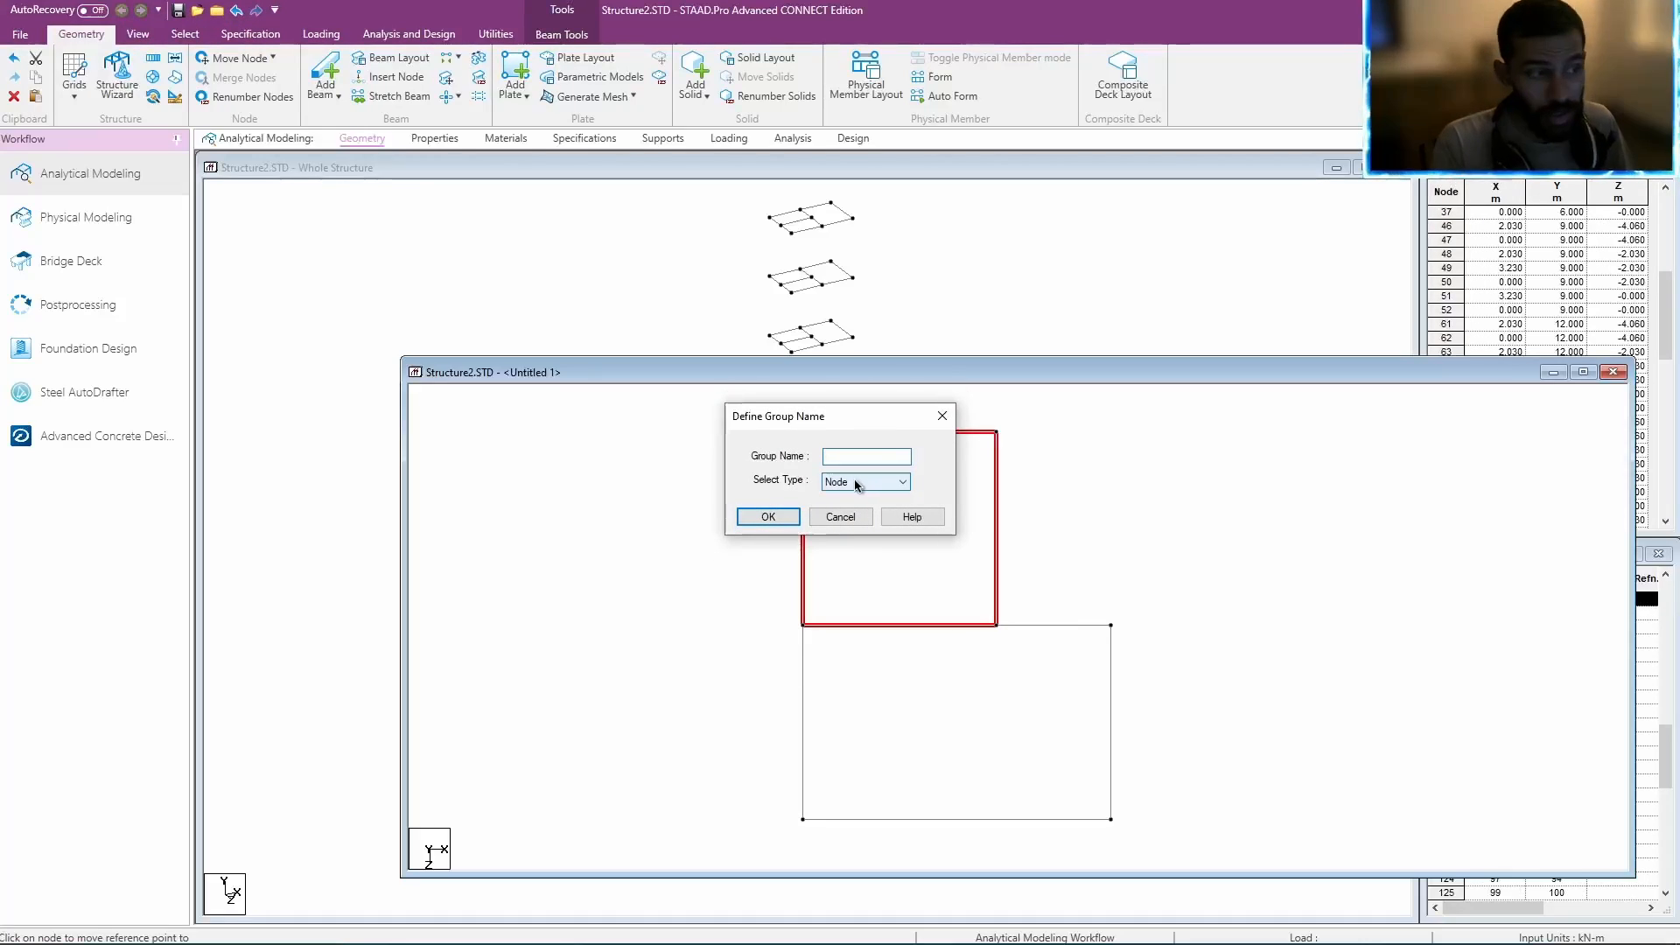
pyautogui.click(856, 484)
pyautogui.click(863, 534)
pyautogui.click(854, 457)
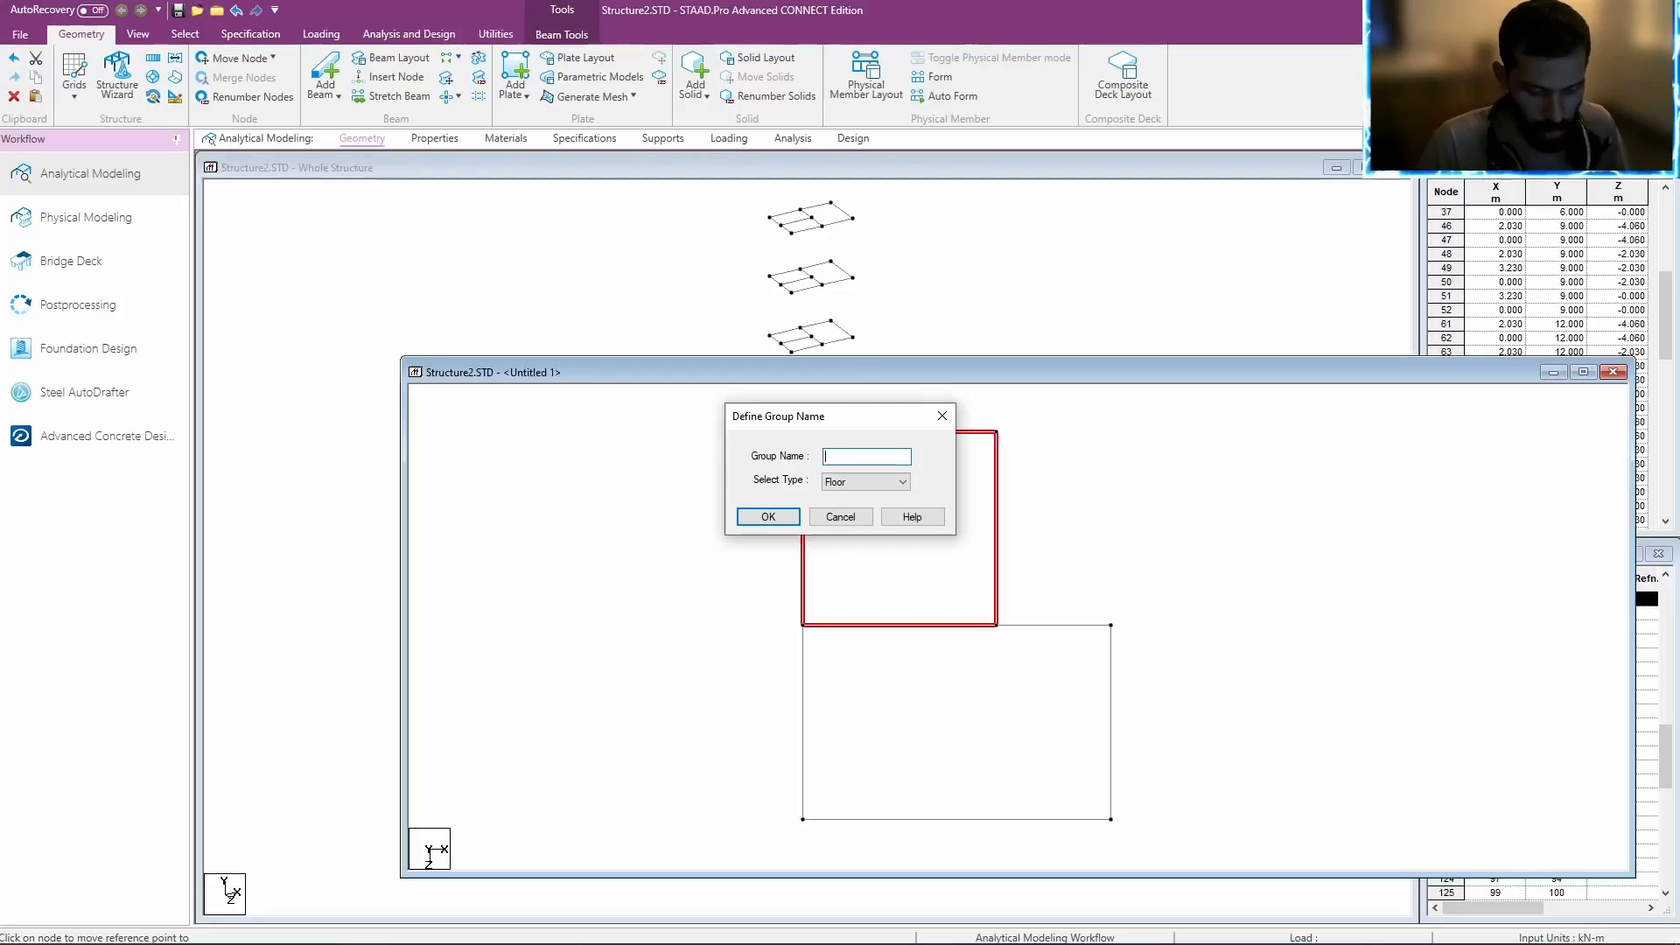
pyautogui.write('TOILET')
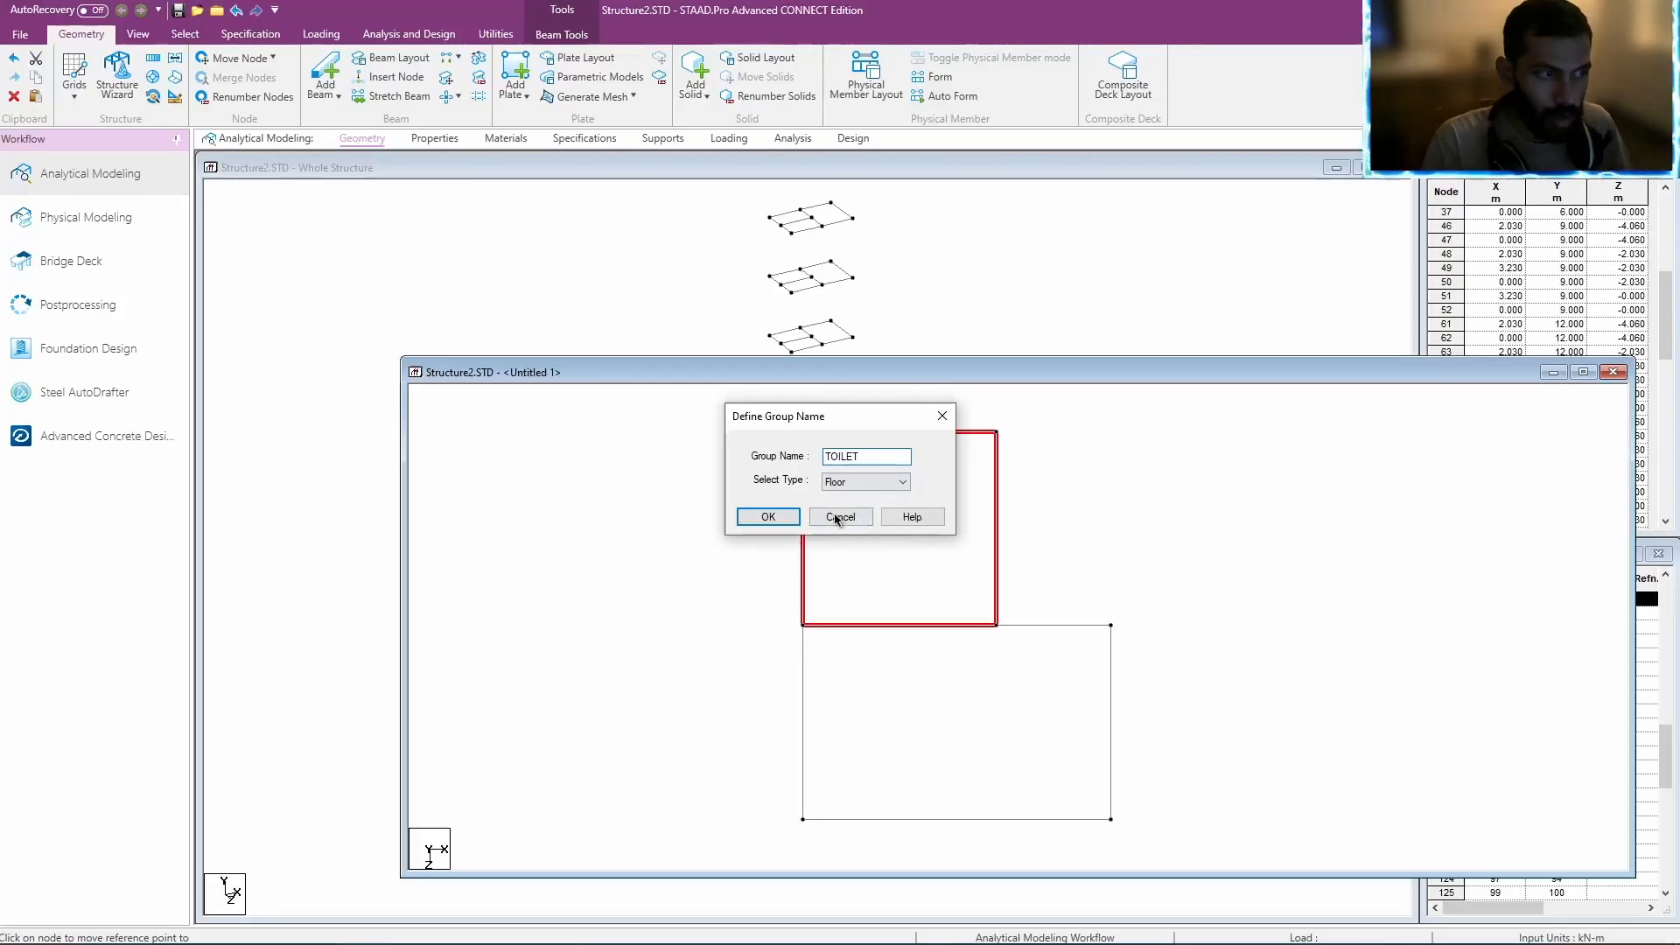
pyautogui.click(768, 516)
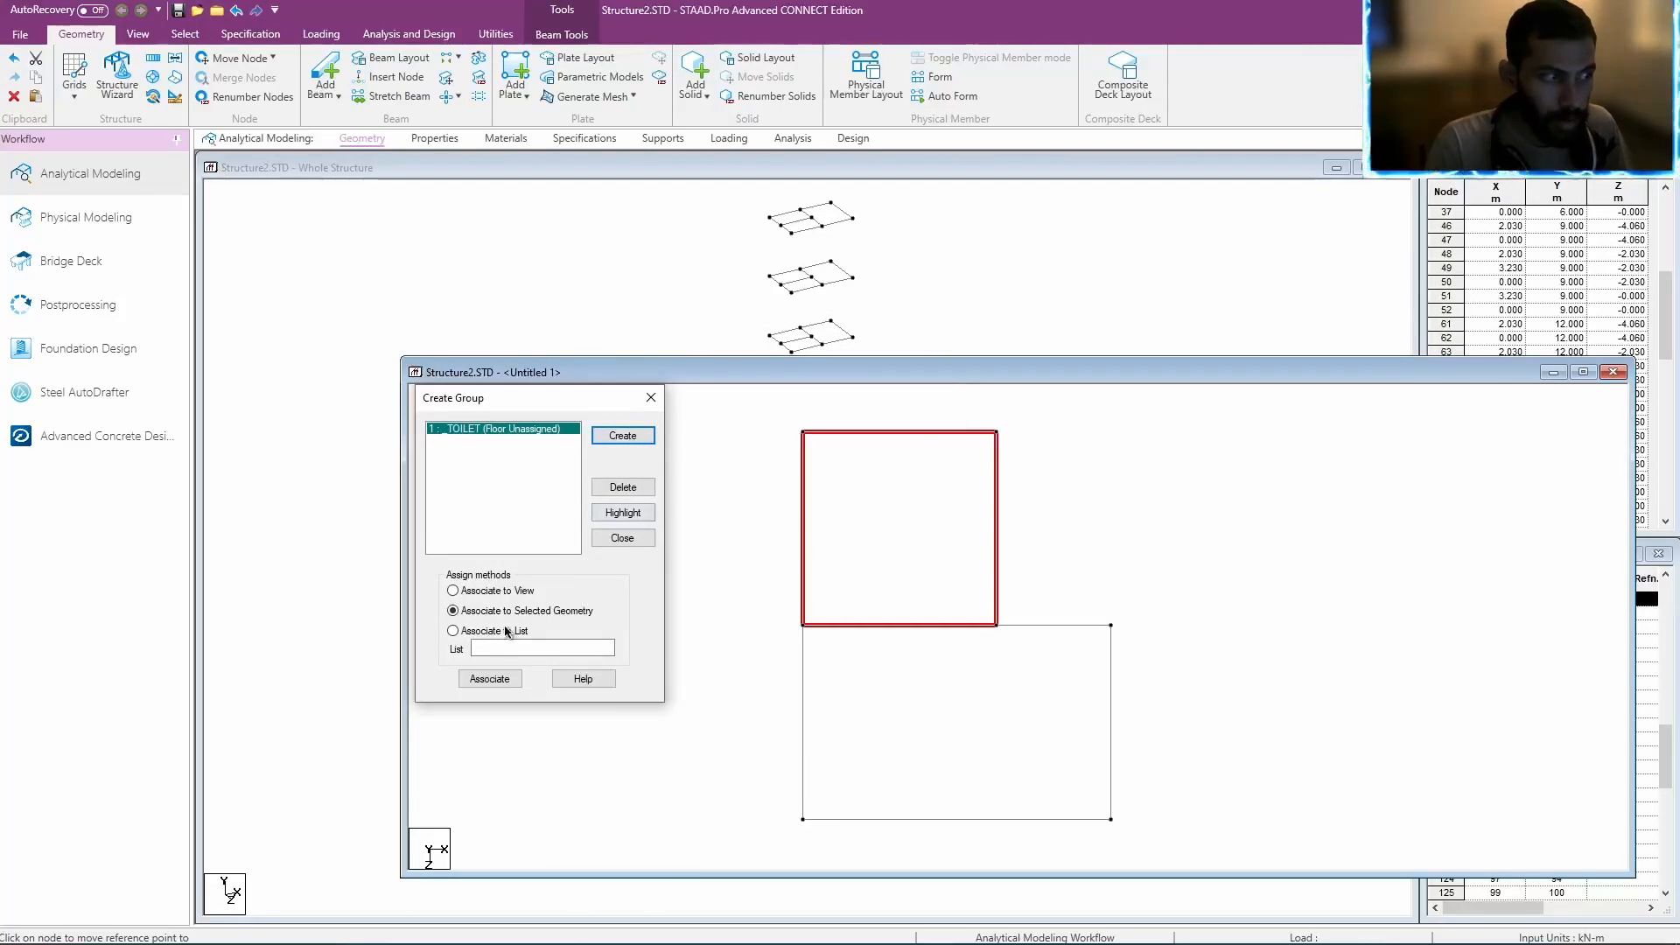
pyautogui.click(489, 680)
# Select the beams enclosing the larger rectangular bay on all six floors in plan view.
pyautogui.moveTo(739, 663); pyautogui.dragTo(796, 595, button='middle')
pyautogui.click(799, 571)
pyautogui.moveTo(1055, 683); pyautogui.dragTo(1268, 796)
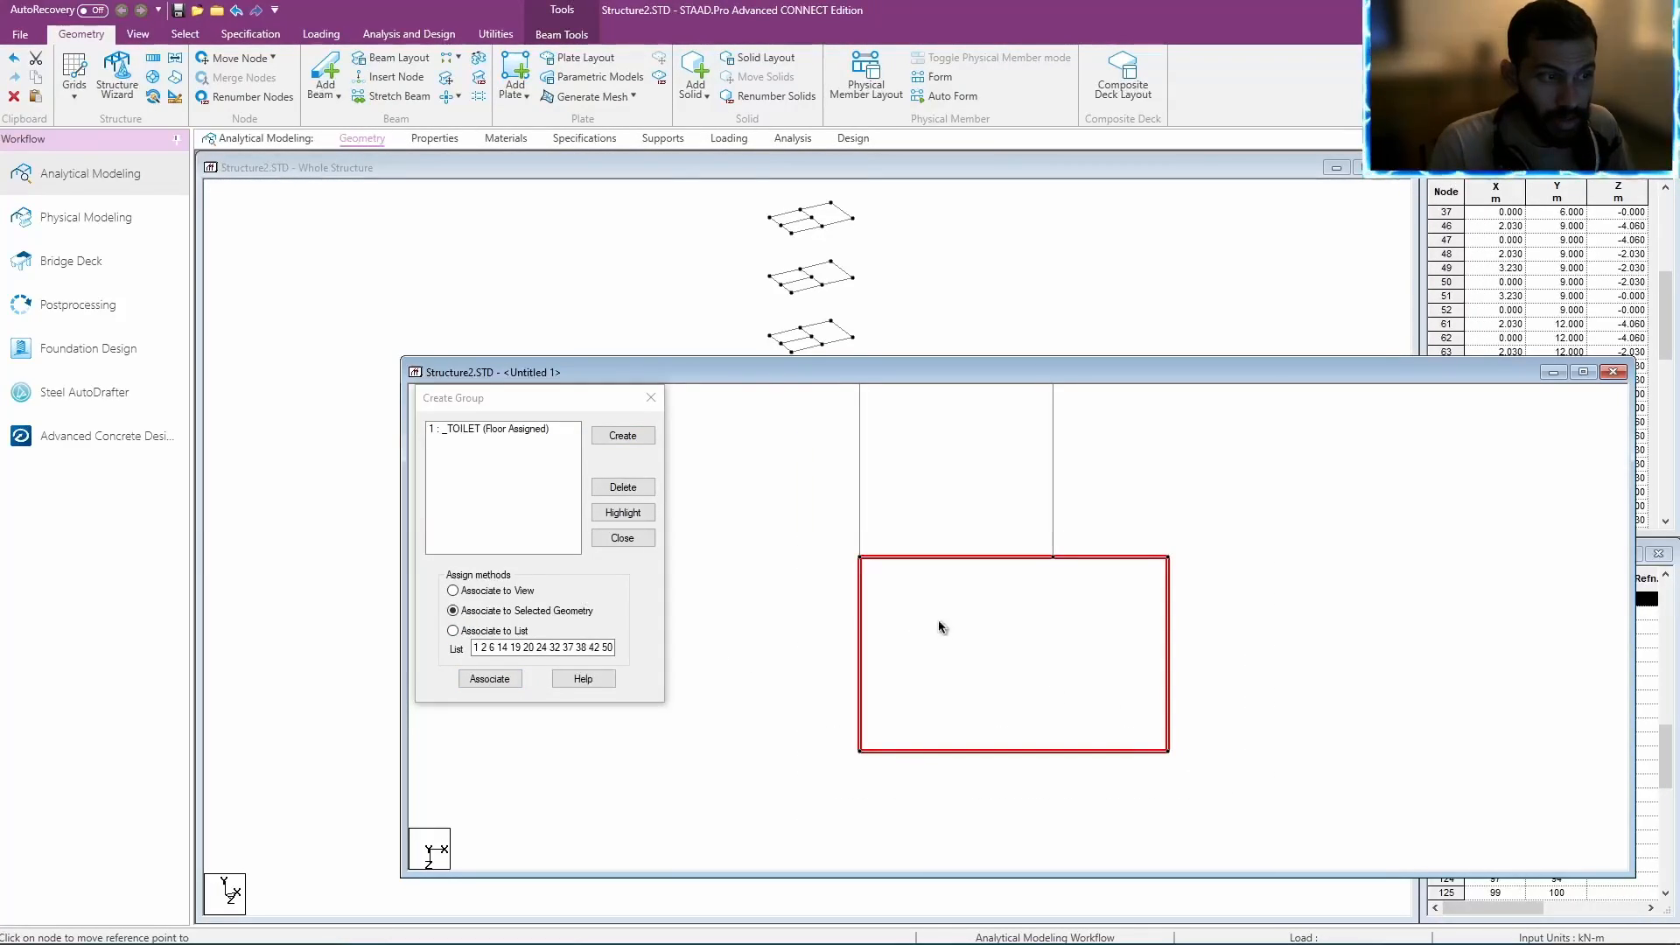
# Check the room name in the AutoCAD plan, and create a Floor group named LIVING in STAAD.Pro associated with the selected beams.
pyautogui.click(631, 438)
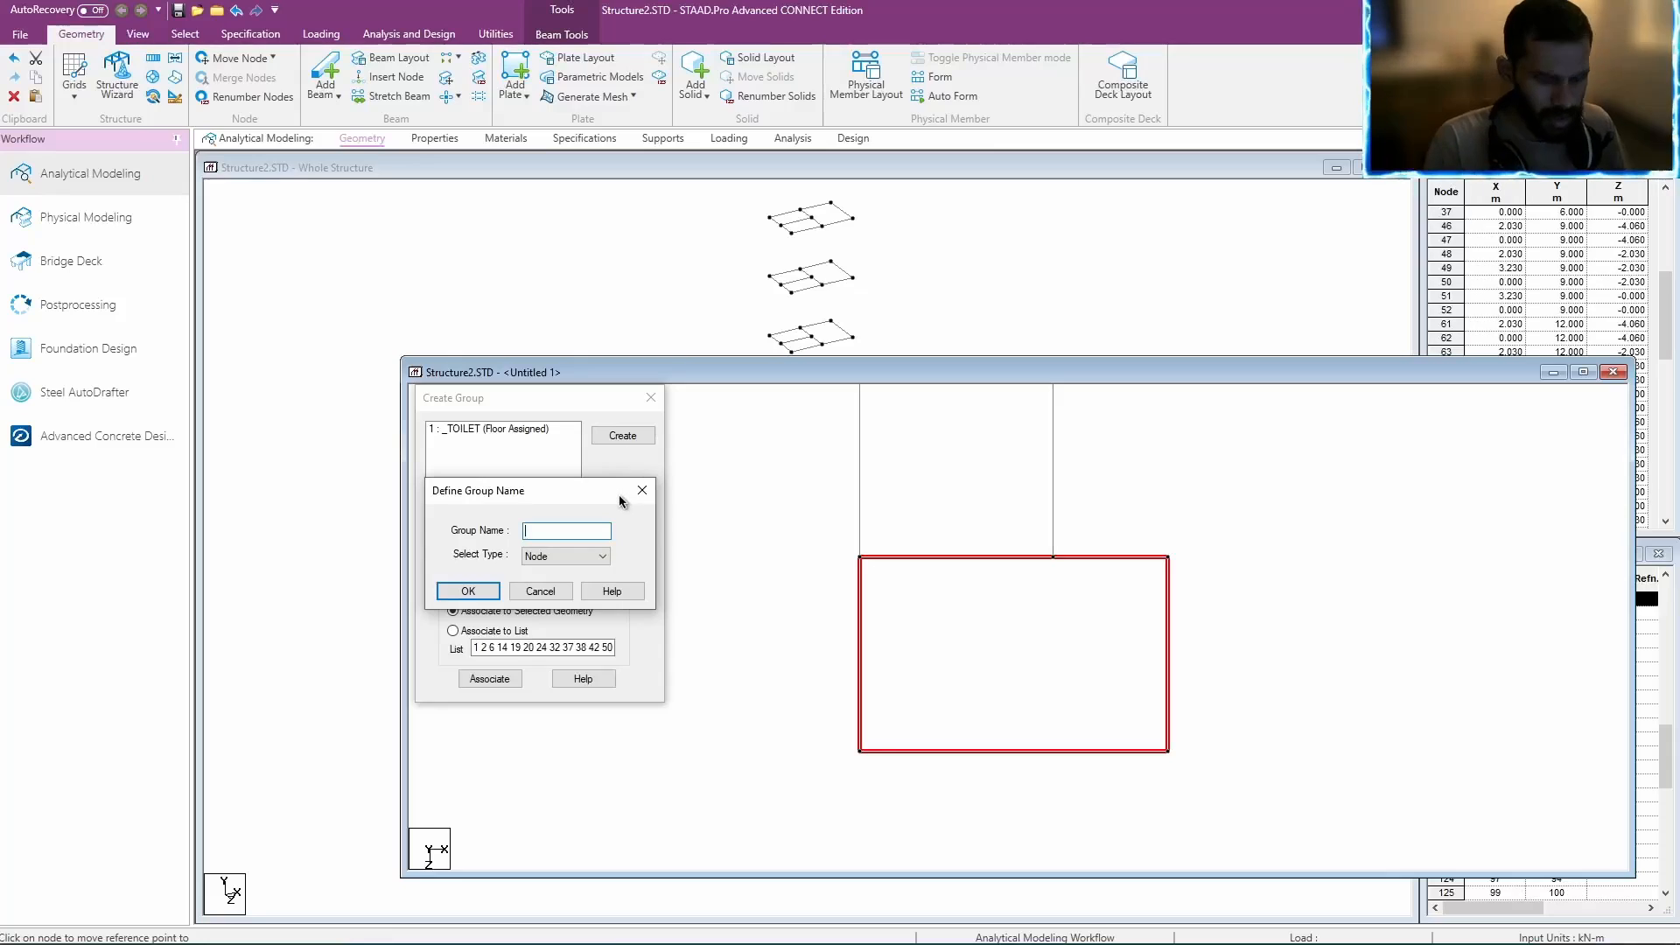
pyautogui.hotkey('alt', 'Tab')
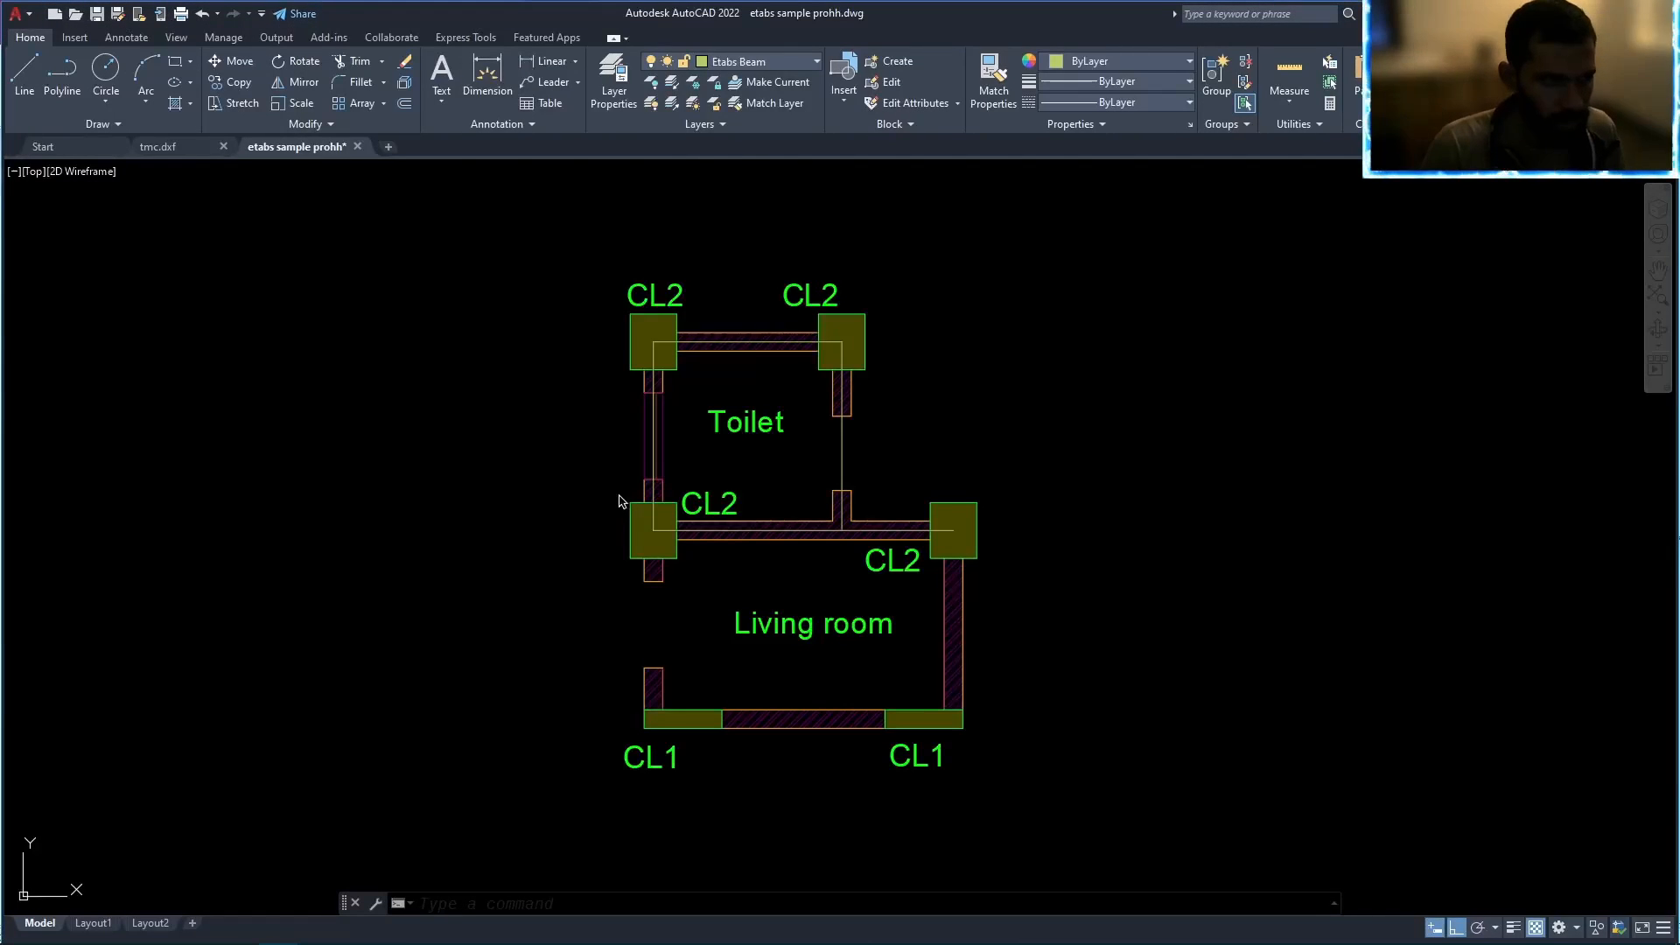
pyautogui.hotkey('alt', 'Tab')
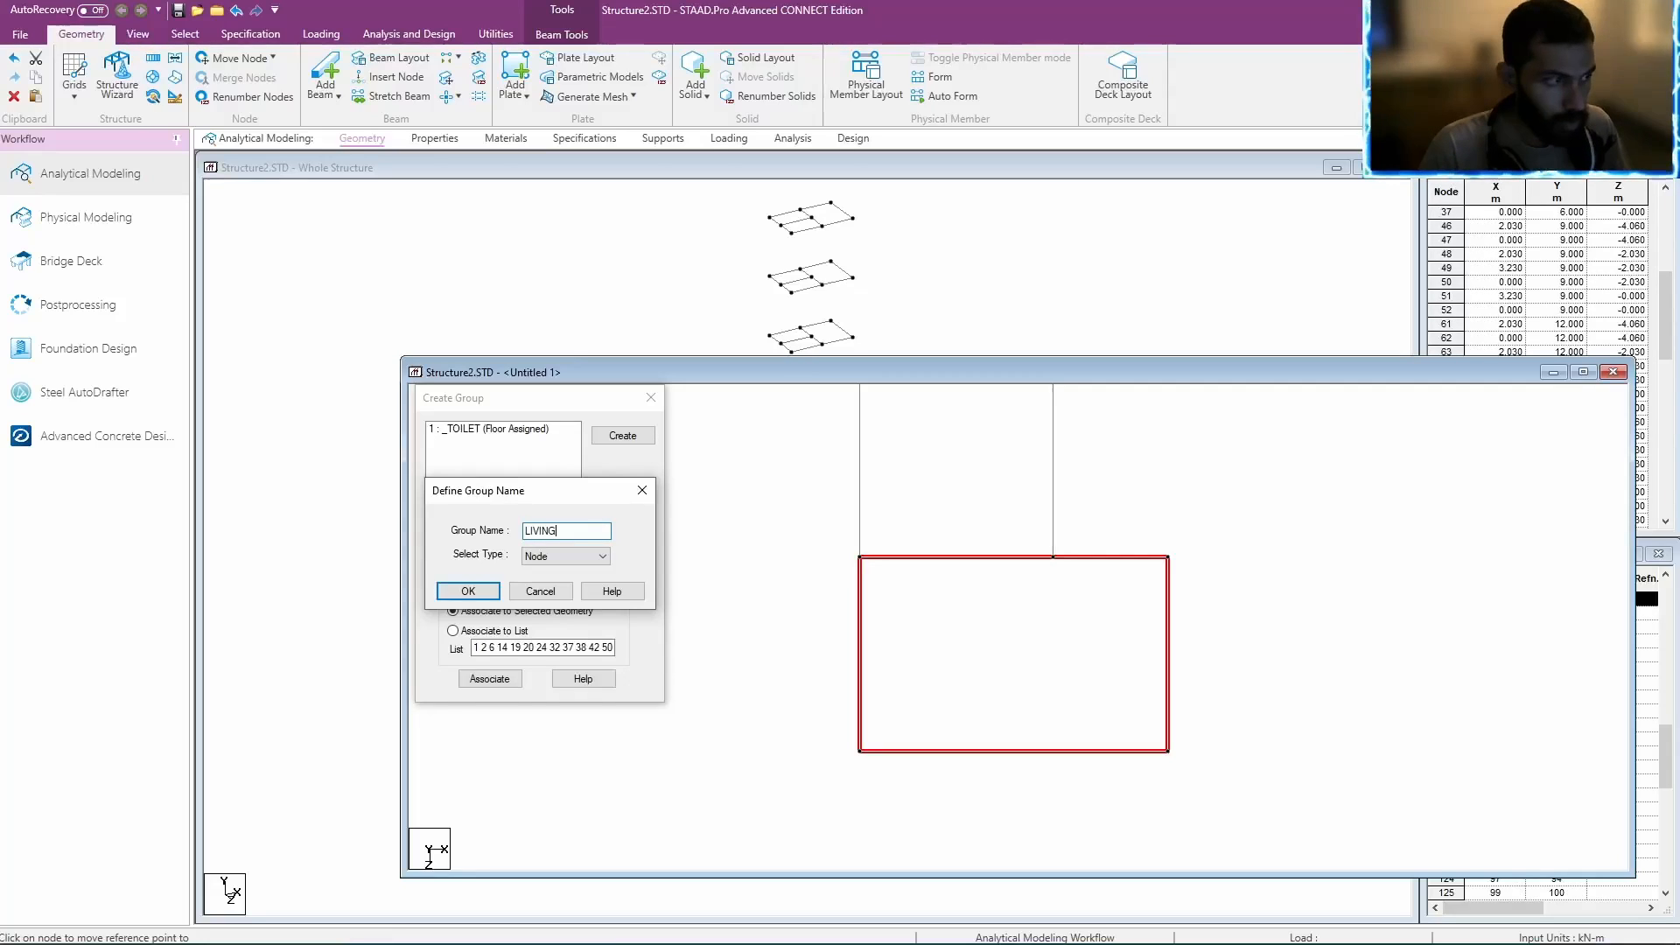
pyautogui.click(542, 557)
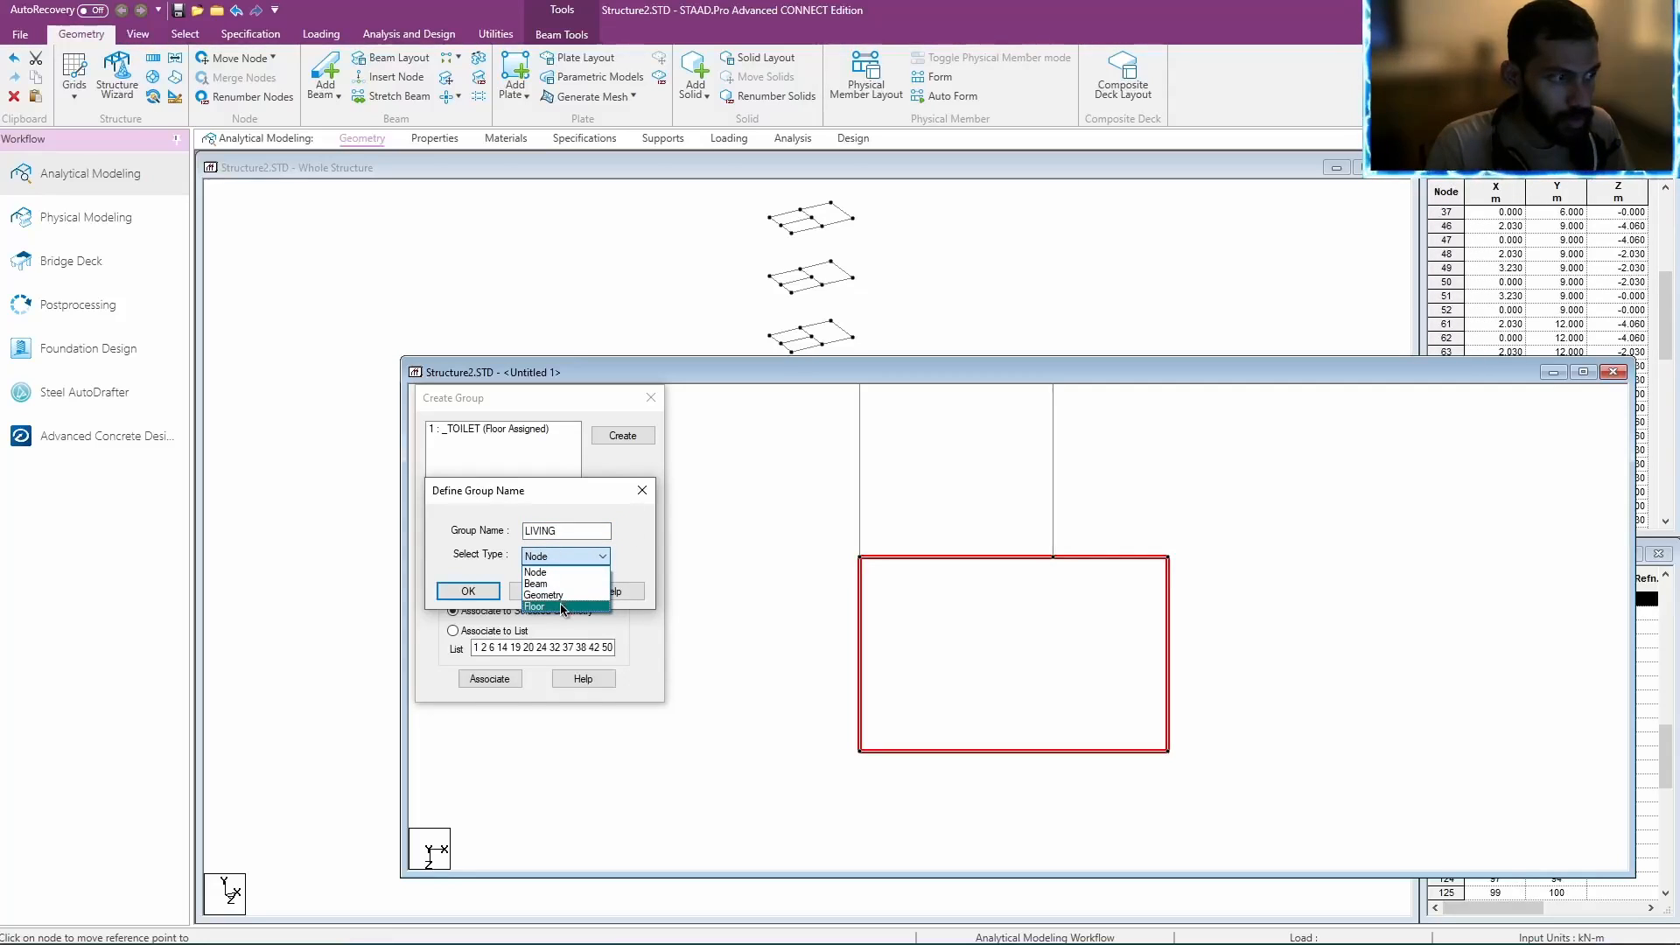
pyautogui.click(560, 609)
pyautogui.click(466, 593)
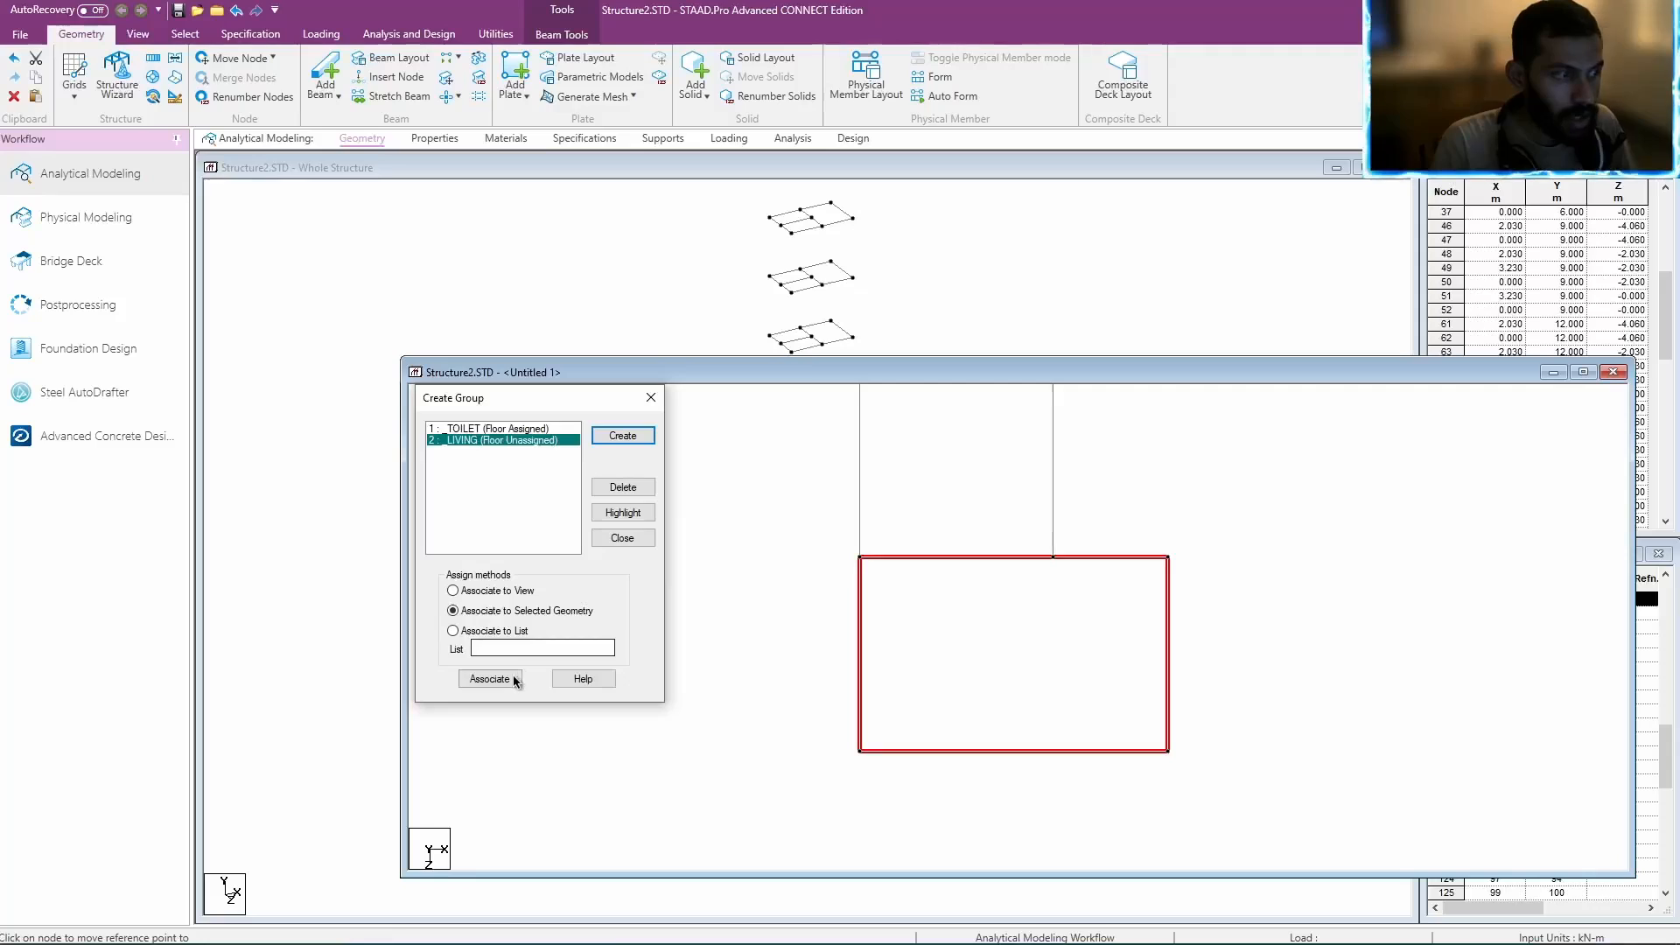
pyautogui.click(516, 681)
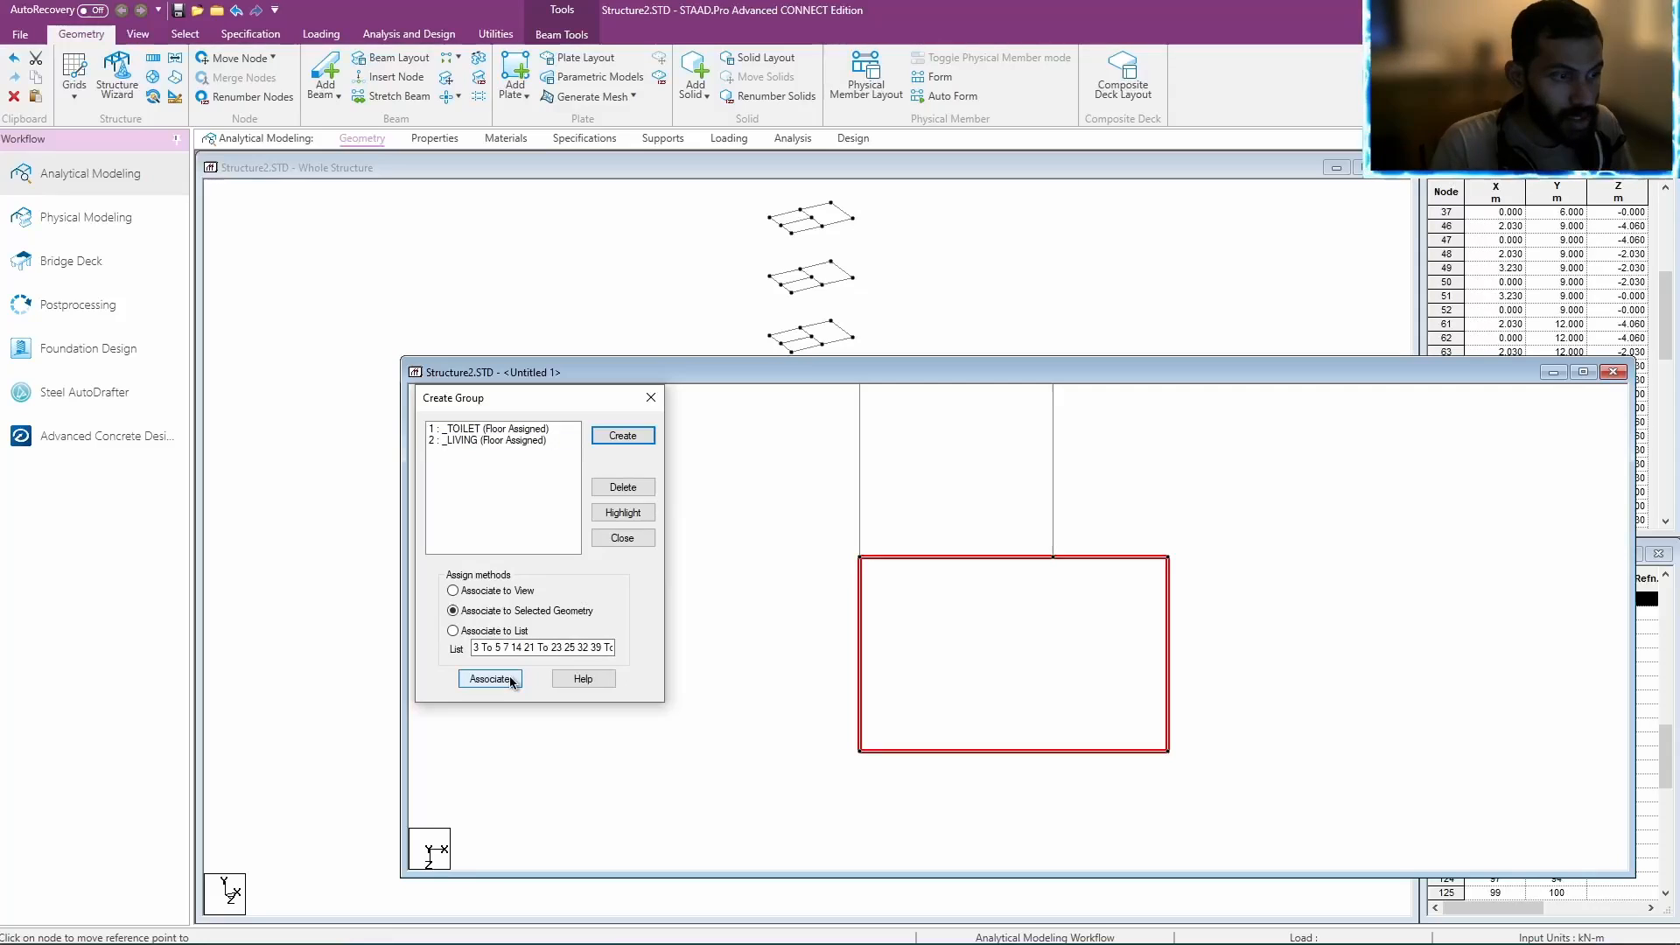
pyautogui.click(648, 399)
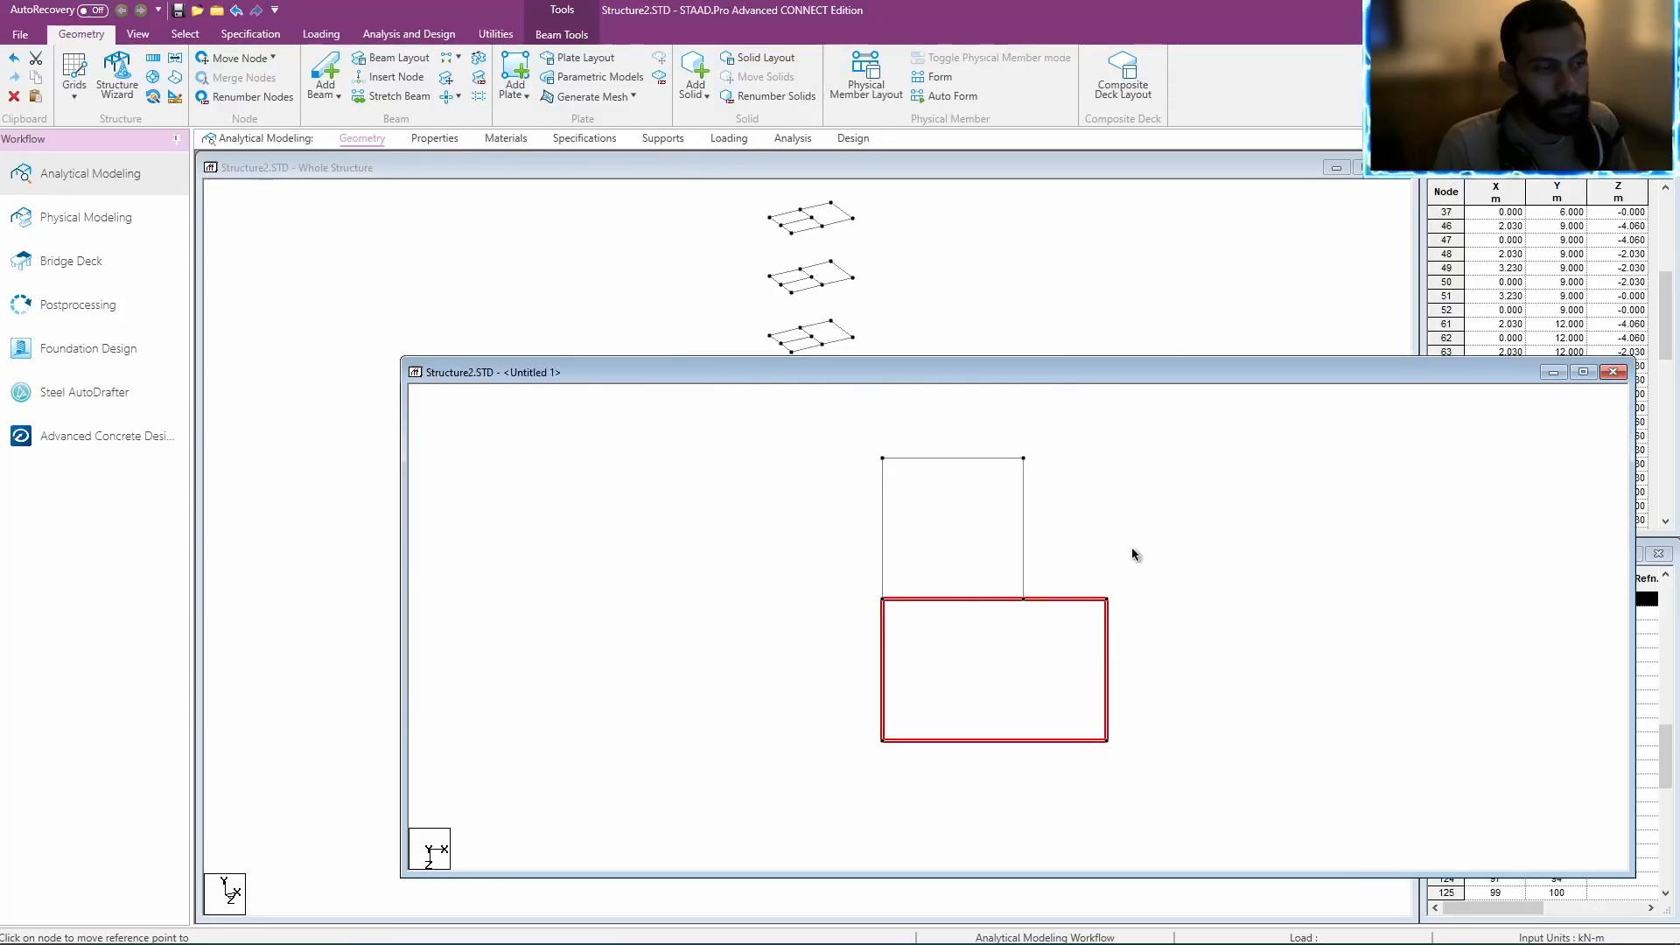
# Close the separate view and select all beams of the five upper floors in the whole structure, viewed in elevation.
pyautogui.click(1612, 373)
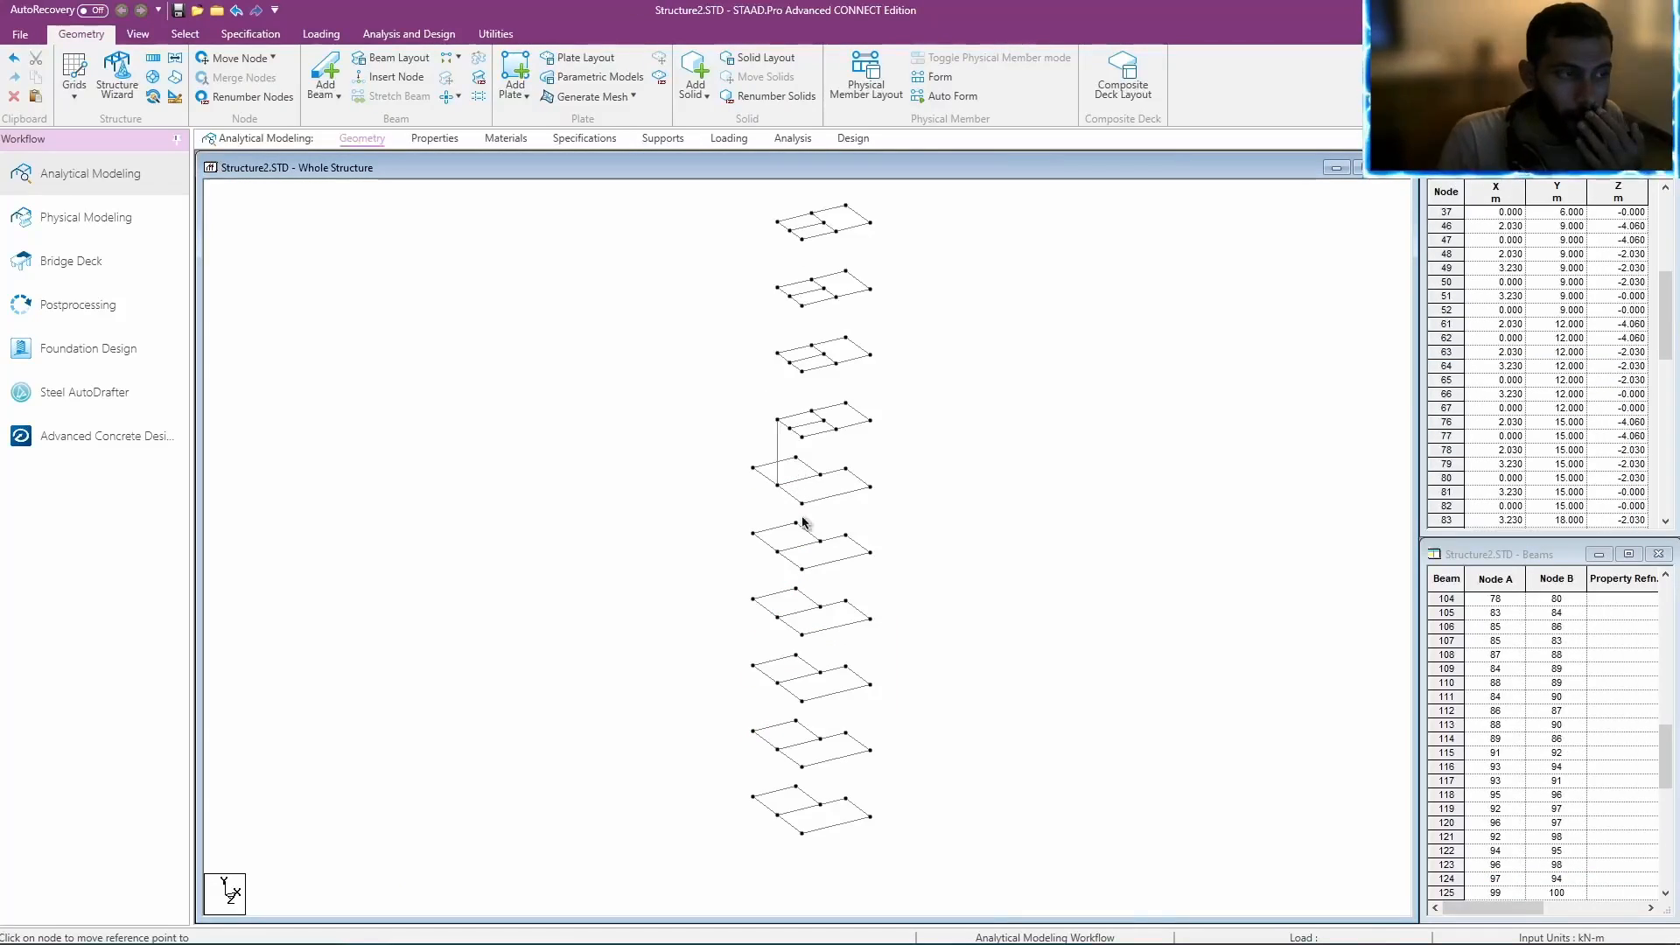
pyautogui.press('Up')
pyautogui.press('Up')
pyautogui.press('Up')
pyautogui.press('Up')
pyautogui.press('Up')
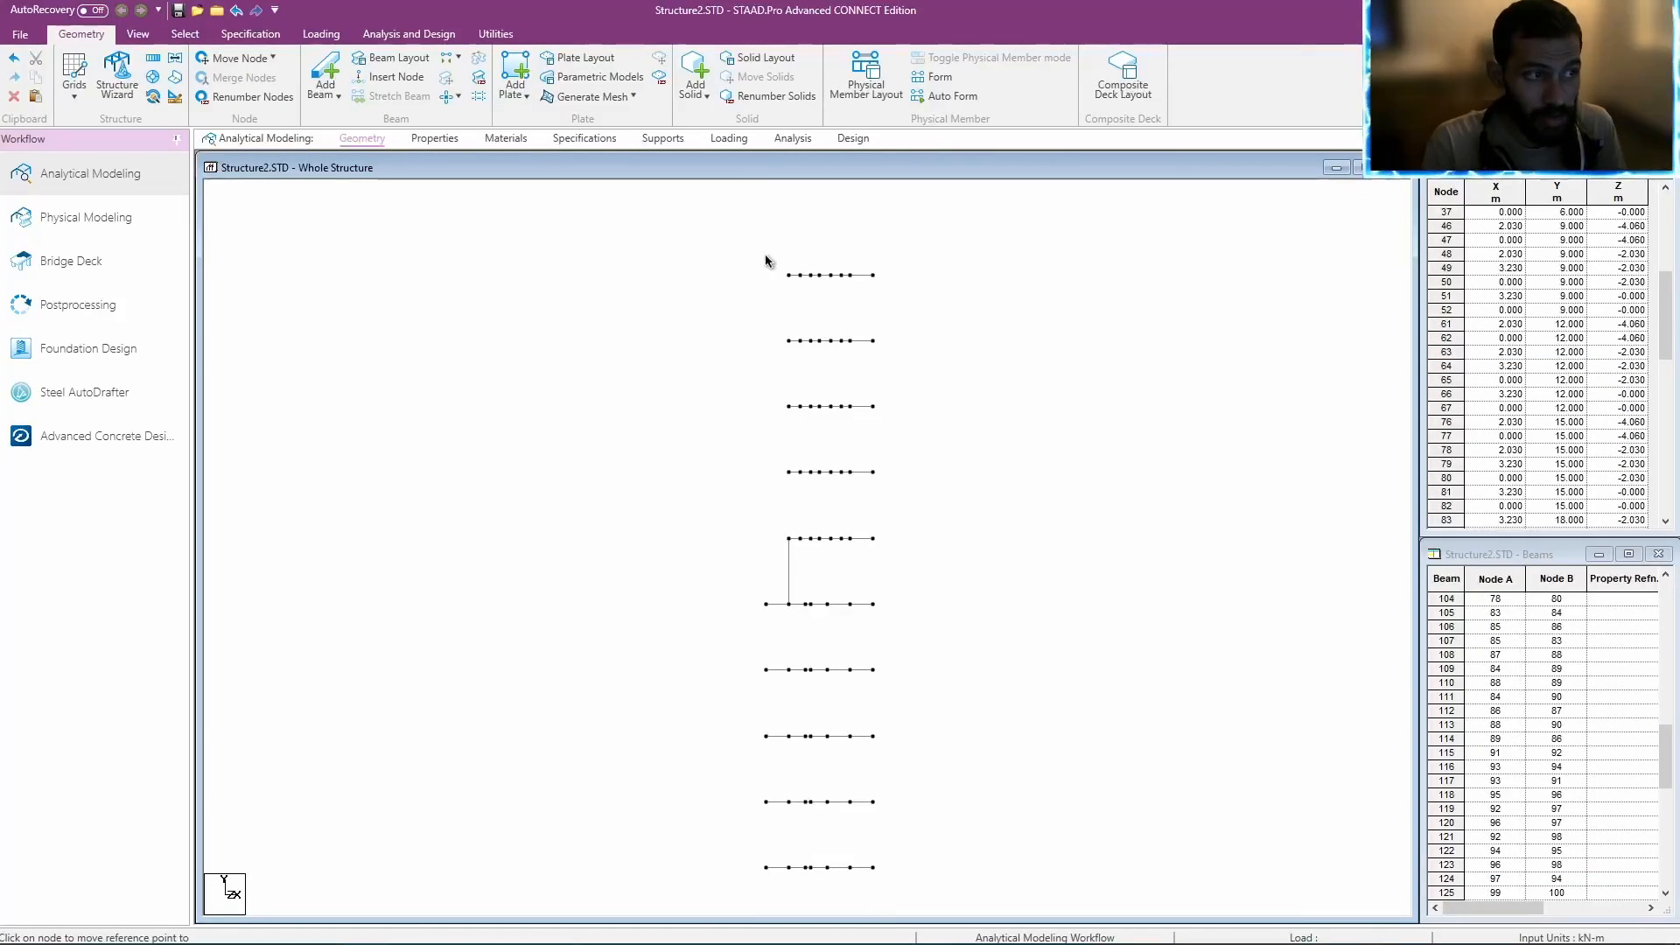
pyautogui.moveTo(748, 218); pyautogui.dragTo(989, 557)
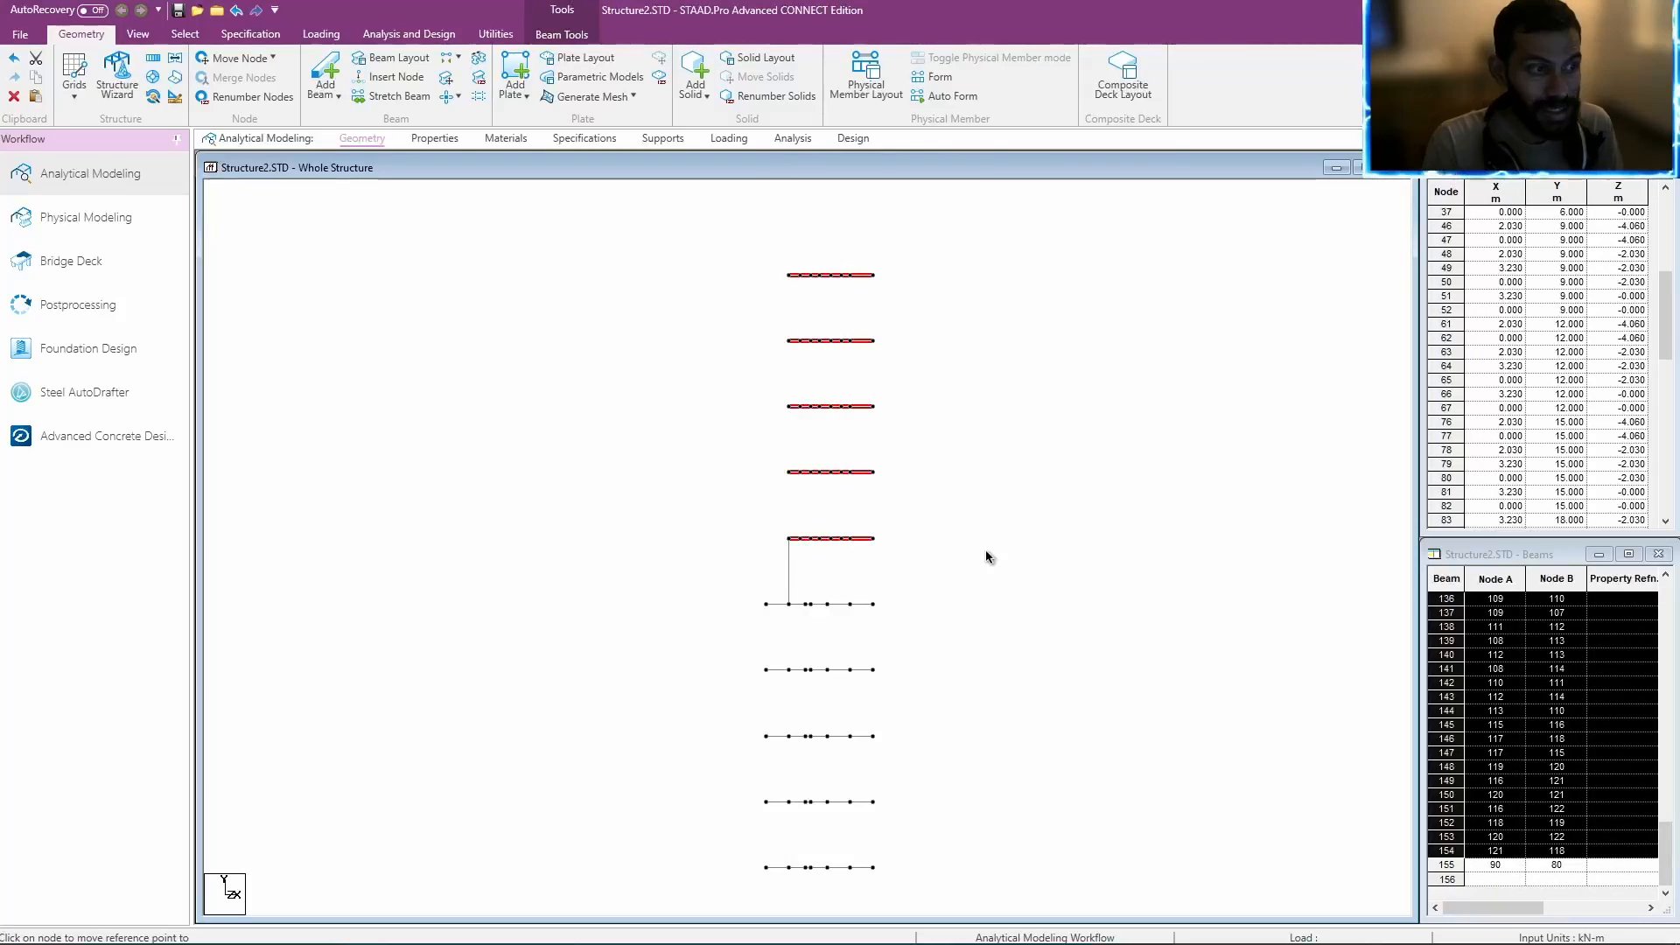
# Show only the selected beams of the five upper floors in a new view window.
pyautogui.press('Down')
pyautogui.press('Down')
pyautogui.press('Down')
pyautogui.press('Down')
pyautogui.press('Down')
pyautogui.rightClick(910, 331)
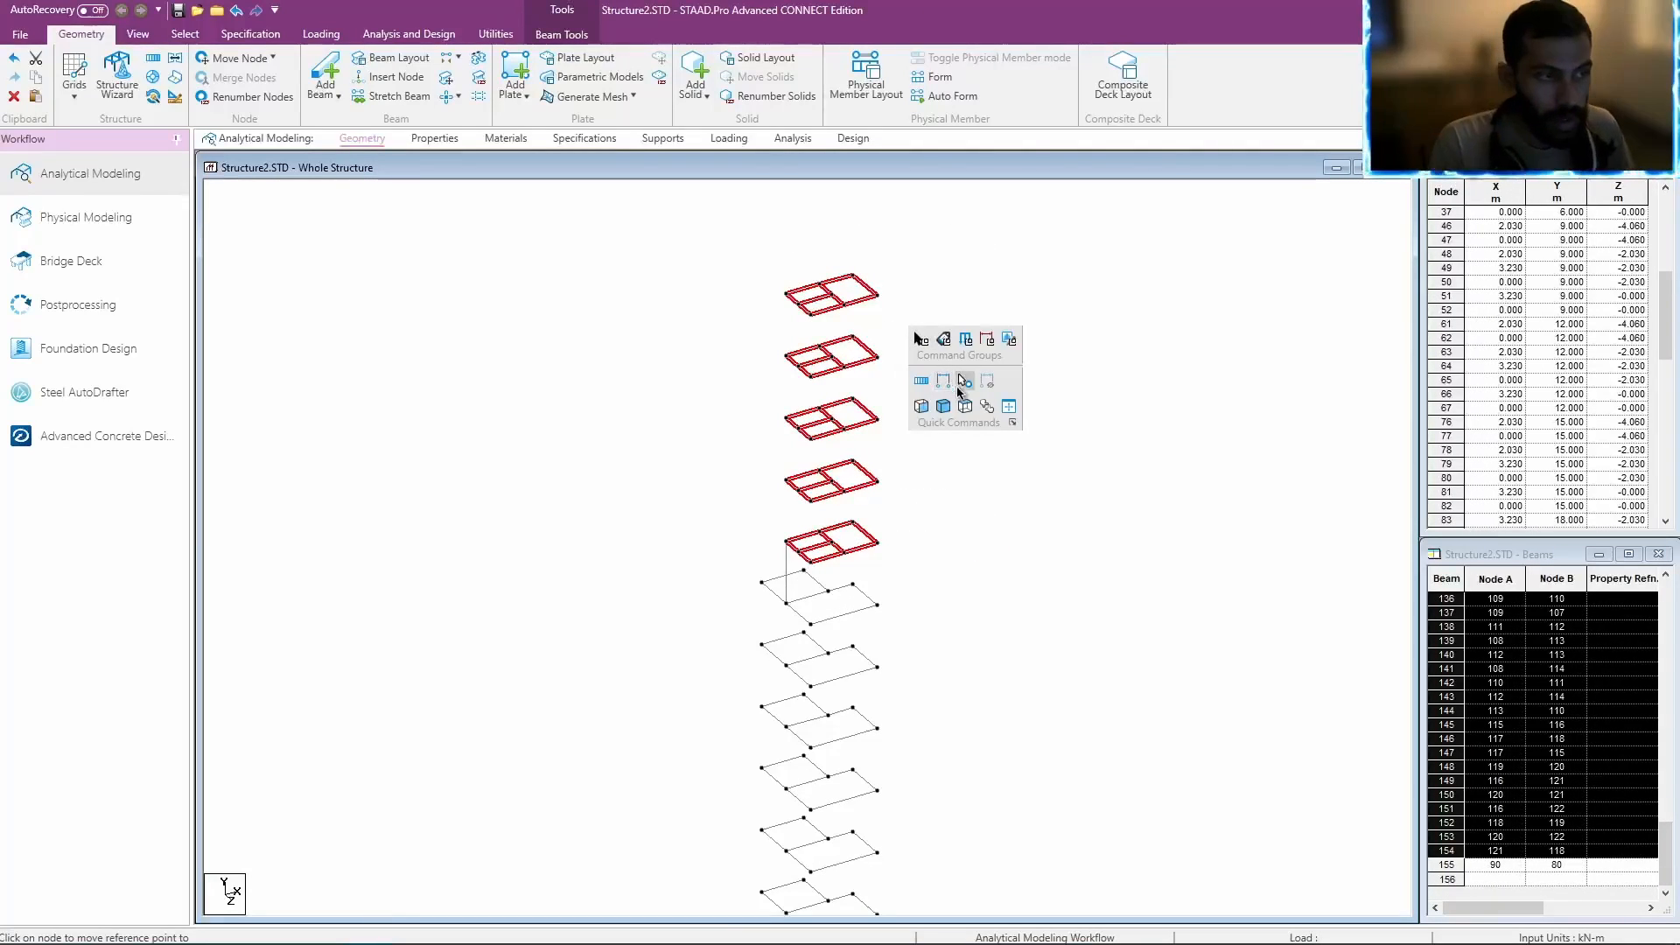
pyautogui.click(987, 406)
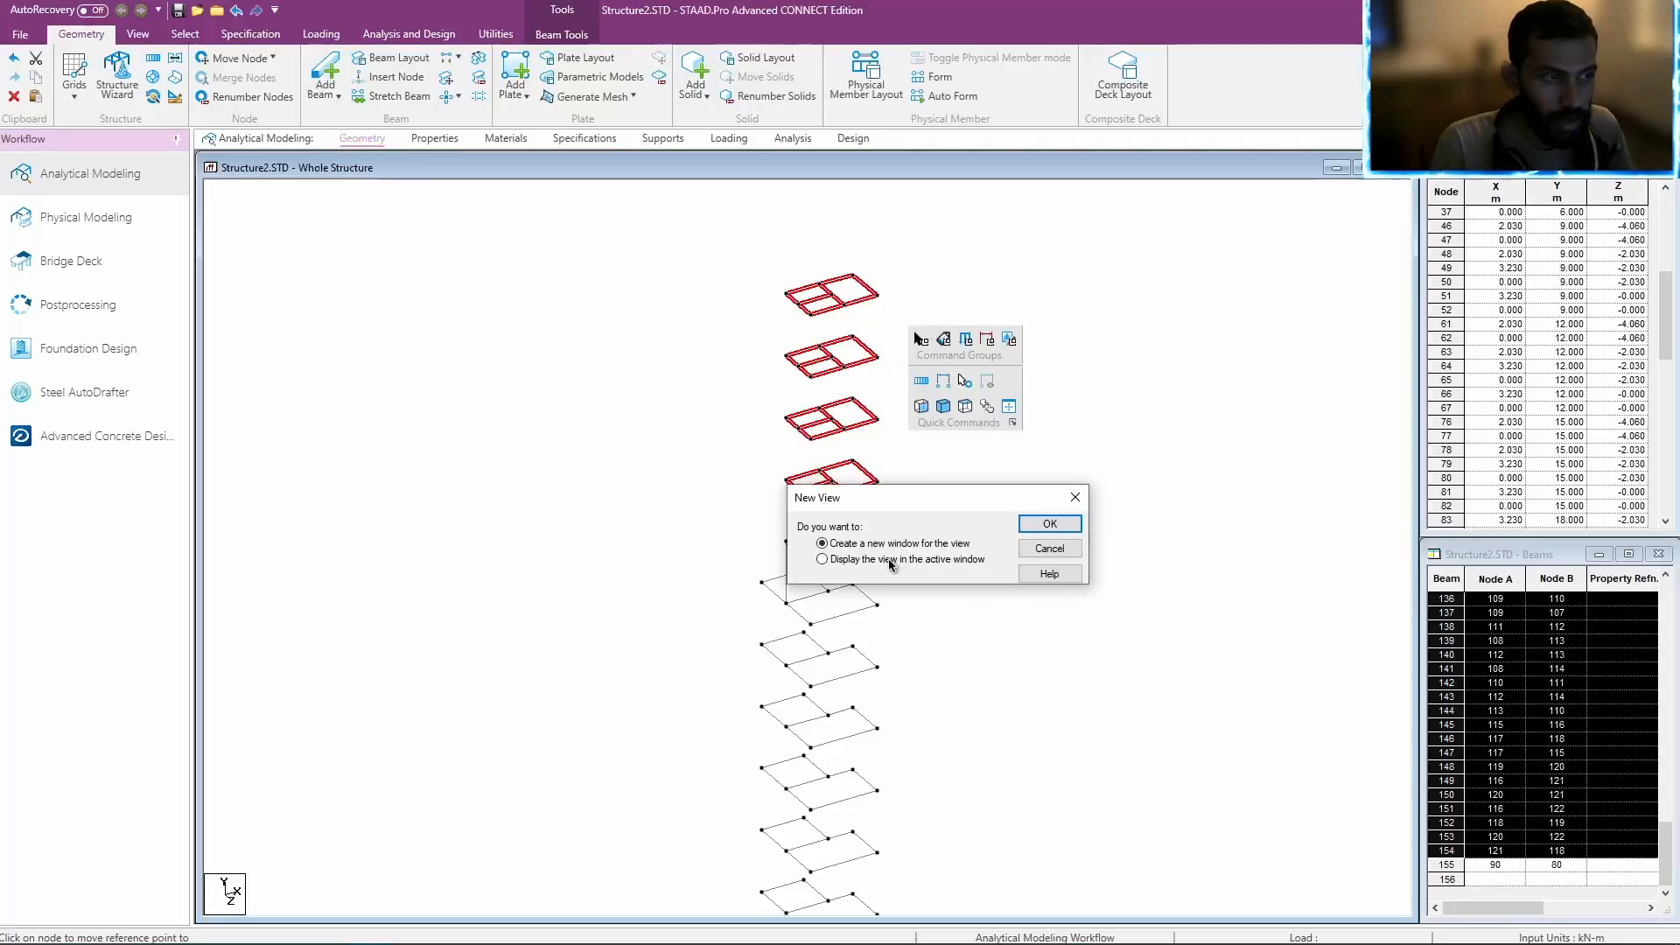
pyautogui.click(1049, 524)
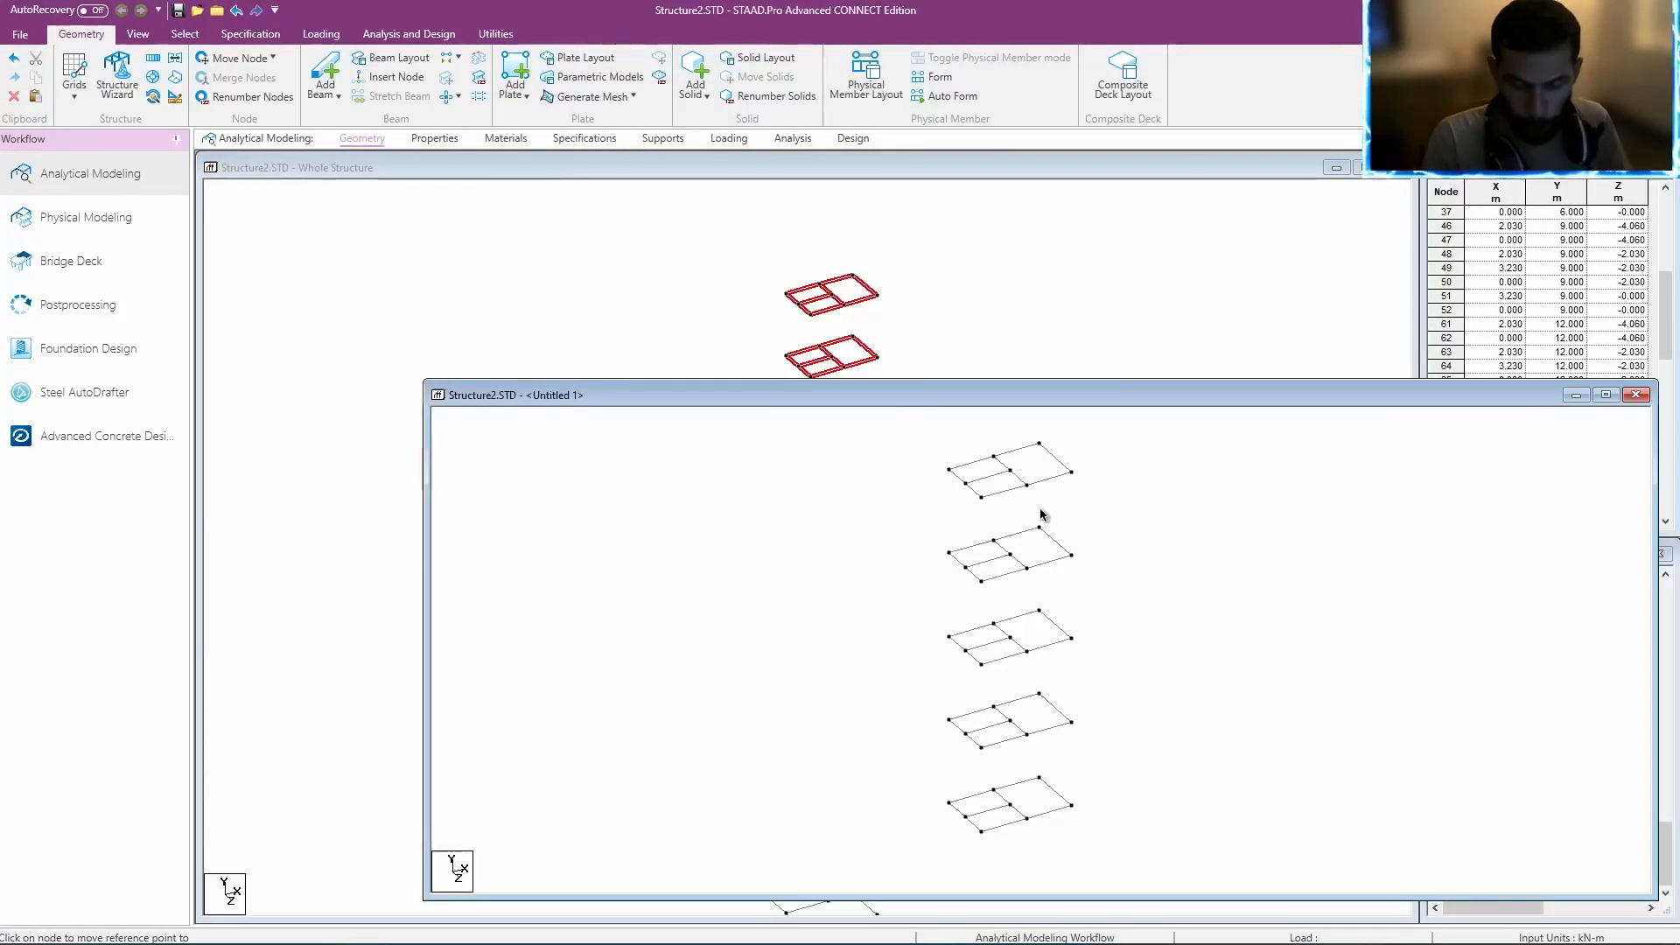
# Turn the new view to plan and select the beams enclosing the lower-left bay on all five floors.
pyautogui.press('Down')
pyautogui.press('Down')
pyautogui.press('Down')
pyautogui.press('Down')
pyautogui.press('Down')
pyautogui.press('Down')
pyautogui.press('Down')
pyautogui.press('Down')
pyautogui.press('Down')
pyautogui.press('Down')
pyautogui.press('Down')
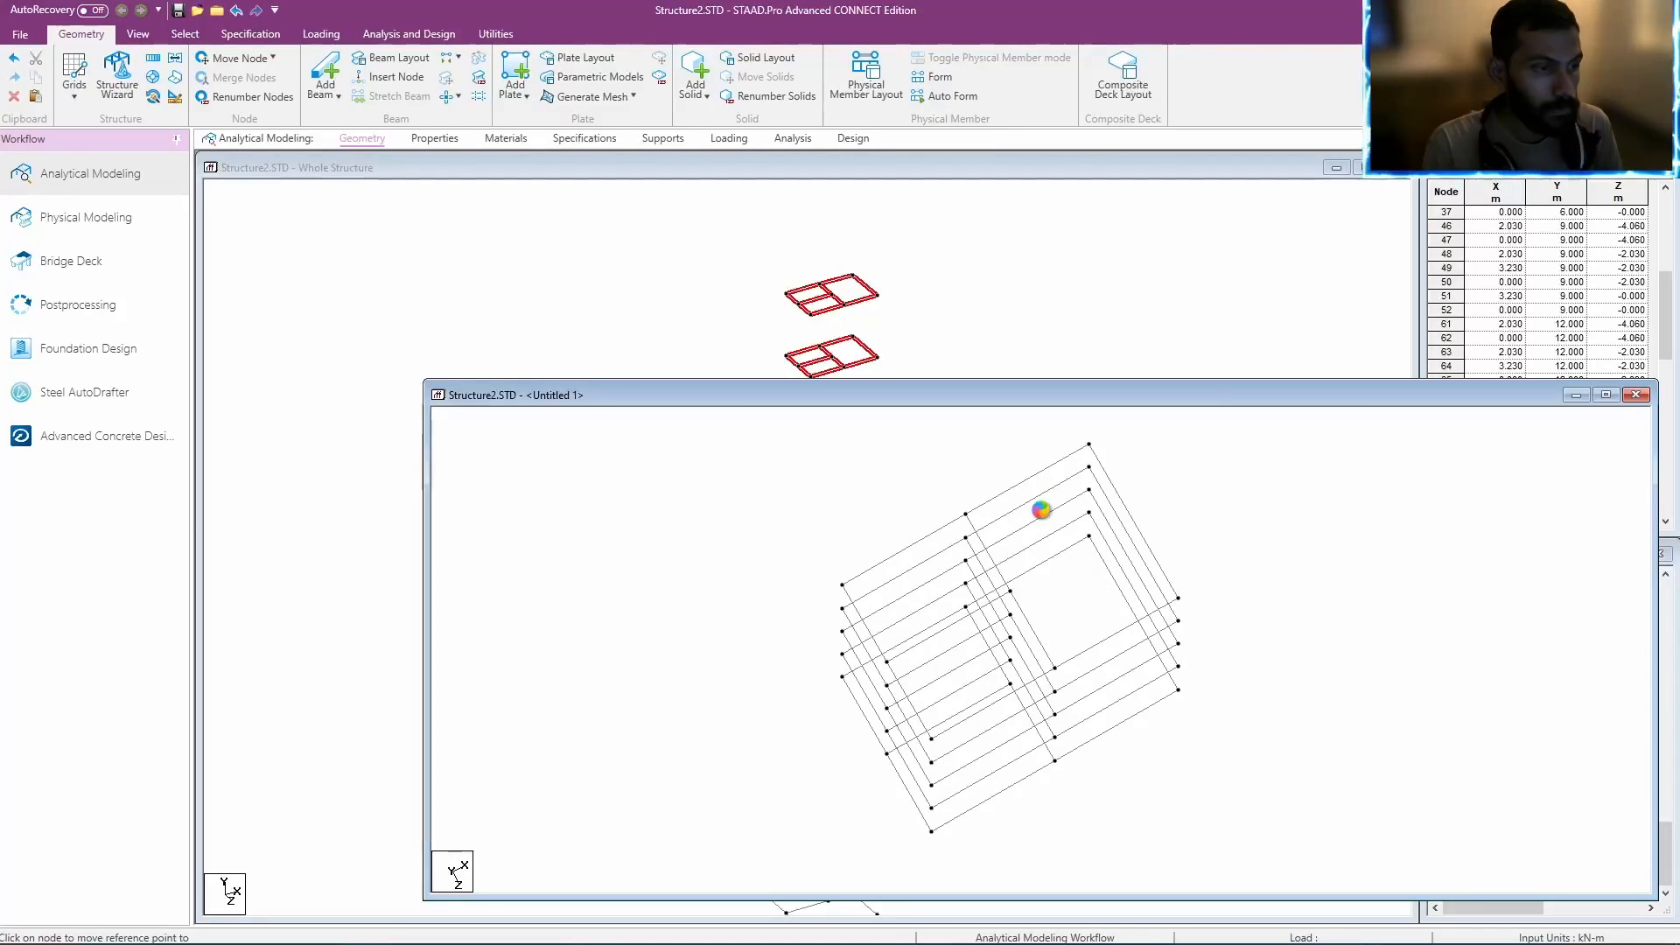
pyautogui.press('Down')
pyautogui.press('Down')
pyautogui.press('Left')
pyautogui.press('Left')
pyautogui.press('Left')
pyautogui.press('Left')
pyautogui.press('Left')
pyautogui.press('Left')
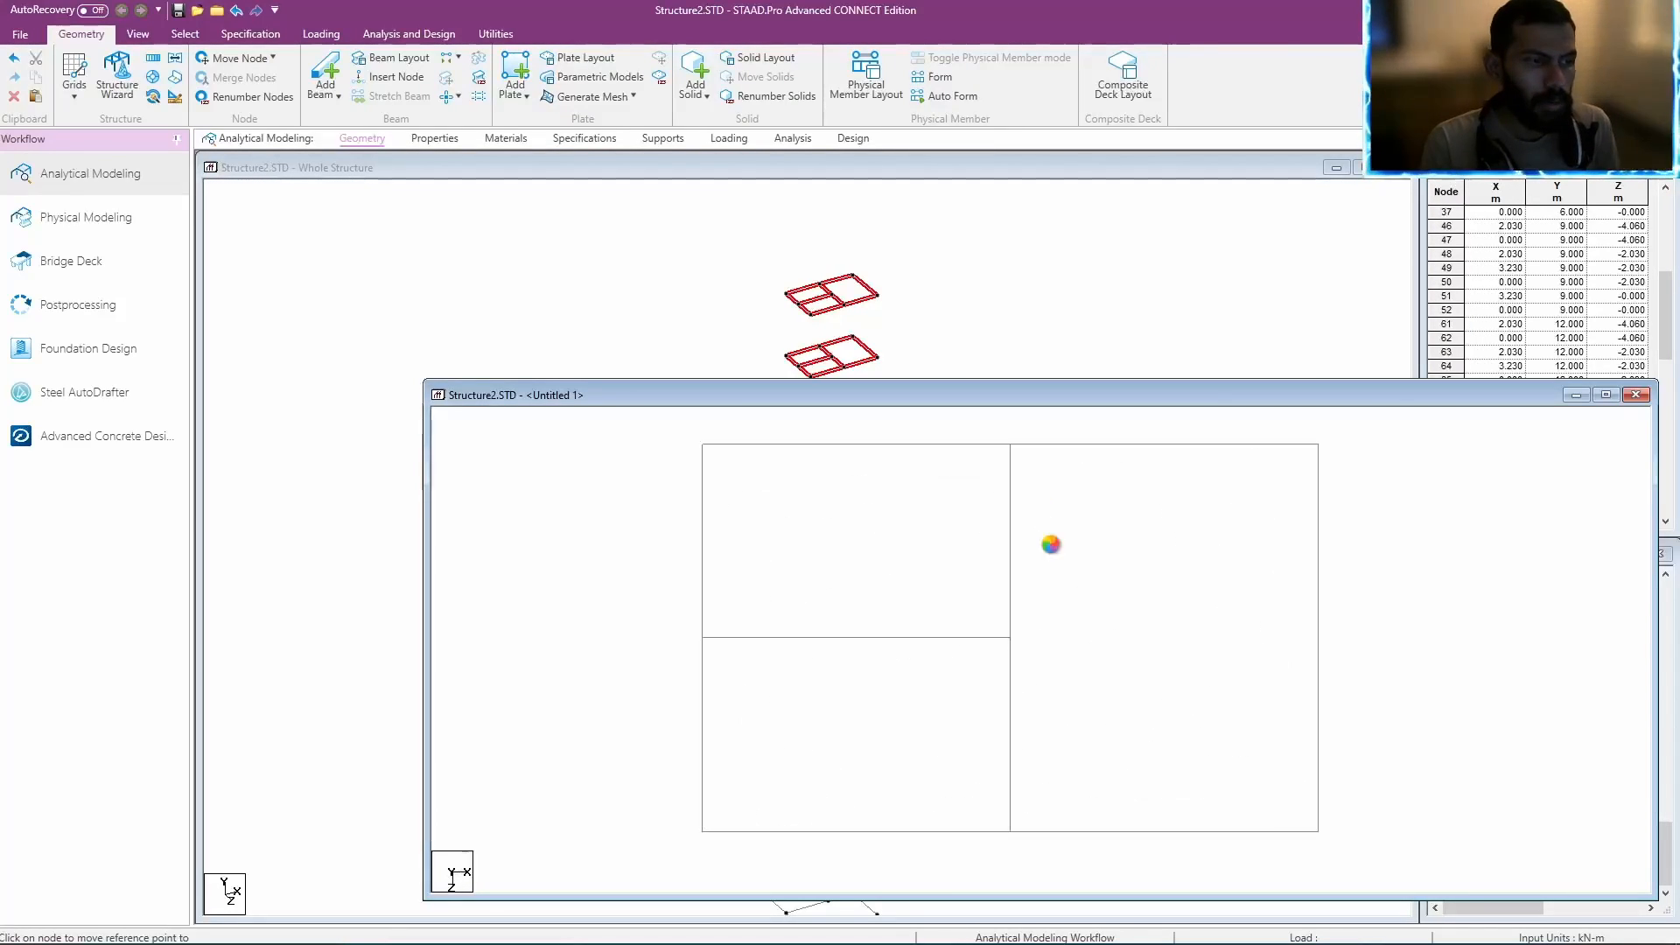
pyautogui.moveTo(645, 624); pyautogui.dragTo(1038, 870)
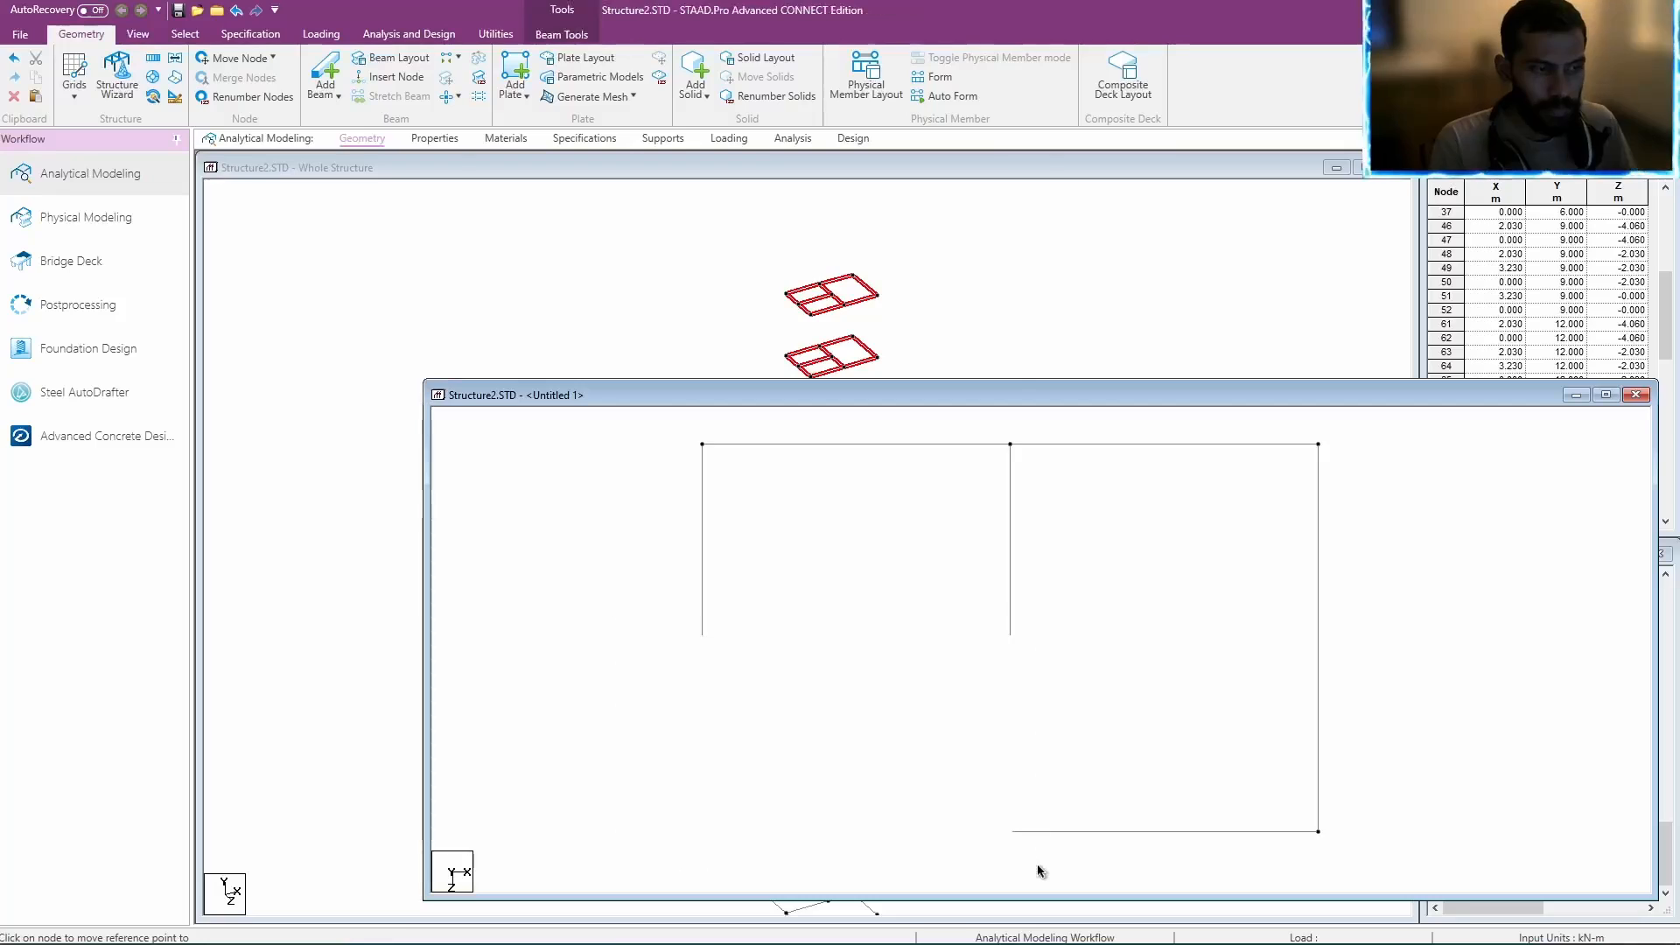
# Create a Floor-type group named C and associate the selected lower-left bay beams with it.
pyautogui.hotkey('ctrl', 'g')
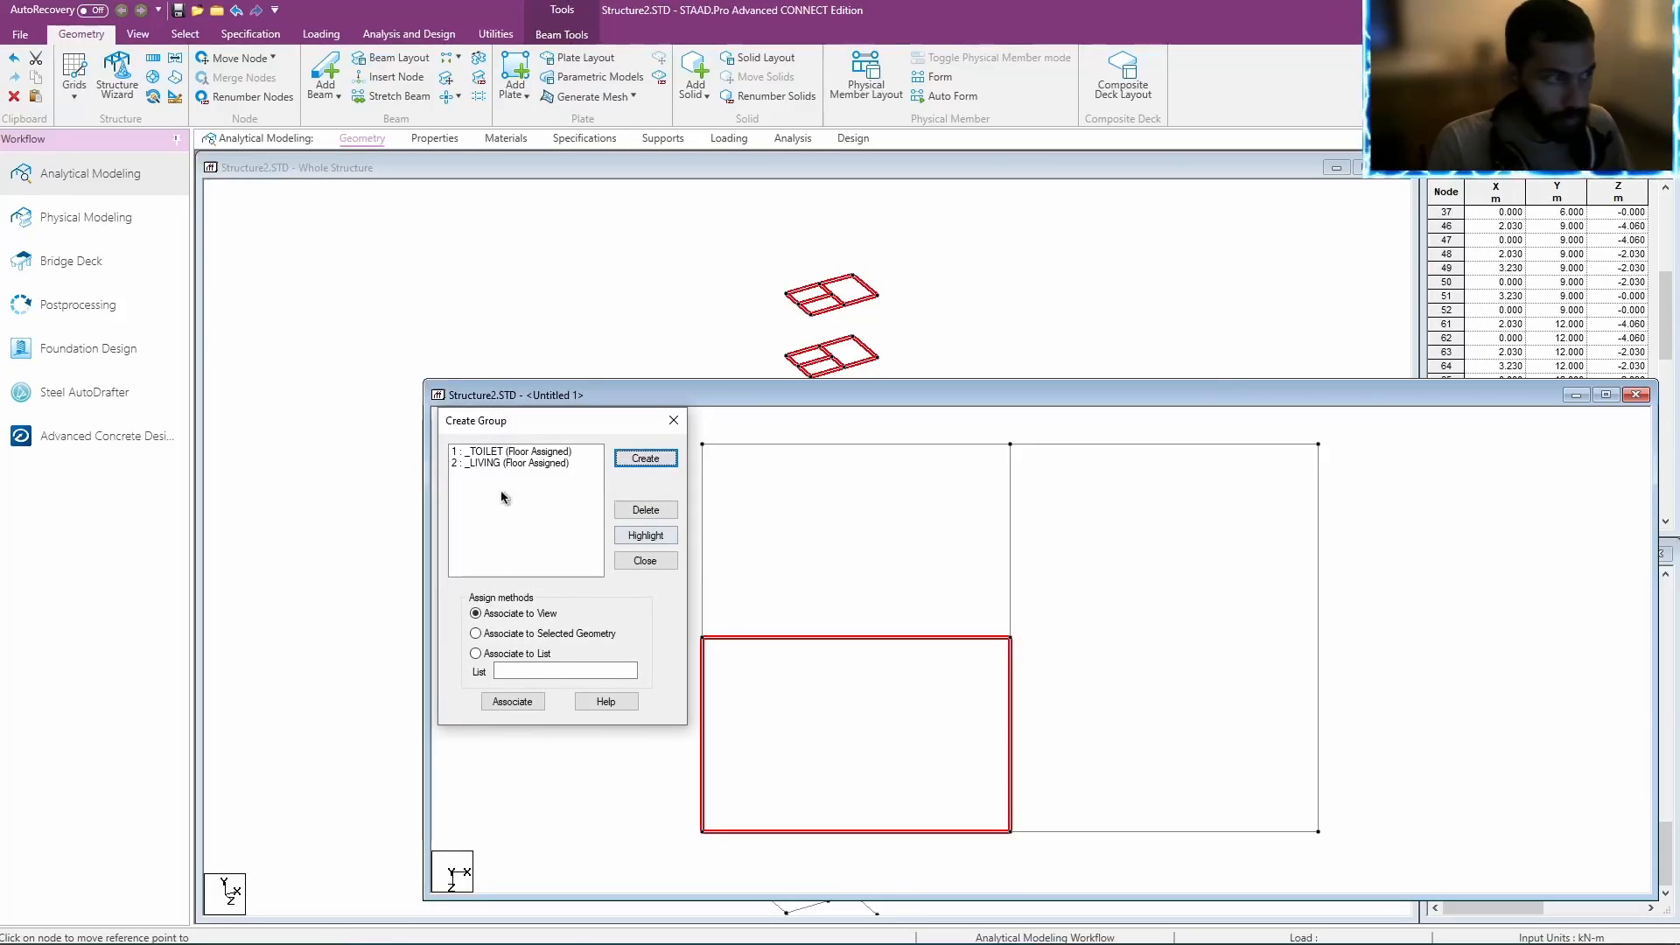
pyautogui.click(645, 458)
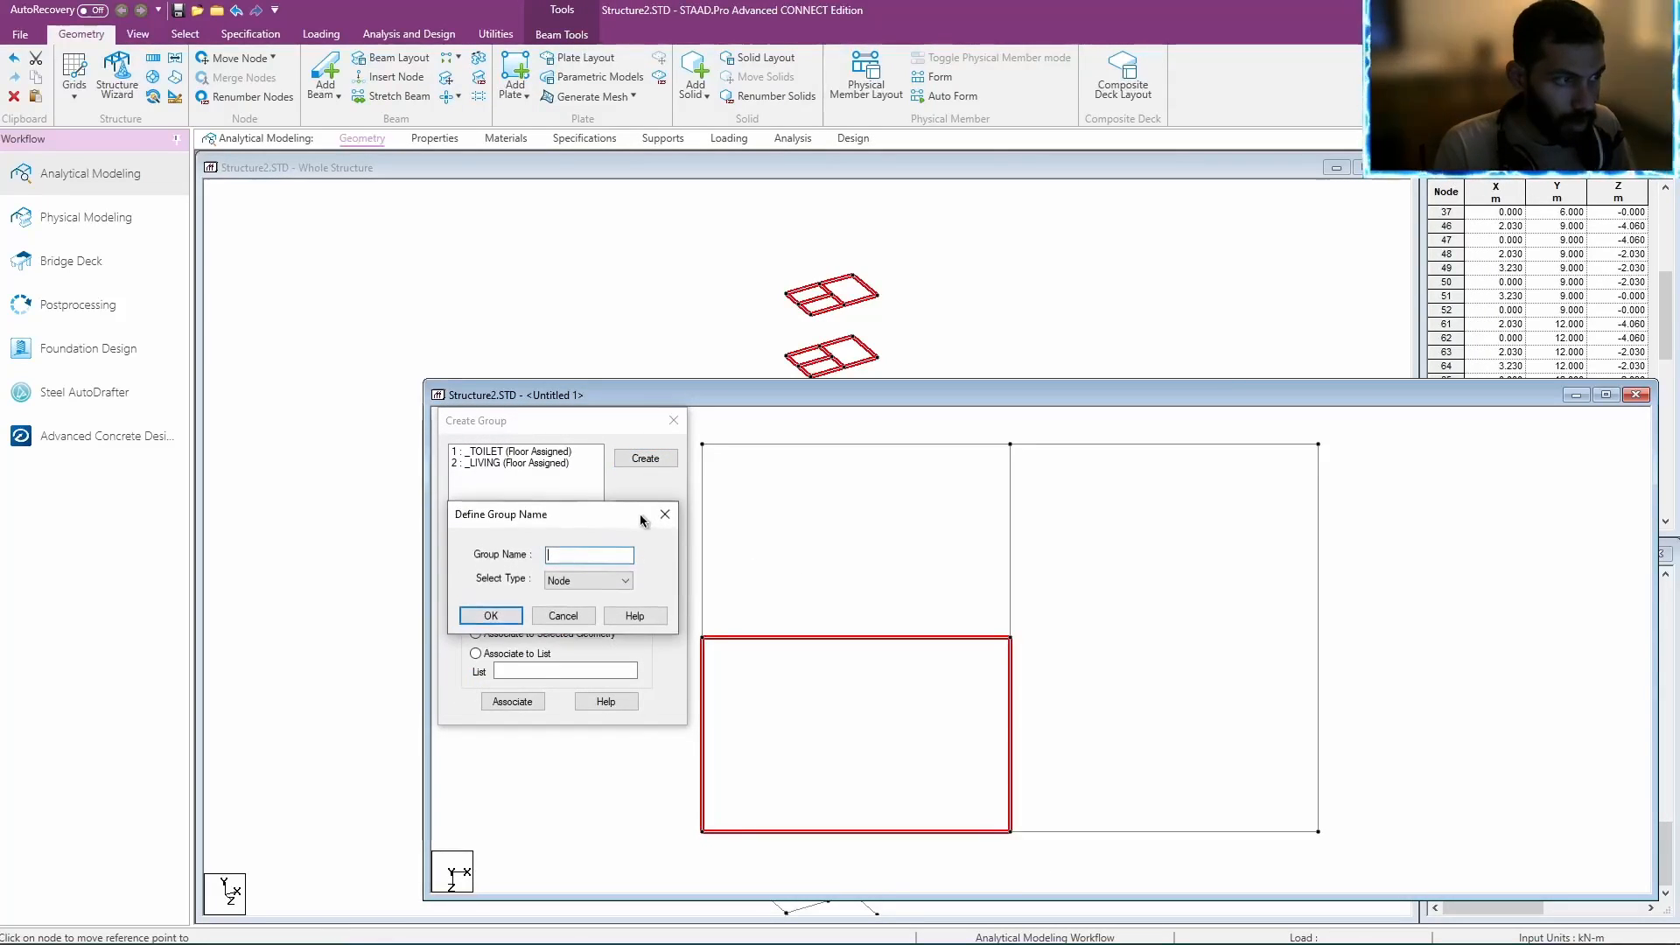
pyautogui.write('C')
pyautogui.click(570, 579)
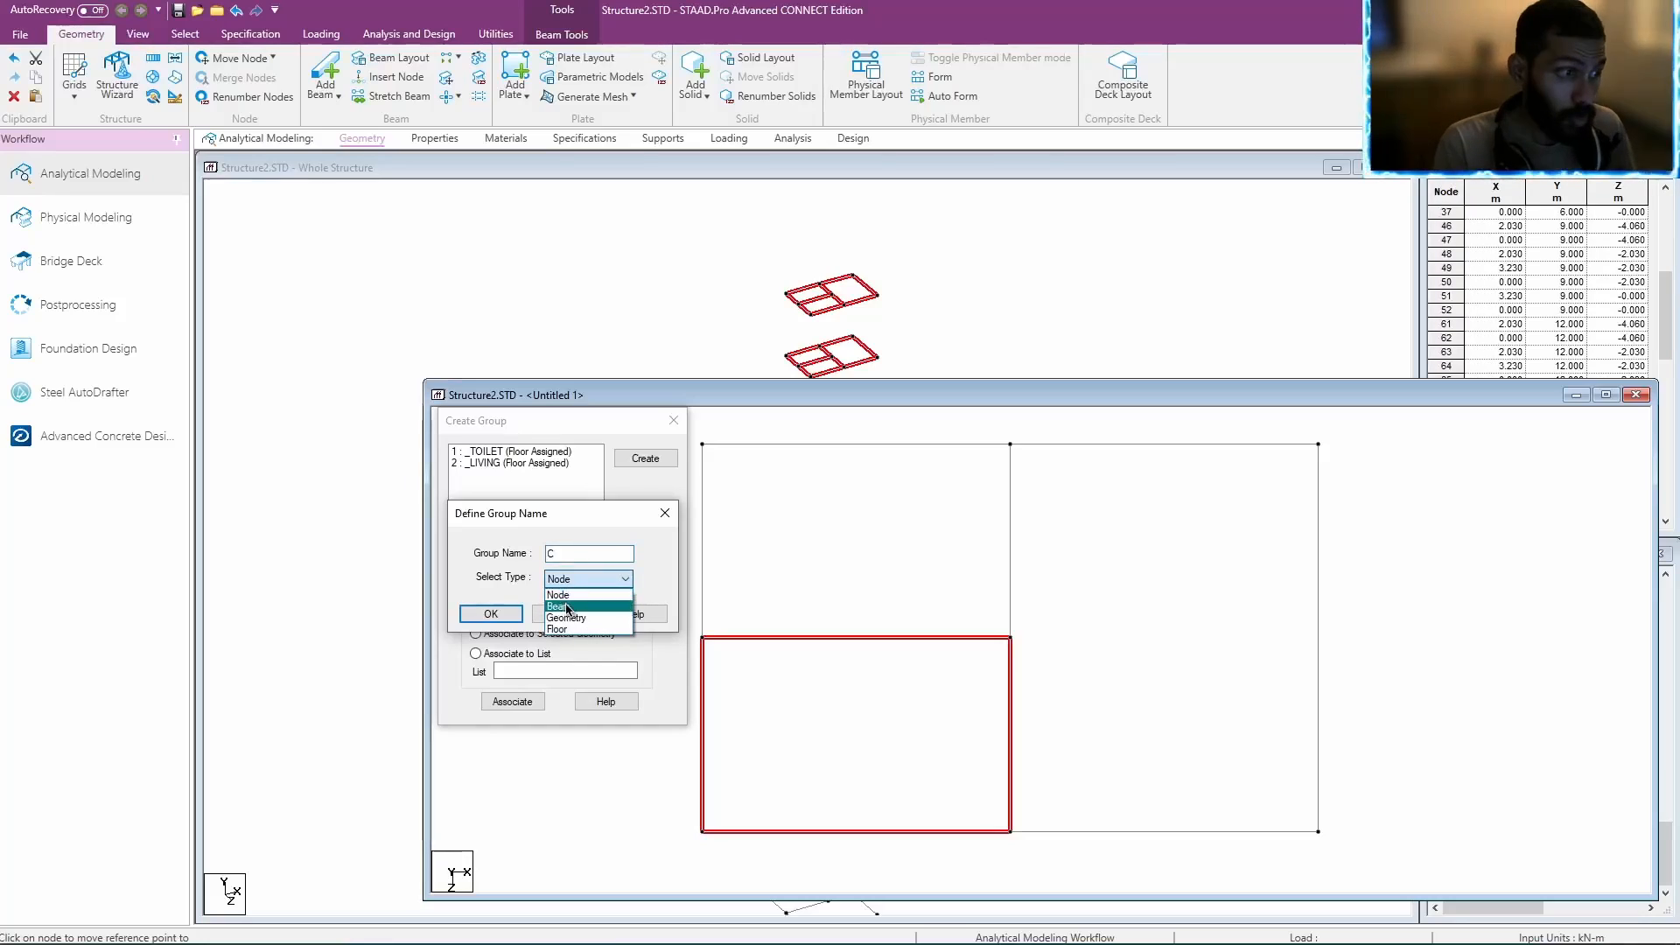
pyautogui.click(551, 625)
pyautogui.click(491, 616)
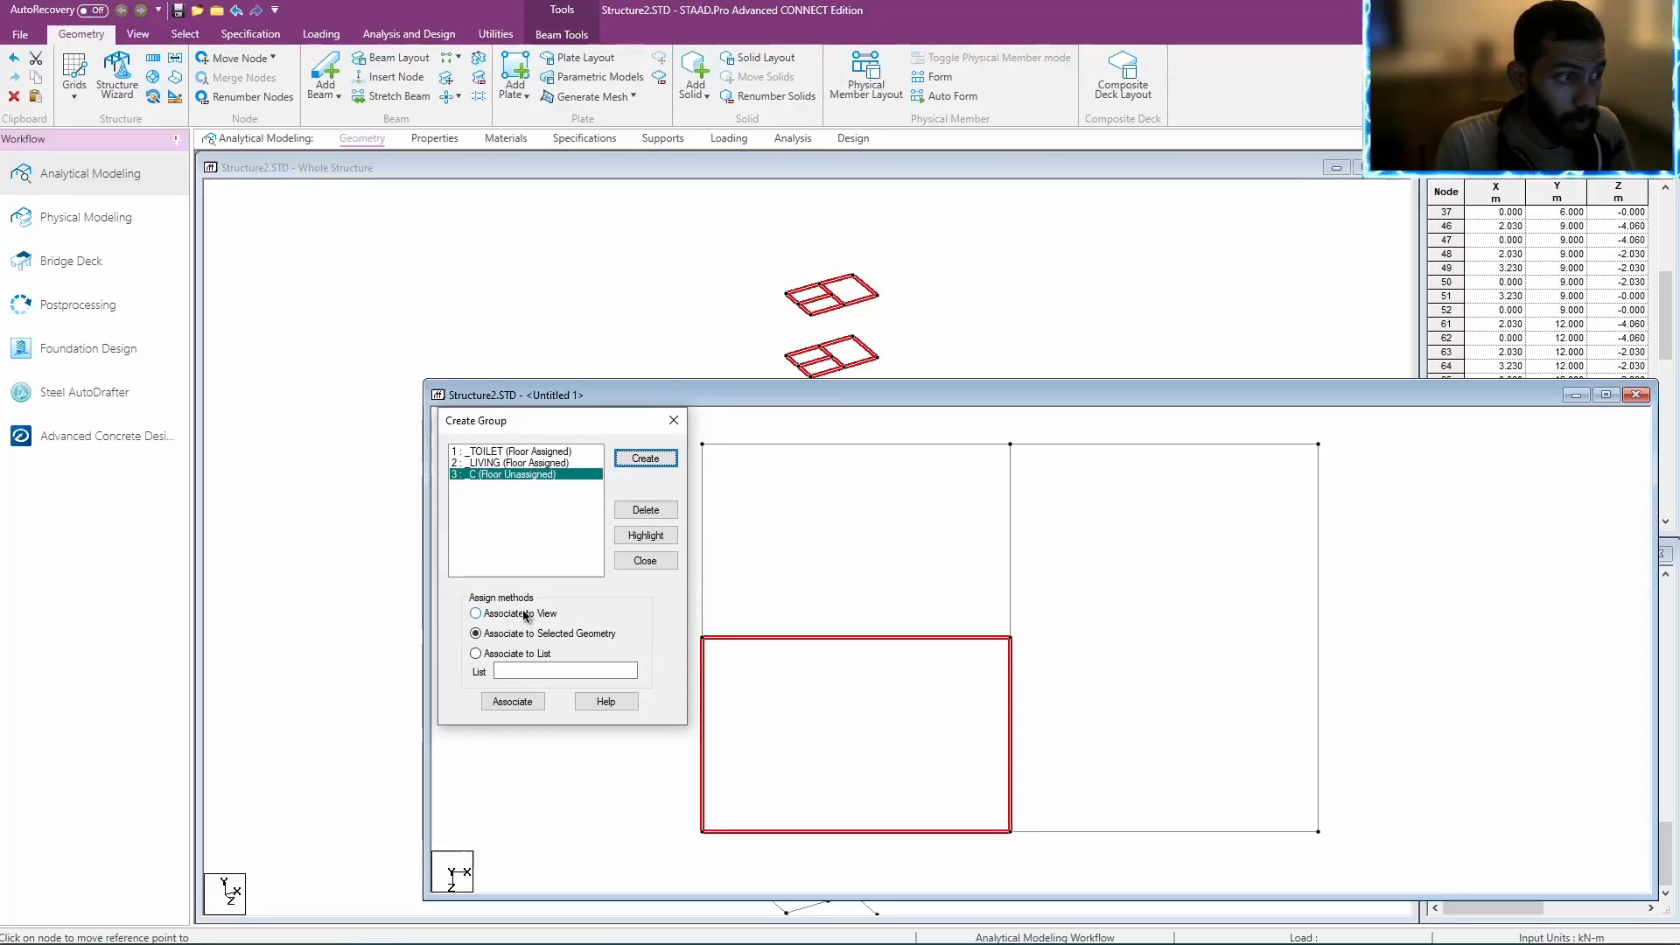
pyautogui.click(512, 701)
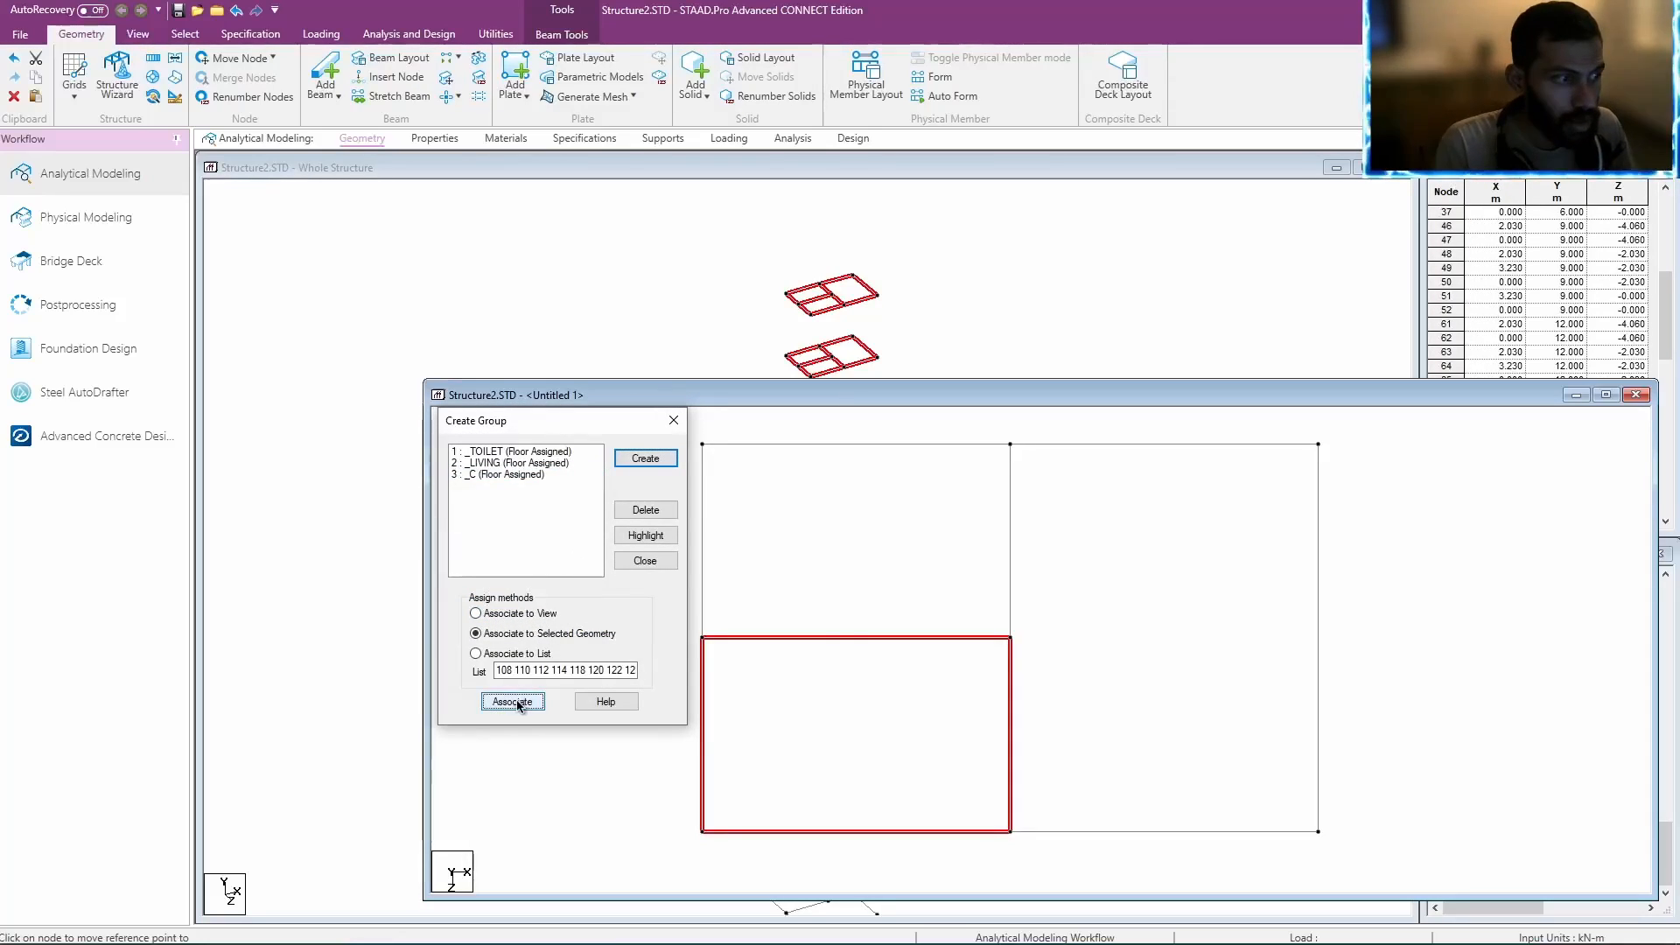
# Select the beams enclosing the upper-left bay and associate them with a new Floor-type group named D.
pyautogui.moveTo(833, 488); pyautogui.dragTo(1131, 700)
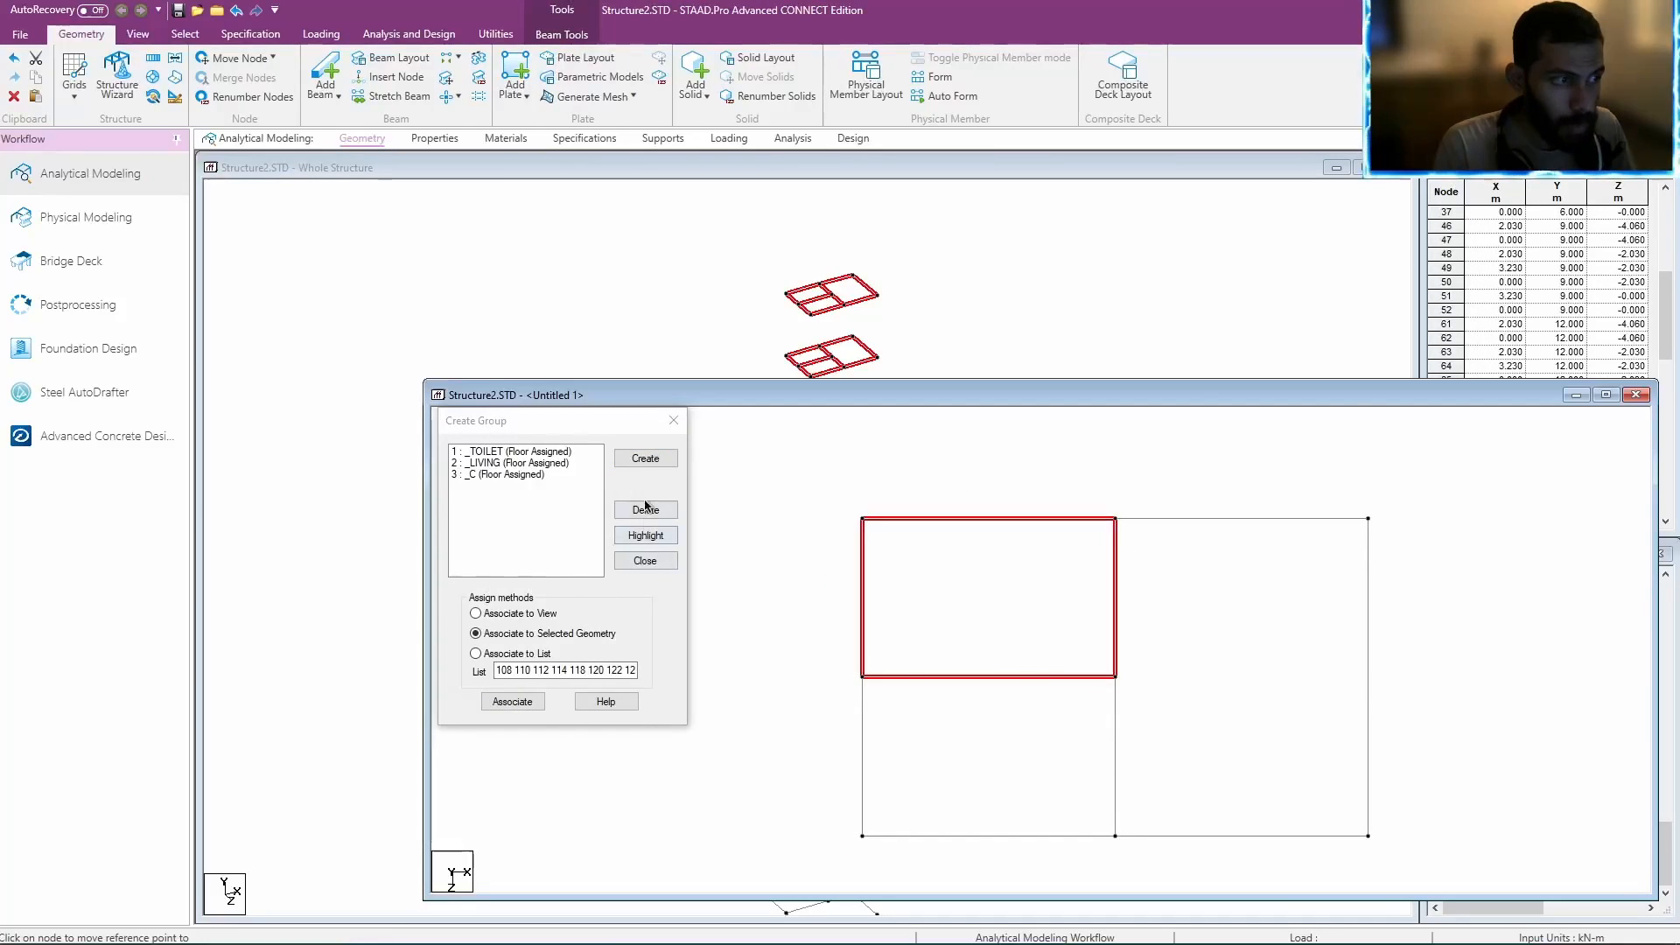
pyautogui.click(643, 460)
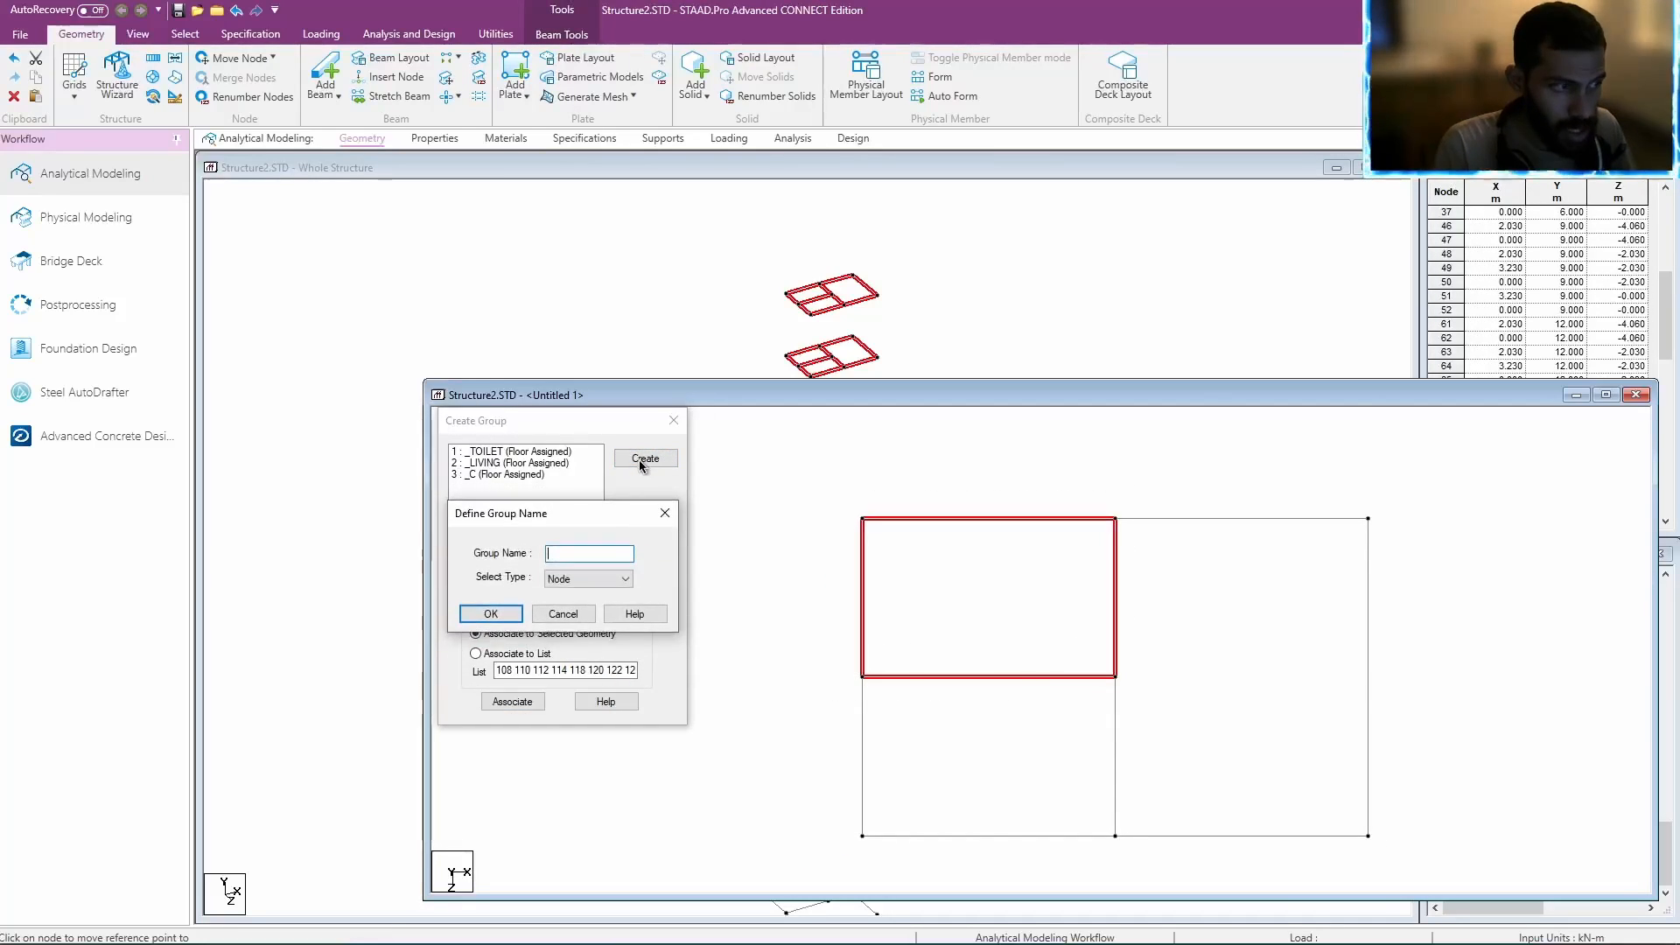
pyautogui.click(571, 581)
pyautogui.click(565, 629)
pyautogui.click(492, 614)
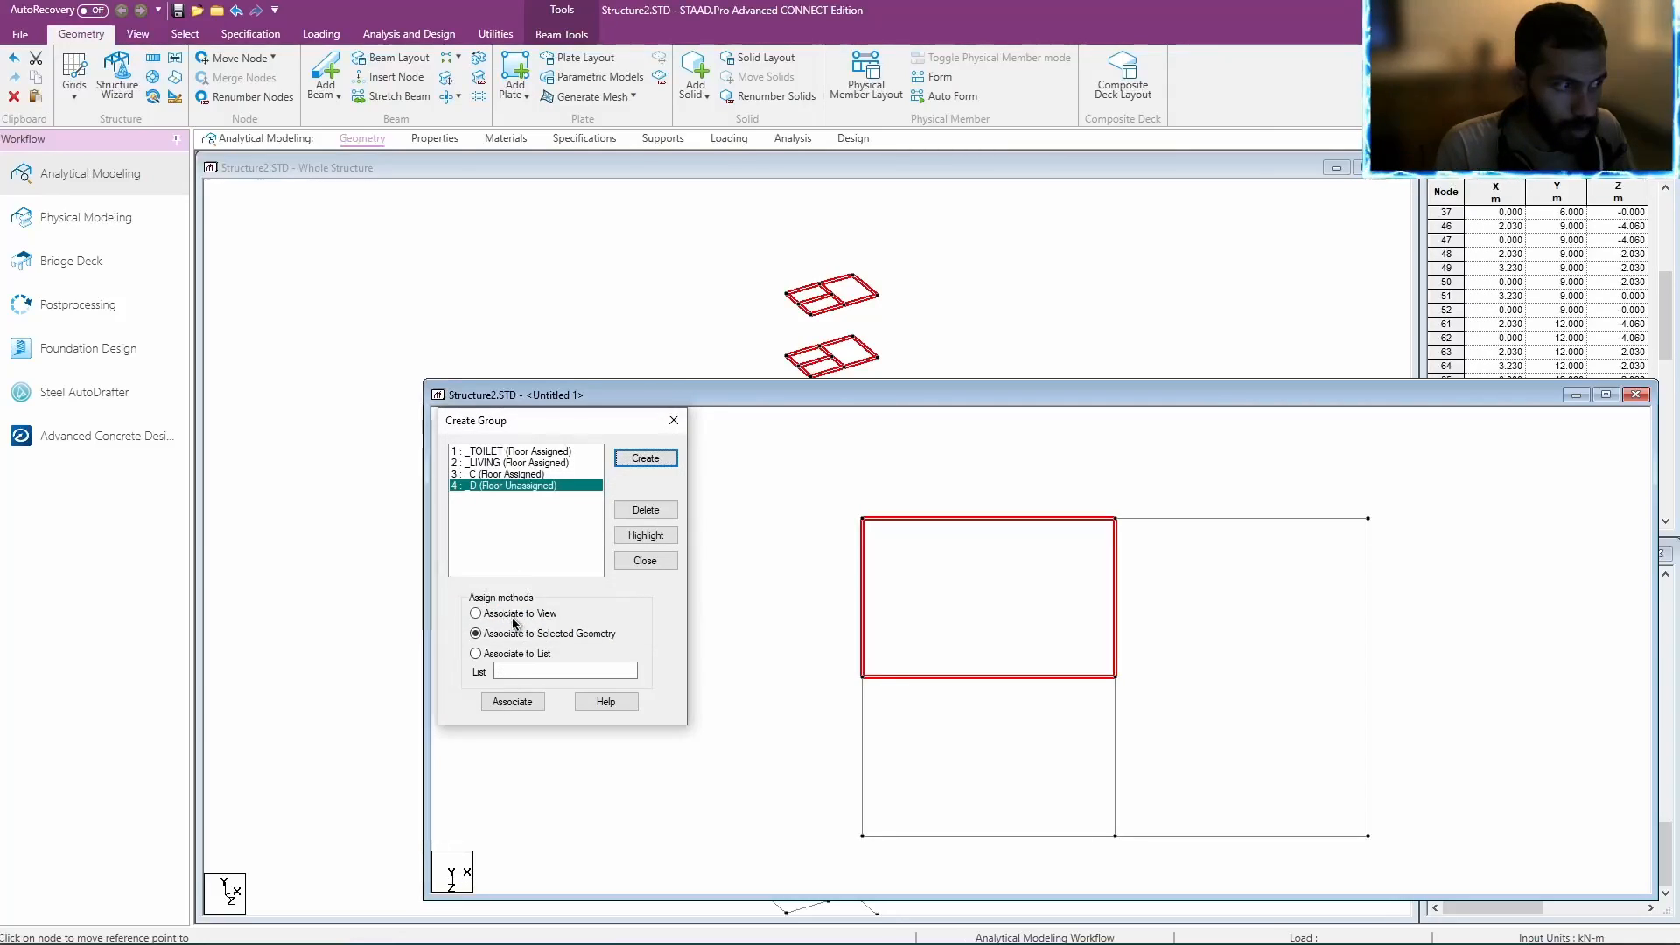
pyautogui.click(513, 702)
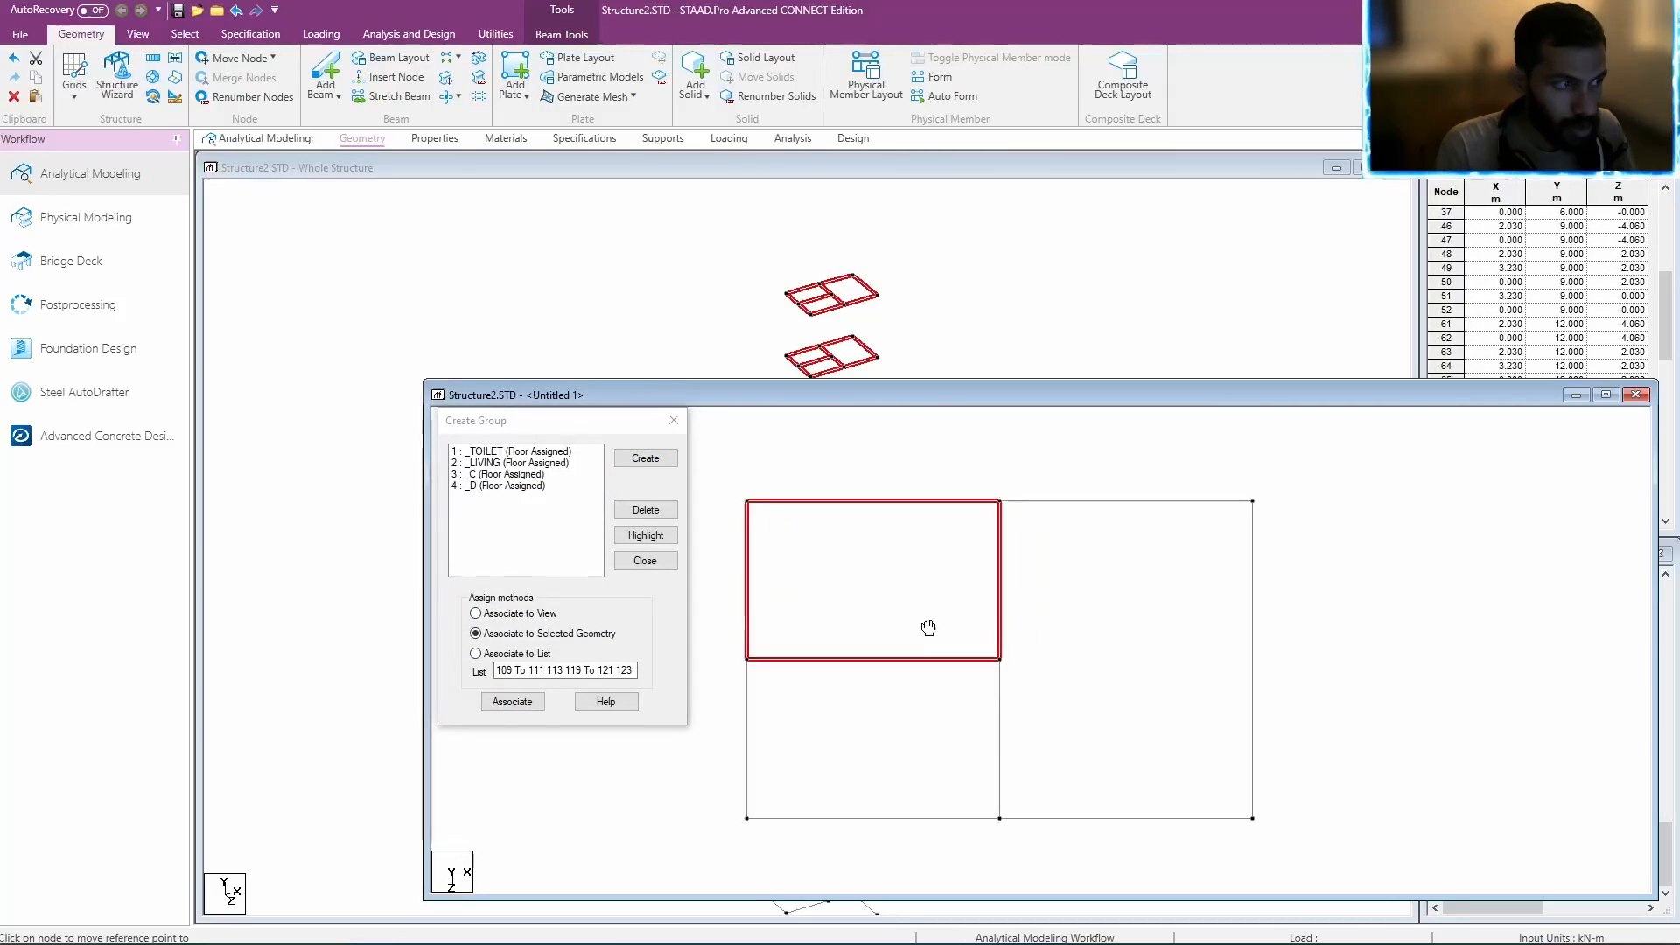
# Select the beams enclosing the large right-hand bay and associate them with a new Floor-type group named E.
pyautogui.moveTo(959, 447)
pyautogui.mouseDown()
pyautogui.moveTo(1132, 656)
pyautogui.moveTo(1378, 832)
pyautogui.mouseUp()
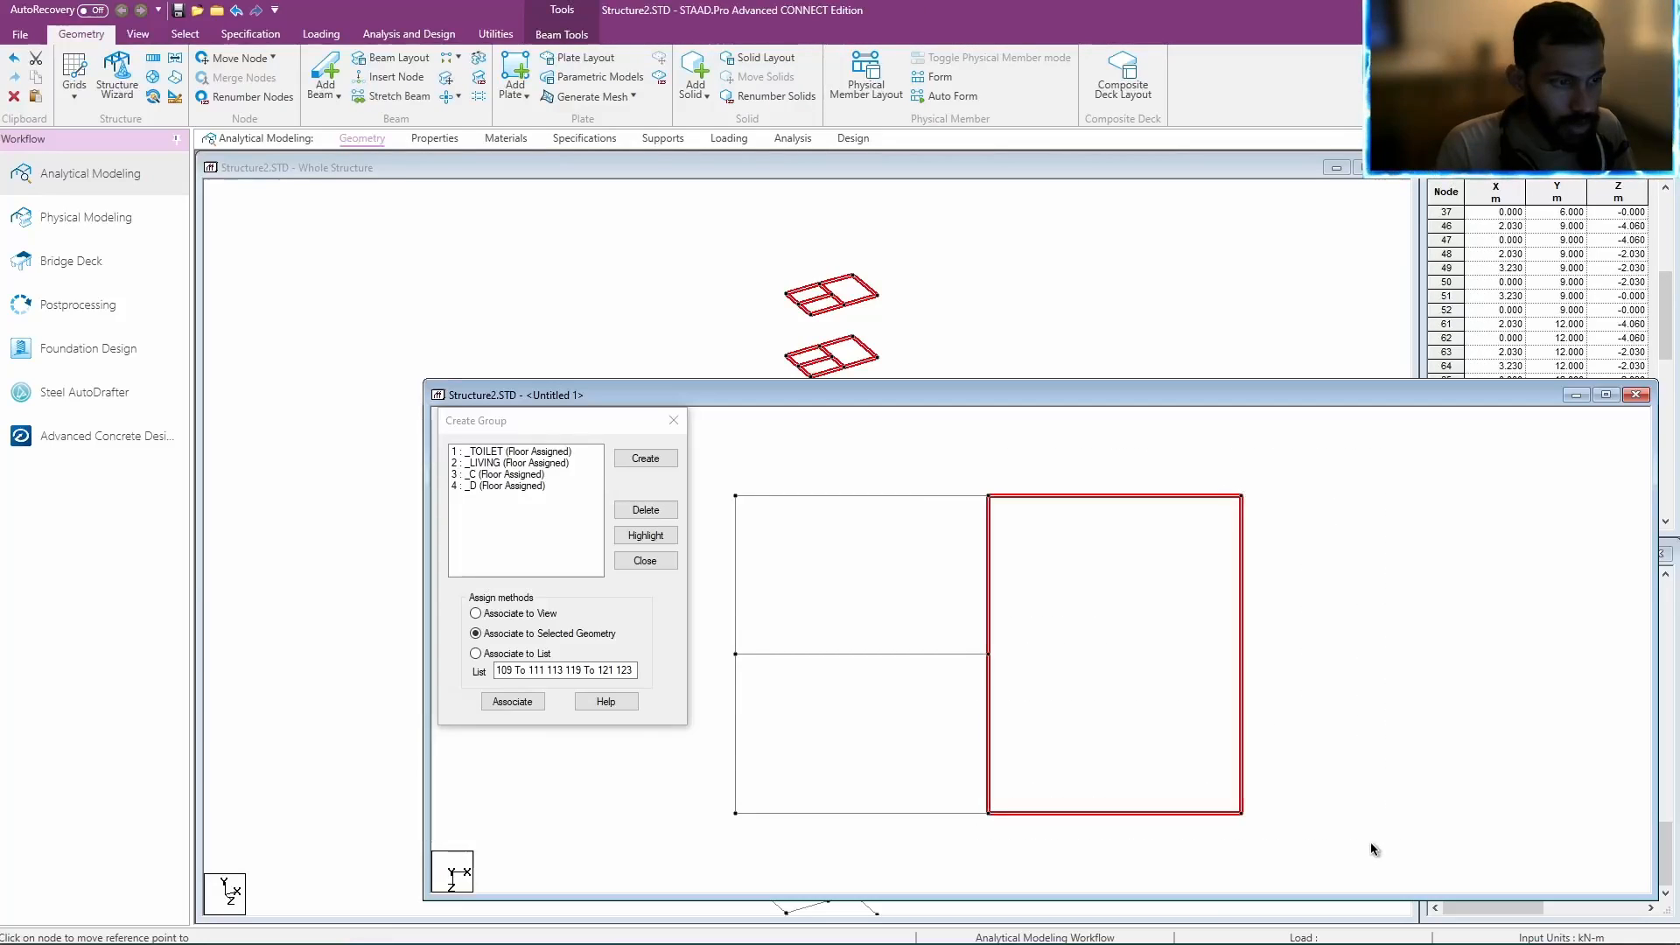
pyautogui.click(645, 459)
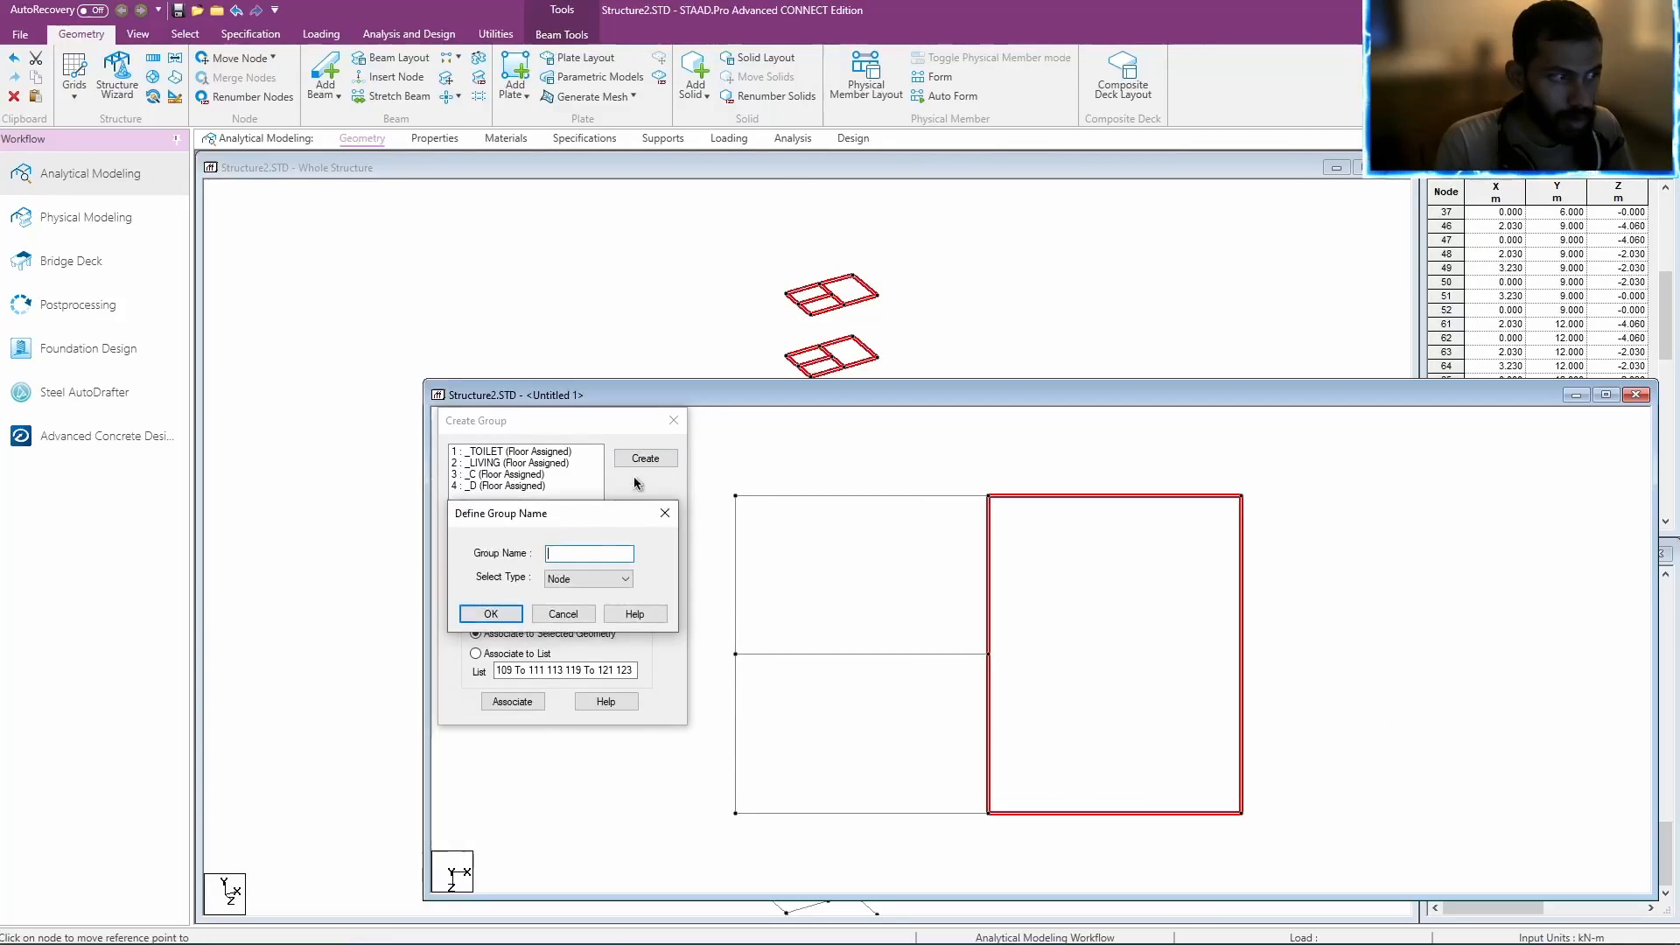
pyautogui.click(588, 578)
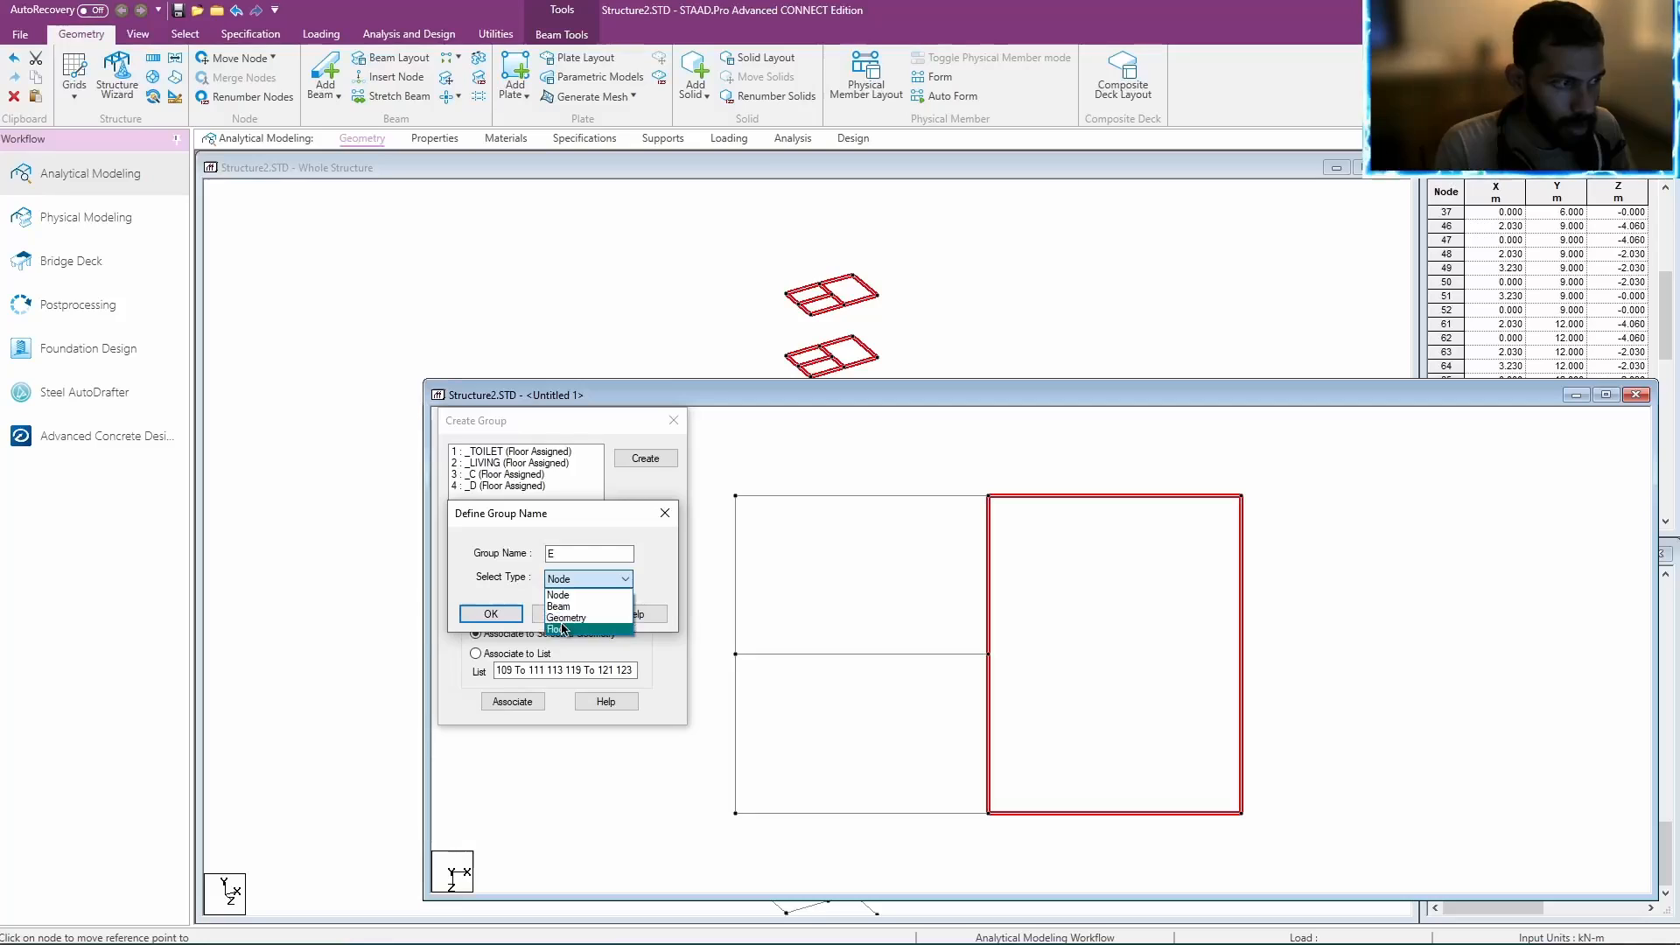
pyautogui.click(577, 632)
pyautogui.click(491, 614)
pyautogui.click(512, 701)
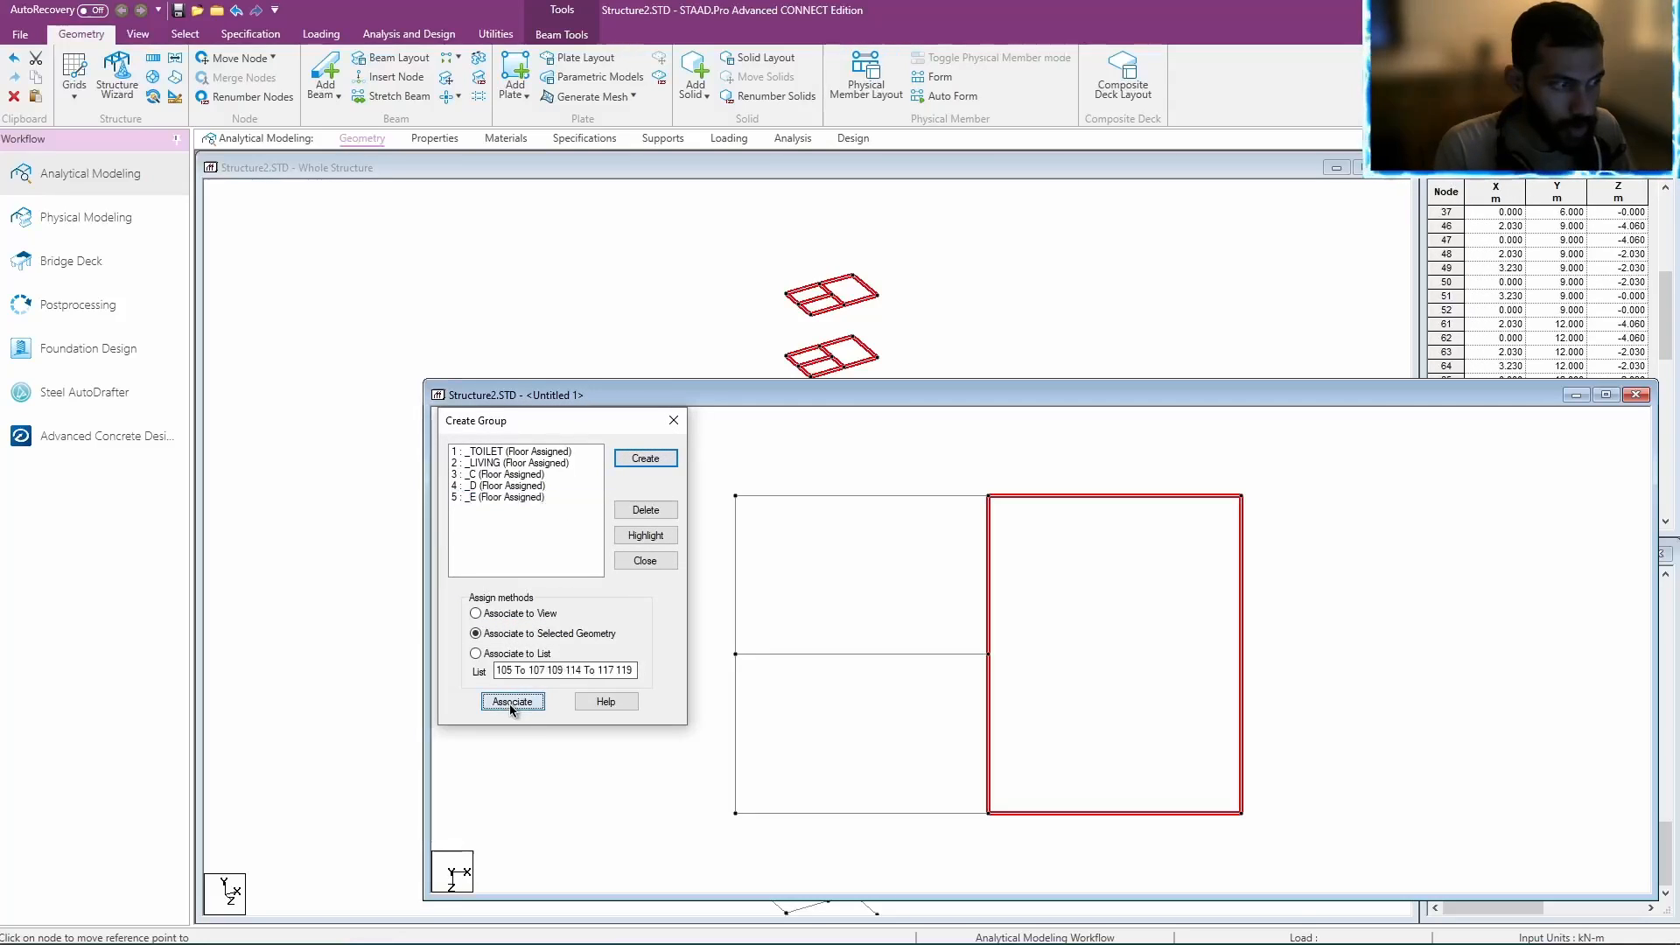
# Close the separate plan view and examine the TOILET and LIVING floor groups in the group list against the whole structure.
pyautogui.click(673, 420)
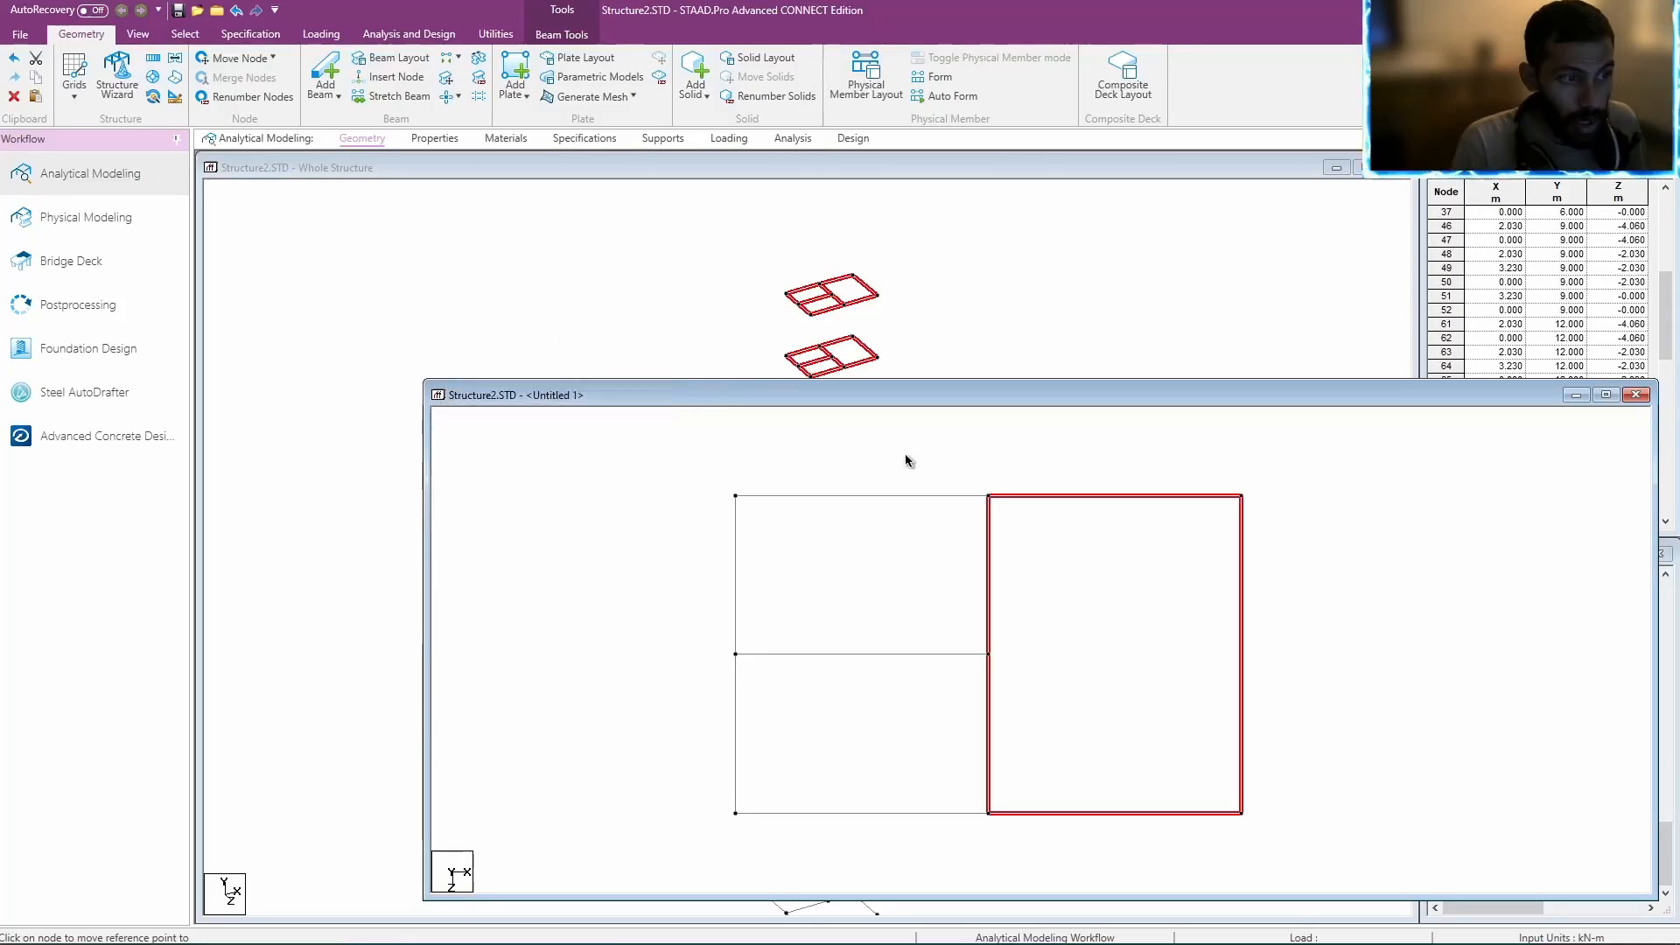
pyautogui.click(1636, 396)
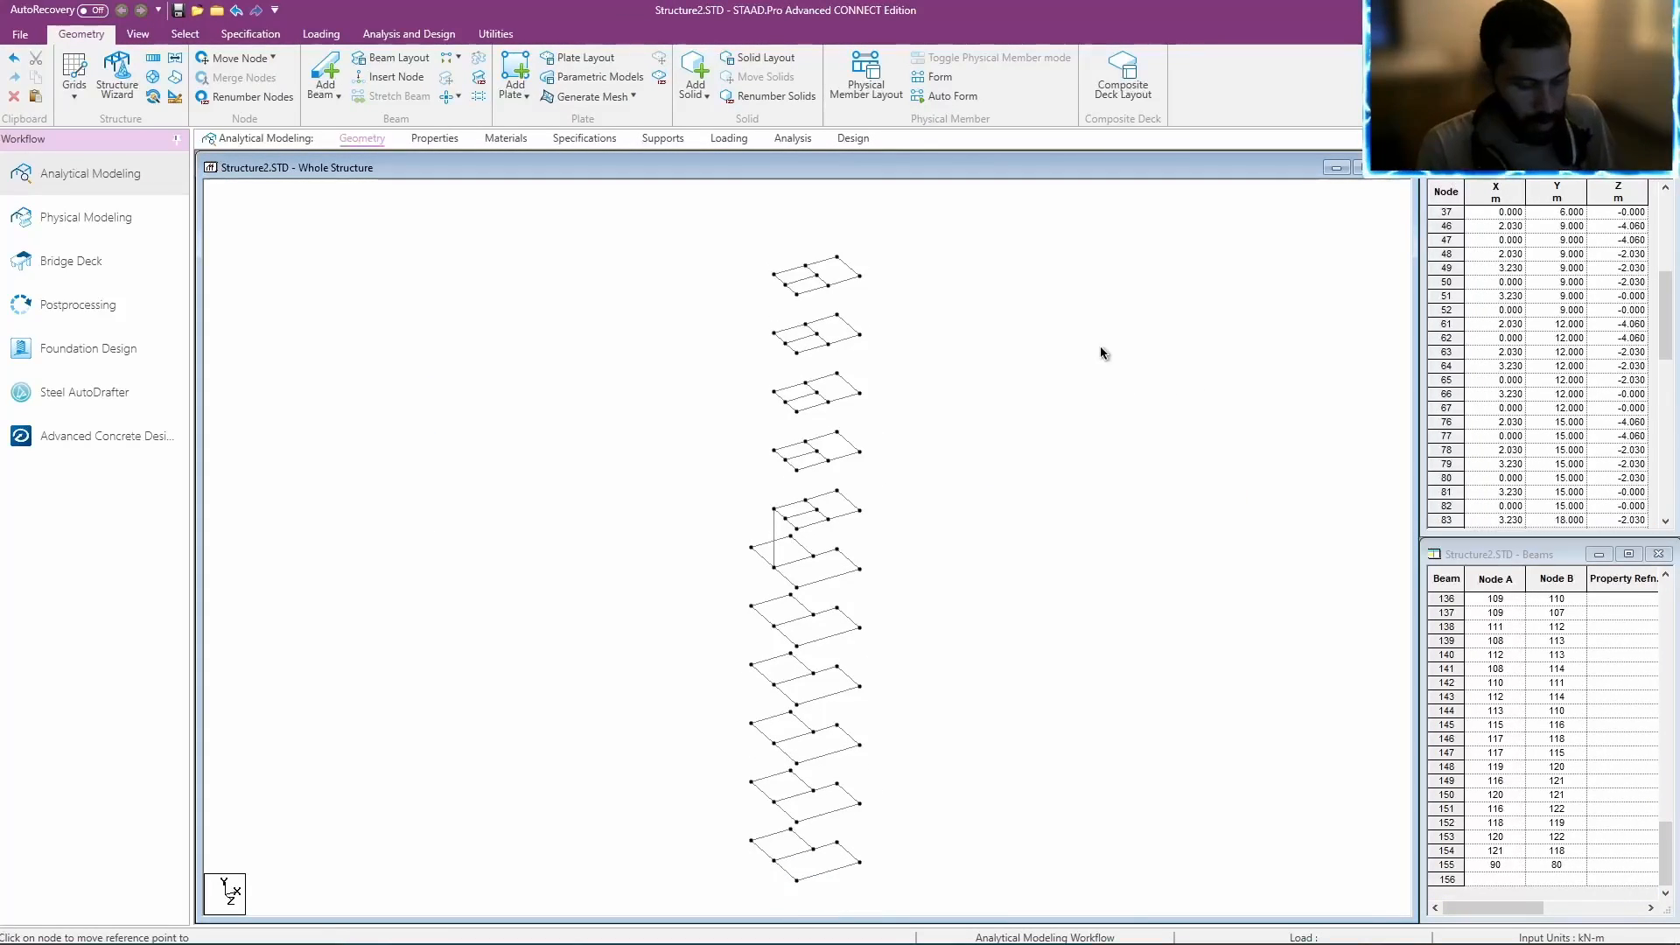
pyautogui.hotkey('ctrl', 'g')
pyautogui.click(289, 225)
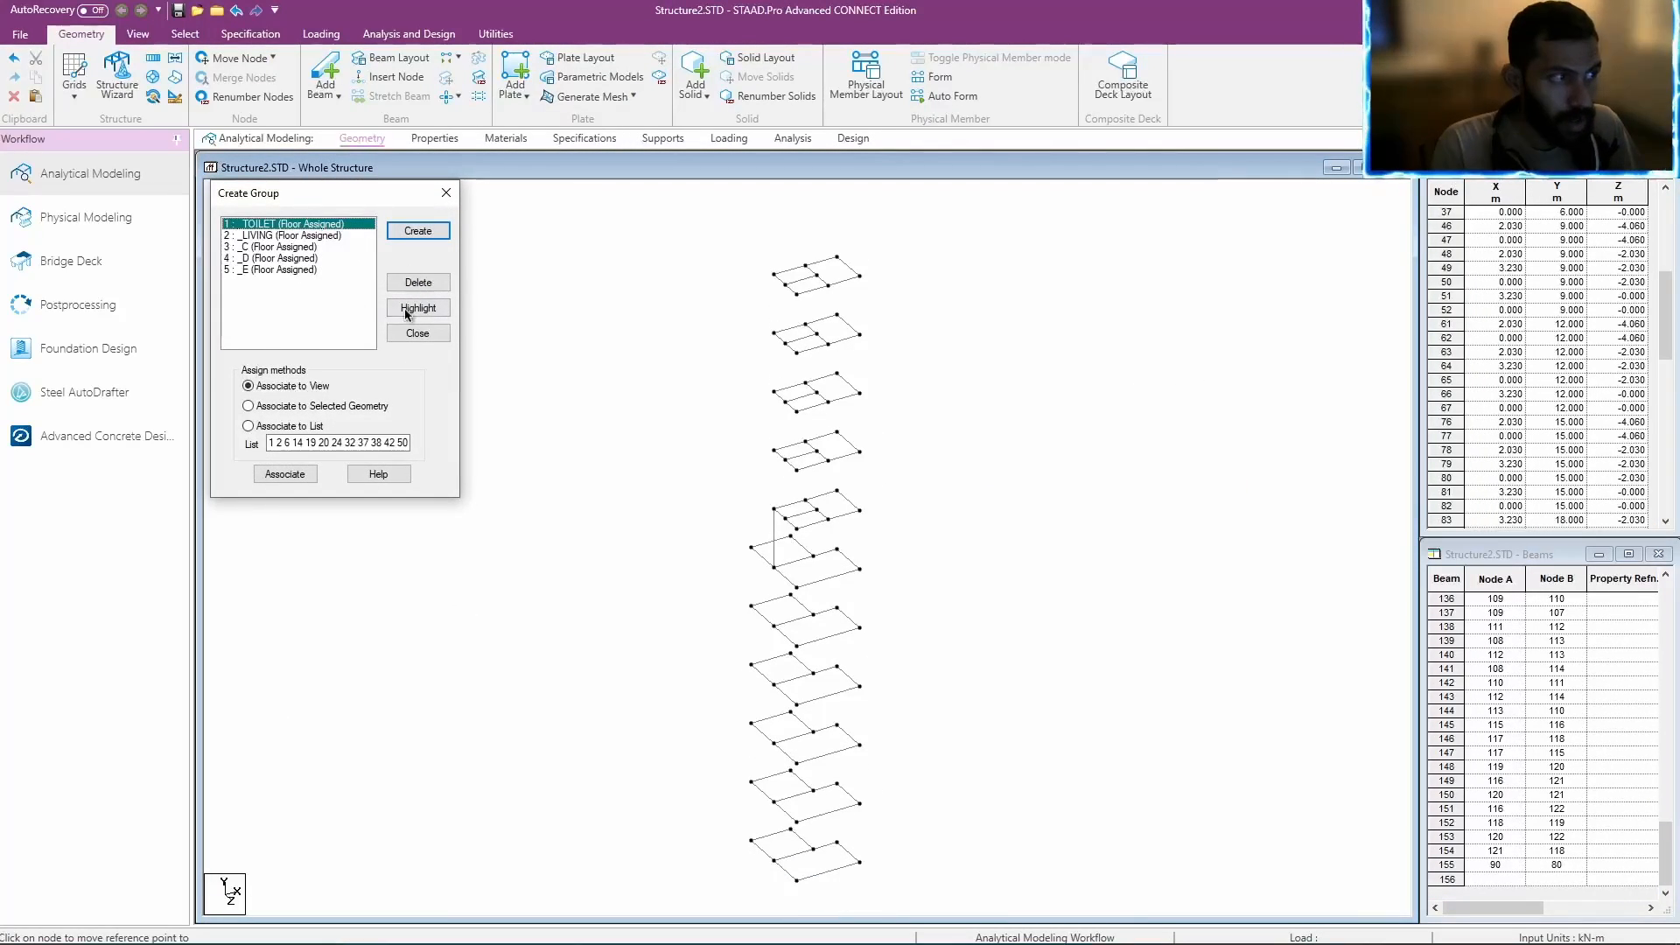
pyautogui.click(405, 311)
pyautogui.click(288, 235)
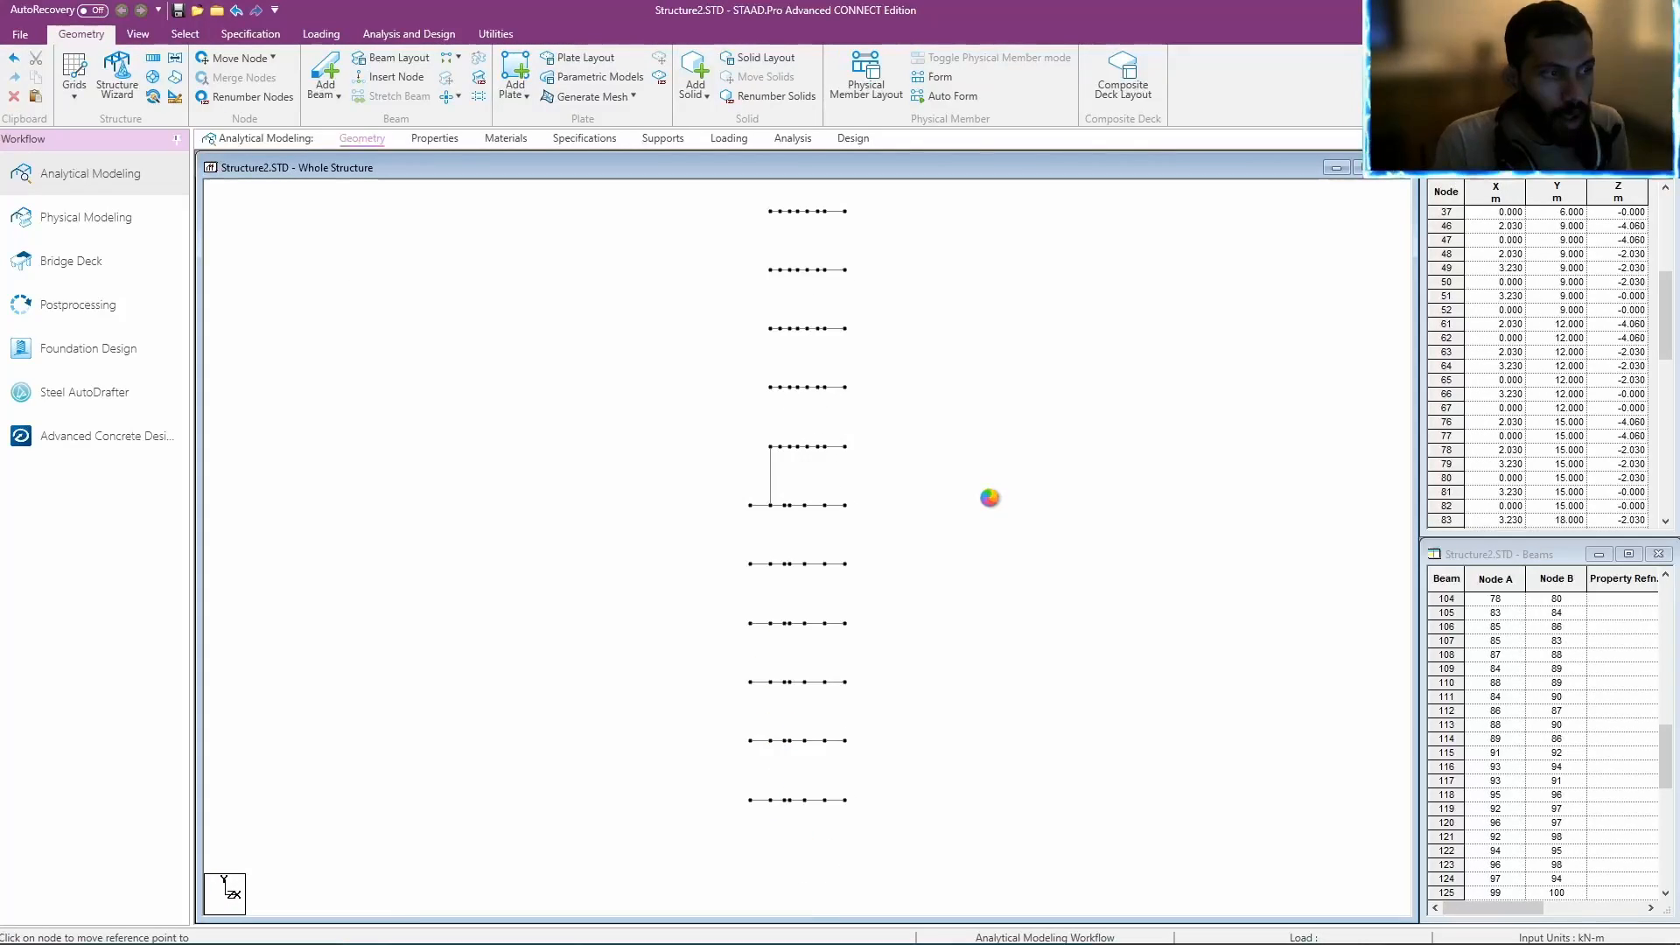
pyautogui.moveTo(733, 500); pyautogui.dragTo(958, 827)
pyautogui.moveTo(1012, 627); pyautogui.dragTo(997, 553, button='middle')
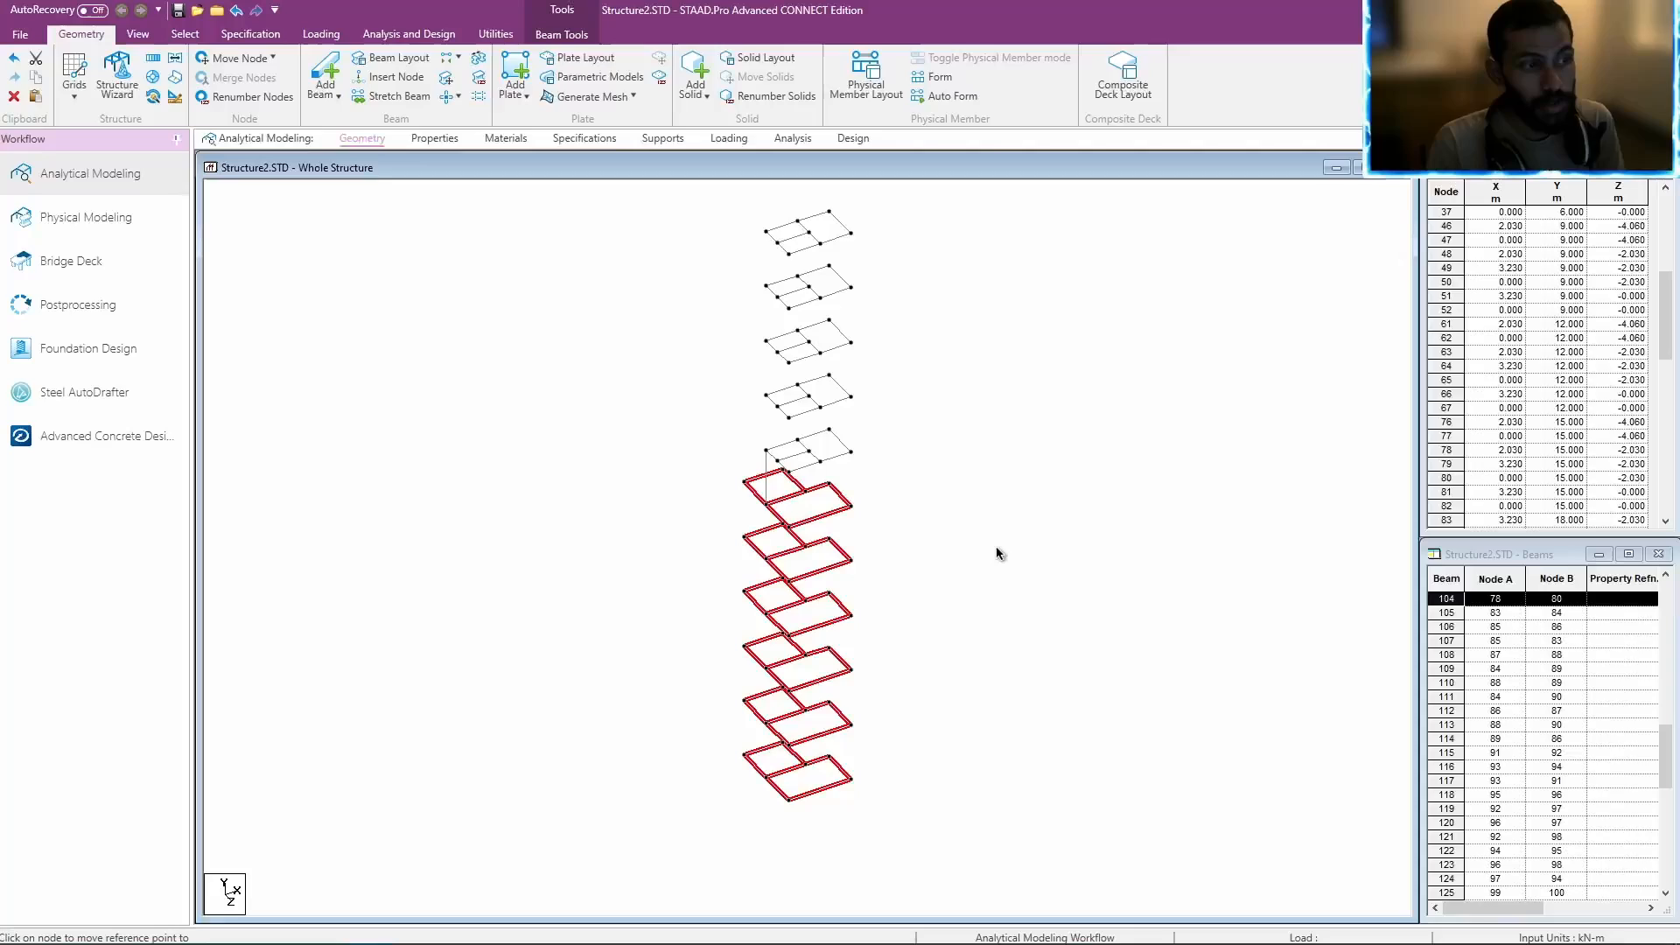
pyautogui.rightClick(978, 442)
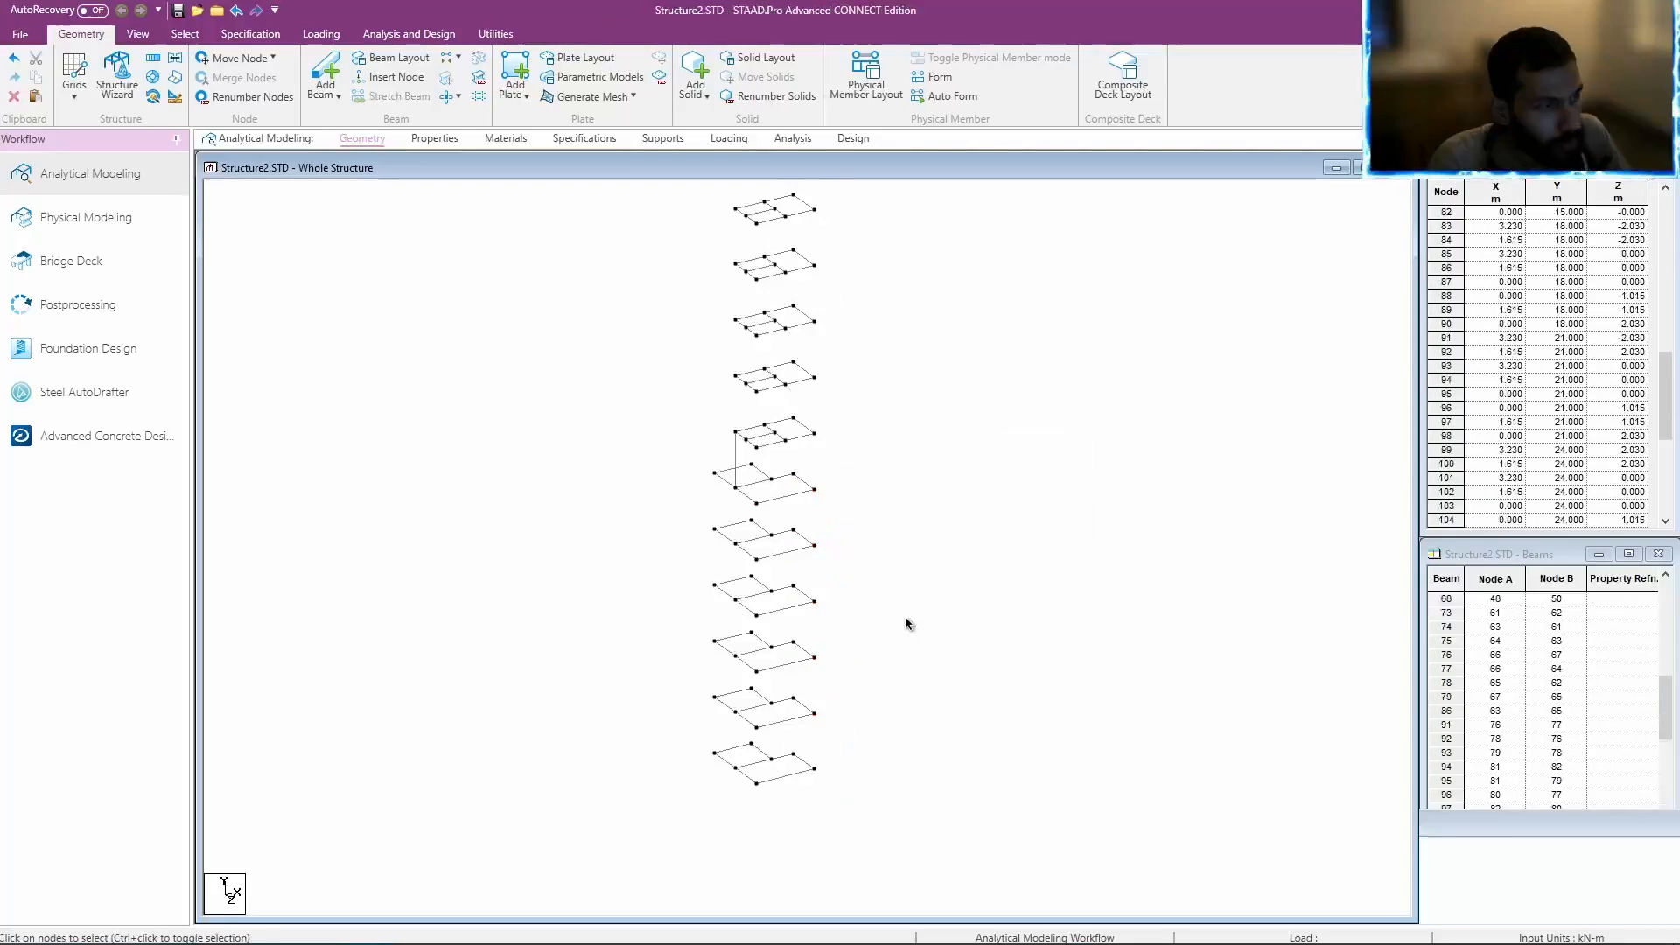
# Select the beams of the six lower levels in elevation and show only those in the view.
pyautogui.moveTo(906, 620); pyautogui.dragTo(679, 476, button='middle')
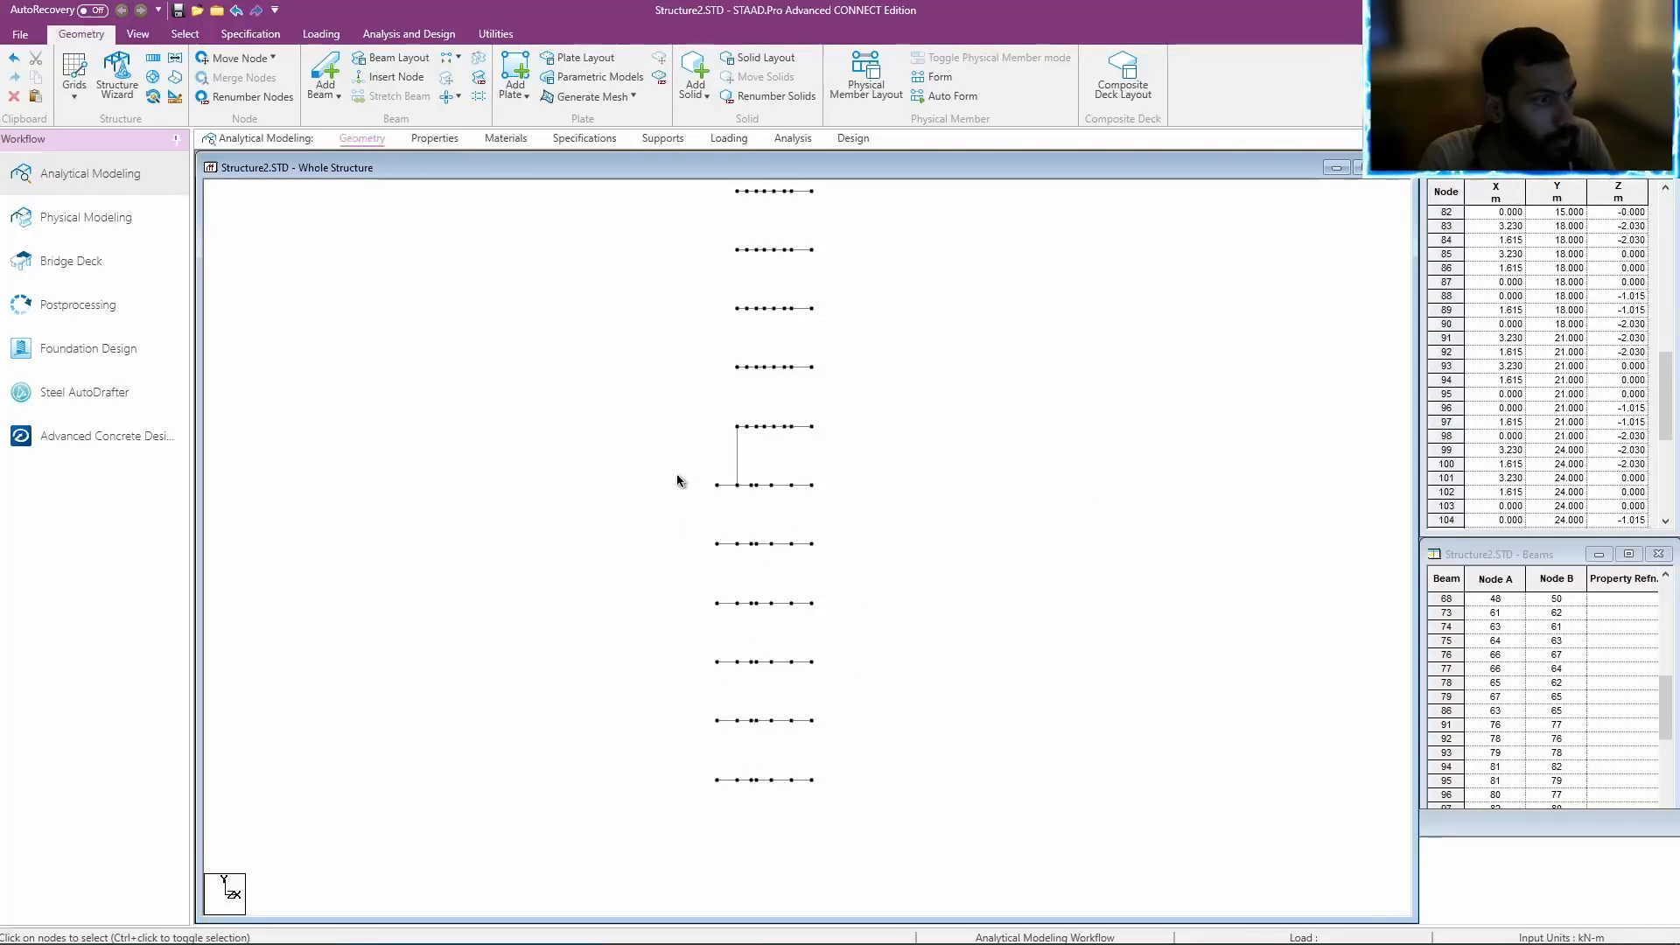
pyautogui.moveTo(678, 468); pyautogui.dragTo(946, 894)
pyautogui.rightClick(885, 576)
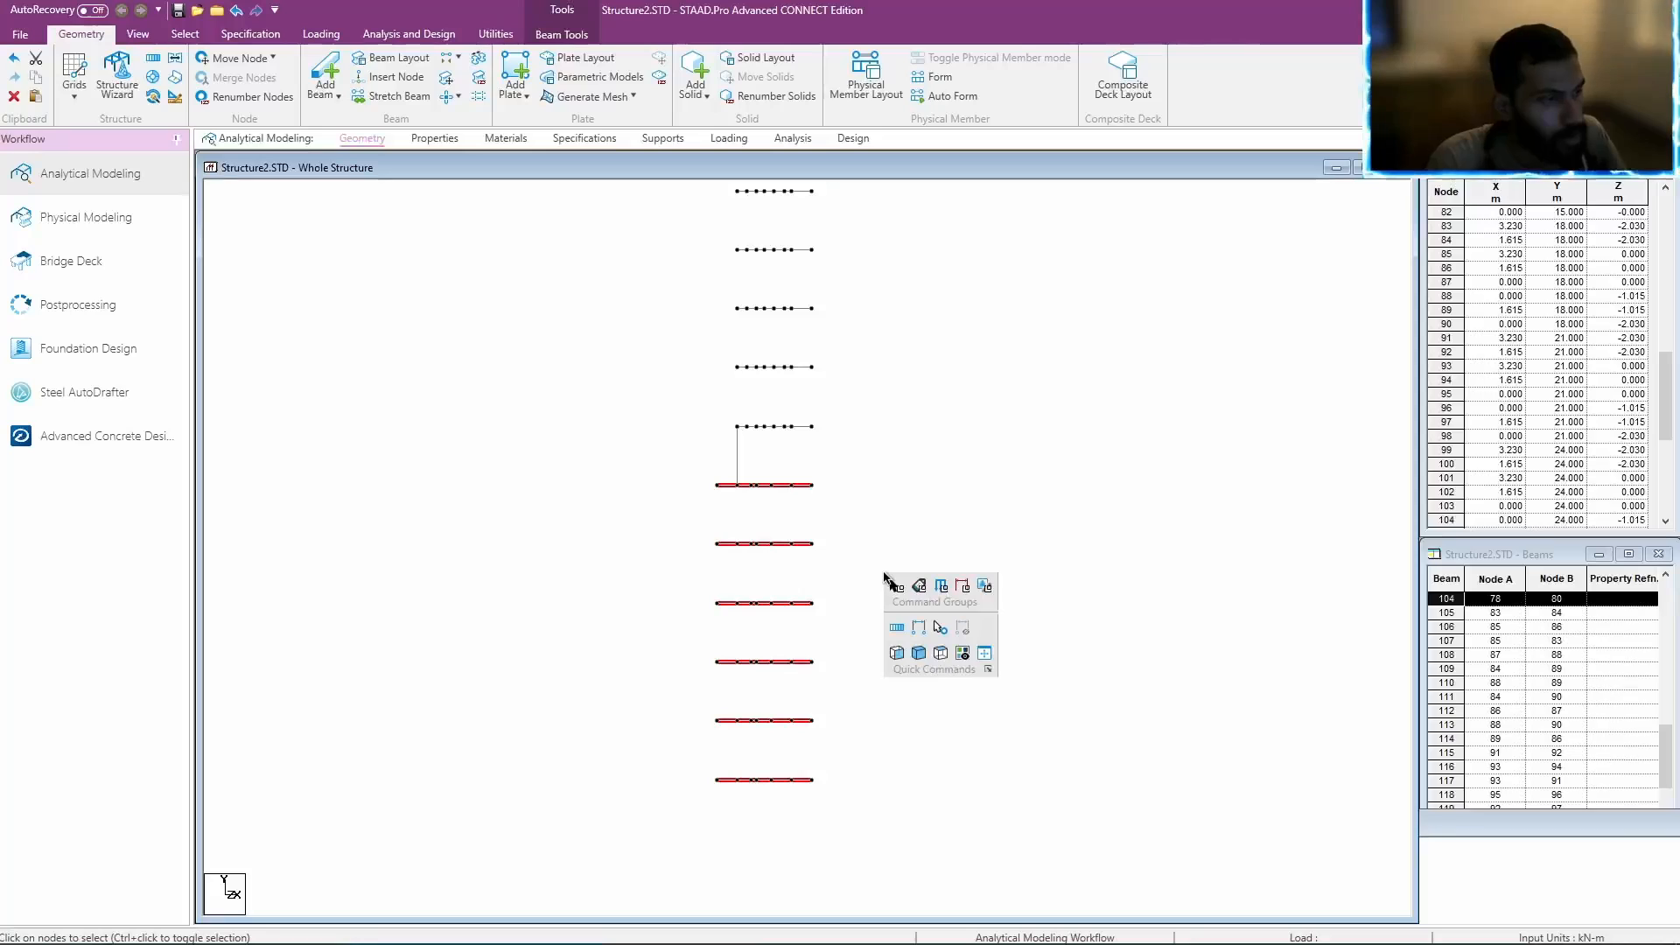
pyautogui.click(963, 654)
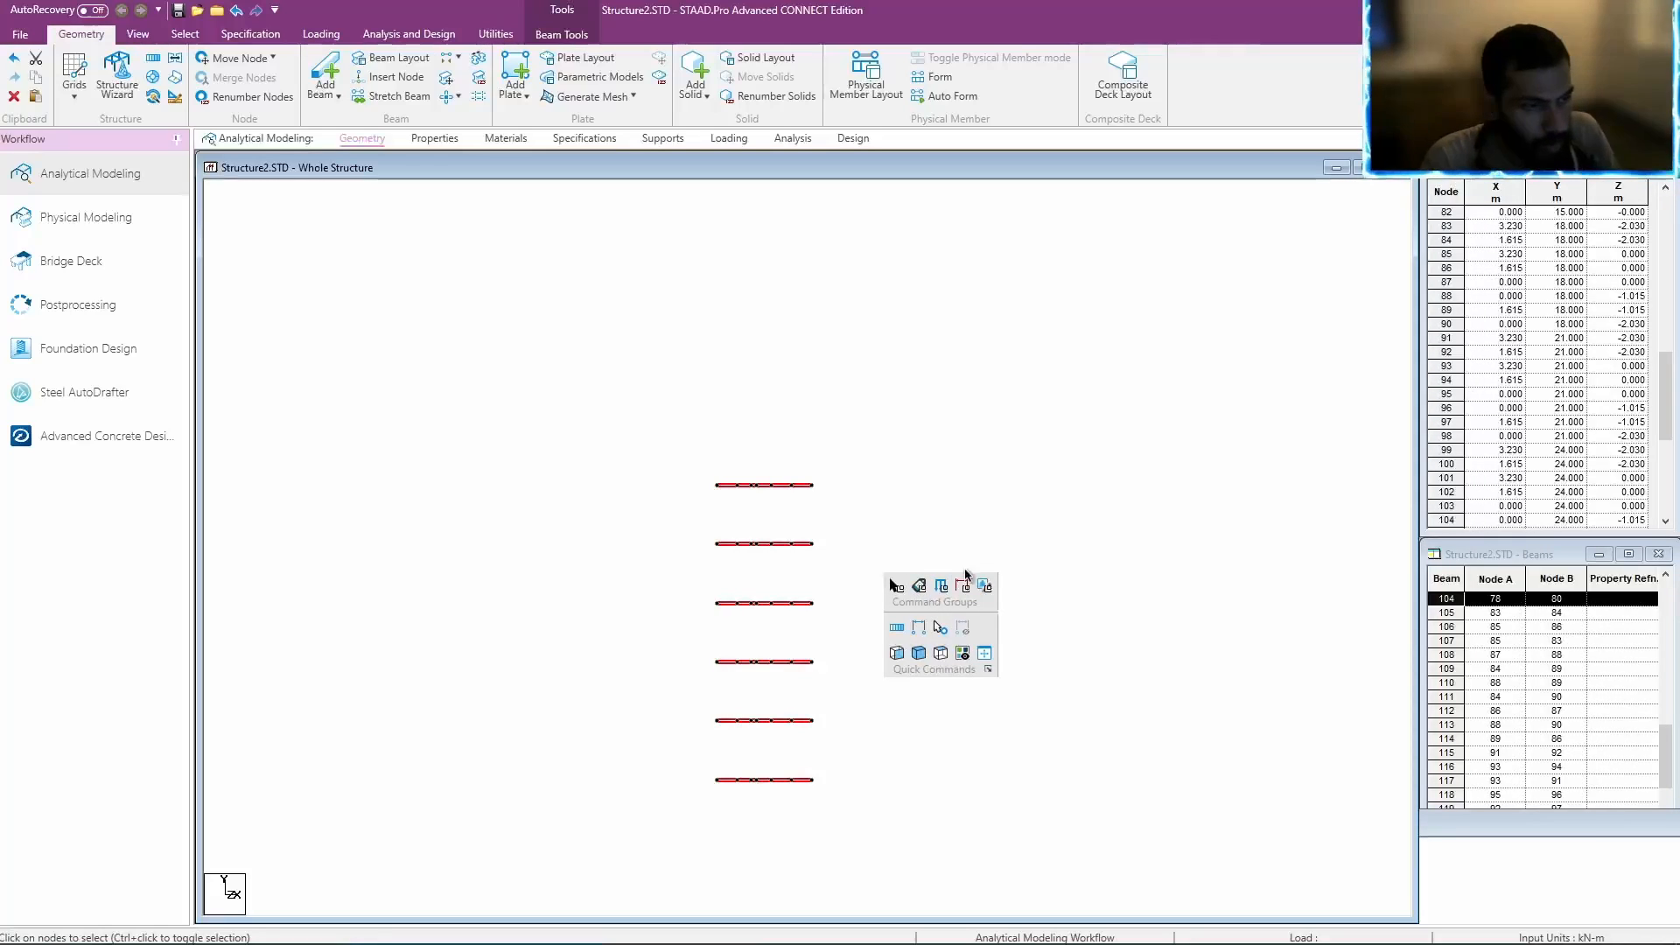
# Select all corner nodes of the isolated levels in plan, except the inner T-junction, and connect them with columns along the Y axis.
pyautogui.press('Down')
pyautogui.press('Down')
pyautogui.press('Down')
pyautogui.press('Down')
pyautogui.press('Down')
pyautogui.moveTo(946, 533); pyautogui.dragTo(939, 555, button='middle')
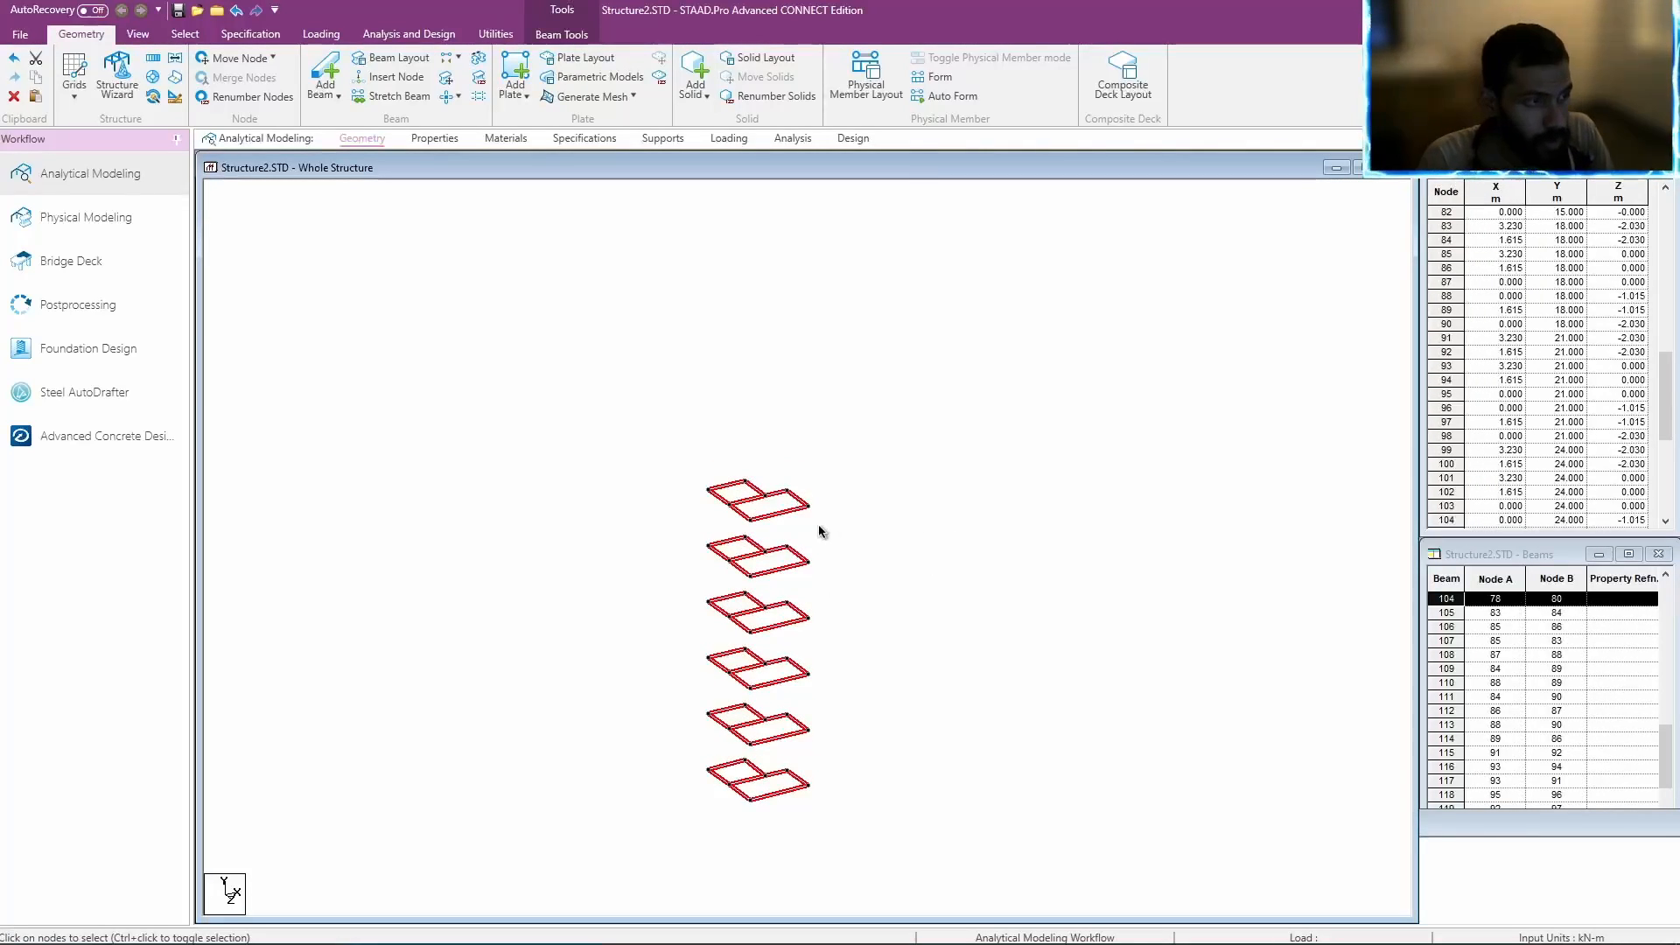
pyautogui.press('Down')
pyautogui.press('Down')
pyautogui.press('Down')
pyautogui.press('Down')
pyautogui.press('Down')
pyautogui.press('Down')
pyautogui.press('Down')
pyautogui.press('Down')
pyautogui.press('Down')
pyautogui.press('Down')
pyautogui.press('Down')
pyautogui.press('Down')
pyautogui.press('Up')
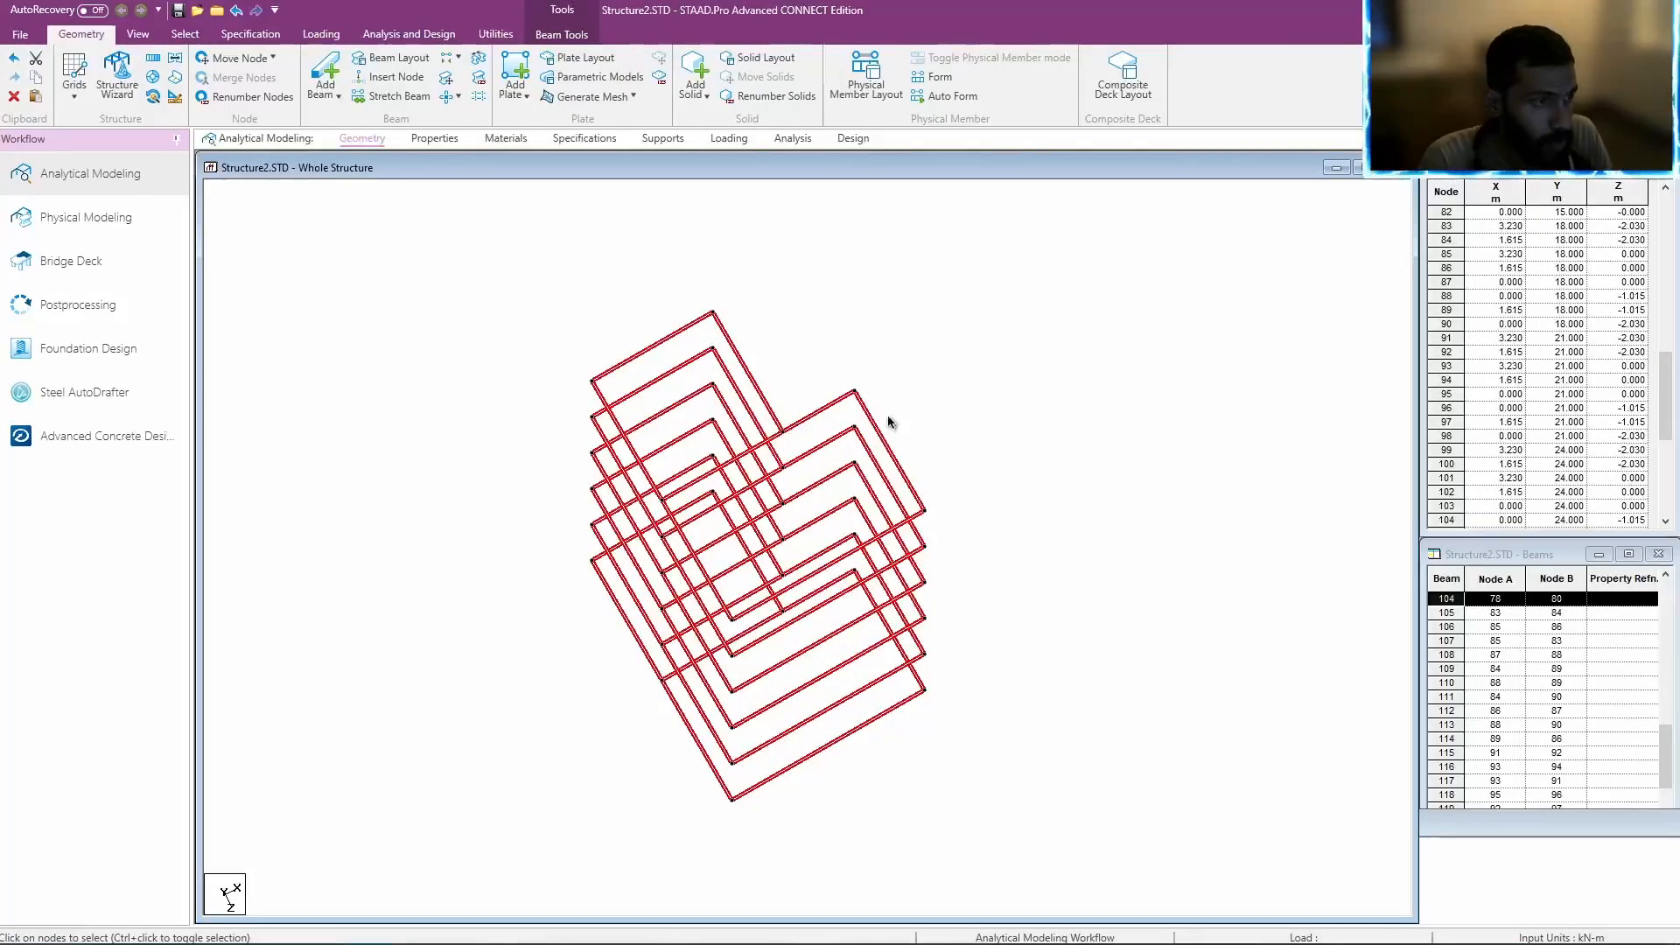
pyautogui.press('Up')
pyautogui.press('Up')
pyautogui.press('Down')
pyautogui.press('Up')
pyautogui.press('Up')
pyautogui.press('Up')
pyautogui.press('Up')
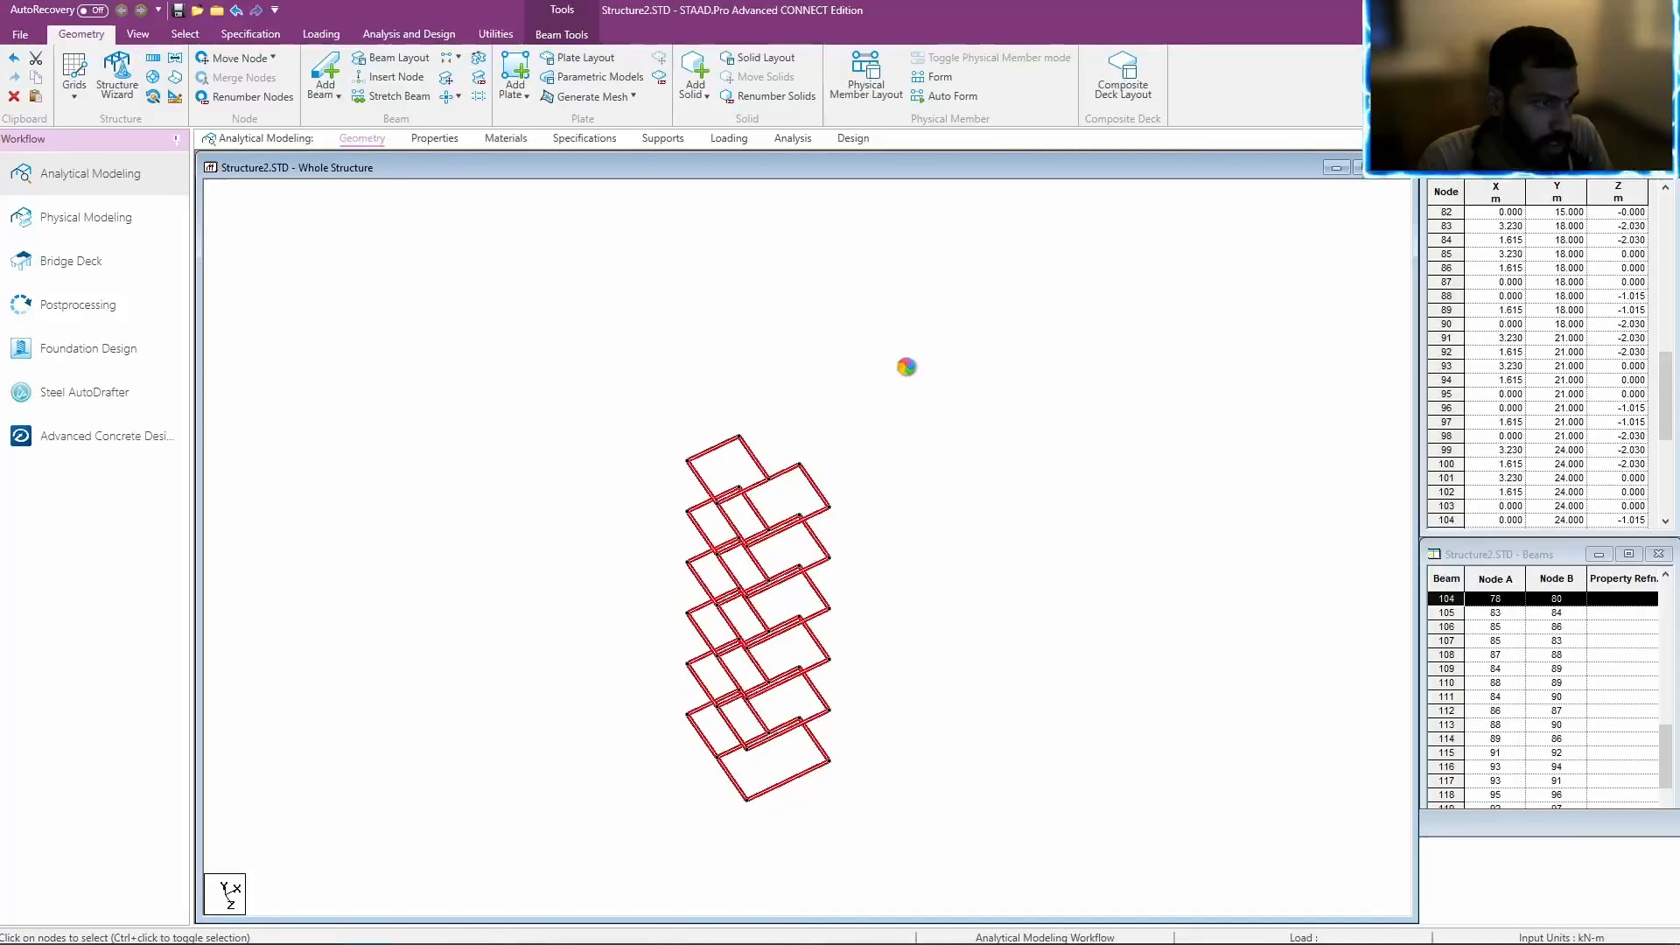
pyautogui.press('Down')
pyautogui.press('Down')
pyautogui.press('Down')
pyautogui.press('Down')
pyautogui.press('Down')
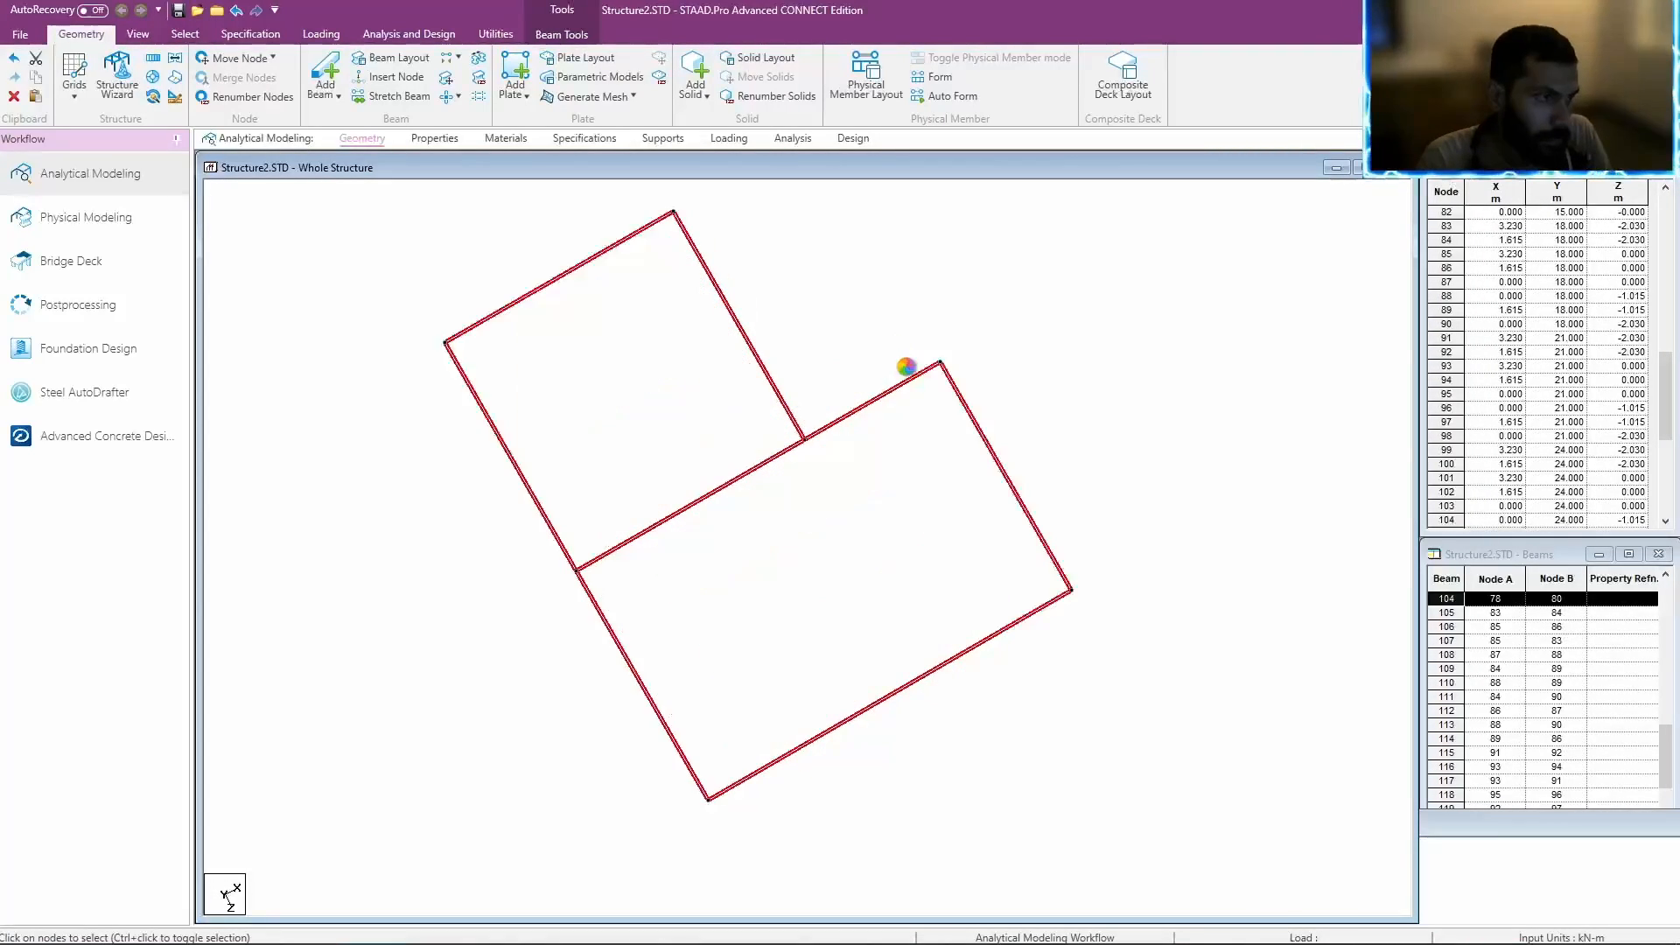
pyautogui.click(906, 365)
pyautogui.moveTo(859, 353); pyautogui.dragTo(875, 438, button='middle')
pyautogui.rightClick(841, 353)
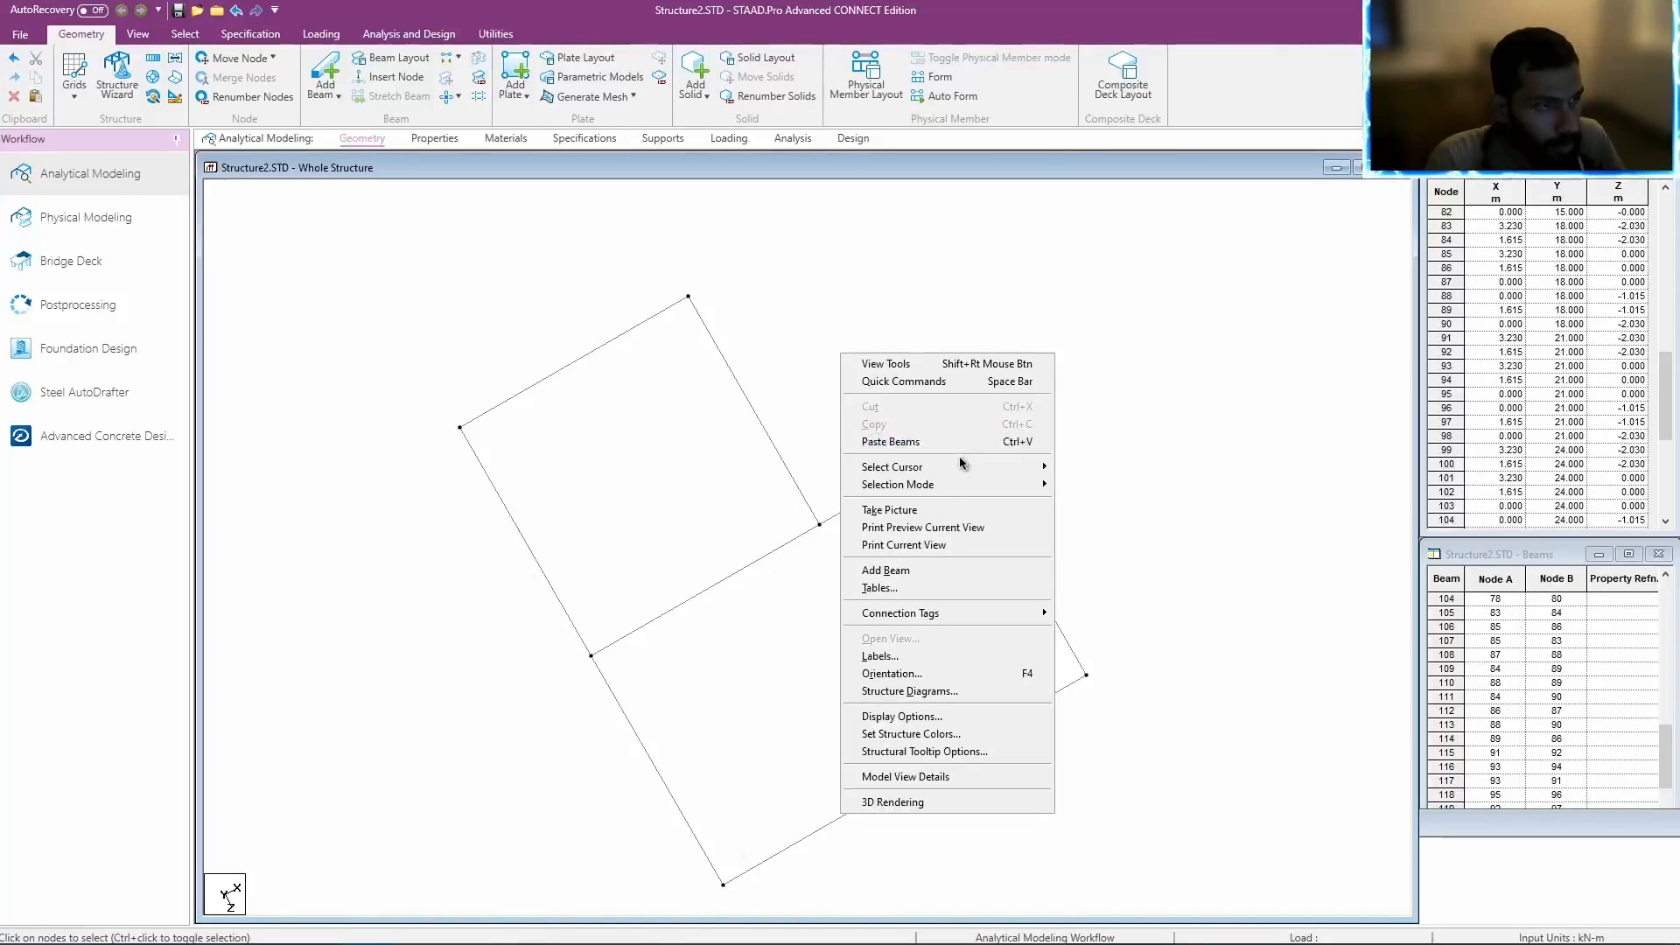
pyautogui.click(821, 393)
pyautogui.press('space')
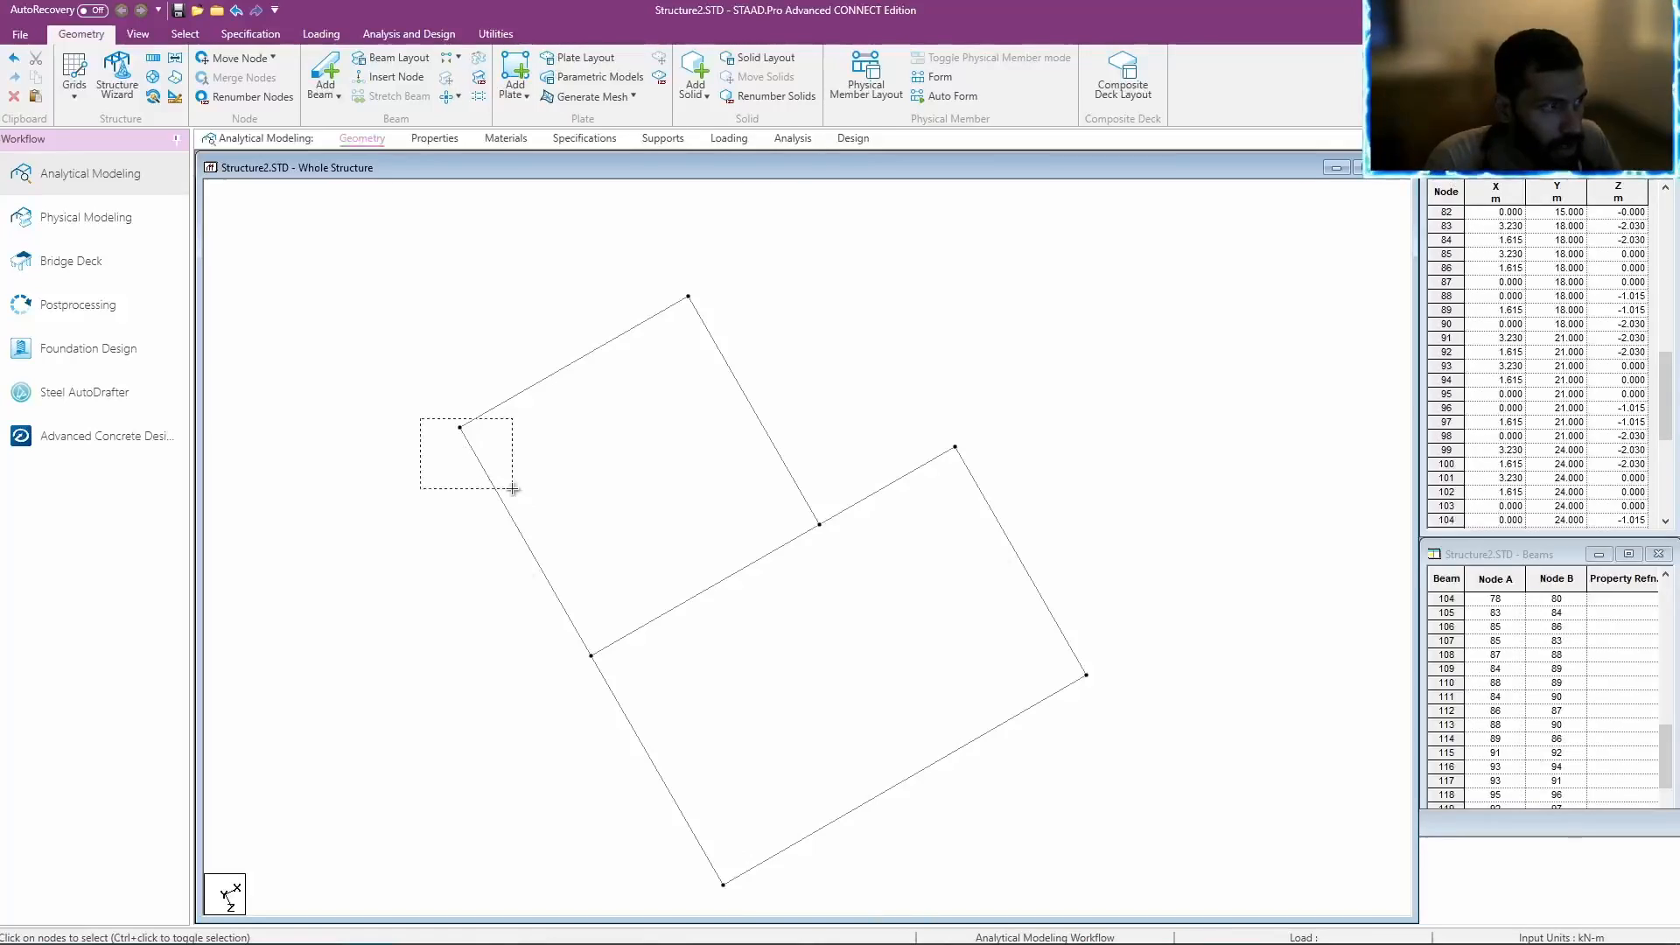
pyautogui.moveTo(513, 489); pyautogui.dragTo(514, 491)
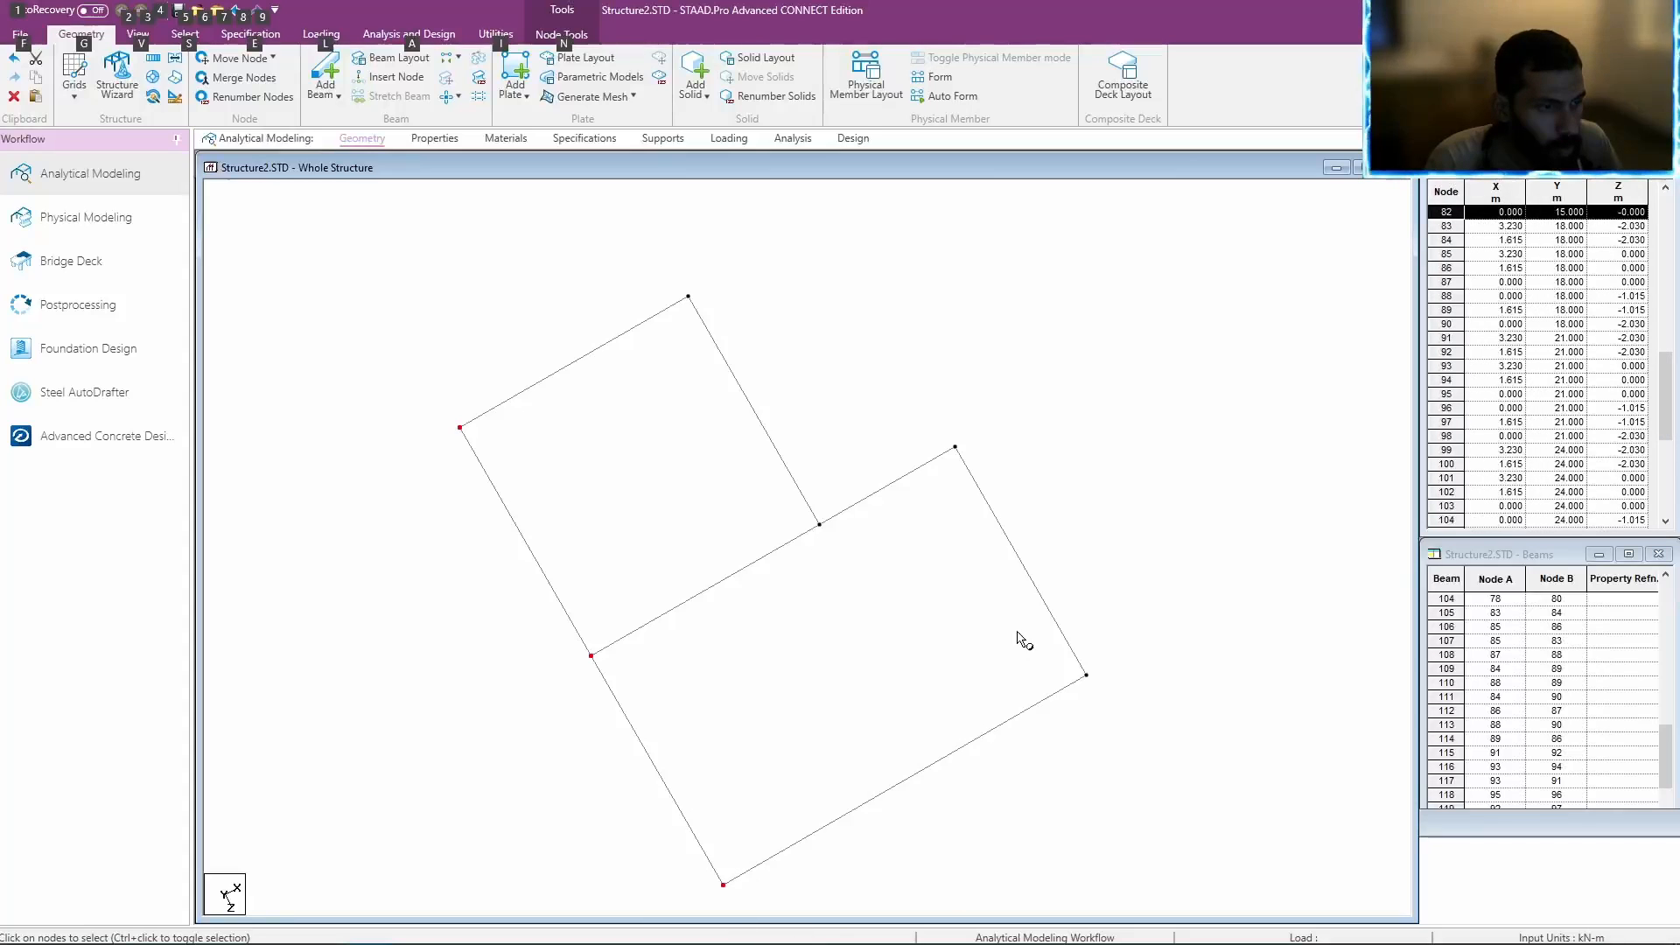
pyautogui.keyDown('ctrl'); pyautogui.moveTo(657, 245); pyautogui.dragTo(738, 362); pyautogui.keyUp('ctrl')
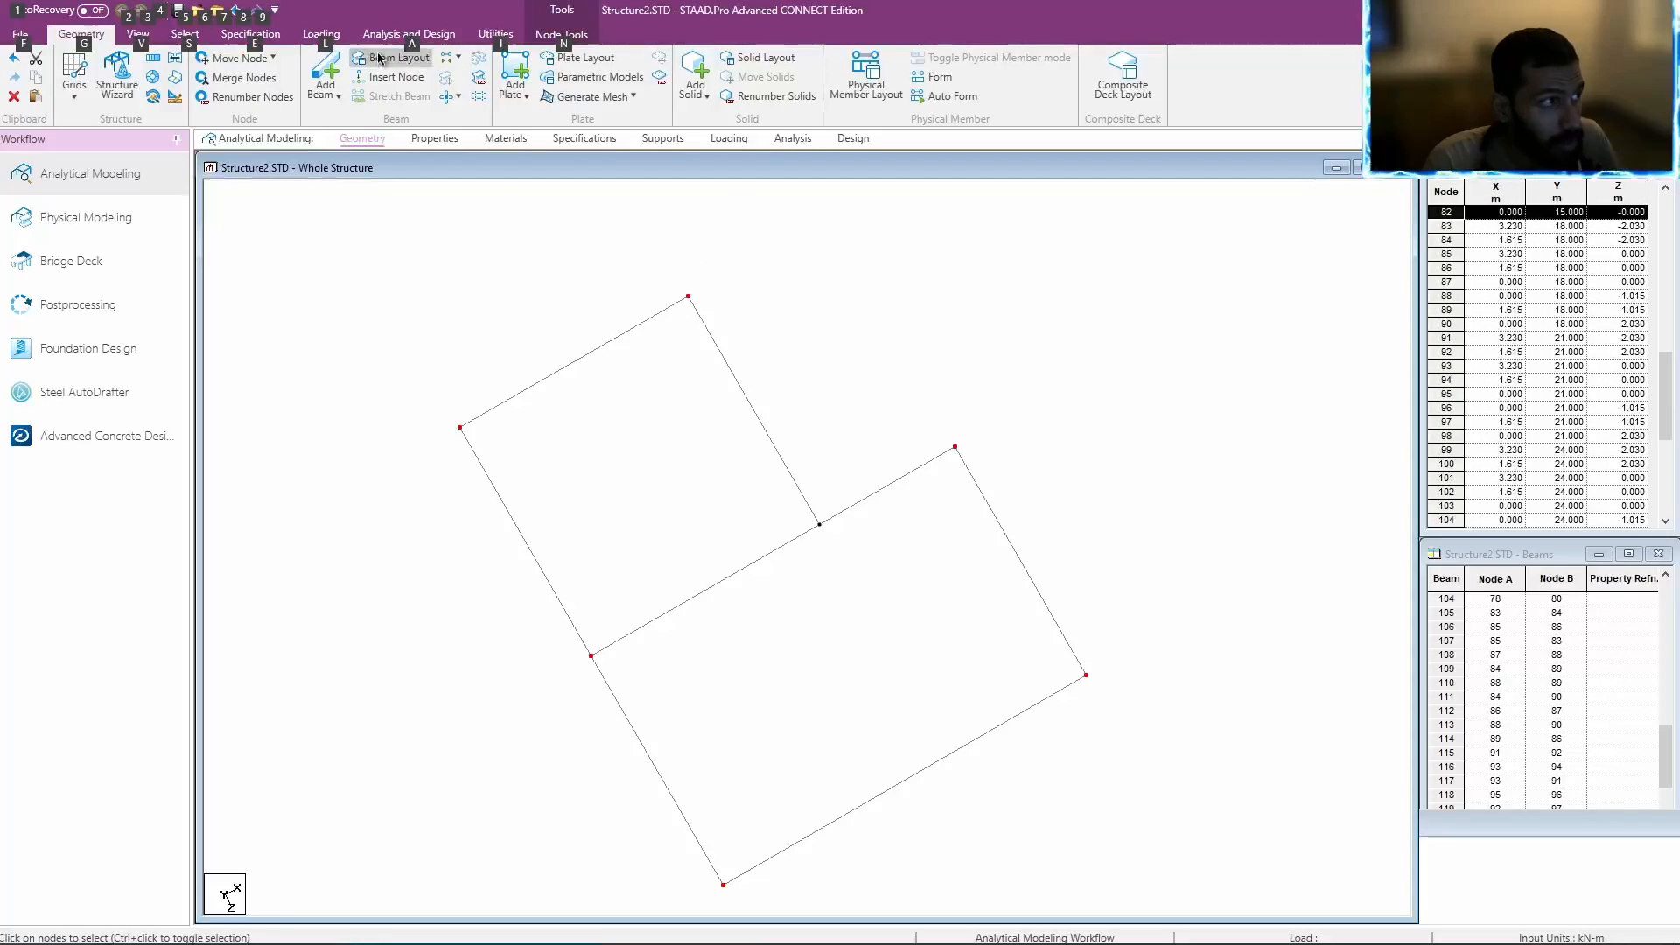
pyautogui.click(452, 57)
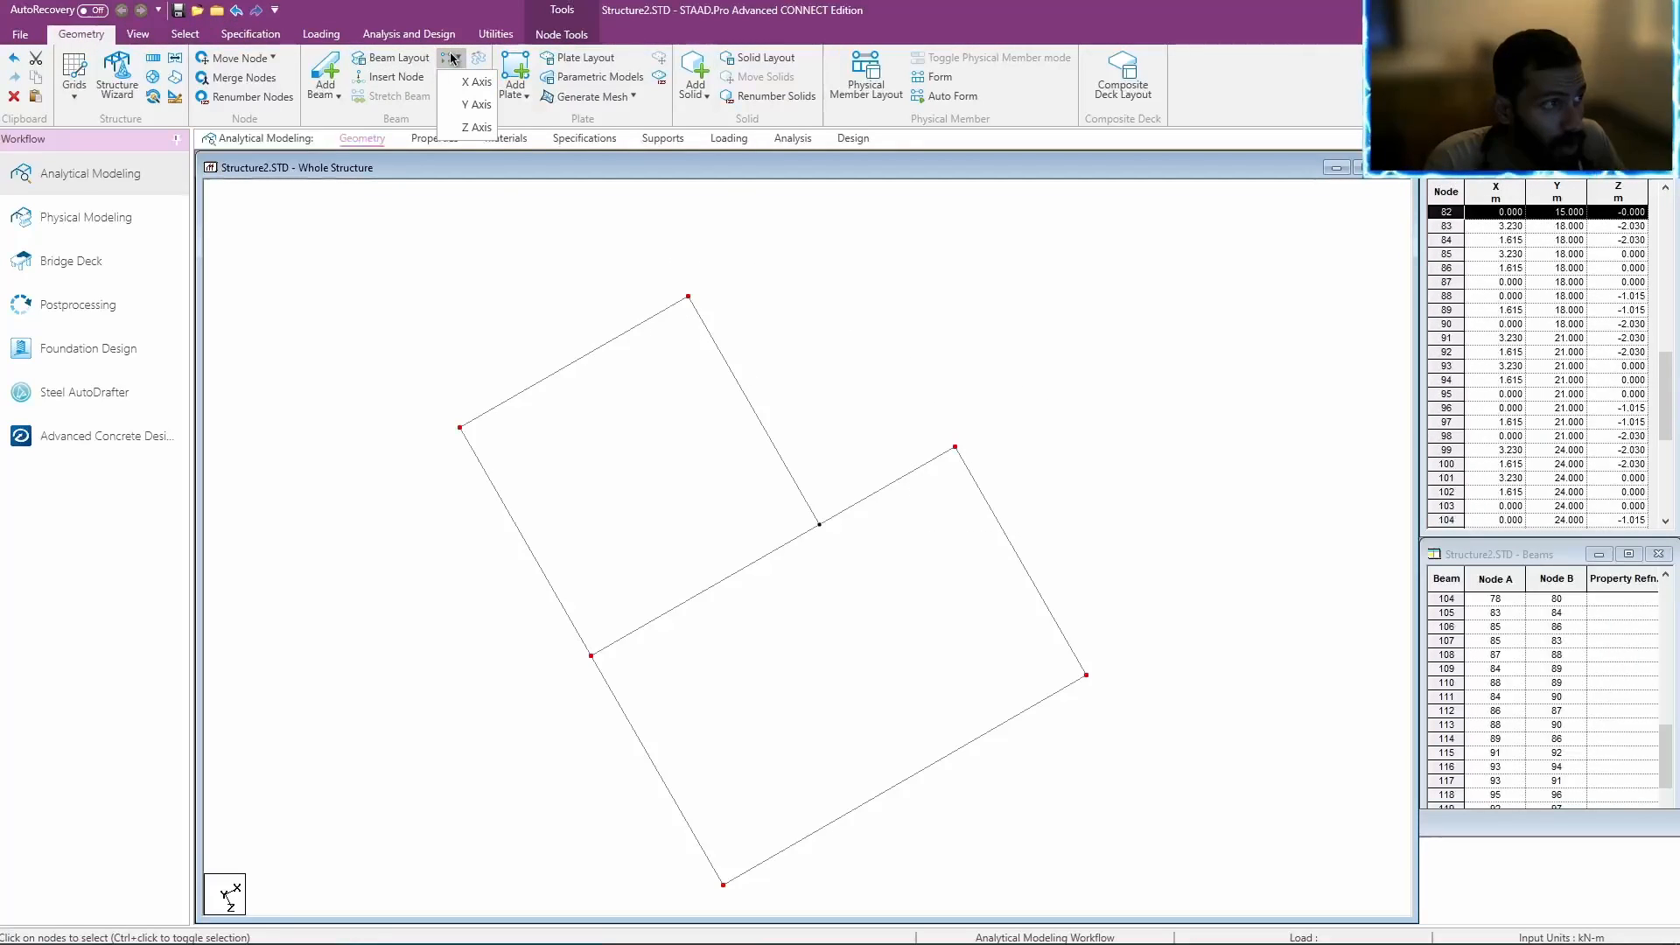
pyautogui.click(476, 104)
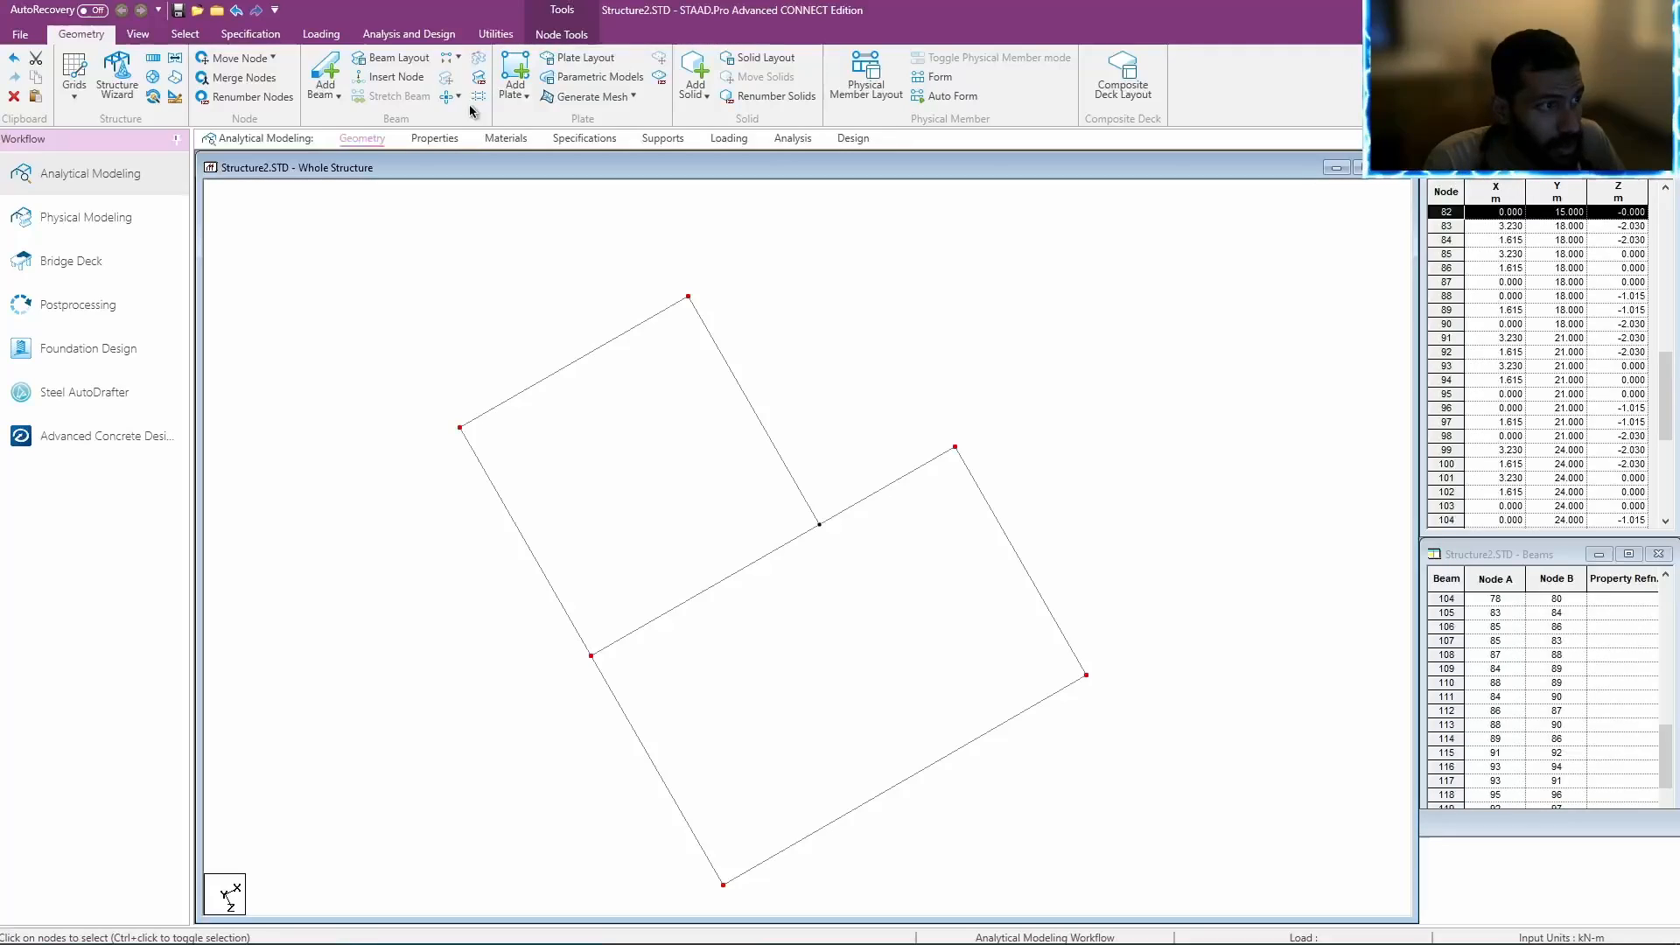
pyautogui.click(904, 517)
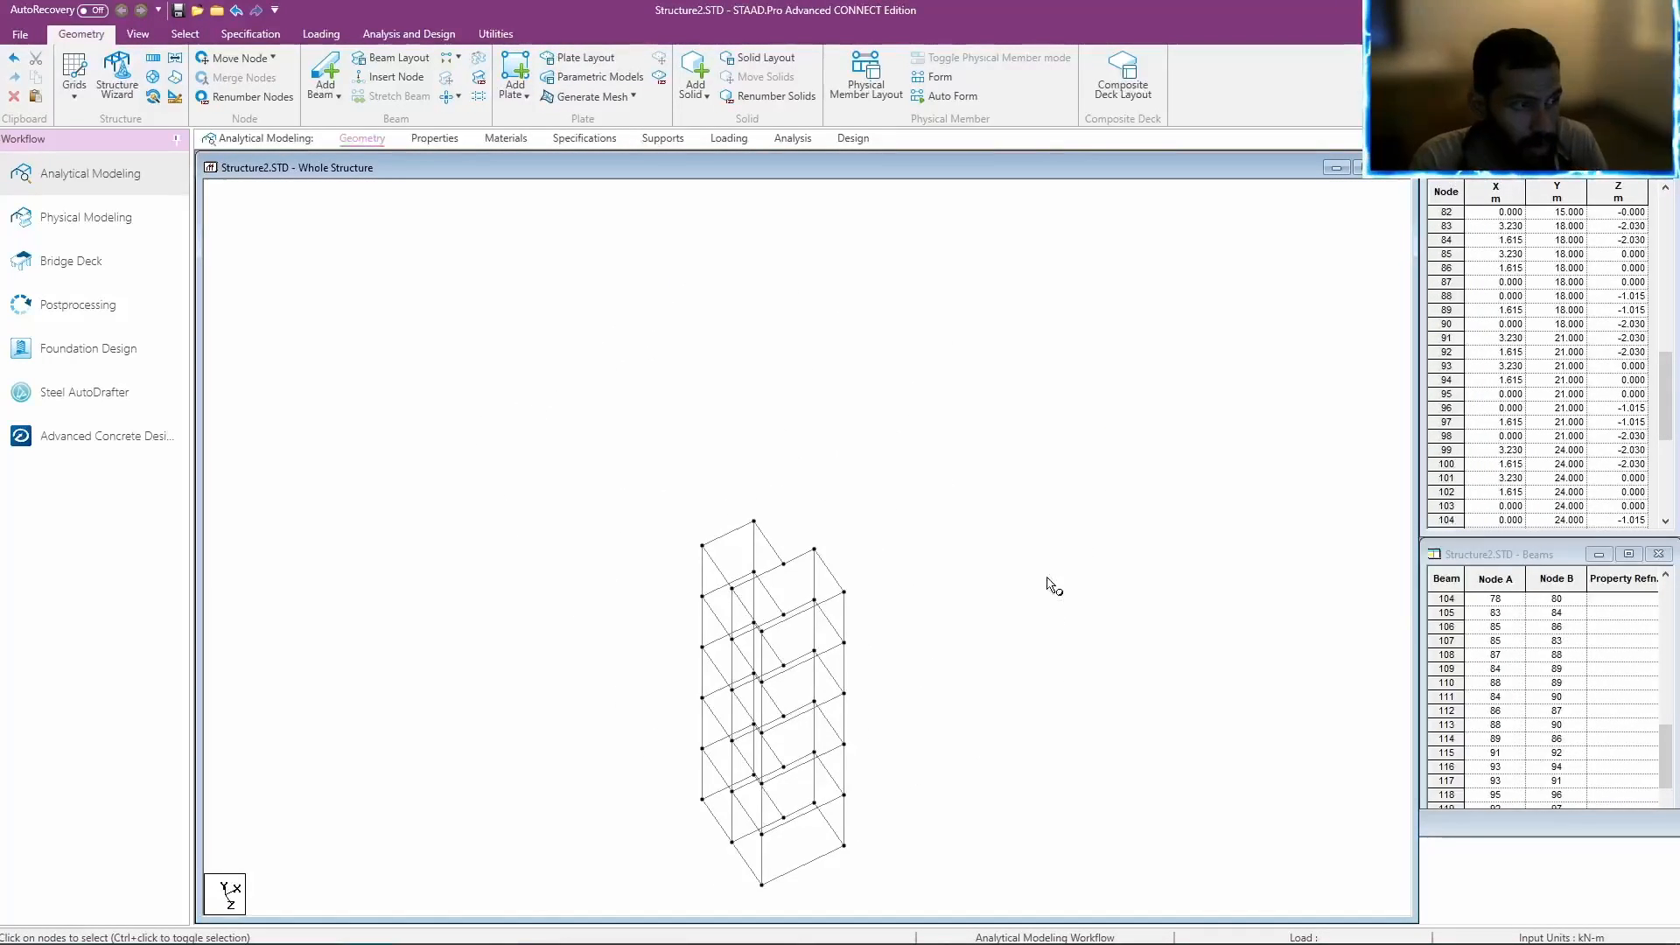
# Delete the beams of the lowest level in elevation, including the orphan nodes they leave behind.
pyautogui.press('Up')
pyautogui.press('Up')
pyautogui.press('Up')
pyautogui.press('Up')
pyautogui.press('Up')
pyautogui.press('Up')
pyautogui.press('Up')
pyautogui.press('Up')
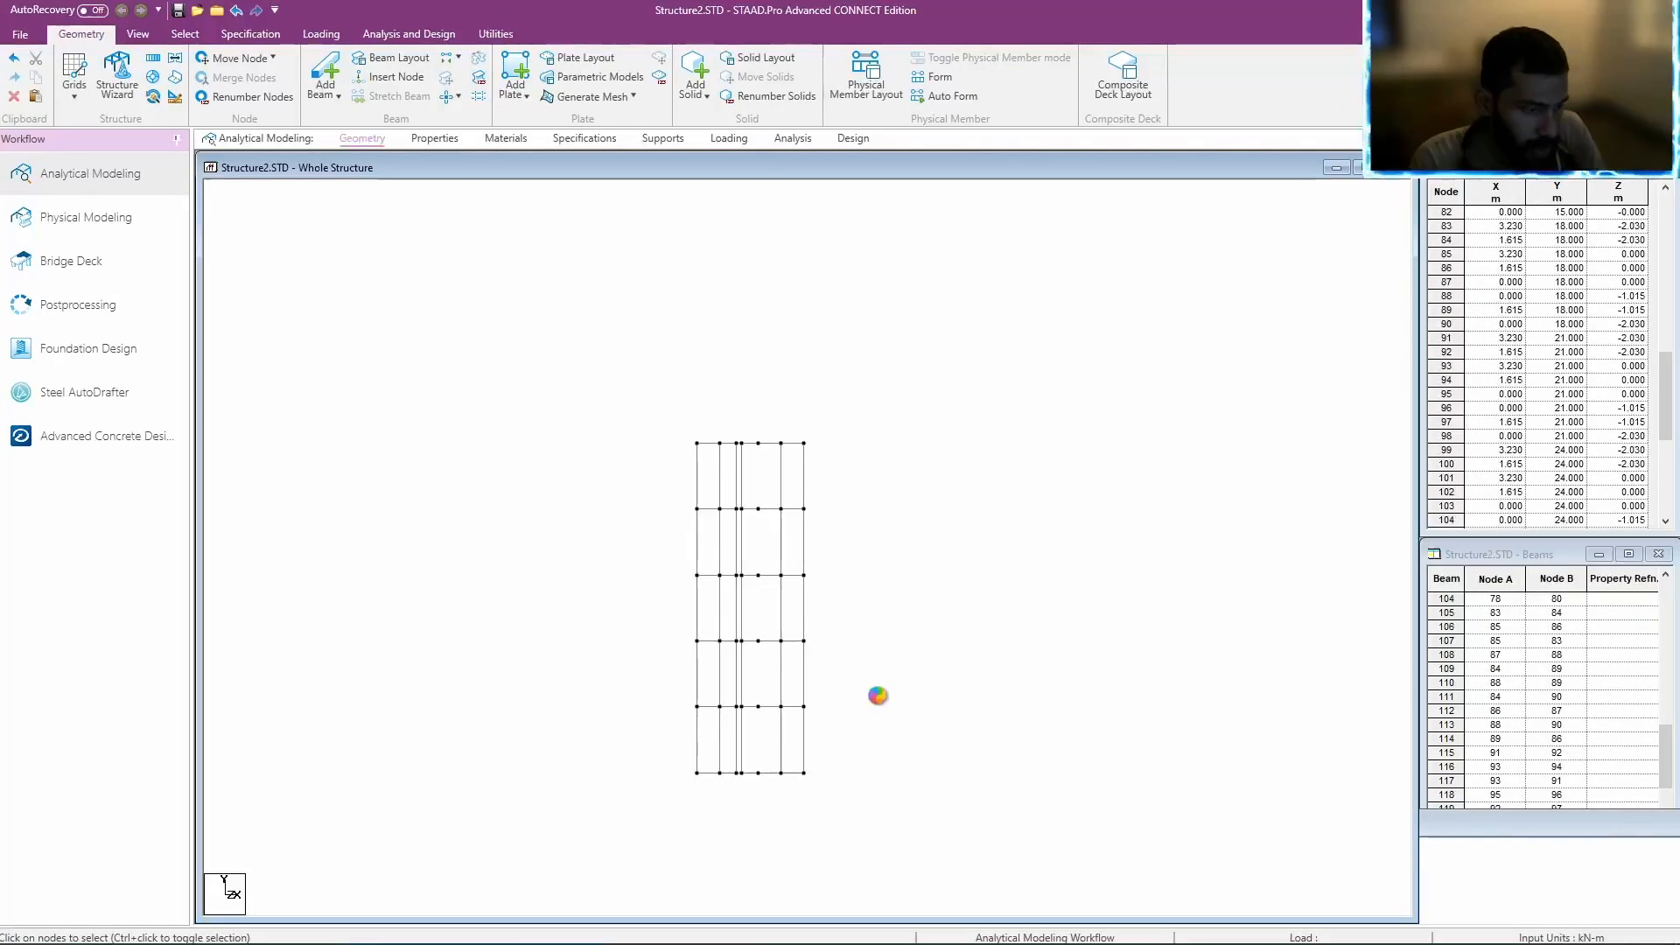
pyautogui.moveTo(658, 756); pyautogui.dragTo(930, 847)
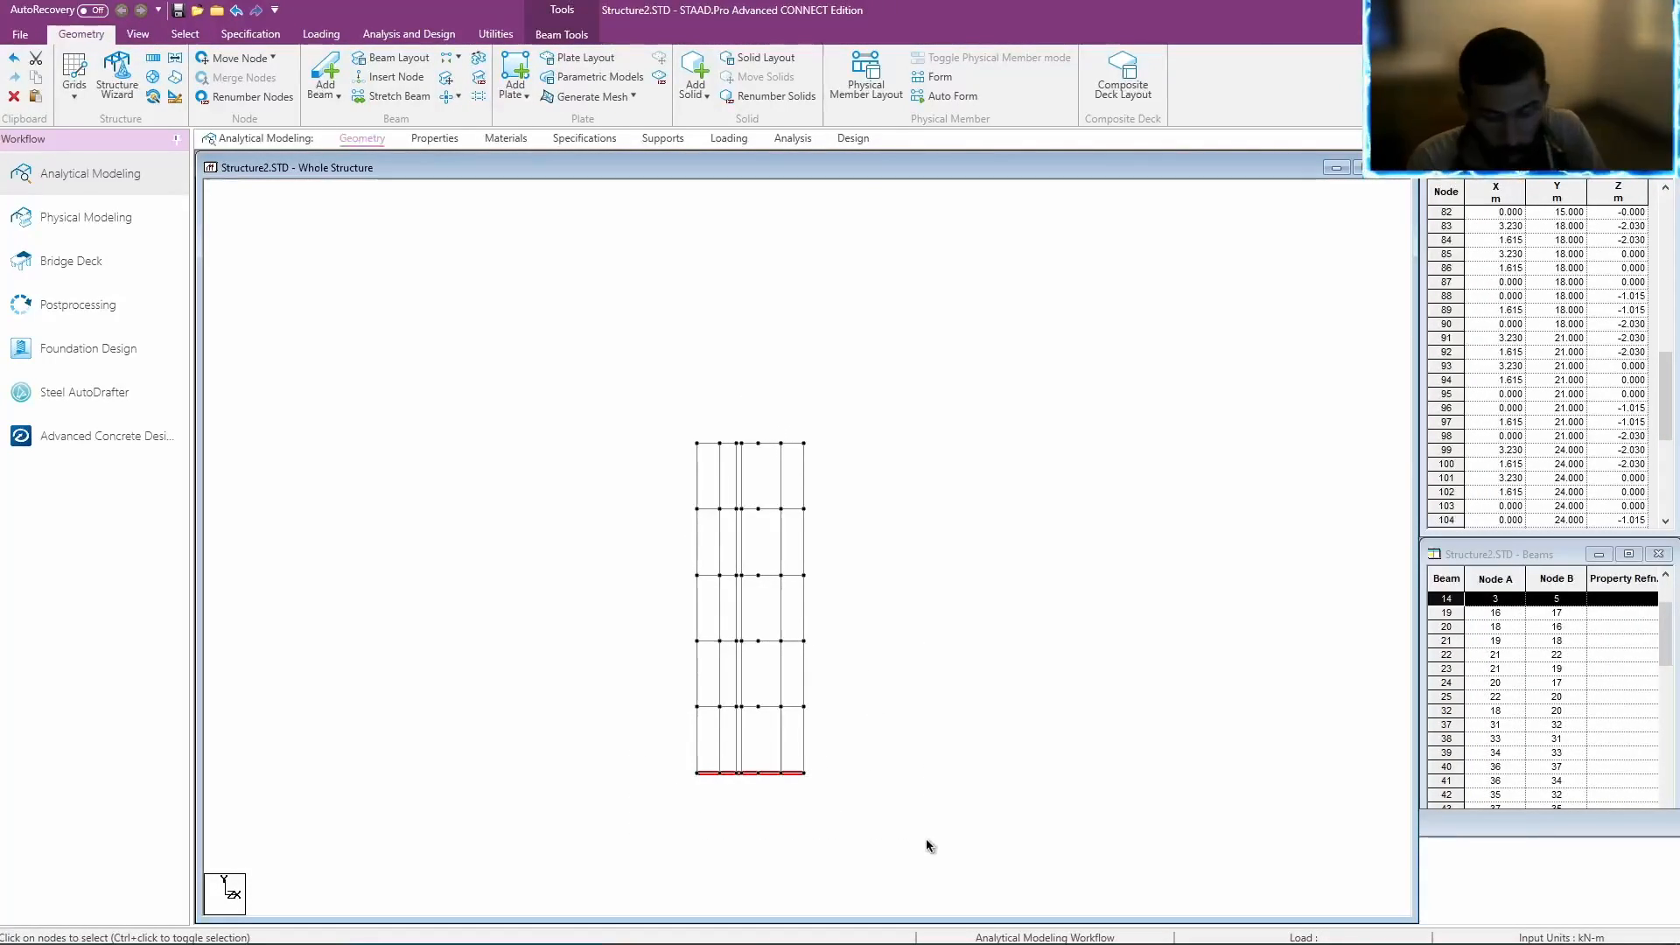
pyautogui.press('Delete')
pyautogui.click(889, 518)
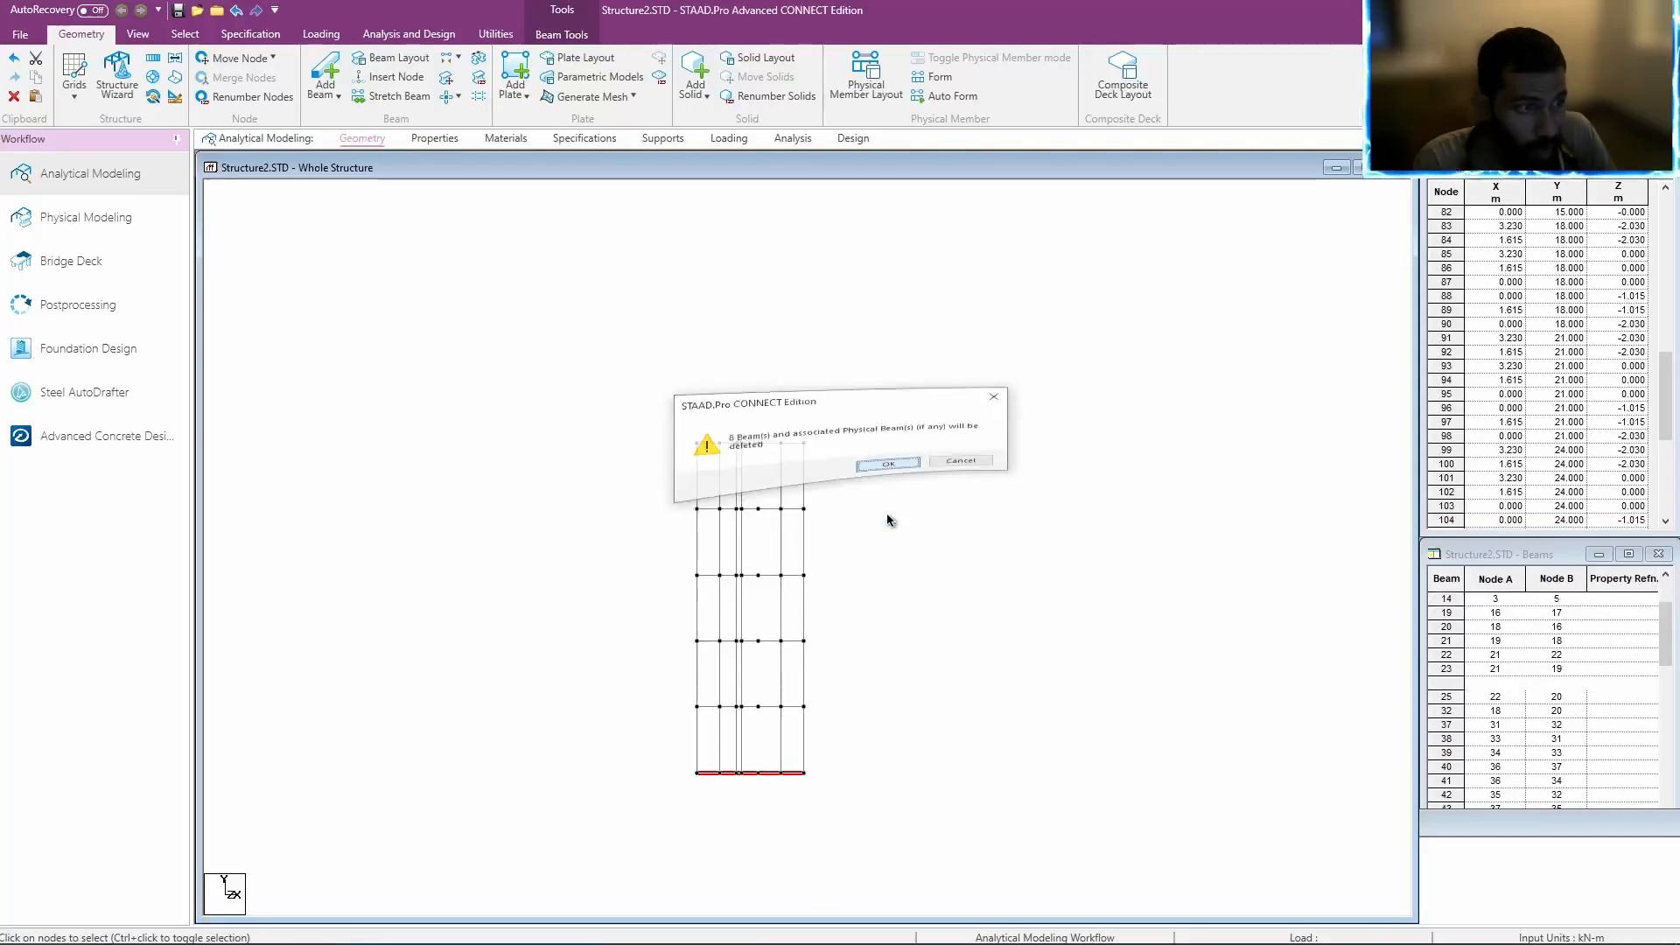
pyautogui.click(885, 517)
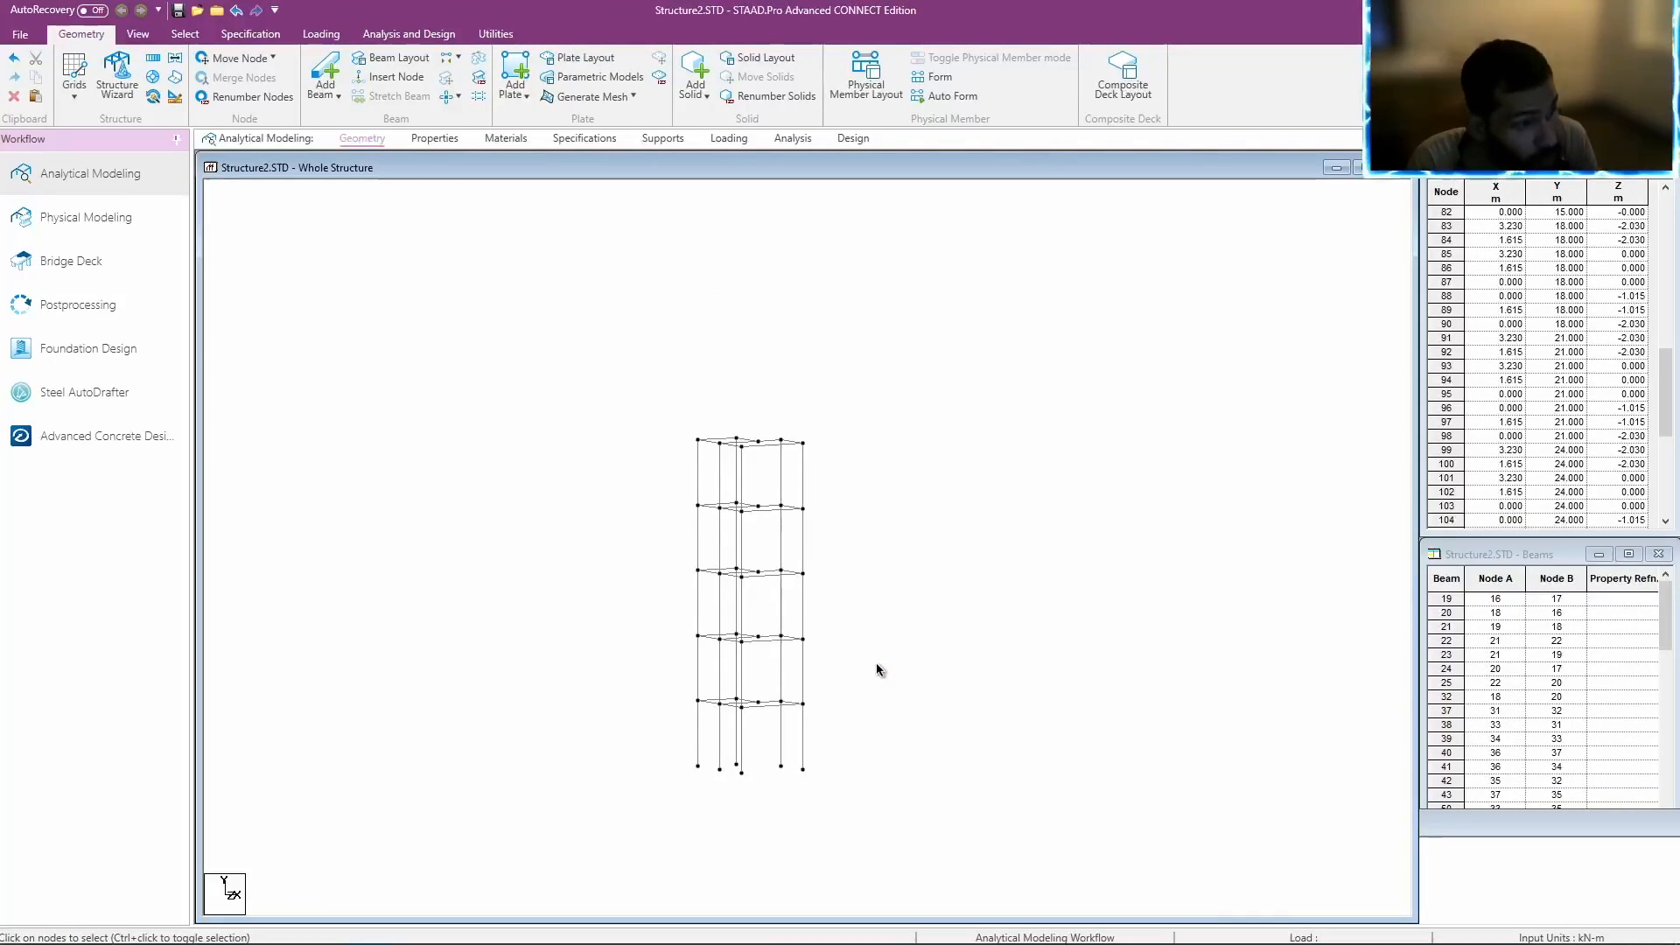
# Select the base nodes of all the columns and assign fixed supports to them.
pyautogui.press('Up')
pyautogui.press('Up')
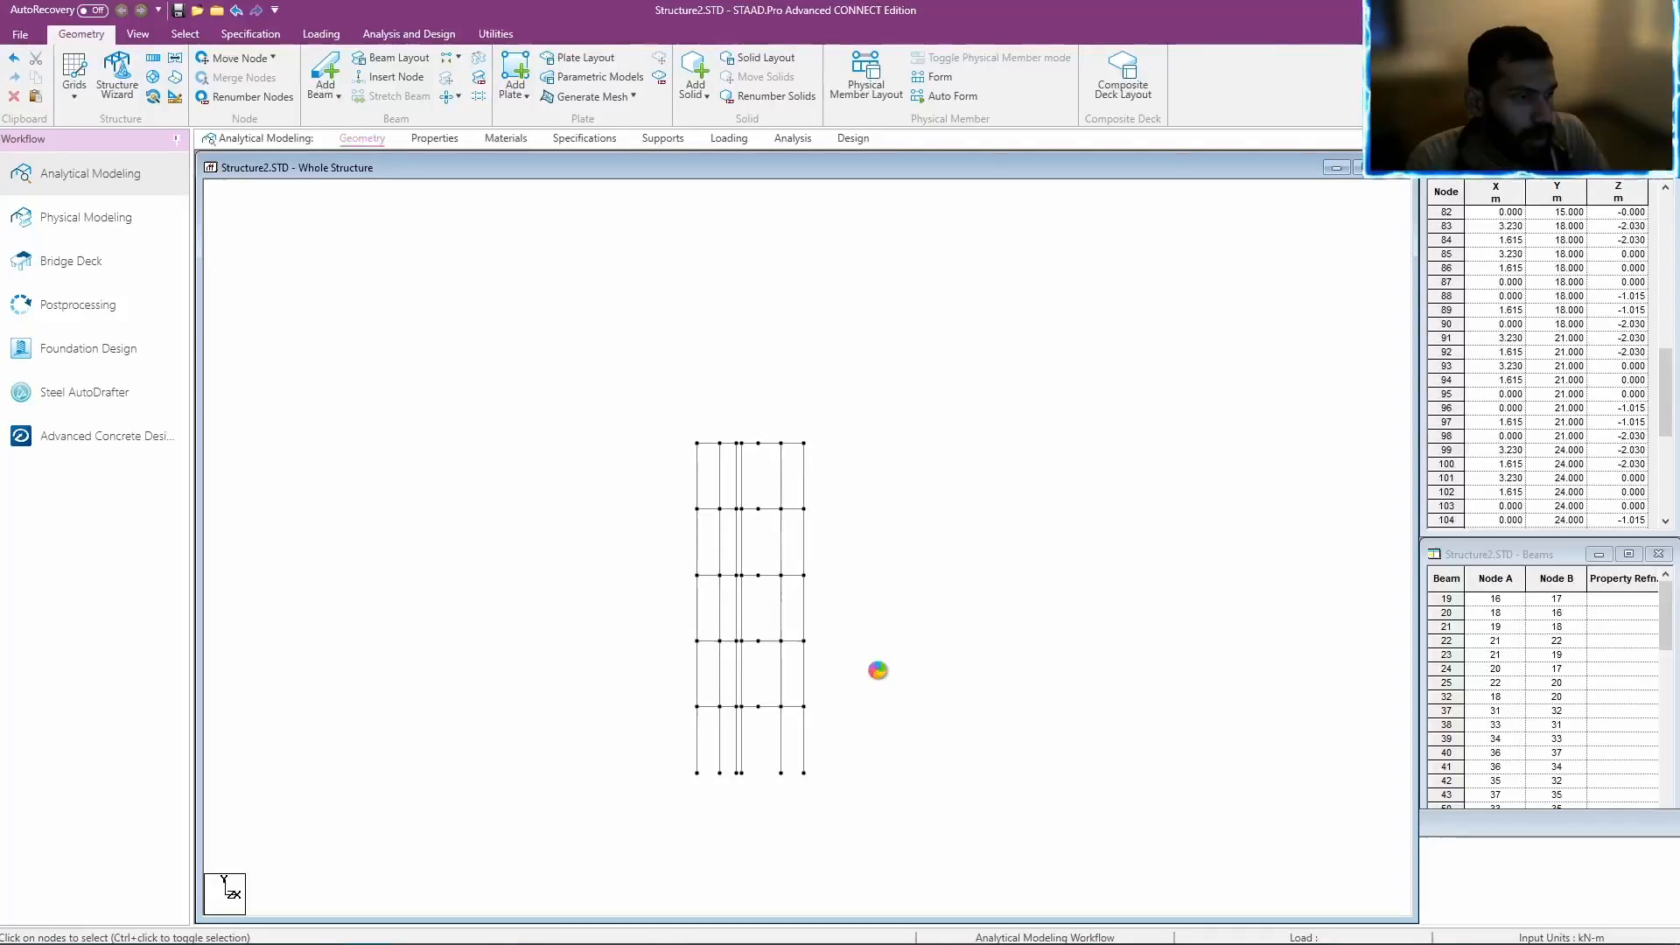
pyautogui.press('space')
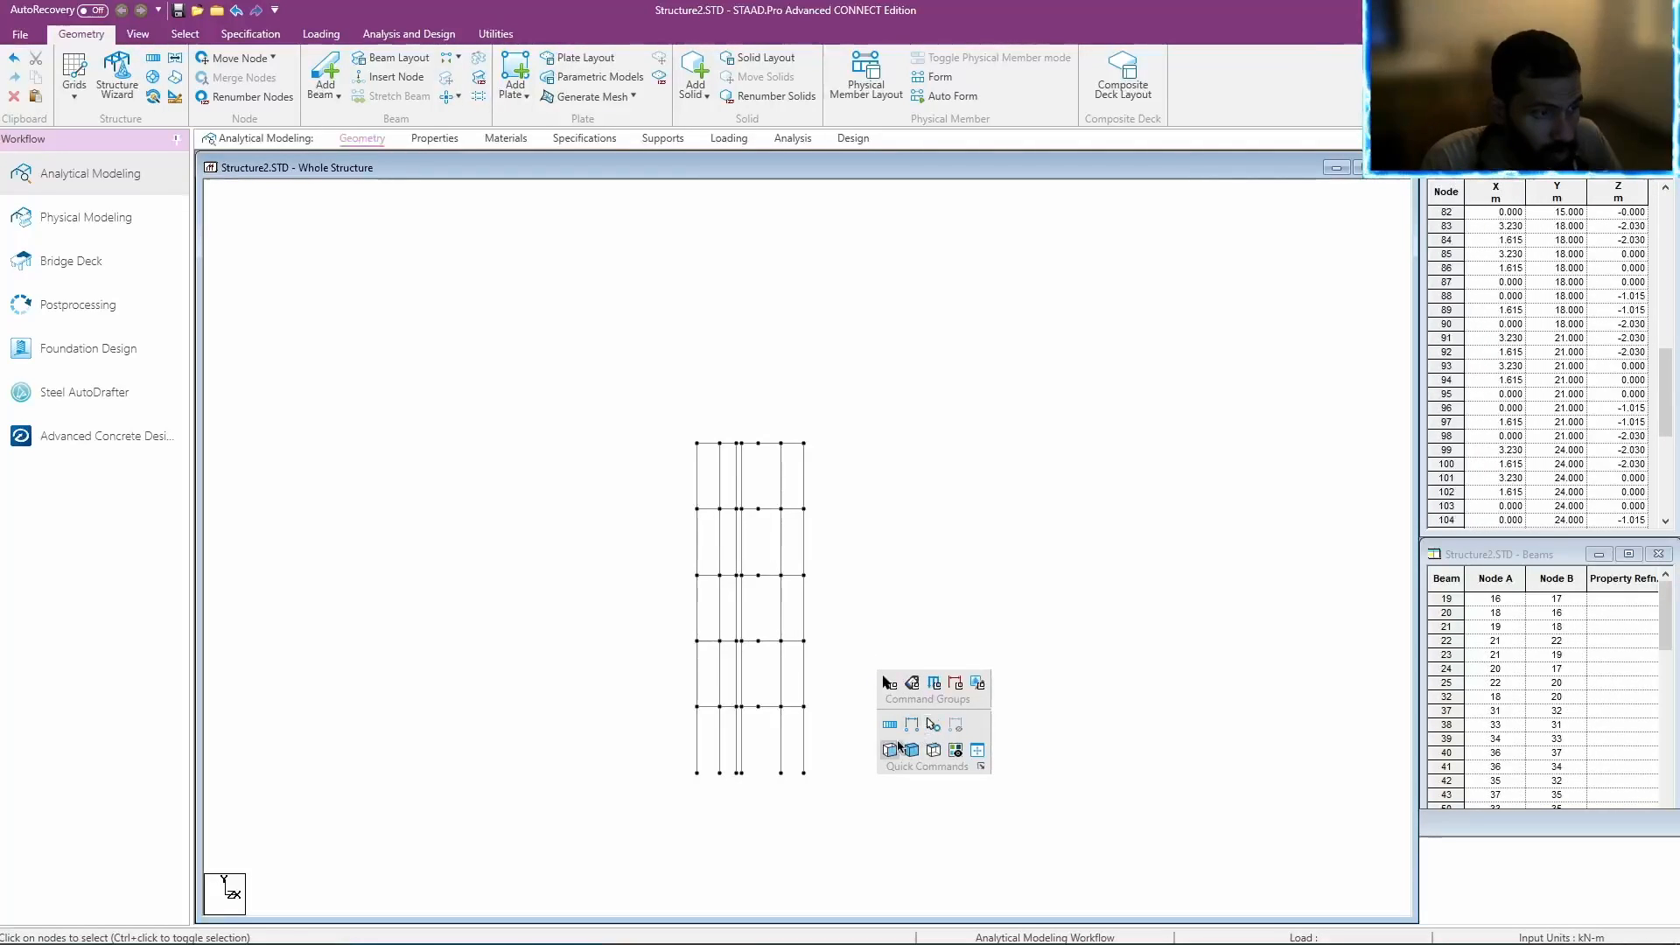
pyautogui.moveTo(579, 787); pyautogui.dragTo(579, 787)
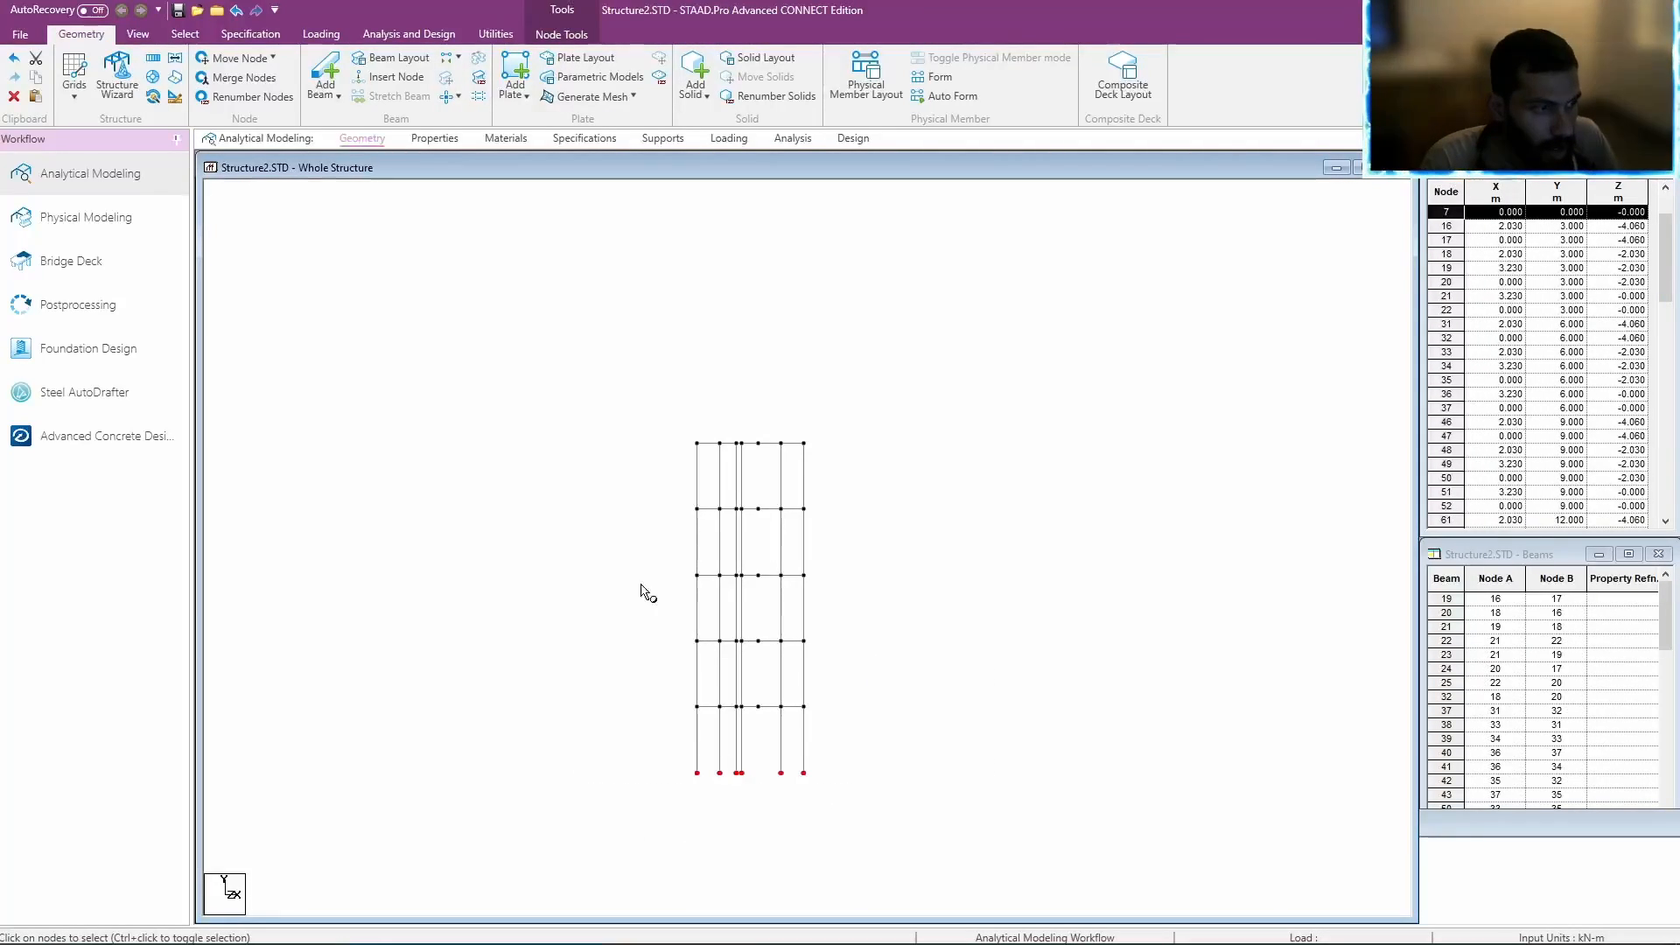
pyautogui.click(266, 33)
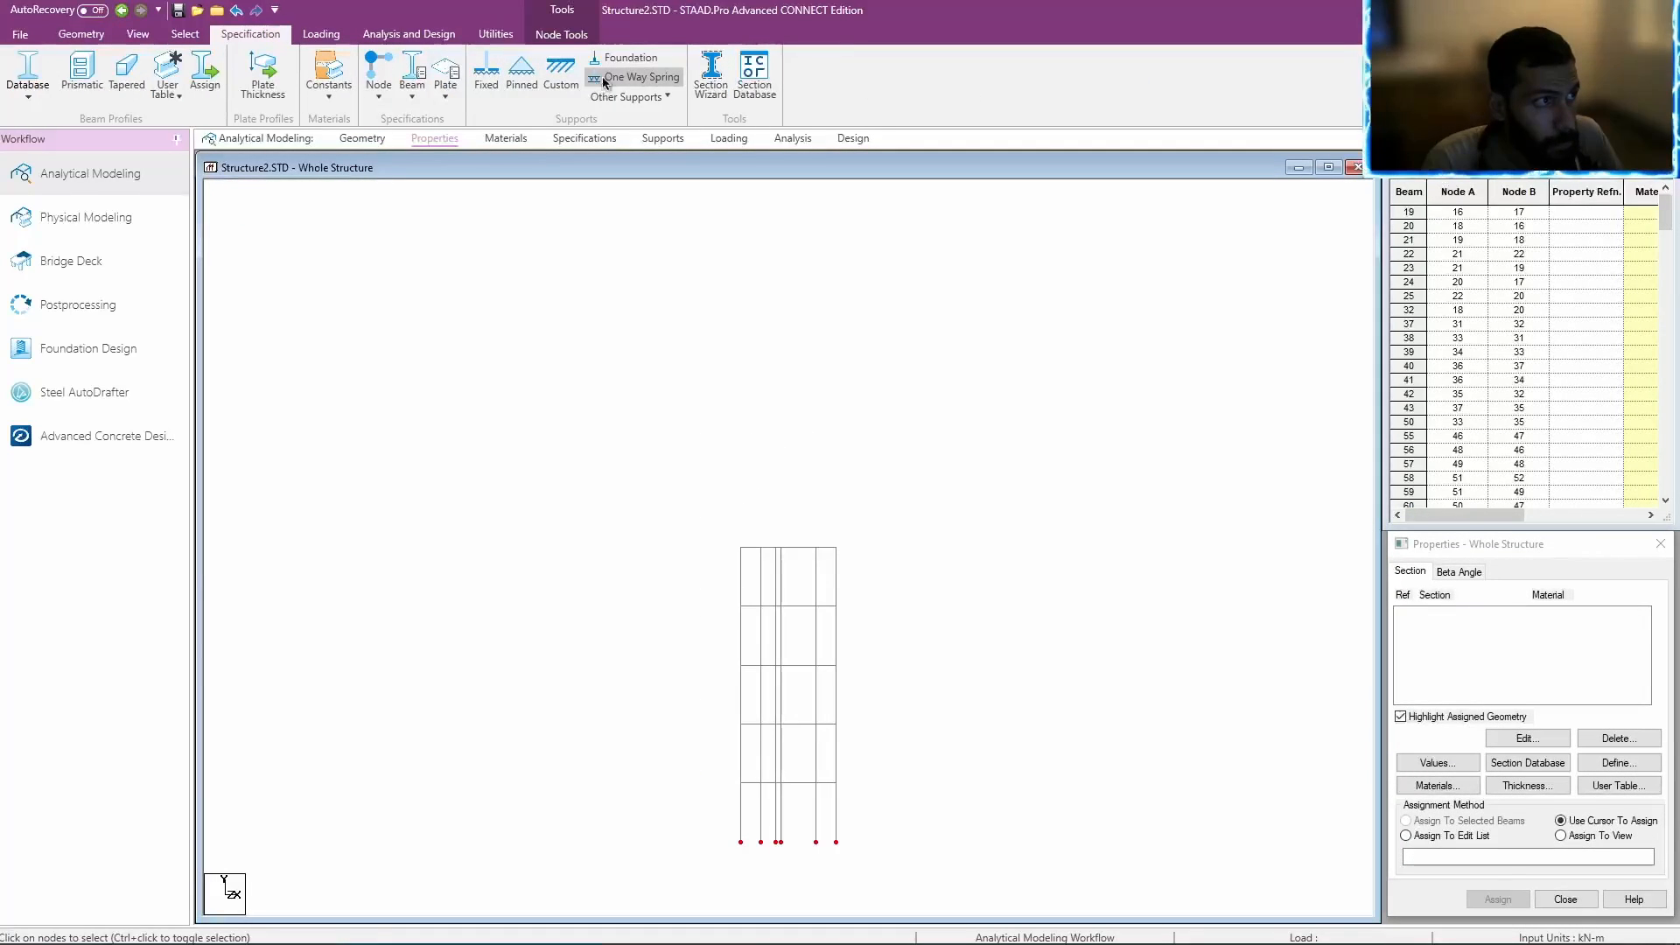
pyautogui.click(487, 72)
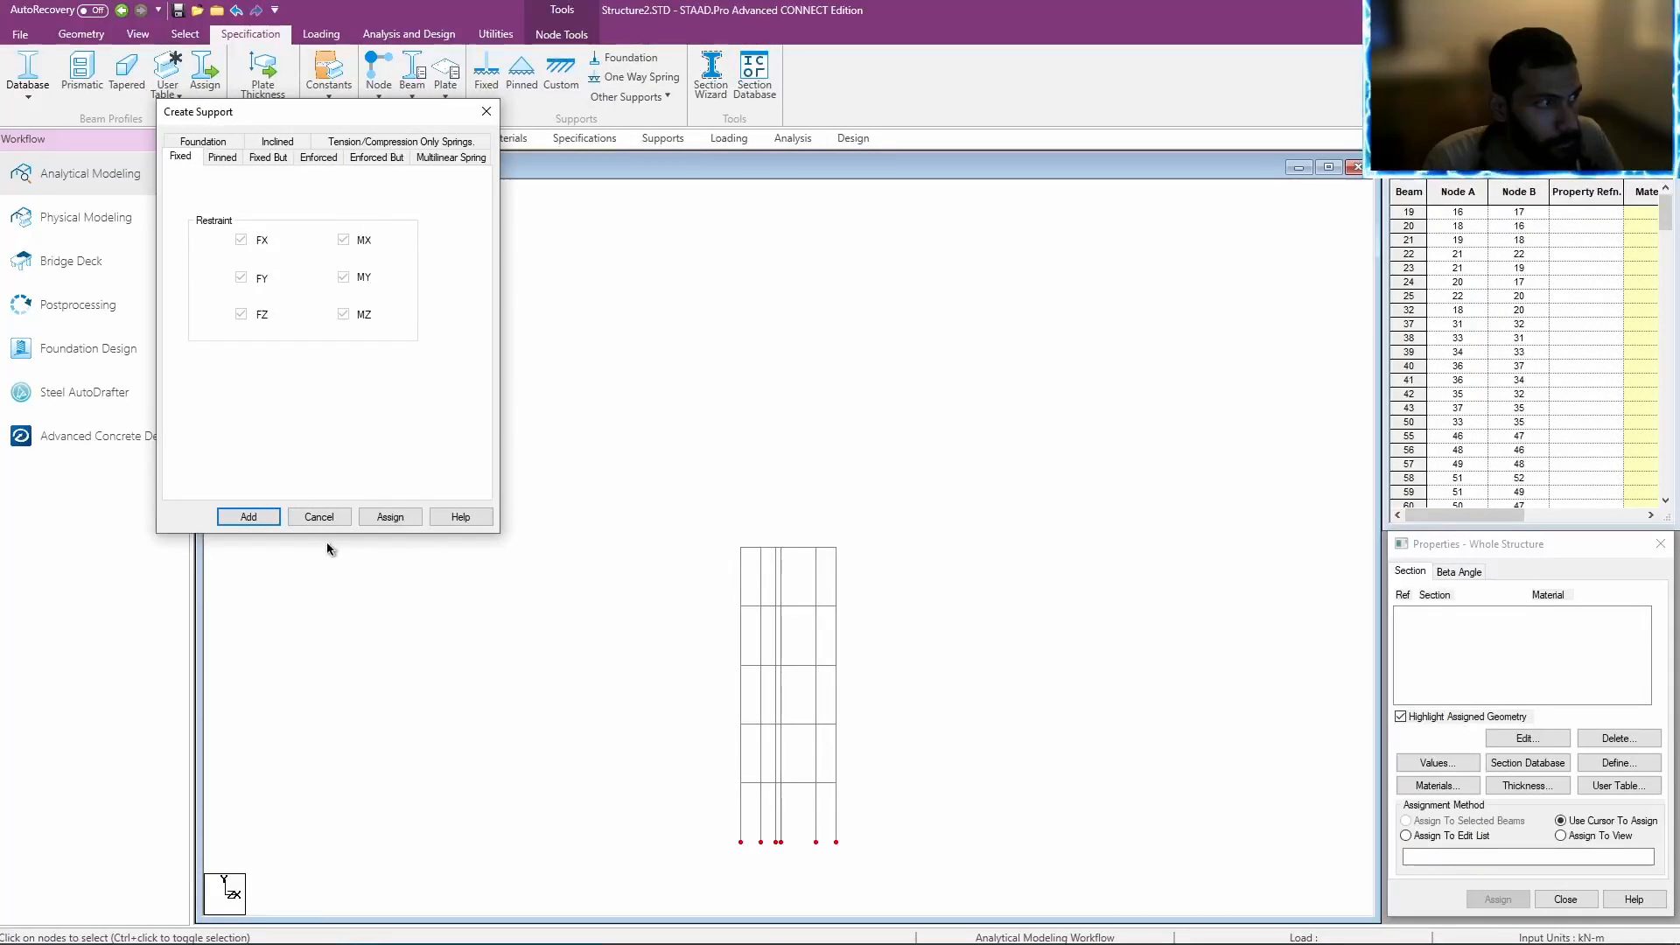
pyautogui.click(388, 517)
pyautogui.click(327, 468)
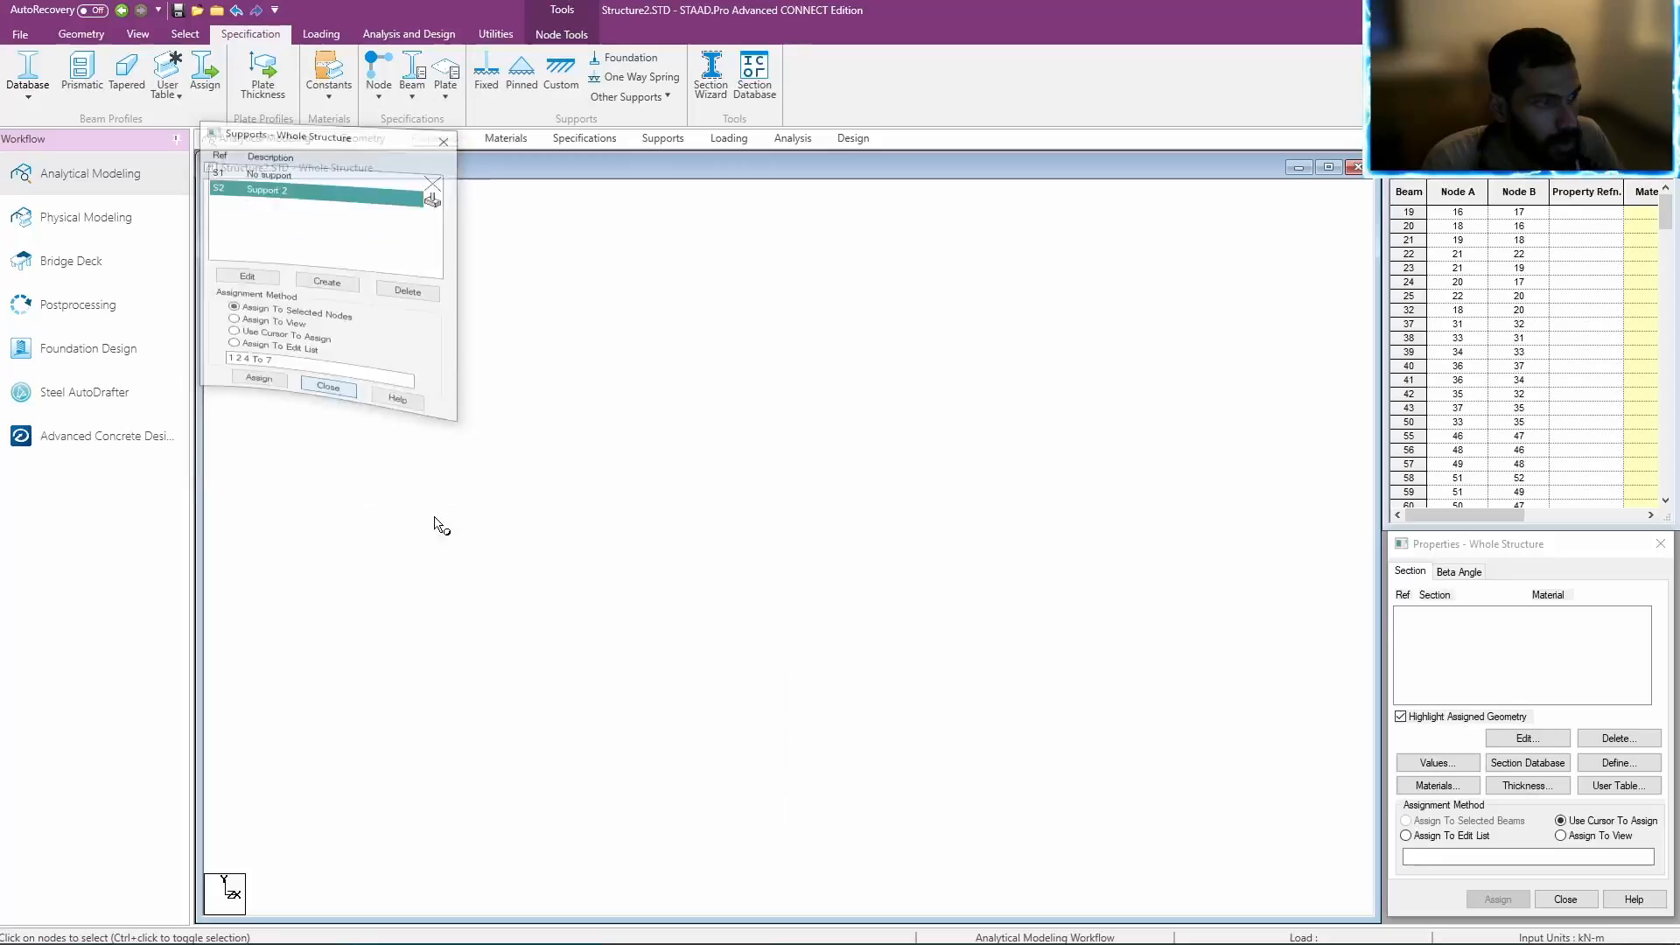
# Bring the whole structure back into view and turn it to an elevation.
pyautogui.rightClick(569, 578)
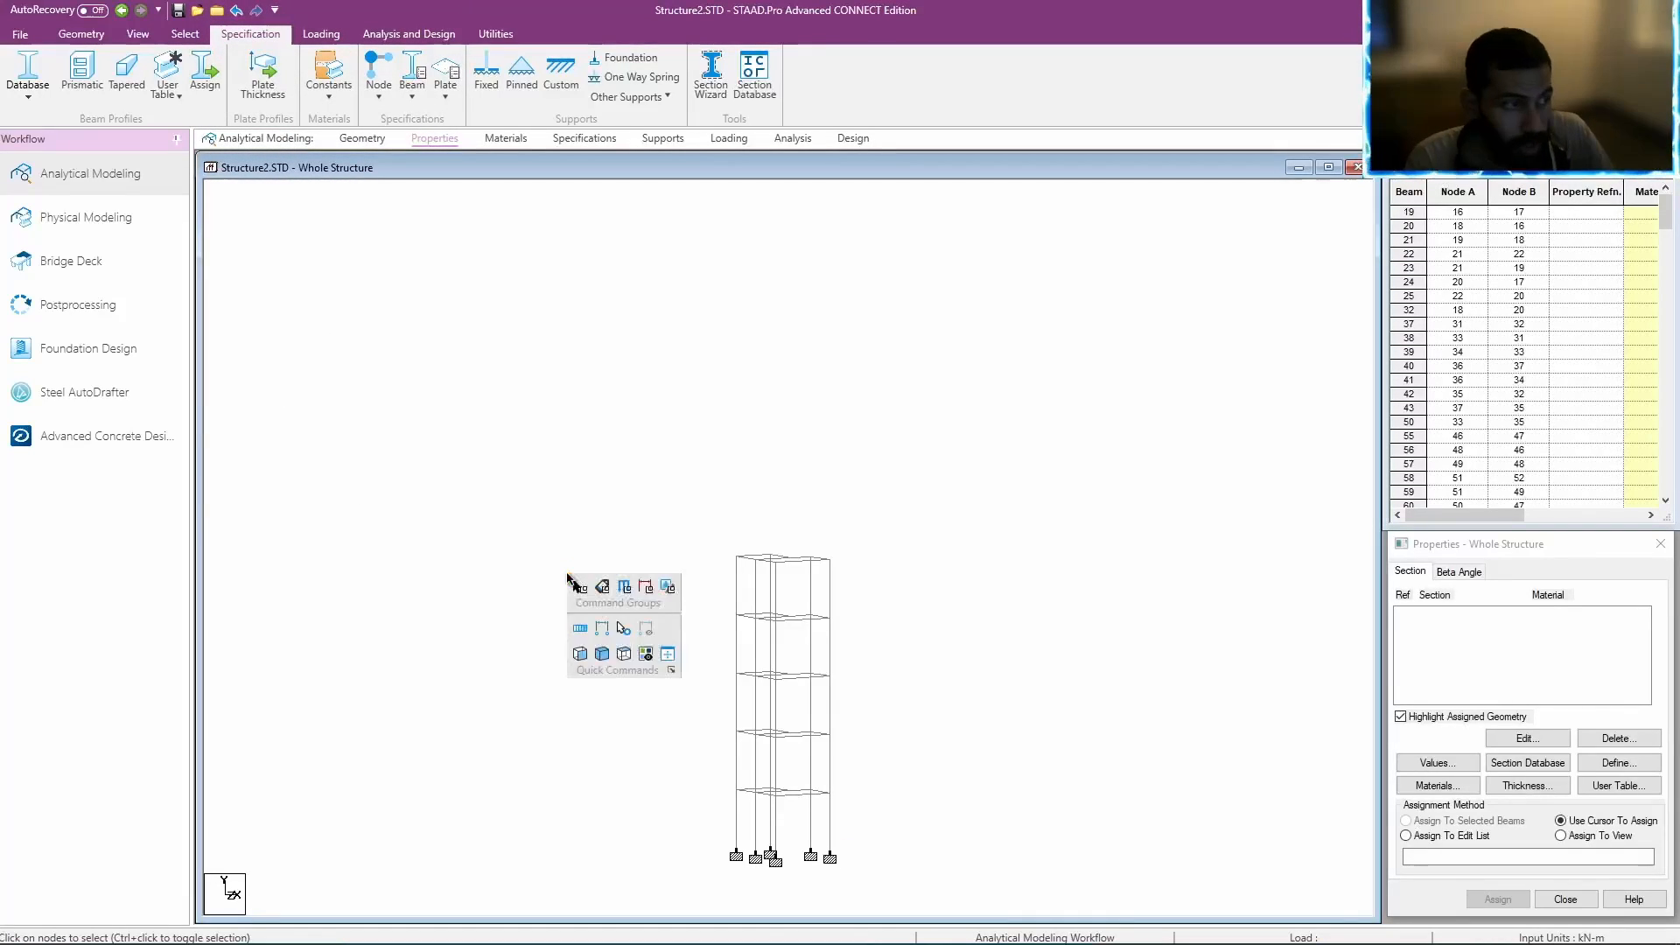
pyautogui.click(645, 655)
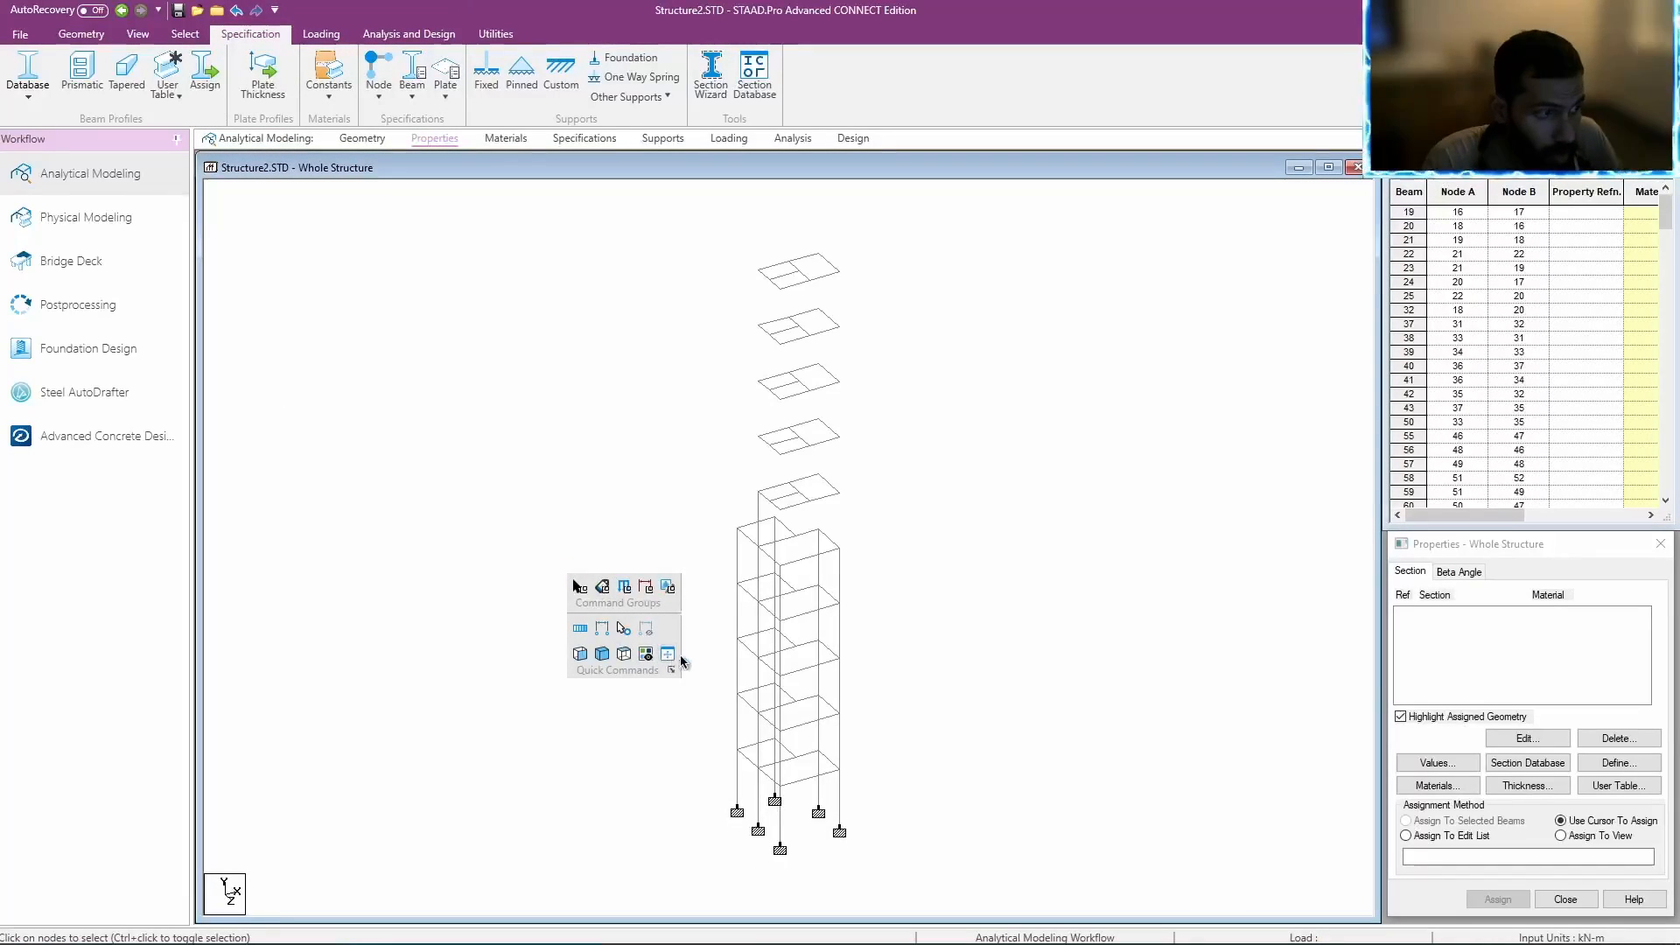
pyautogui.press('Up')
pyautogui.press('Up')
pyautogui.press('Up')
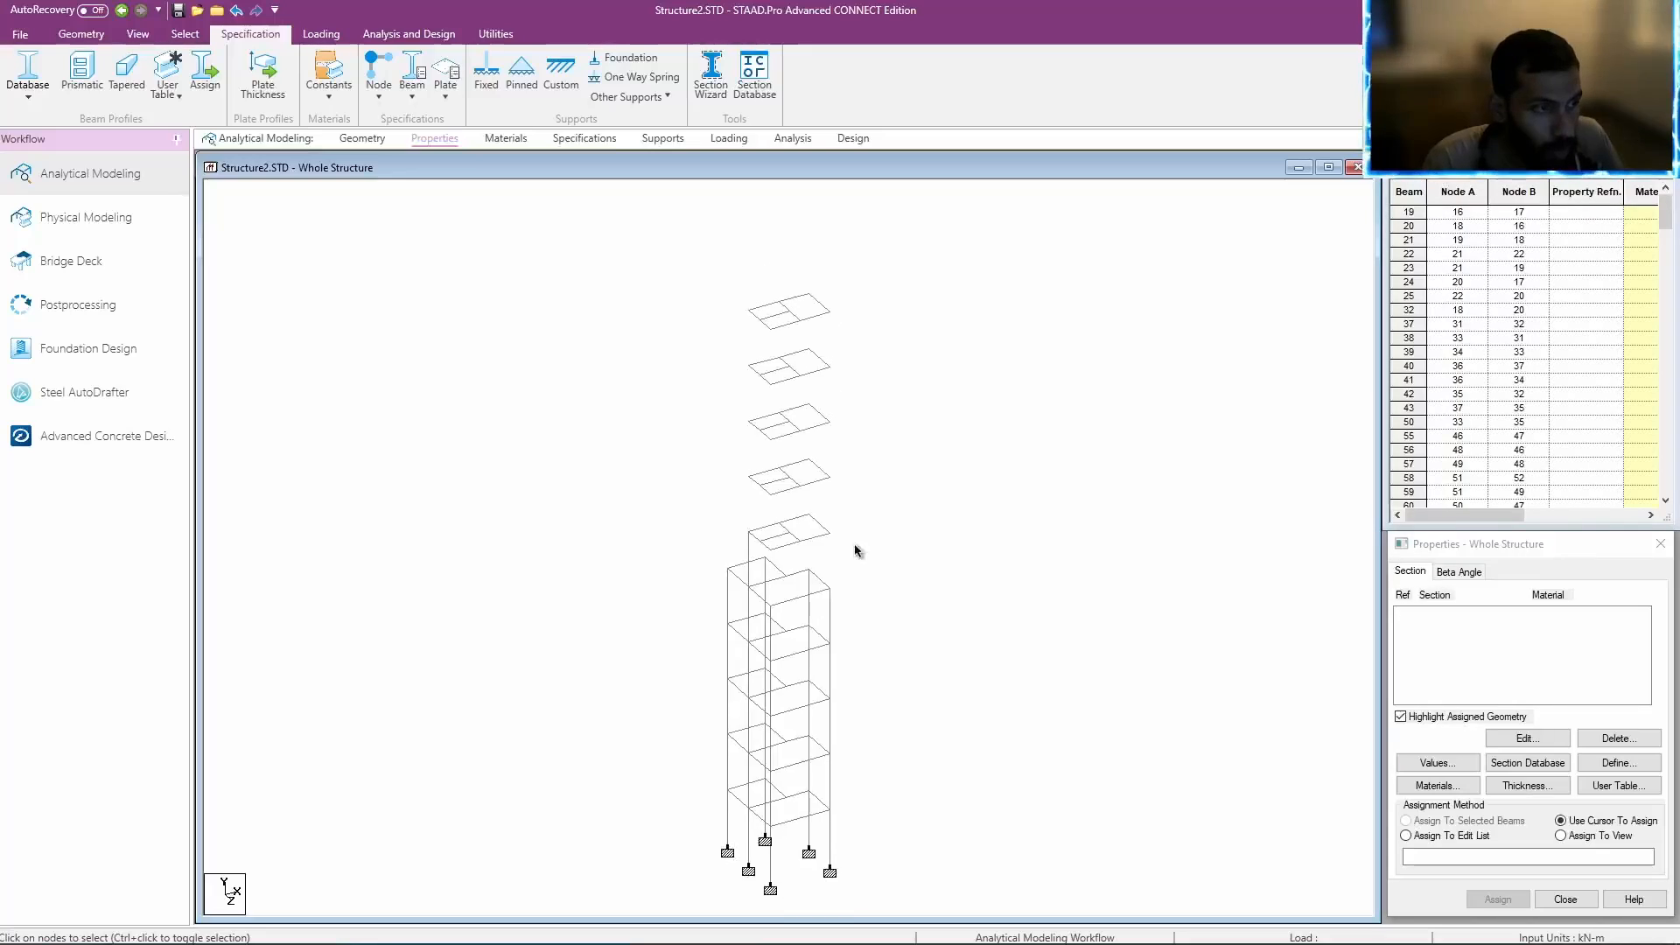
pyautogui.press('Up')
pyautogui.press('Up')
pyautogui.press('Up')
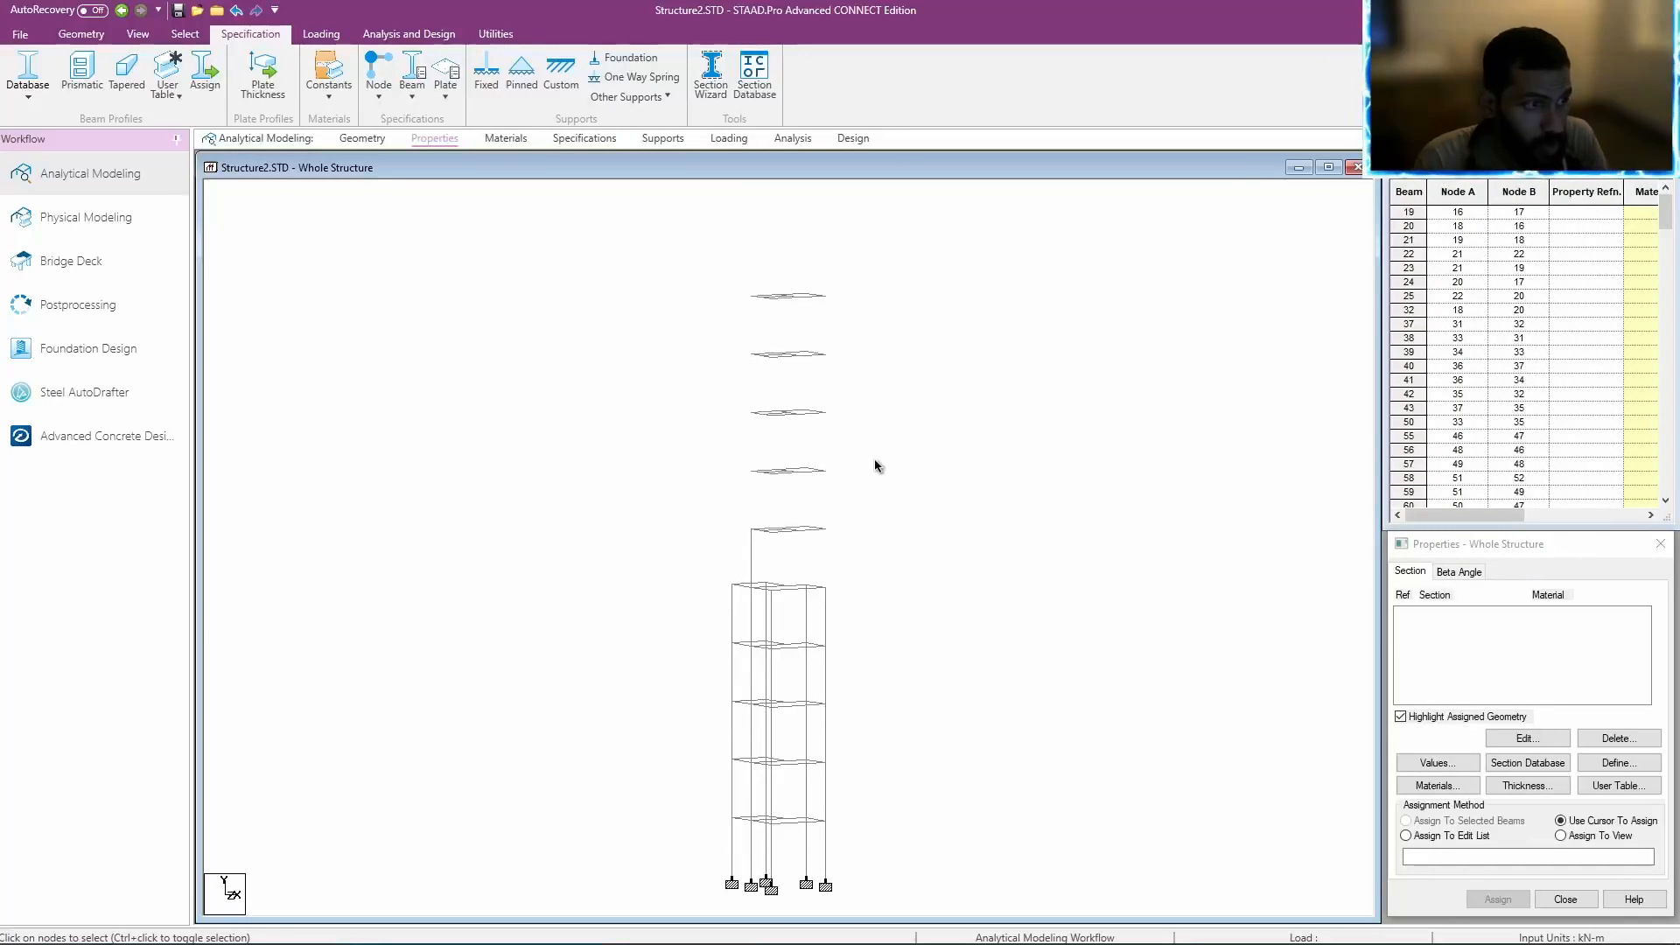
# Select the beams of the five upper levels in elevation together with the single column below them, and show only those.
pyautogui.moveTo(910, 235); pyautogui.dragTo(685, 537)
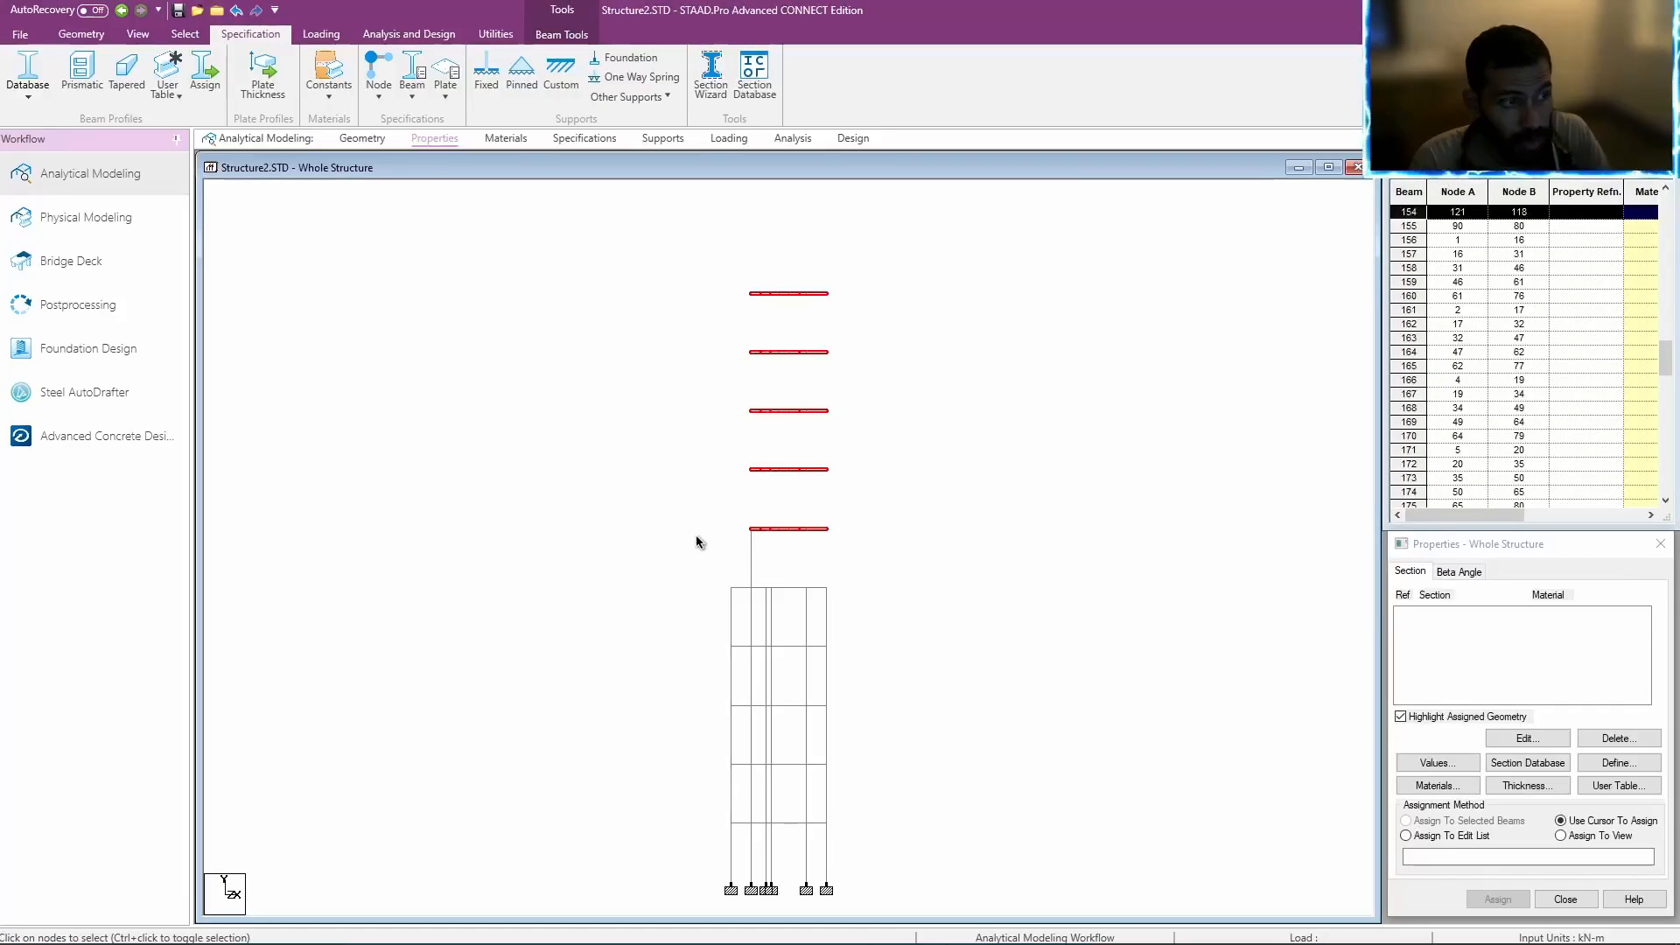
pyautogui.moveTo(908, 238); pyautogui.dragTo(686, 583)
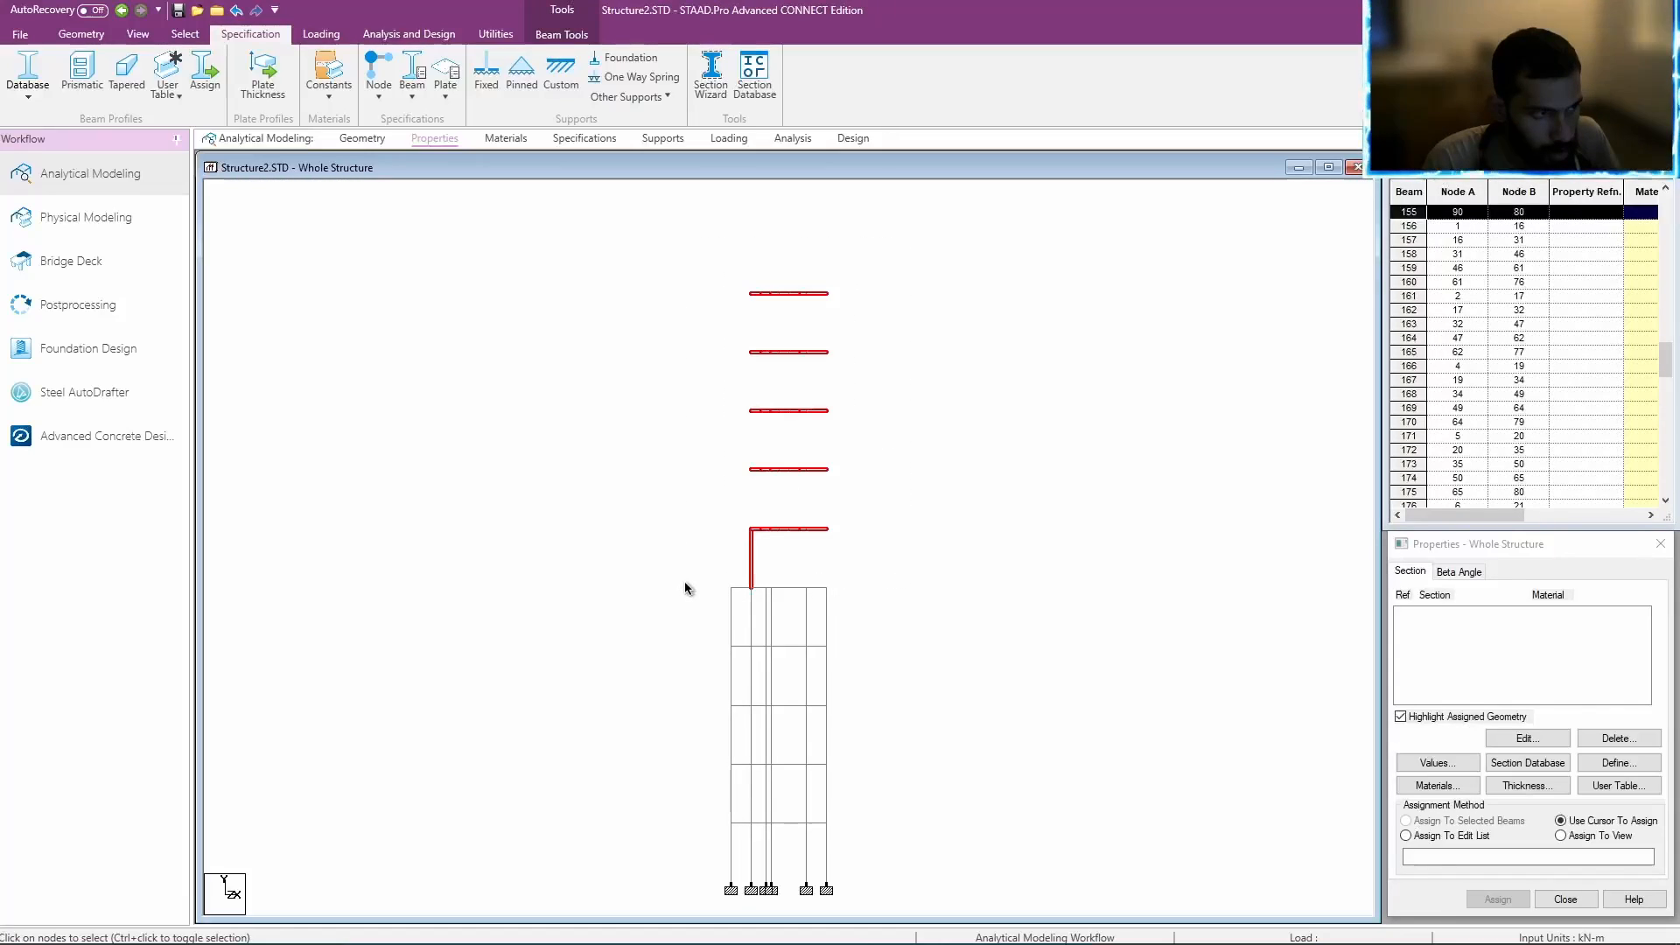
pyautogui.rightClick(686, 490)
pyautogui.click(761, 567)
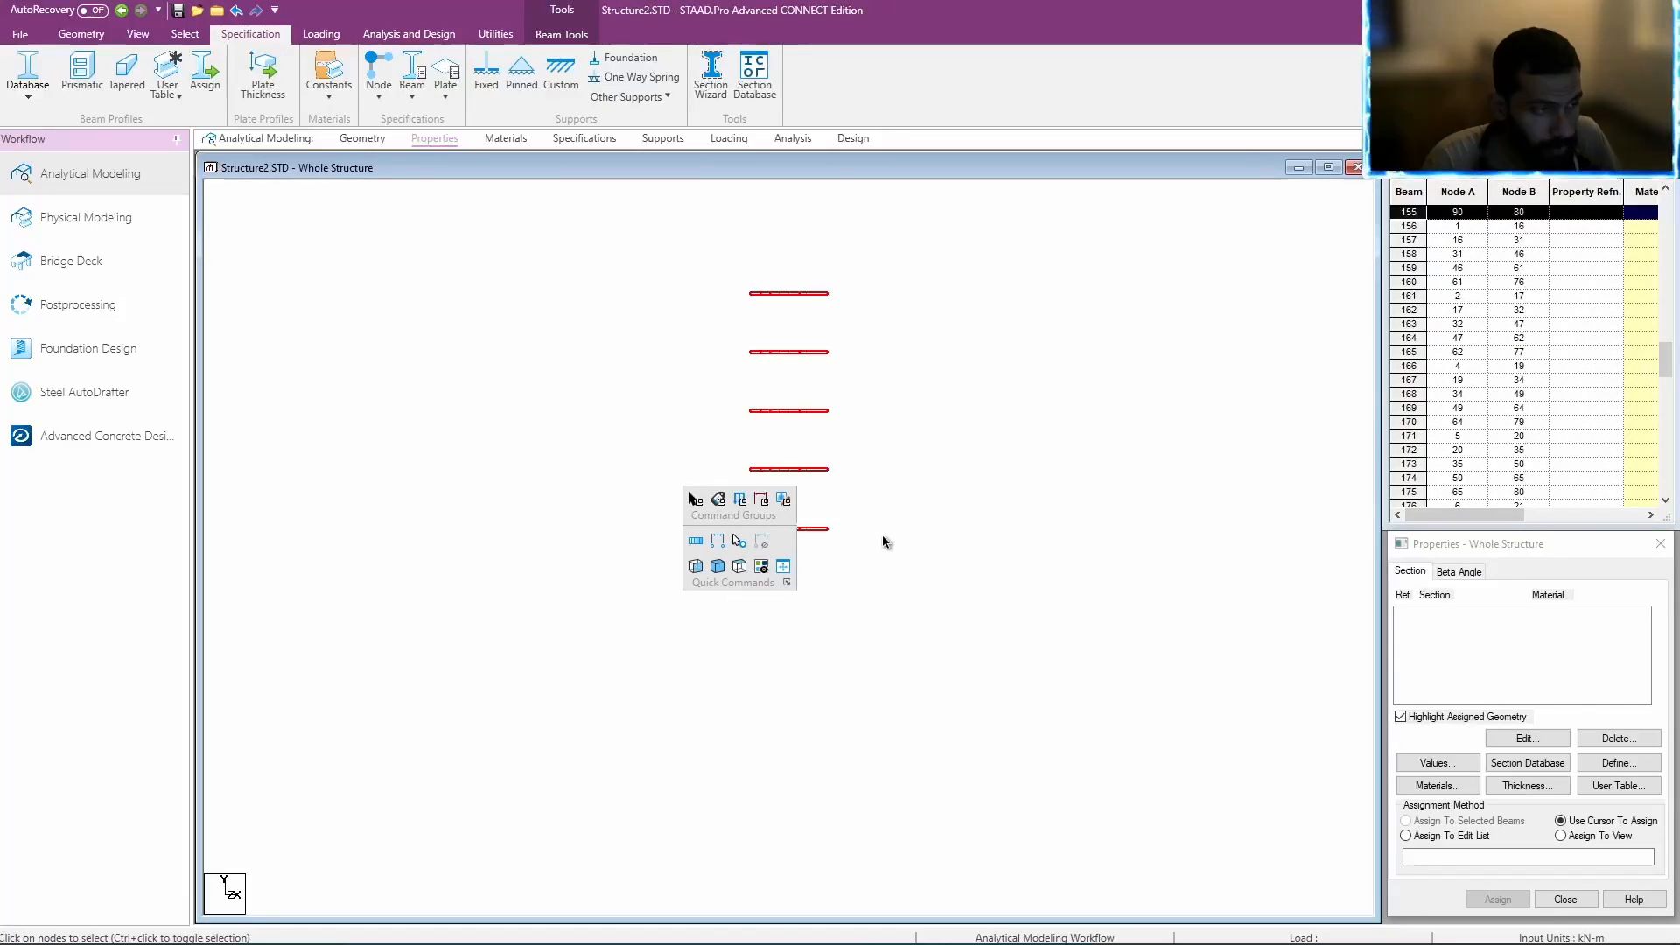
pyautogui.moveTo(929, 562)
pyautogui.mouseDown(button='middle')
pyautogui.moveTo(956, 601)
pyautogui.moveTo(930, 537)
pyautogui.moveTo(937, 551)
pyautogui.mouseUp(button='middle')
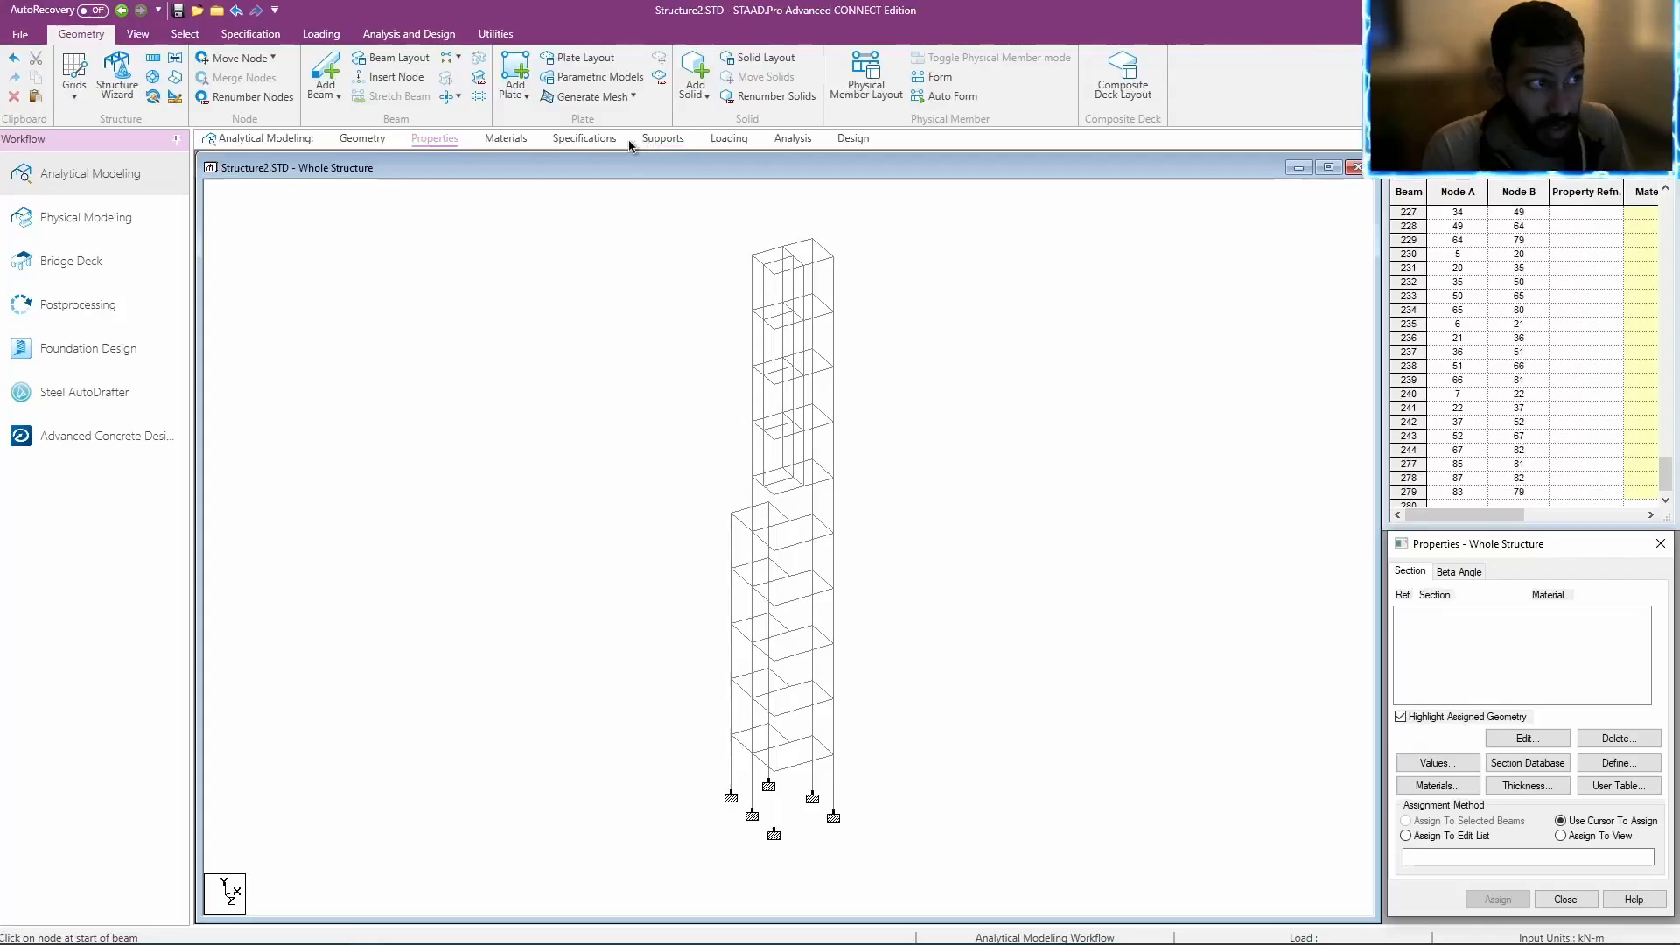
# Create primary load case number 1 titled LOAD CASE 1 with loading type None.
pyautogui.click(726, 140)
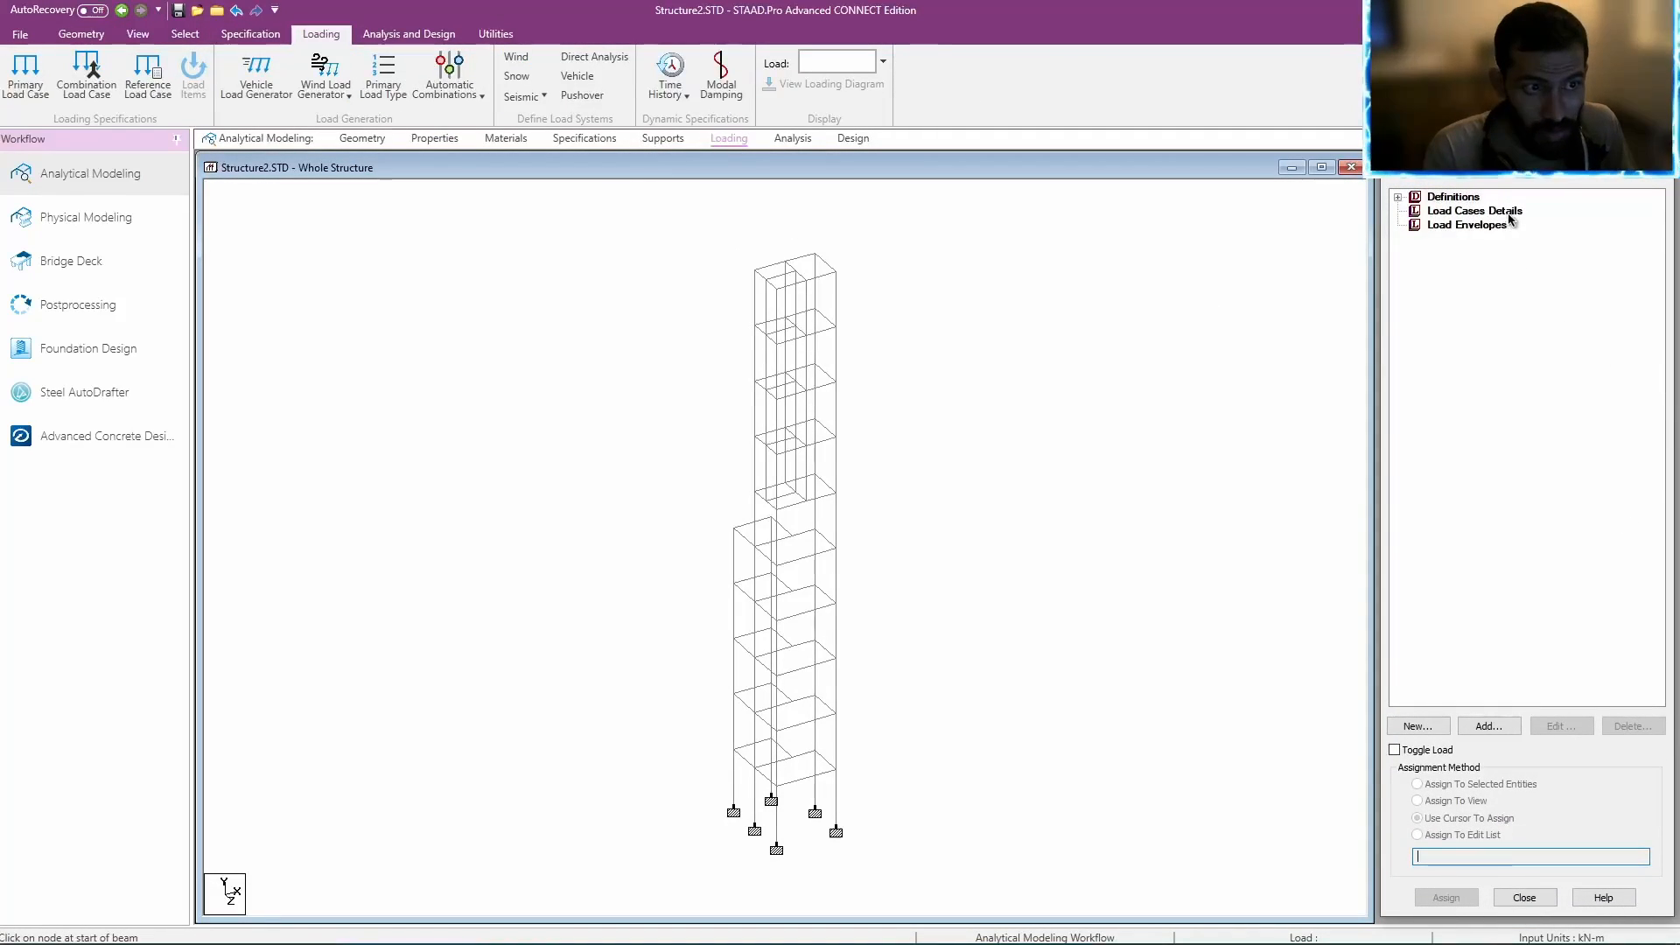
pyautogui.click(1440, 210)
pyautogui.click(1489, 727)
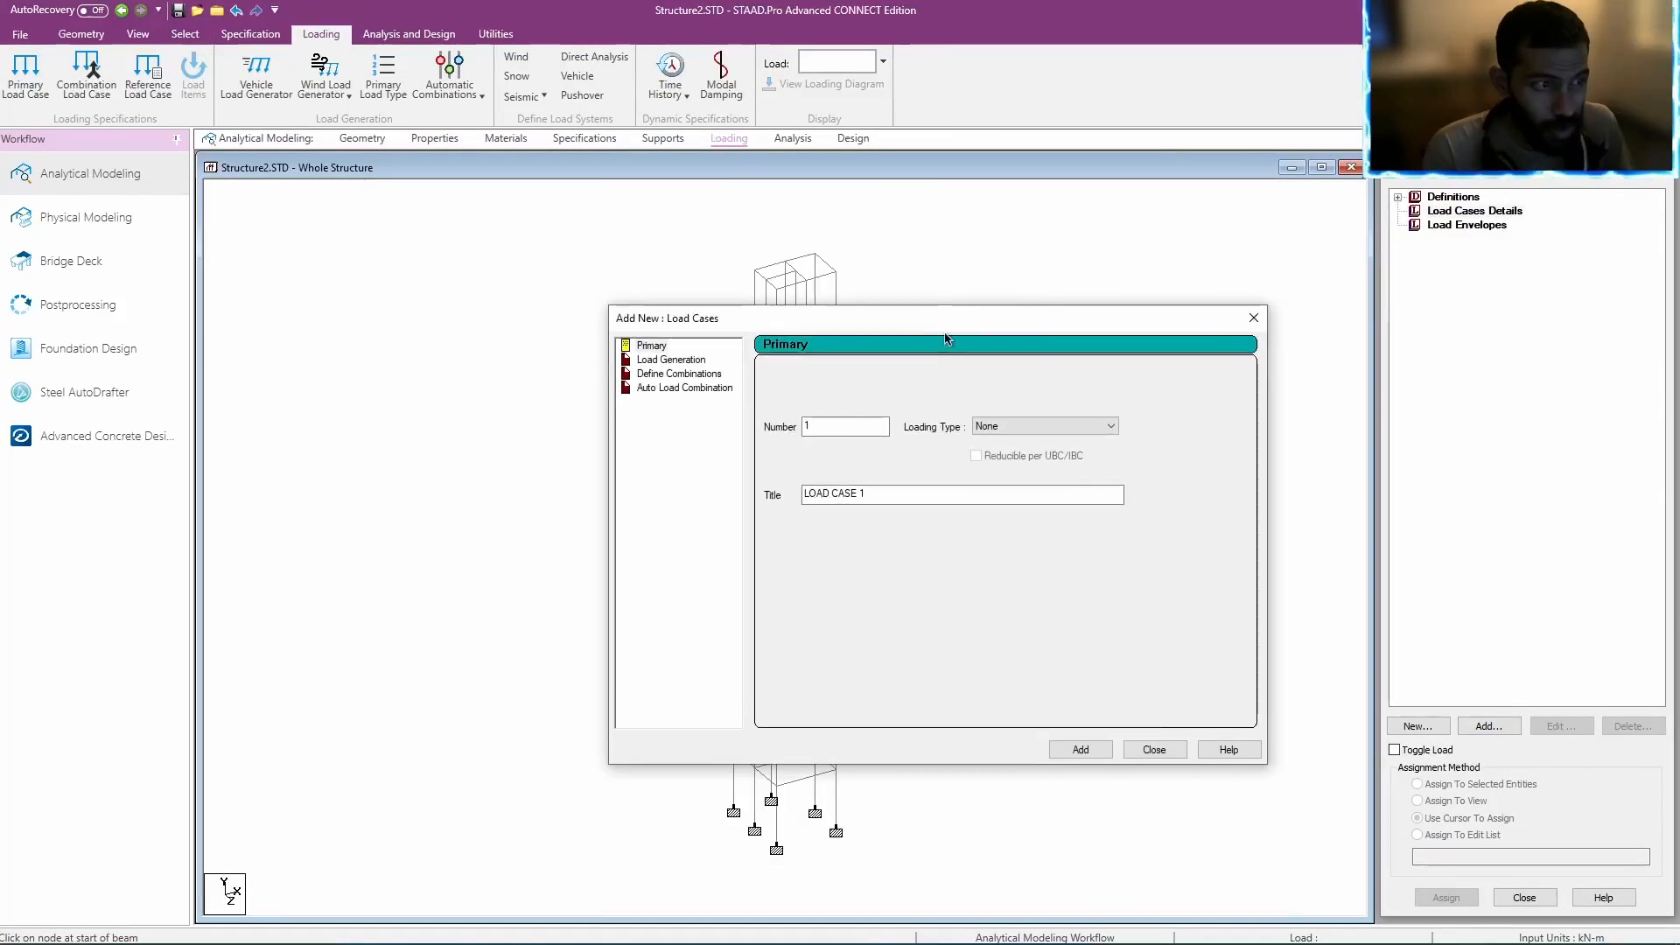
pyautogui.click(1082, 750)
pyautogui.click(1154, 750)
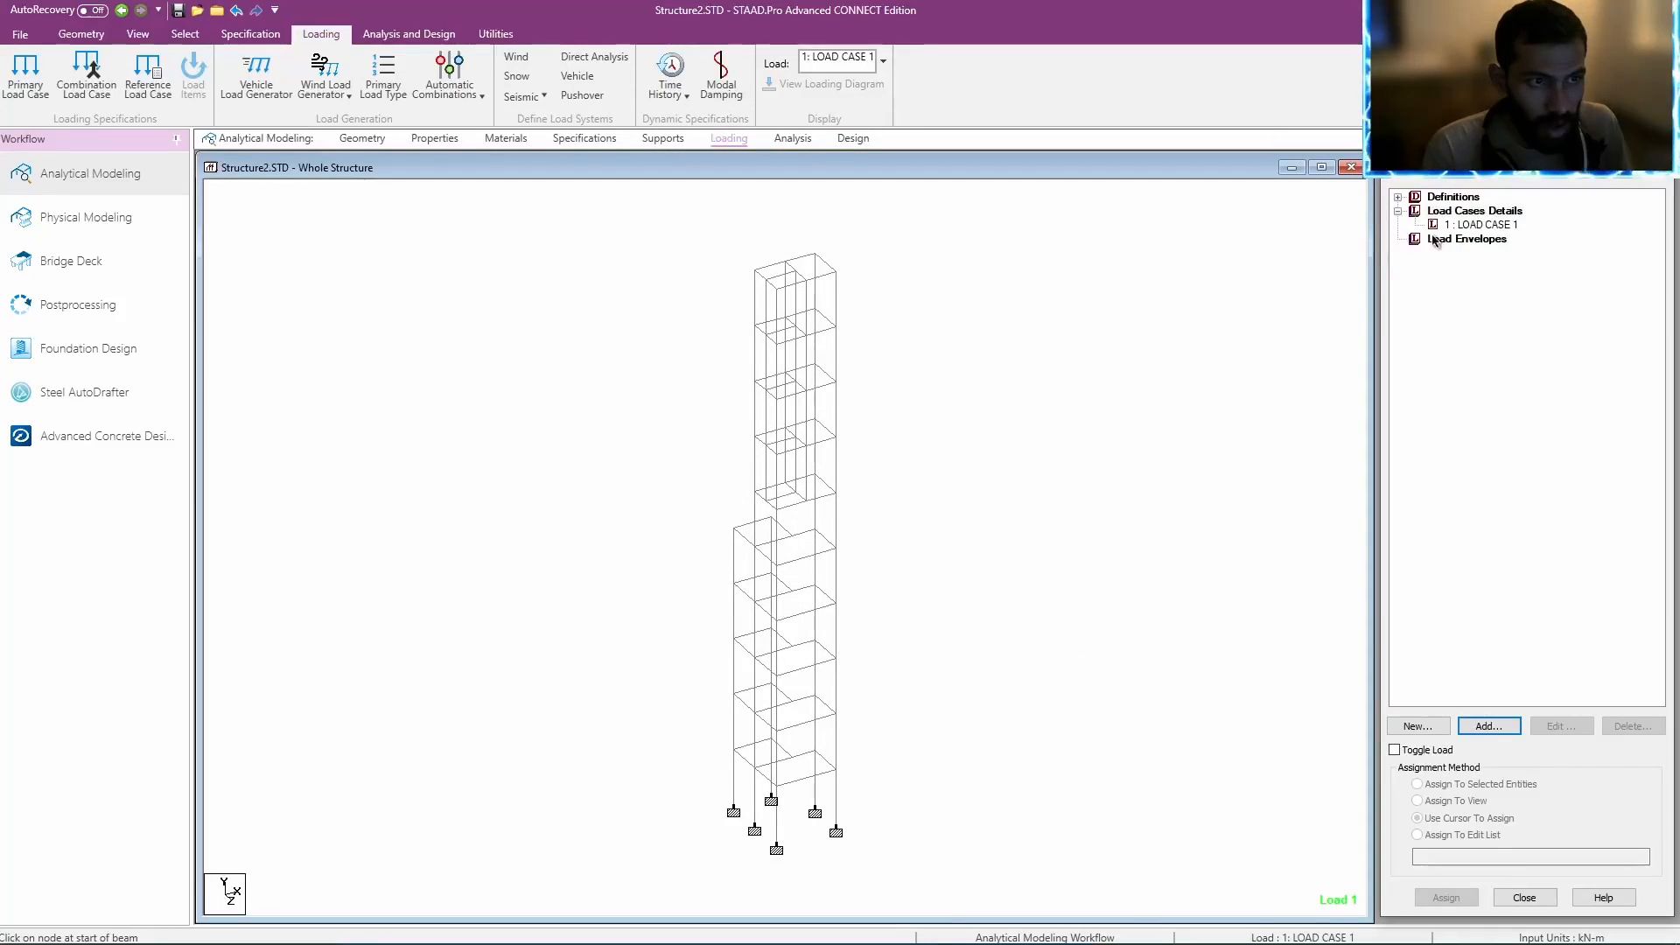
# Add group-based Global Y floor loads to LOAD CASE 1: -2 kN/m2 on _TOILET, and -3 kN/m2 on both _LIVING and _C.
pyautogui.click(1474, 236)
pyautogui.click(1479, 225)
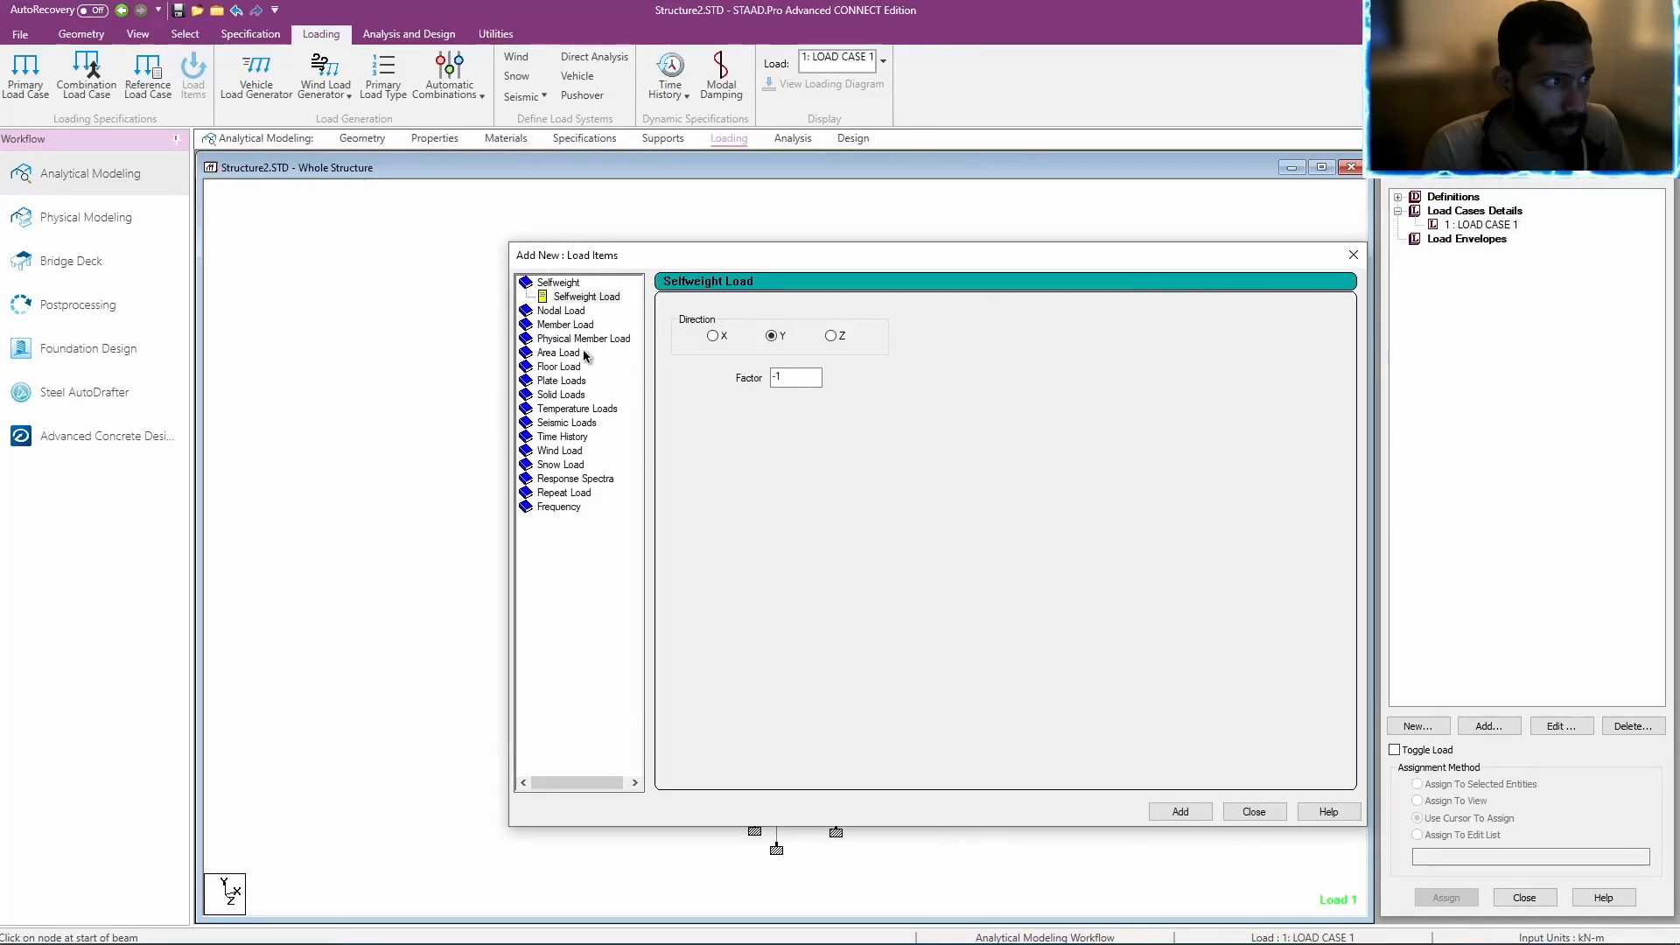
pyautogui.click(562, 368)
pyautogui.click(762, 343)
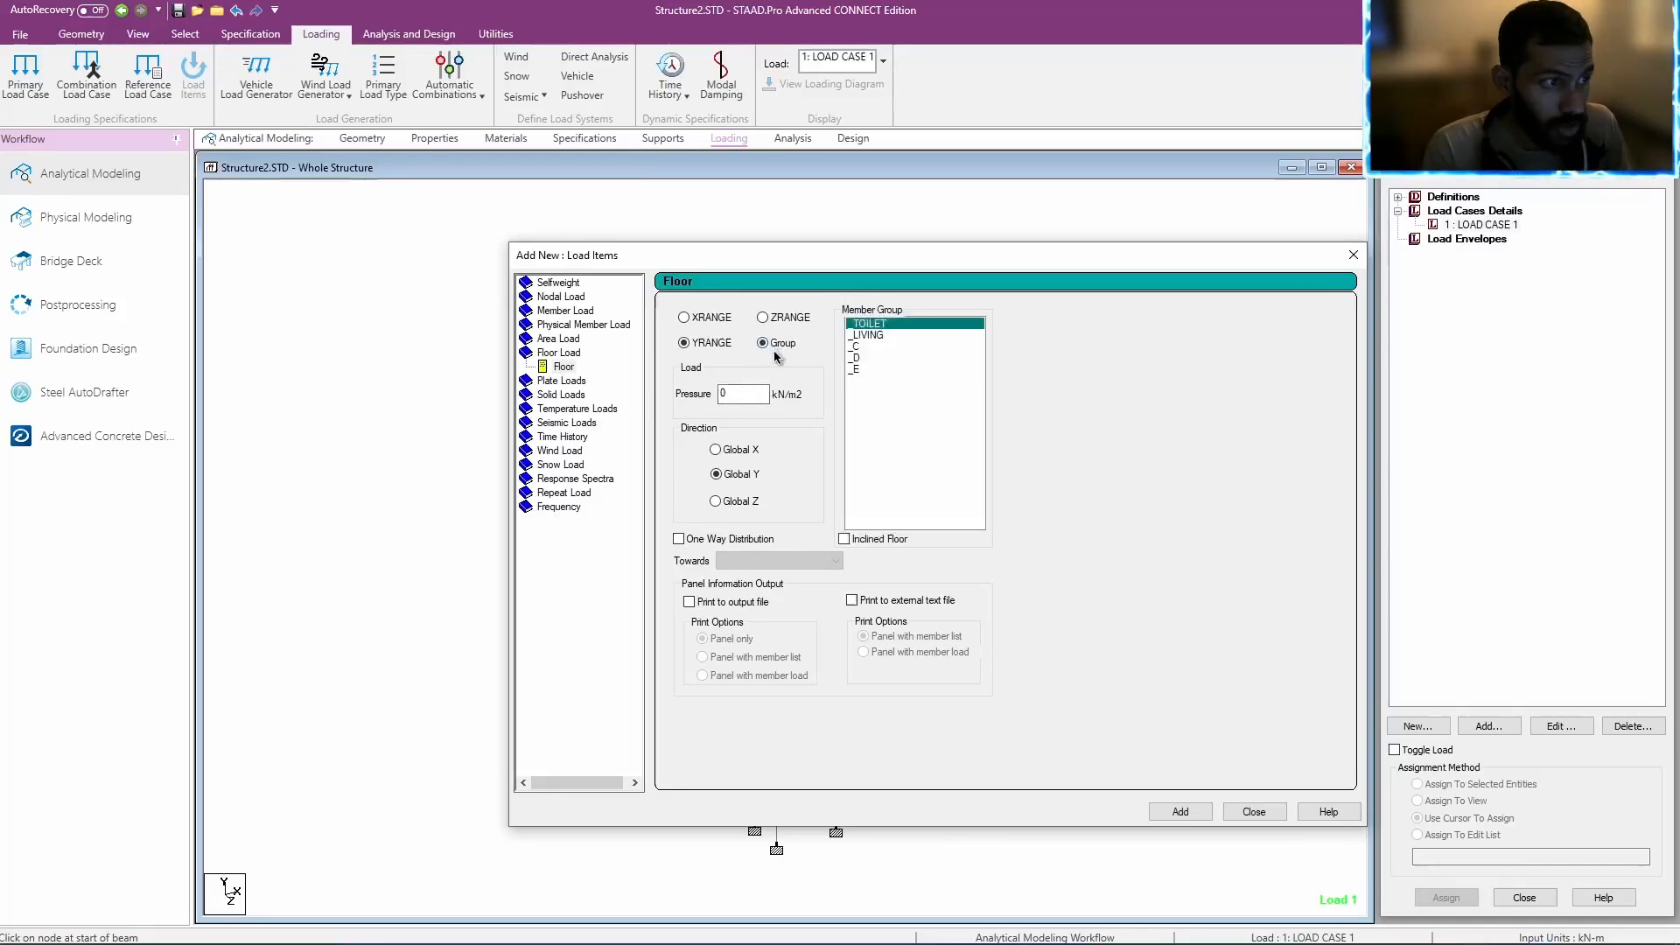
pyautogui.moveTo(884, 255); pyautogui.dragTo(1309, 190)
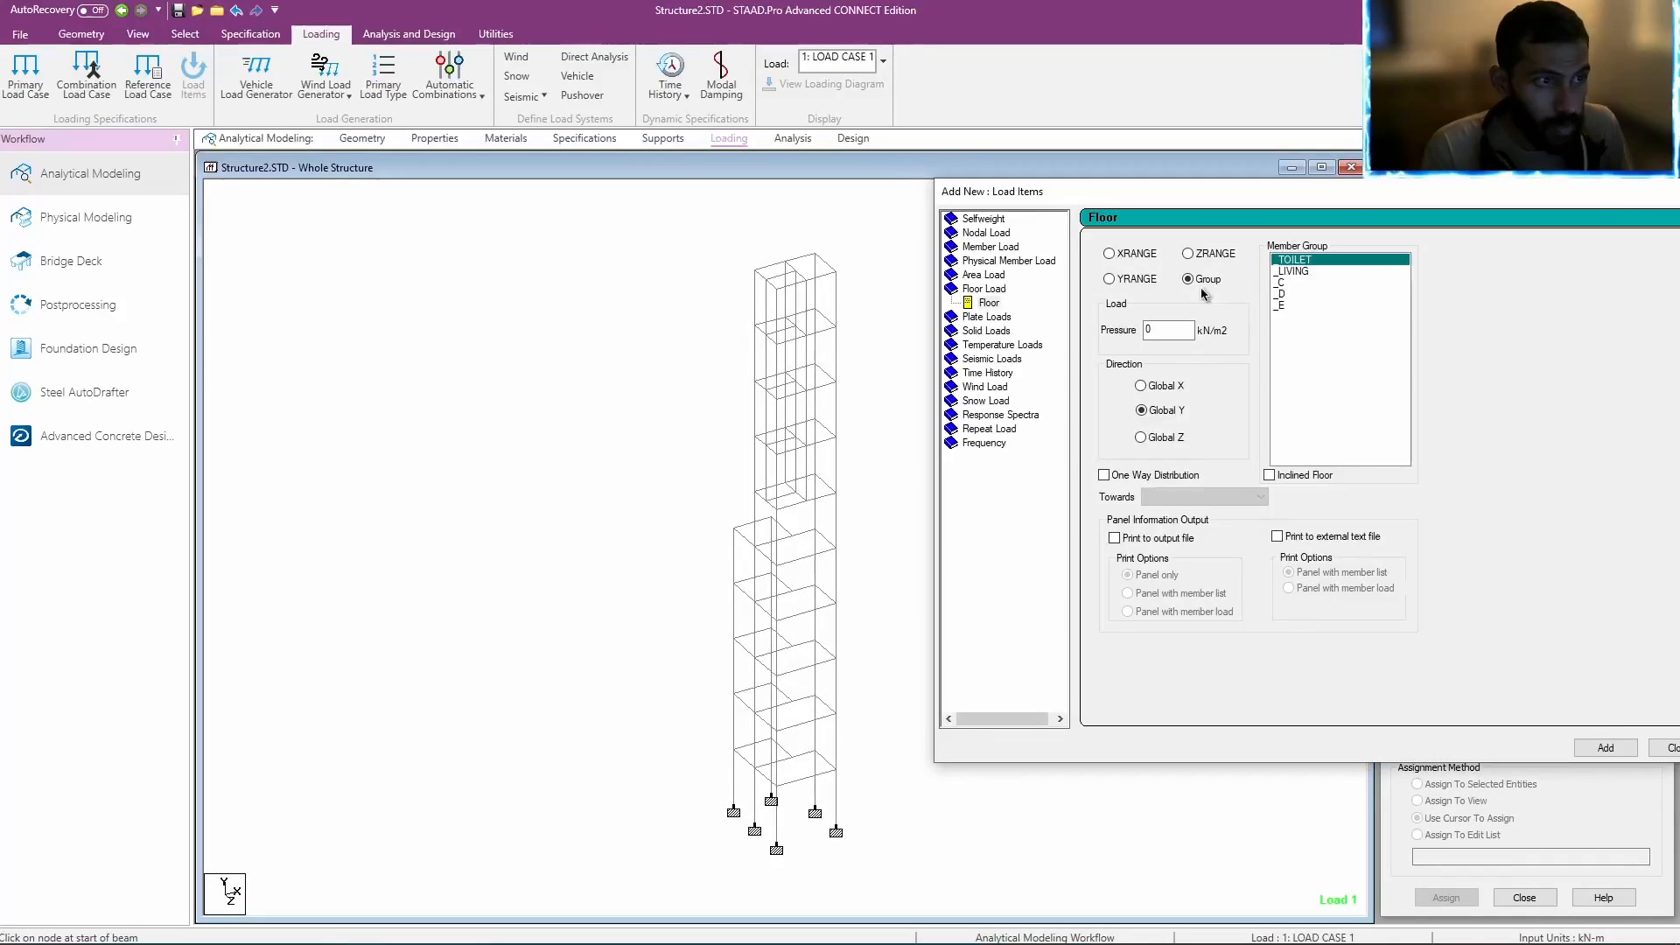
pyautogui.doubleClick(1171, 330)
pyautogui.write('-2')
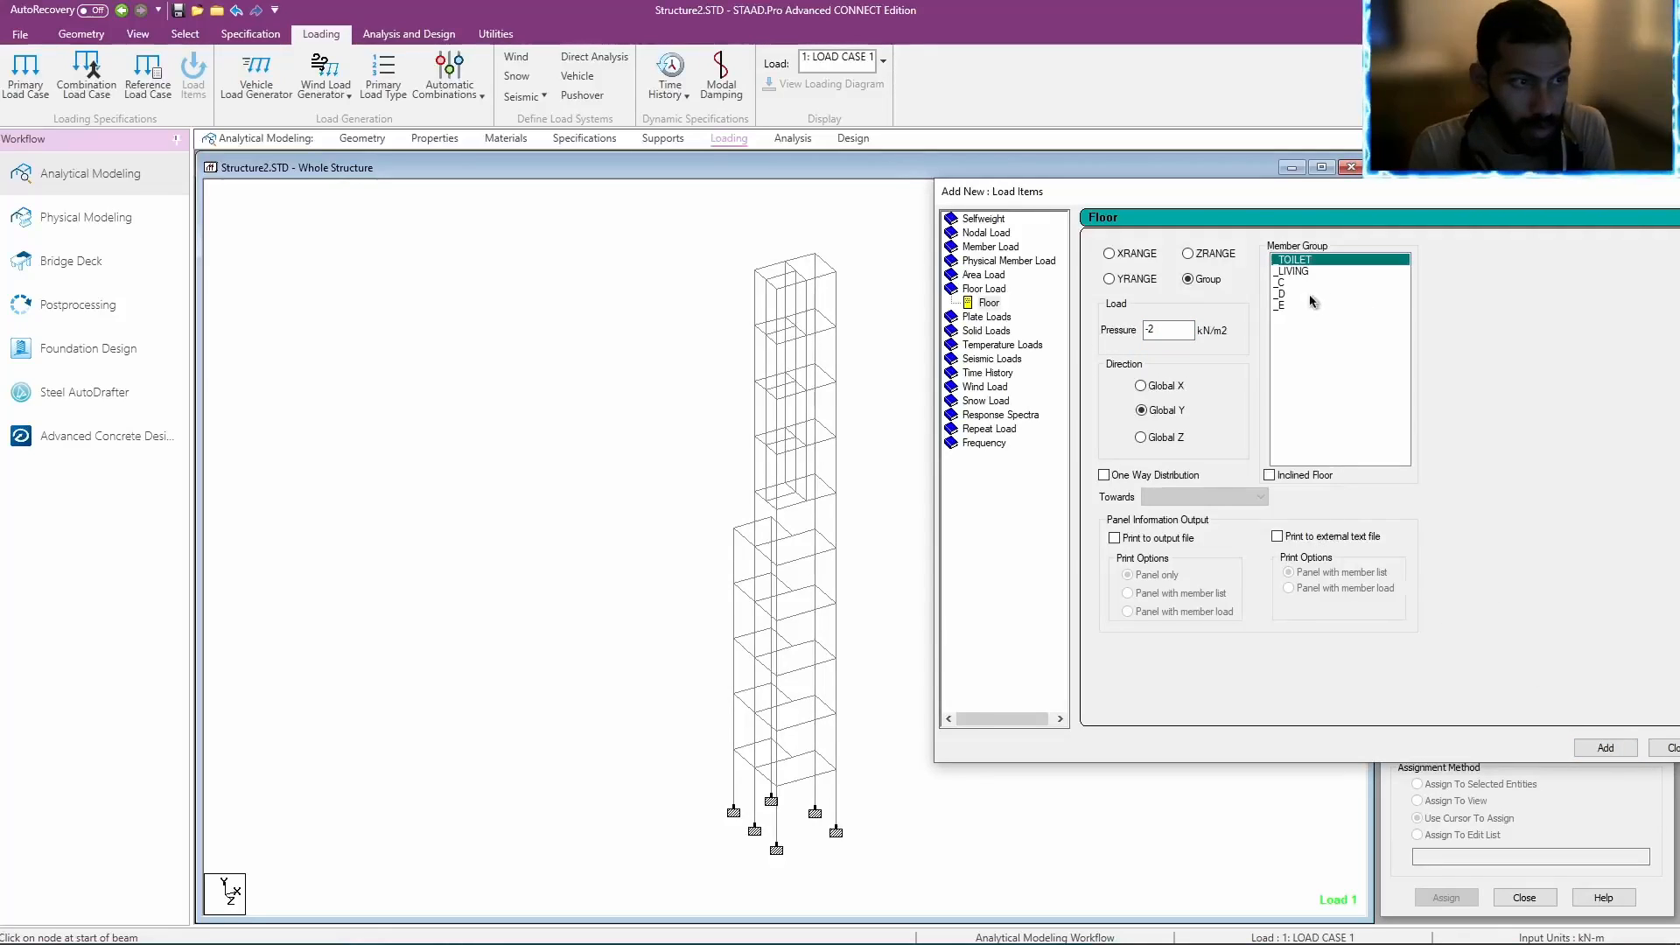
pyautogui.click(1286, 272)
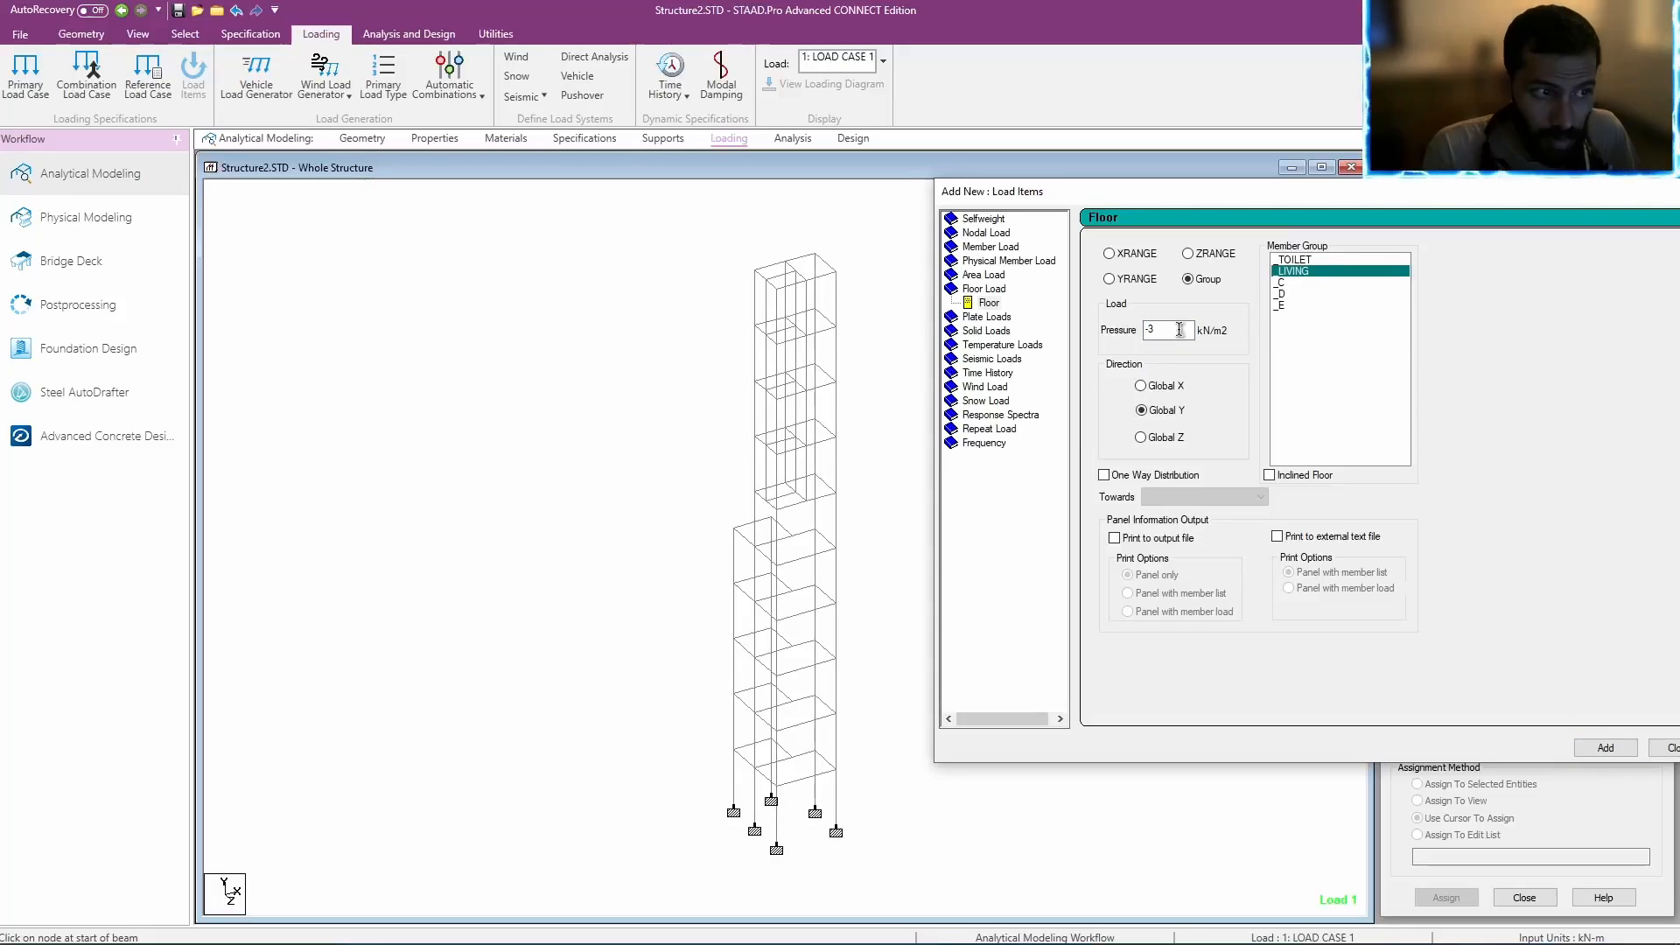
pyautogui.click(1295, 283)
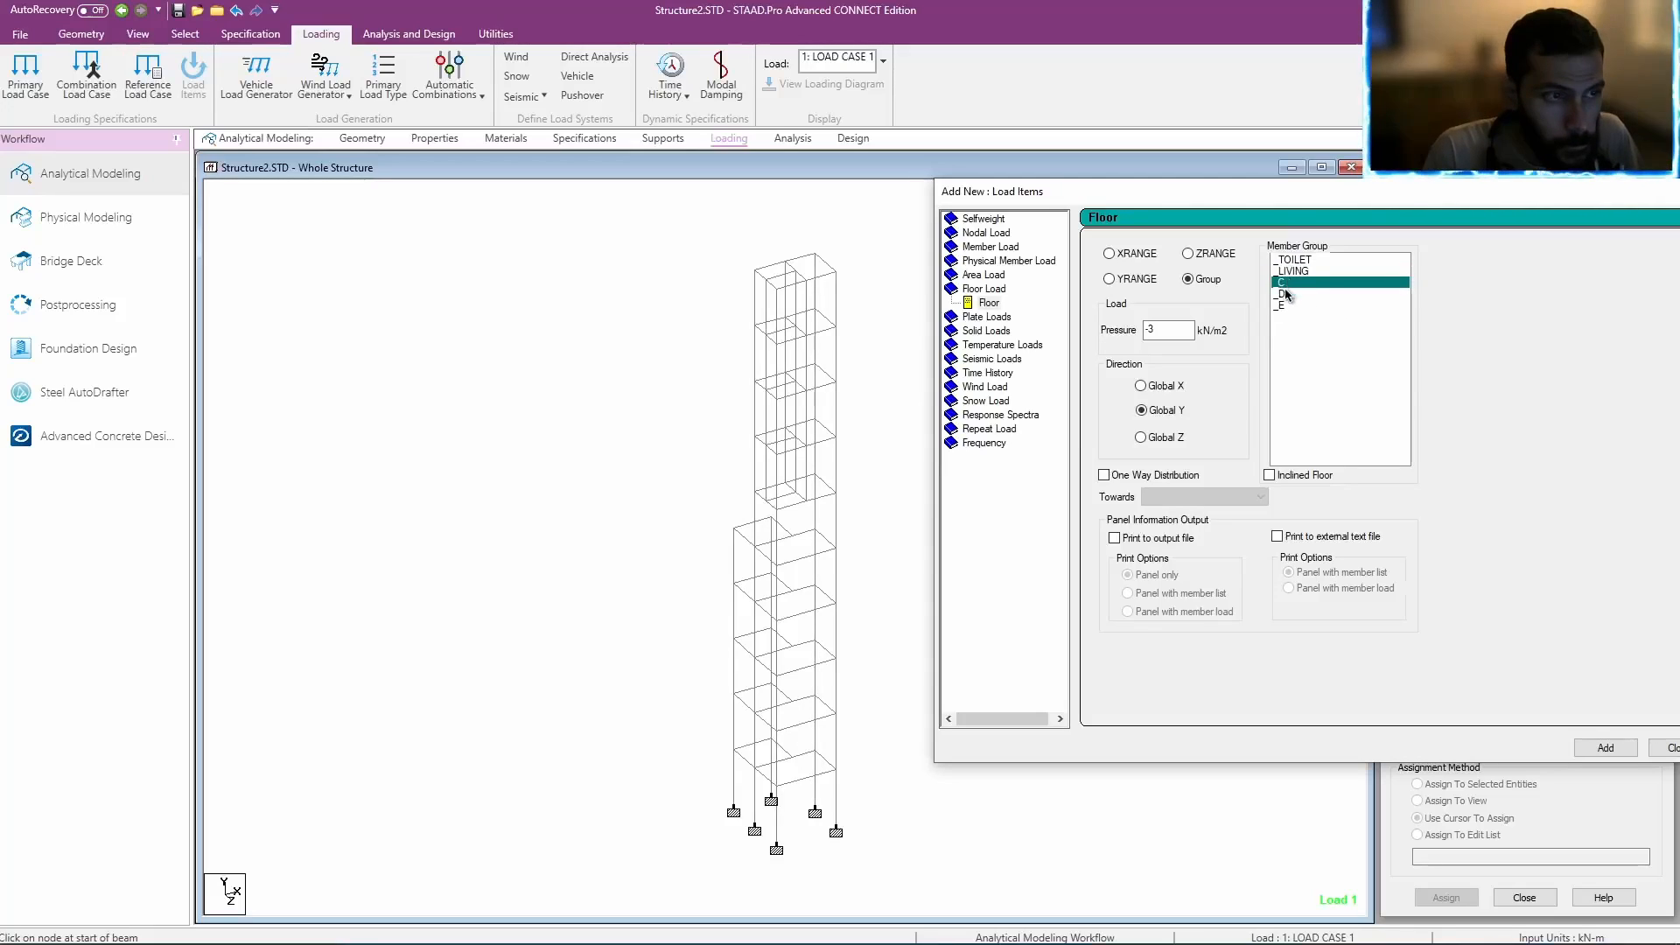
pyautogui.click(1654, 750)
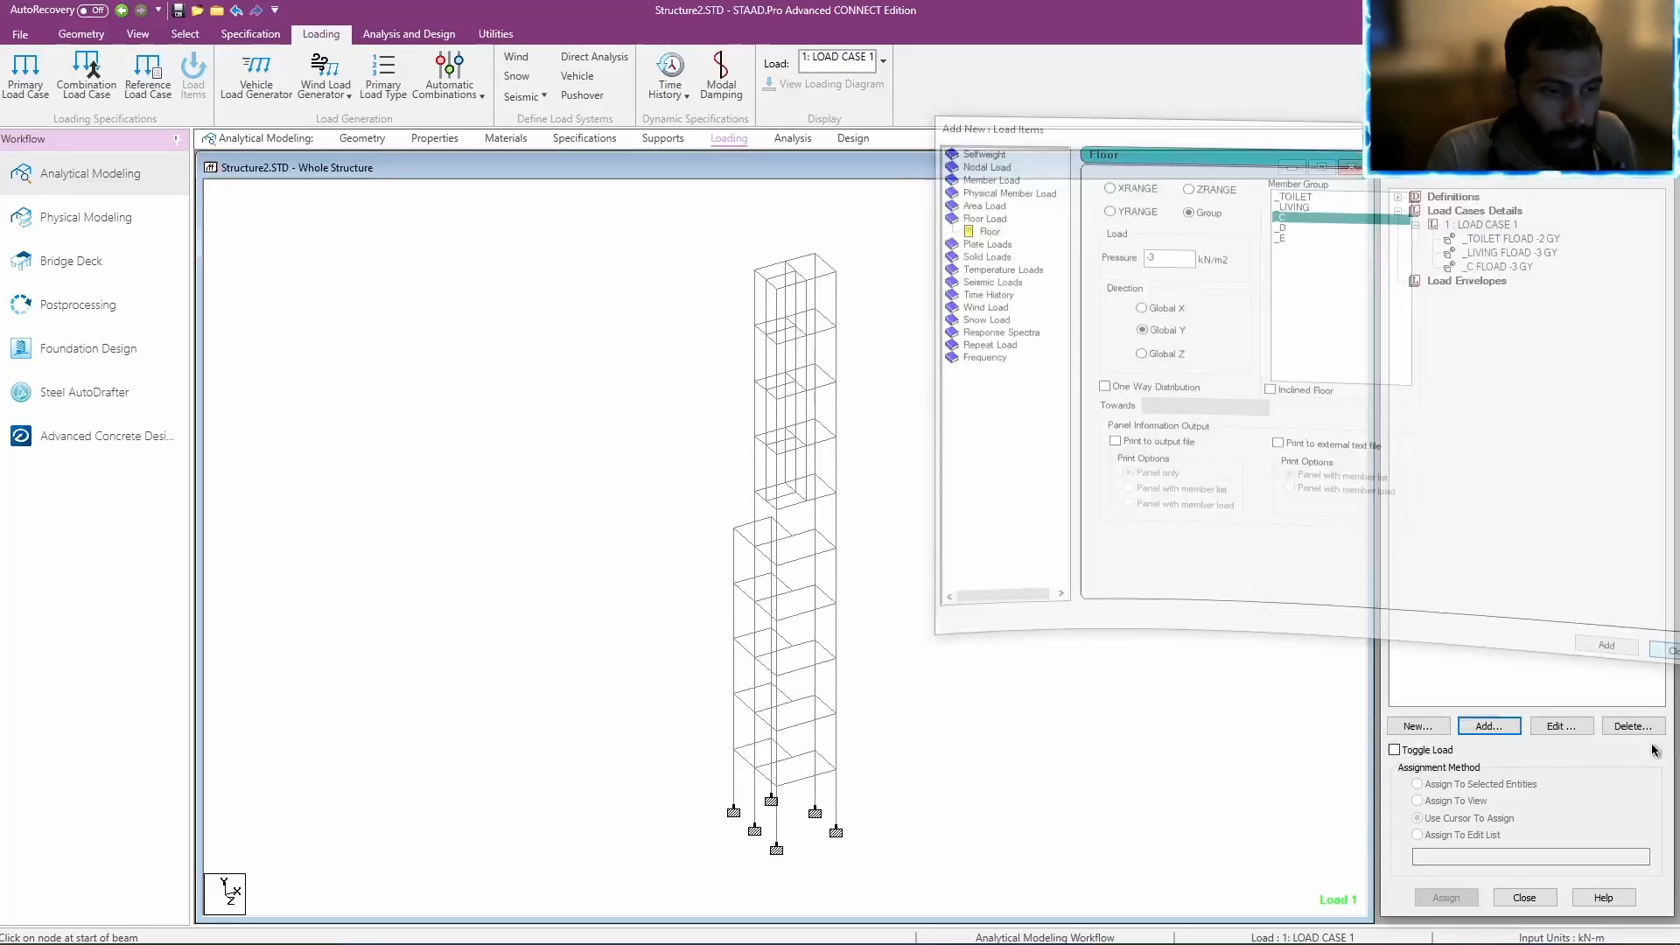
# Examine how the _TOILET, _LIVING and _C floor loads are distributed over the frame.
pyautogui.click(1509, 239)
pyautogui.click(1509, 253)
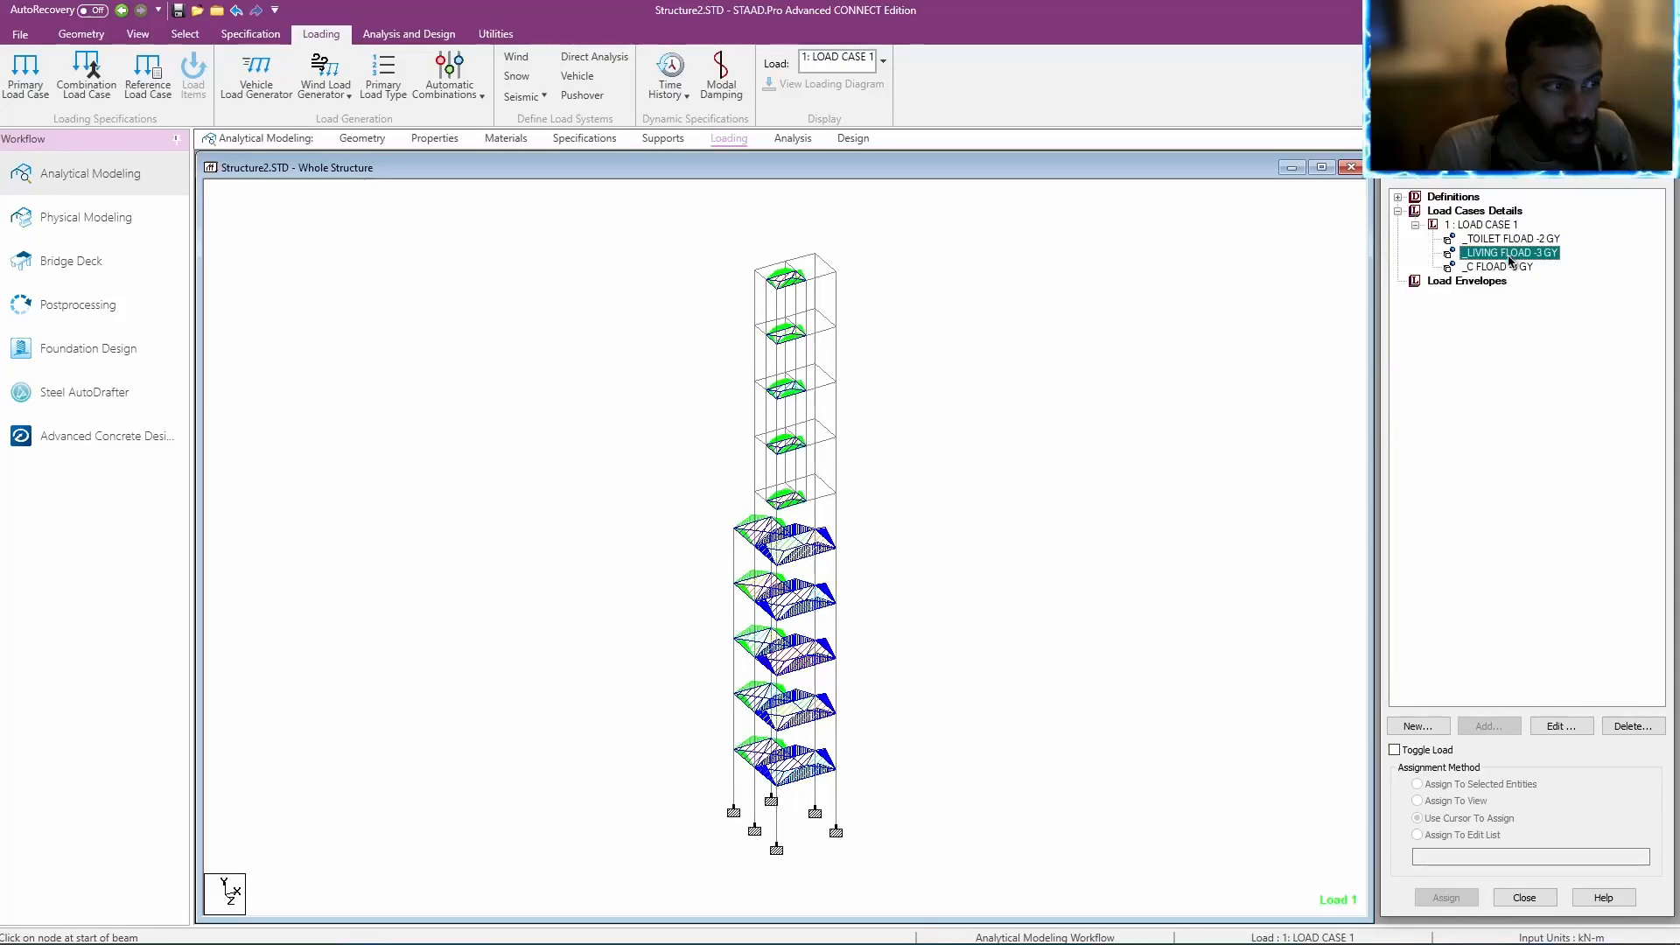
pyautogui.click(1509, 267)
pyautogui.click(1502, 281)
pyautogui.click(1505, 240)
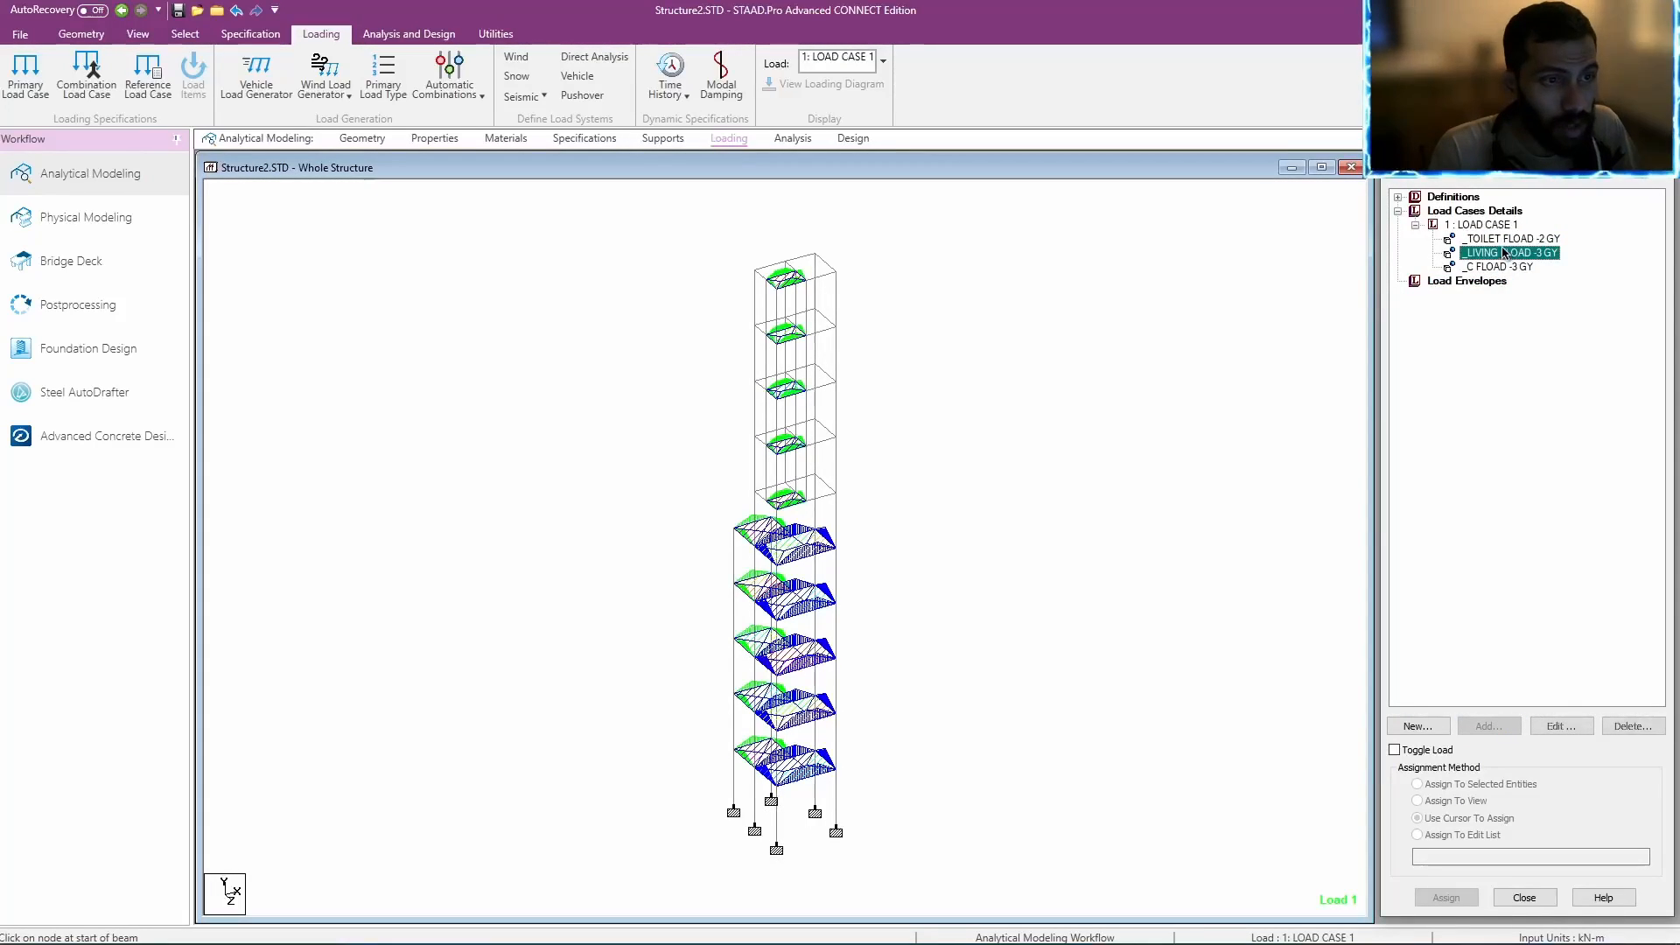
pyautogui.moveTo(1129, 456); pyautogui.dragTo(1153, 454, button='middle')
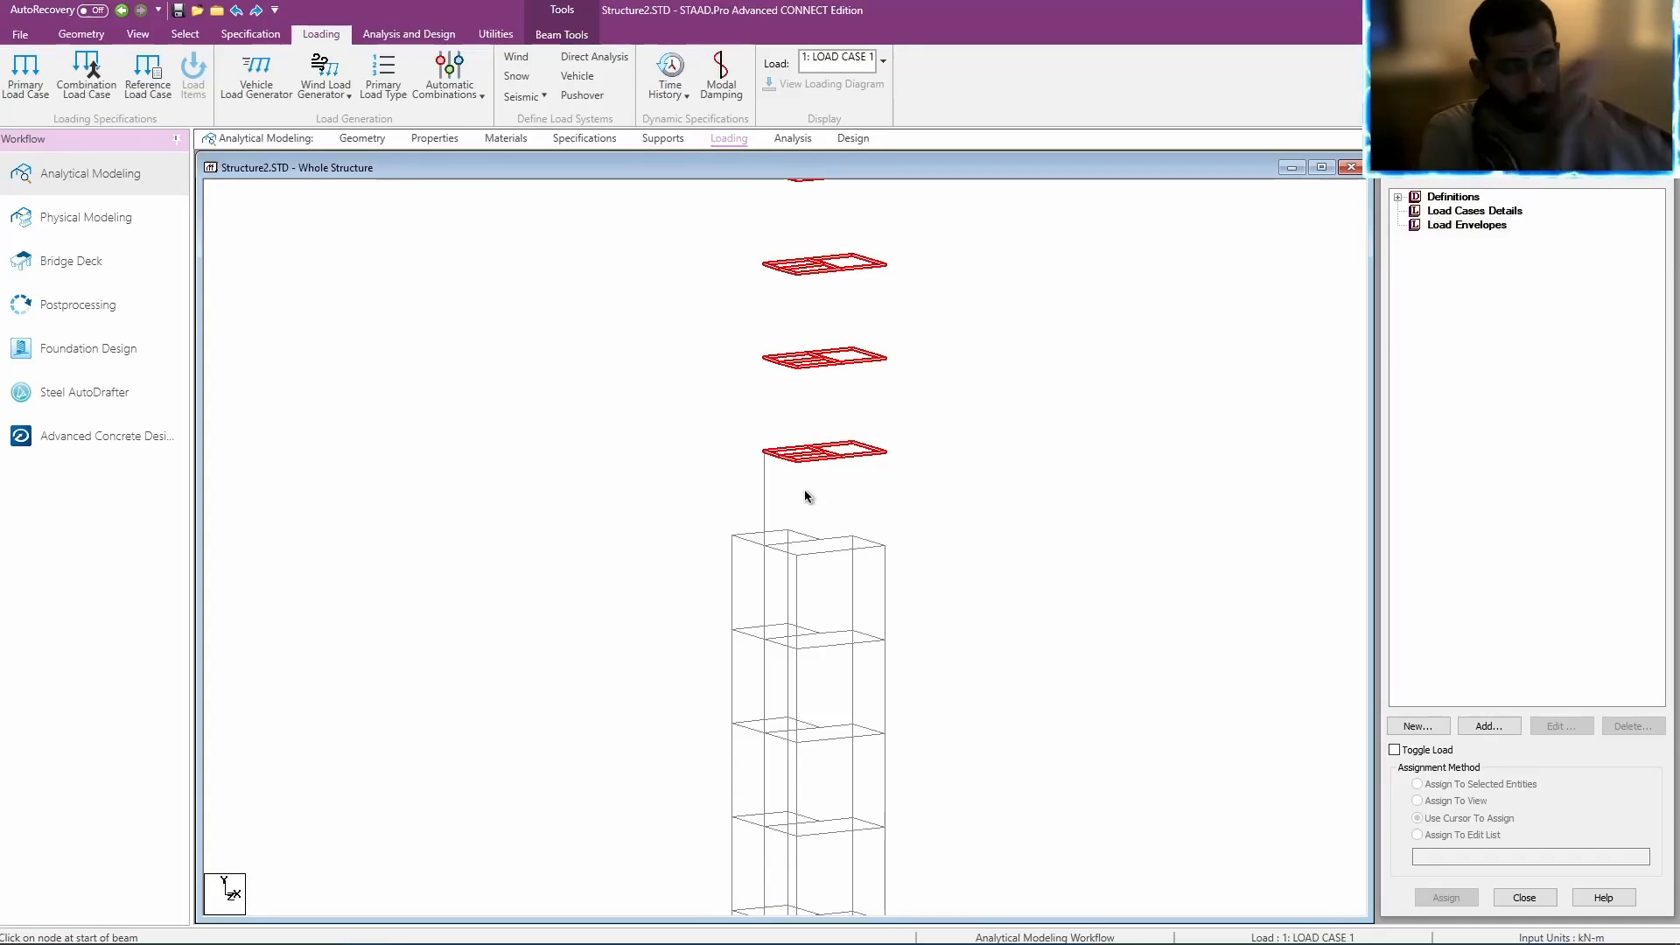
# Select only the beams of the five upper levels in elevation, leaving out the column below them, and isolate them in the view.
pyautogui.click(918, 471)
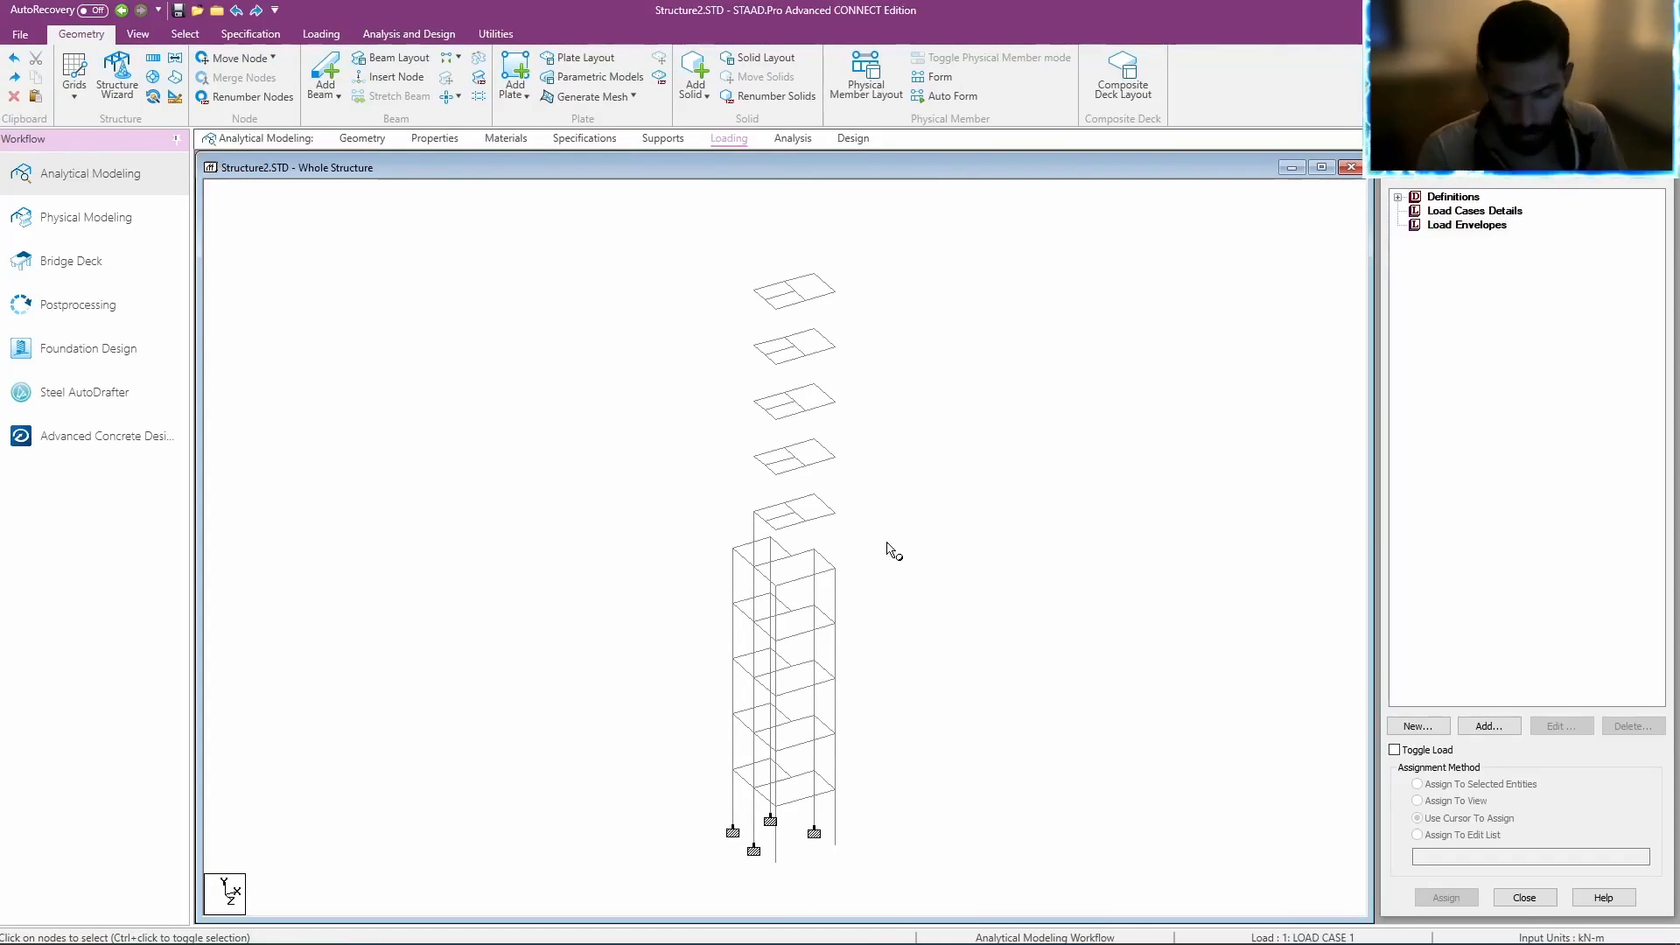
pyautogui.press('Up')
pyautogui.press('Up')
pyautogui.press('Up')
pyautogui.press('Up')
pyautogui.press('Up')
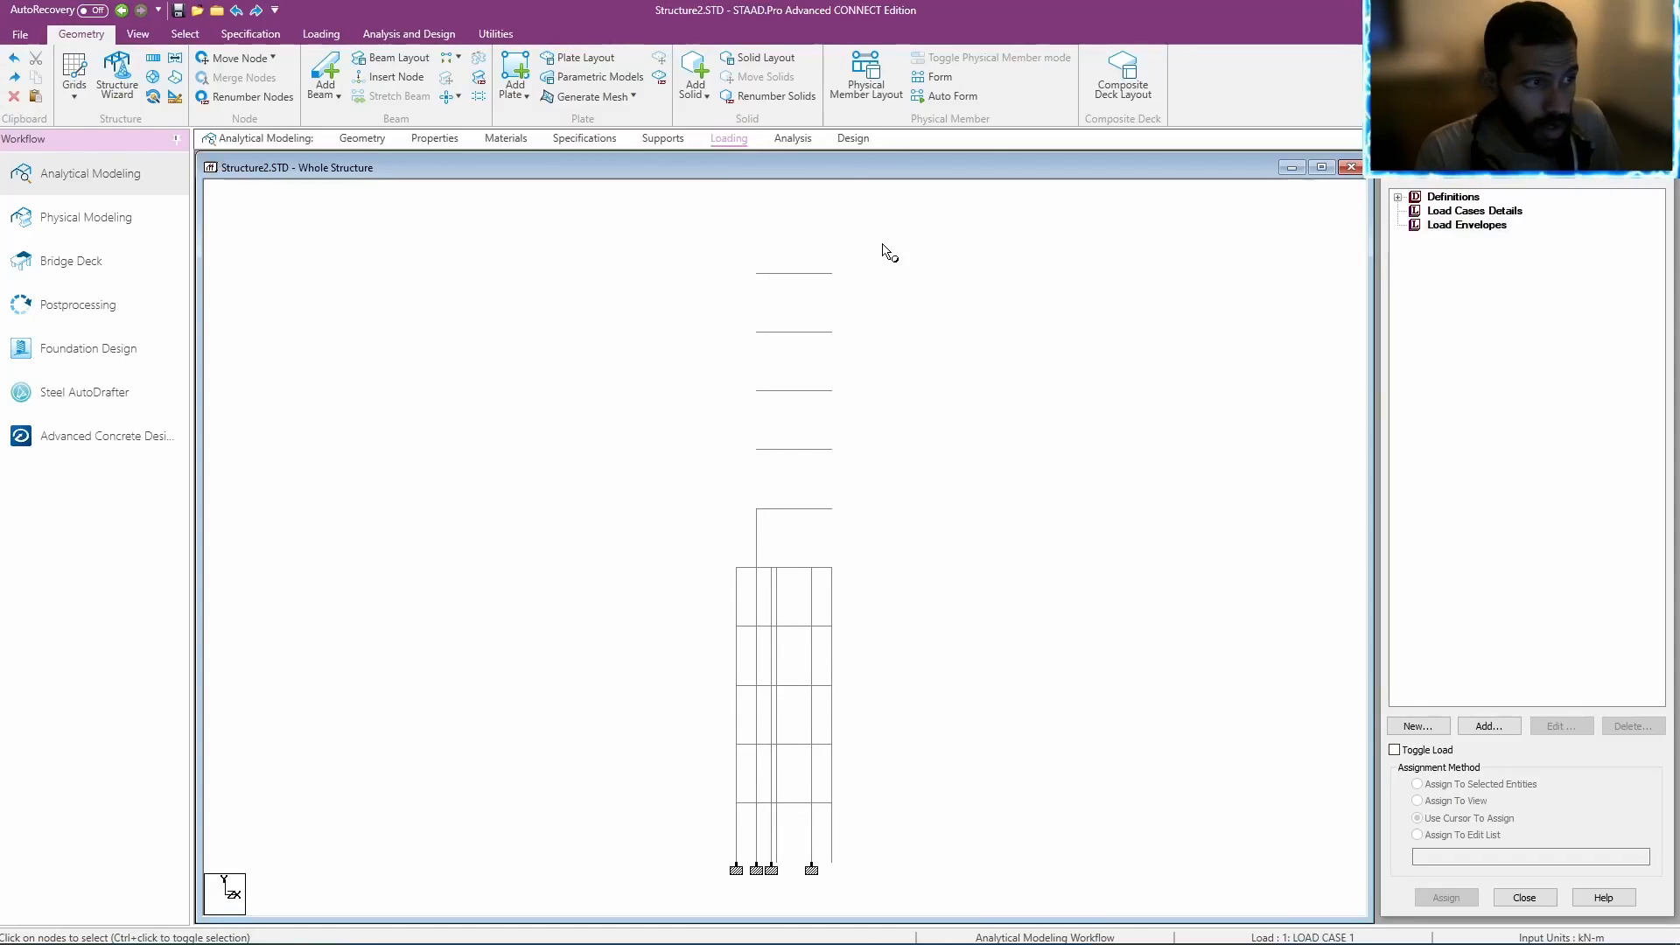
pyautogui.moveTo(708, 496); pyautogui.dragTo(690, 518)
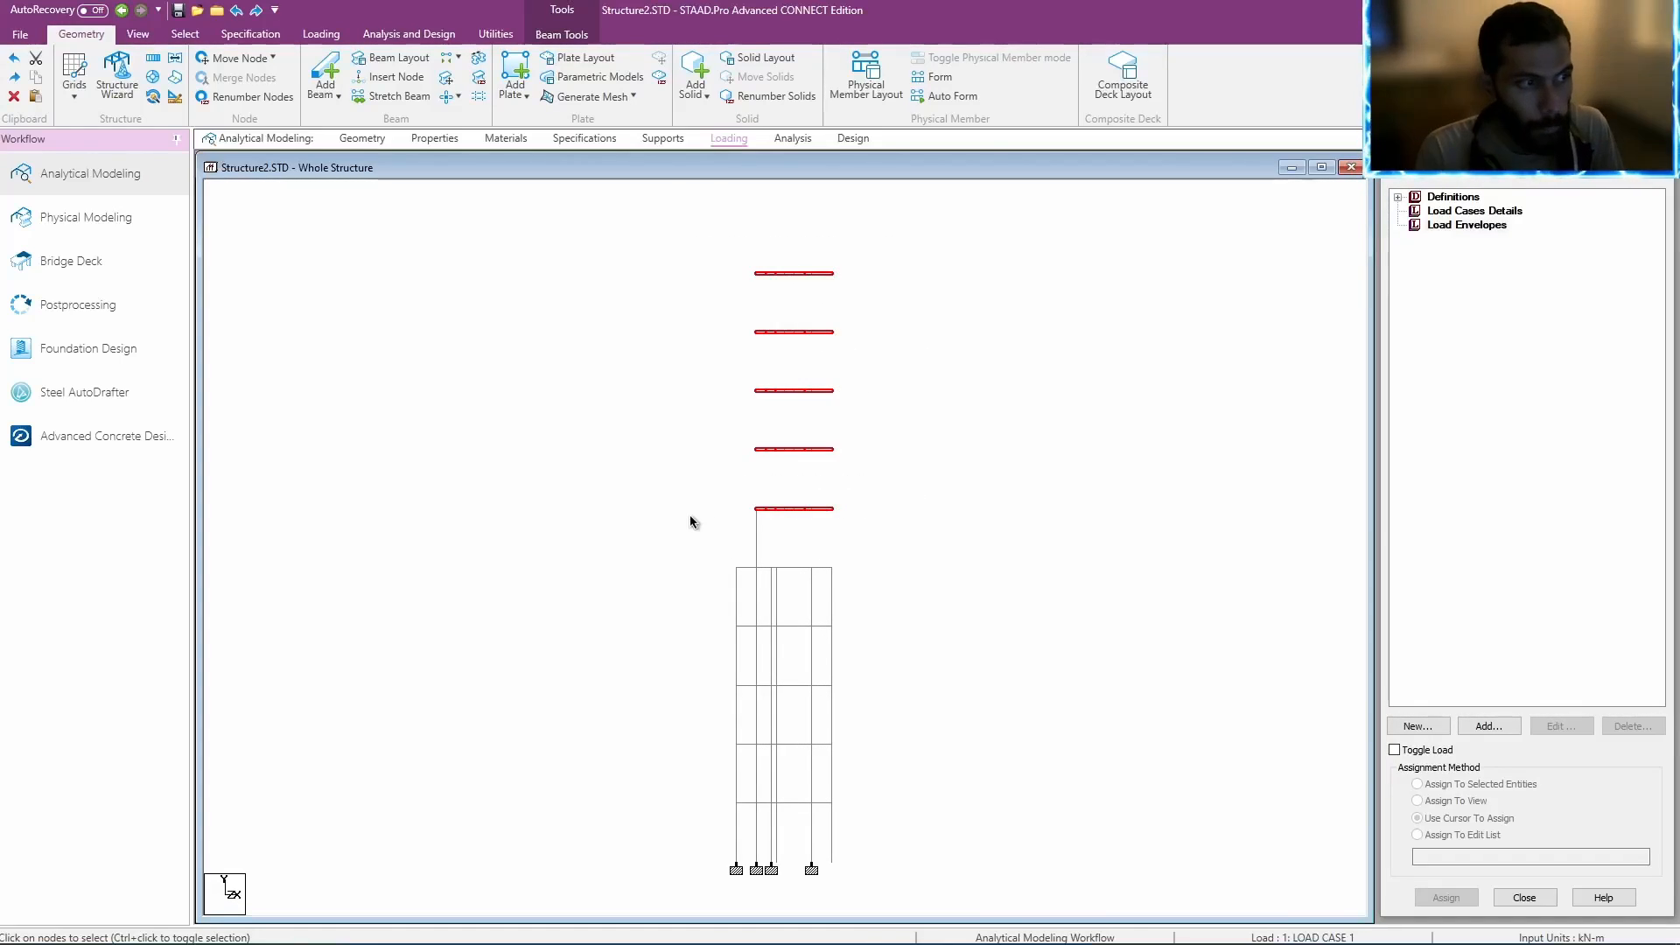
pyautogui.press('Down')
pyautogui.press('Down')
pyautogui.press('Down')
pyautogui.press('Down')
pyautogui.press('Down')
pyautogui.press('Down')
pyautogui.rightClick(973, 455)
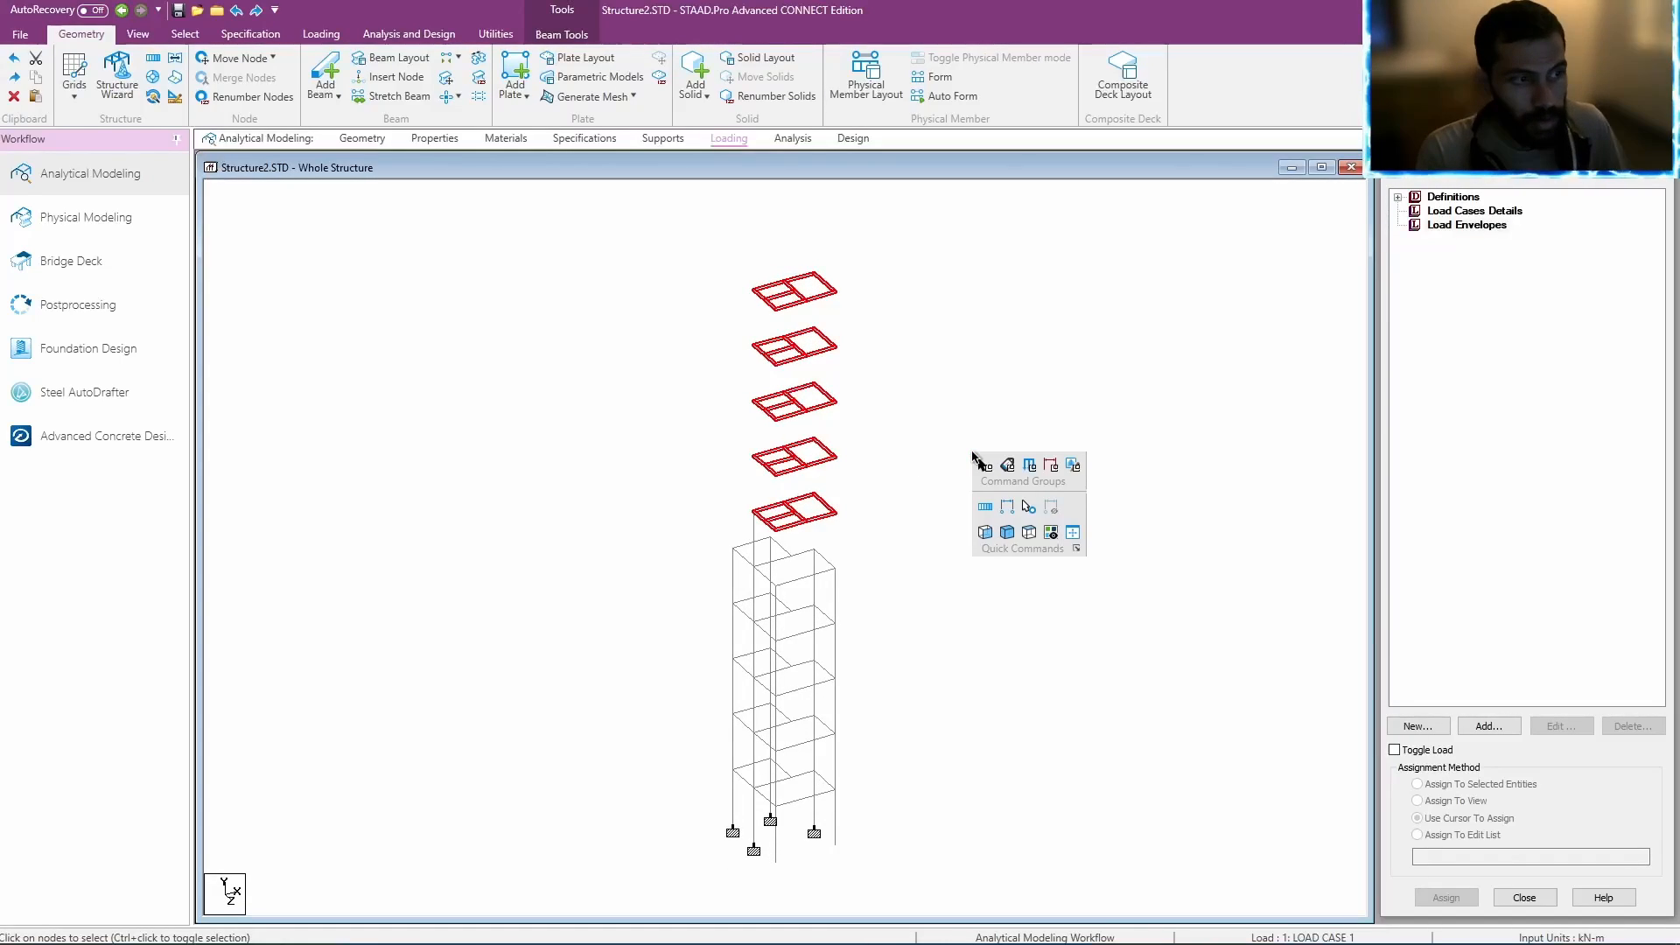
pyautogui.click(1050, 532)
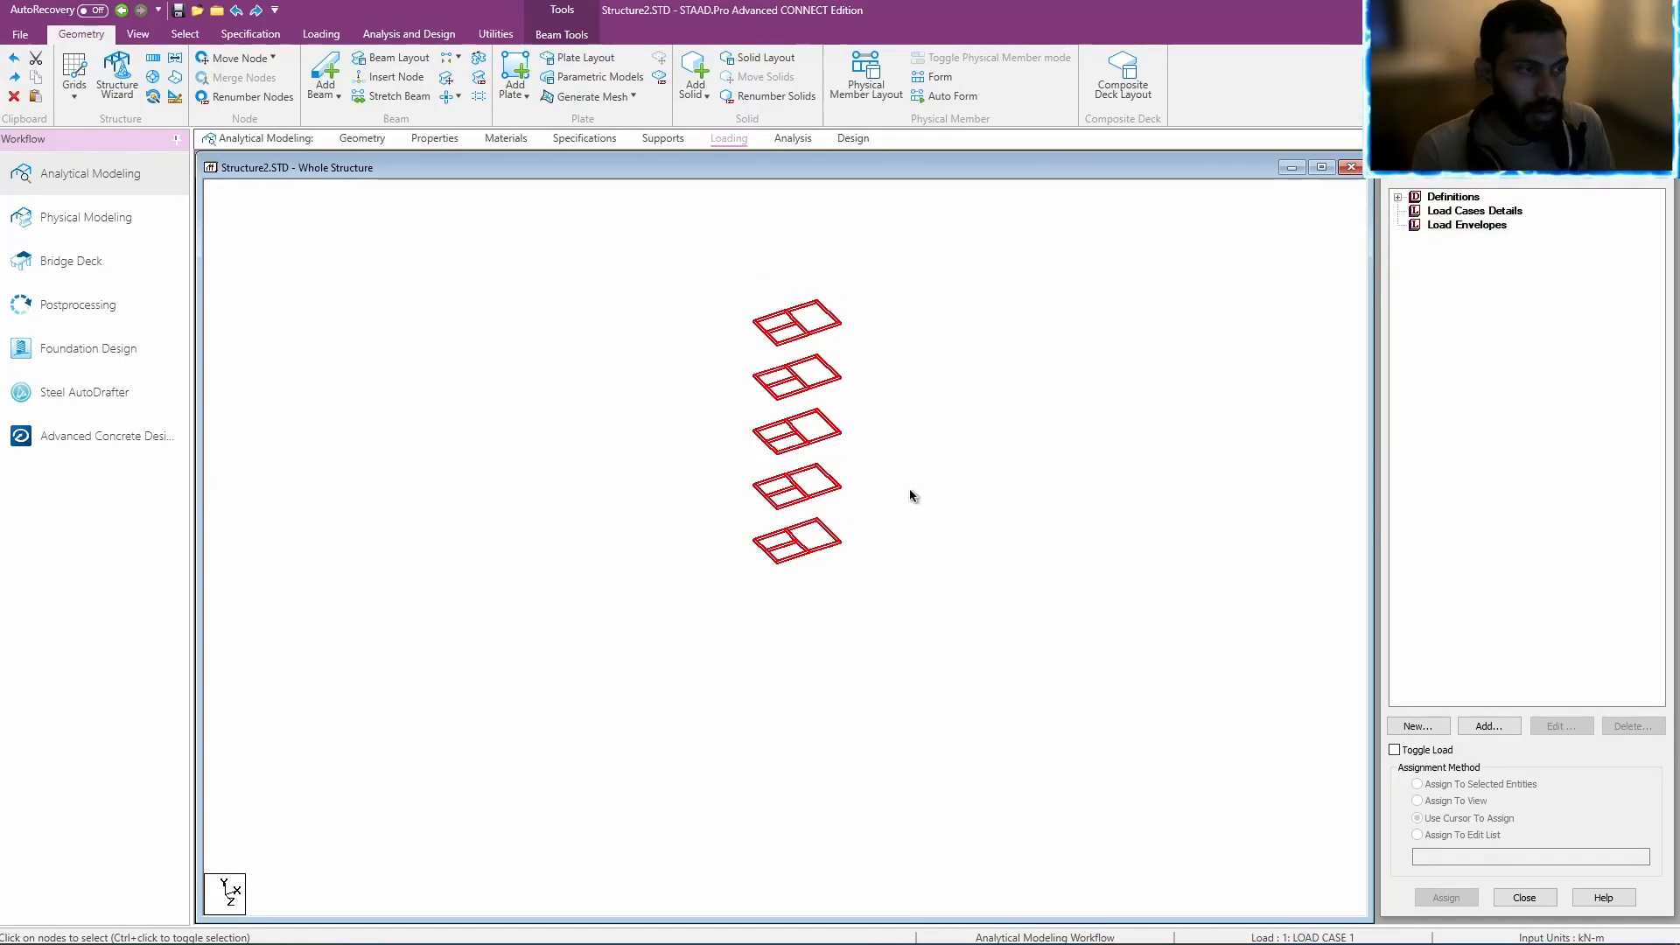
# Select the four outer corner nodes and both ends of the long dividing beam in plan, and connect them with columns along the Y axis.
pyautogui.press('Down')
pyautogui.press('Down')
pyautogui.press('Down')
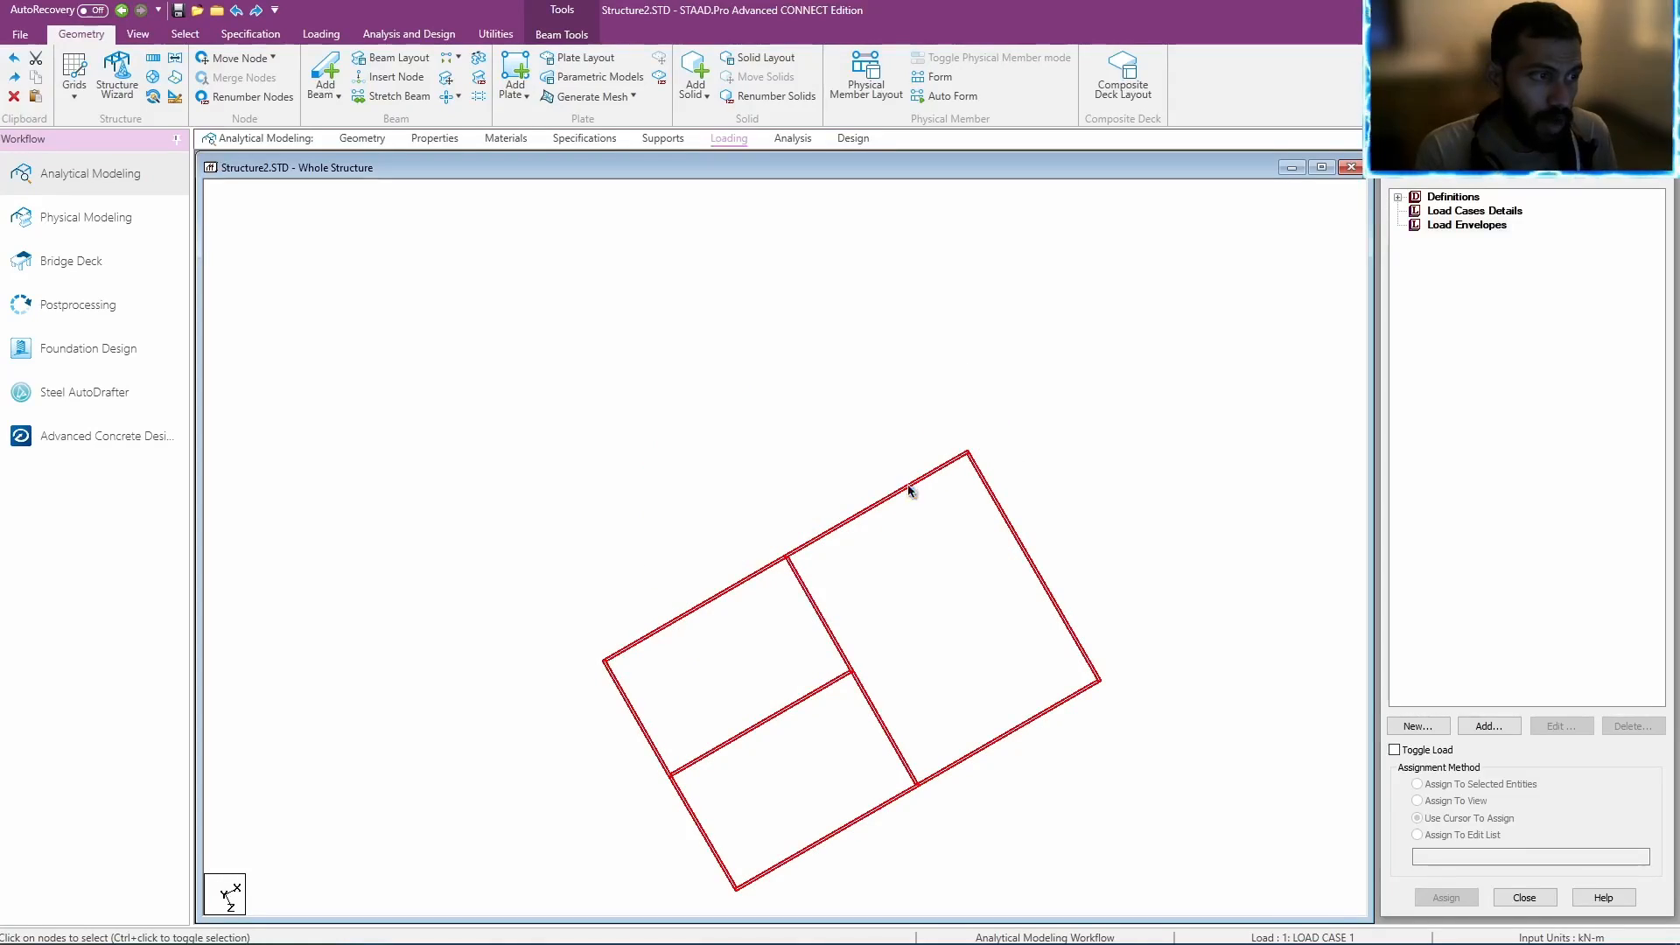
pyautogui.click(796, 413)
pyautogui.moveTo(833, 508); pyautogui.dragTo(803, 402, button='middle')
pyautogui.rightClick(664, 351)
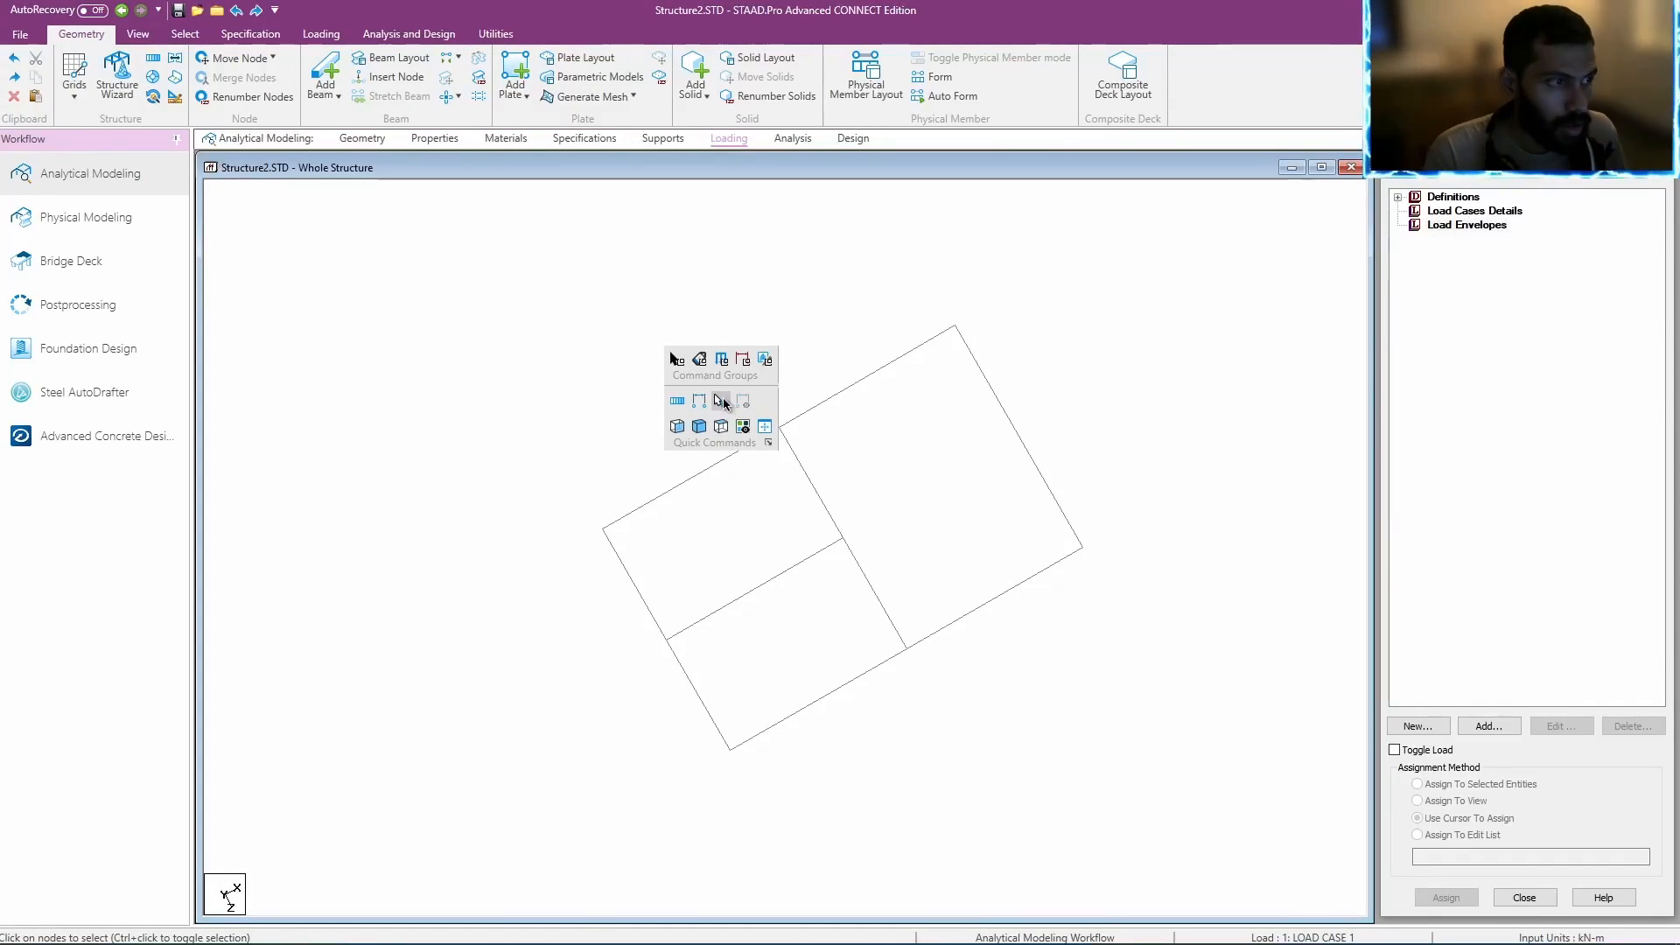
pyautogui.click(603, 528)
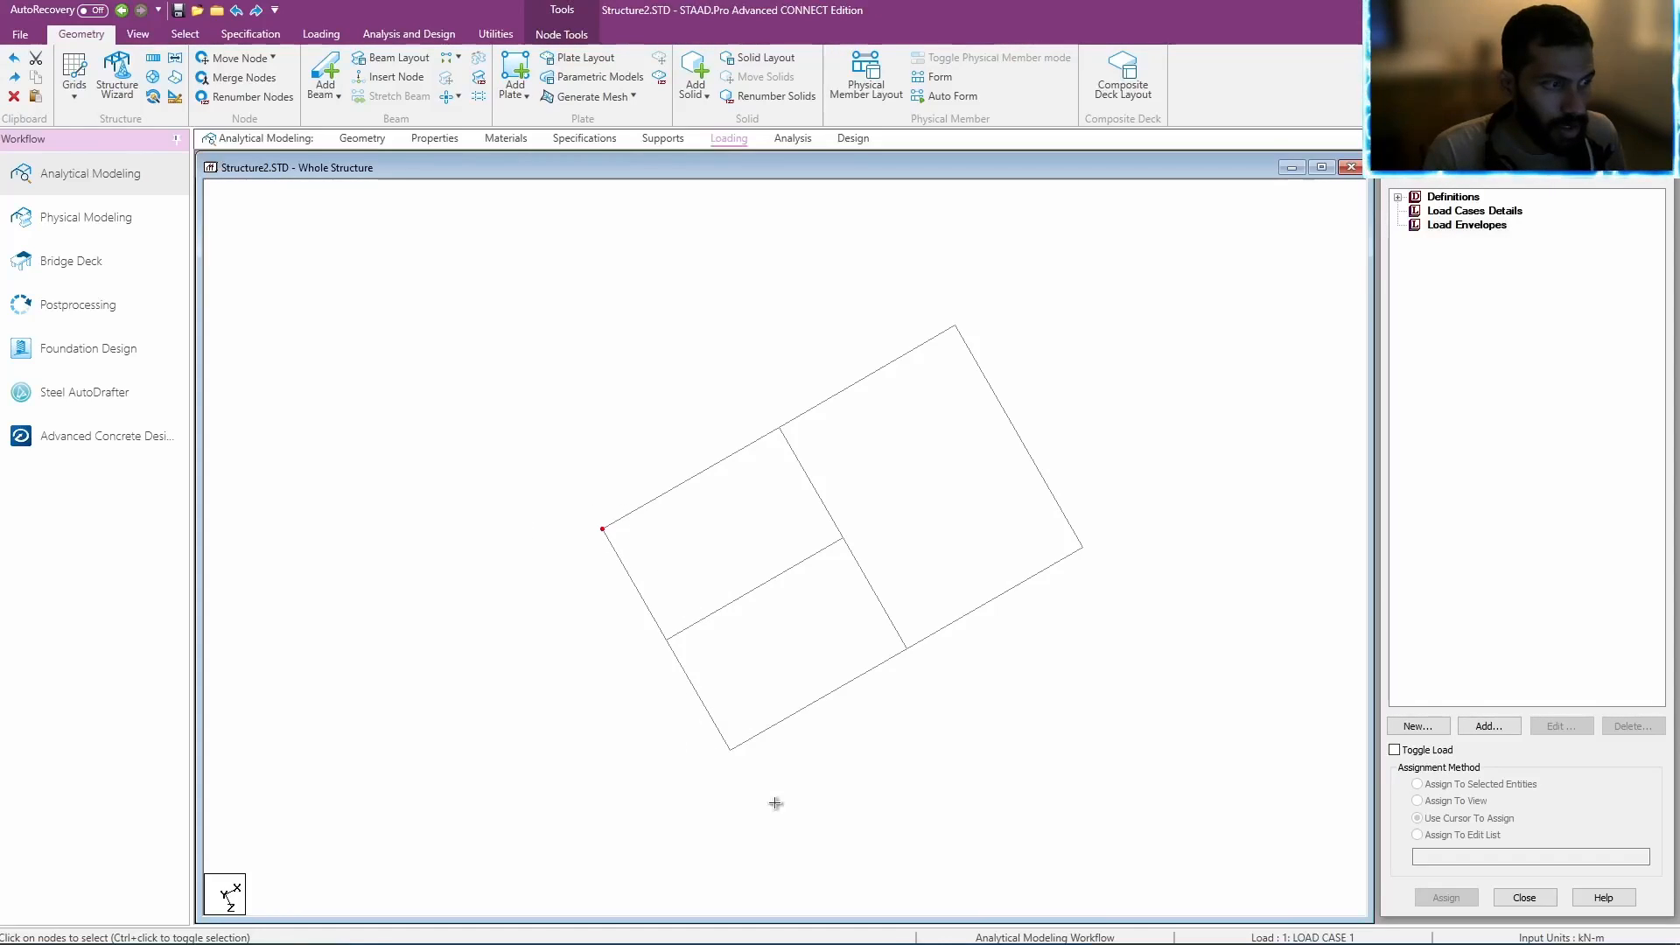
pyautogui.keyDown('ctrl'); pyautogui.click(954, 325); pyautogui.keyUp('ctrl')
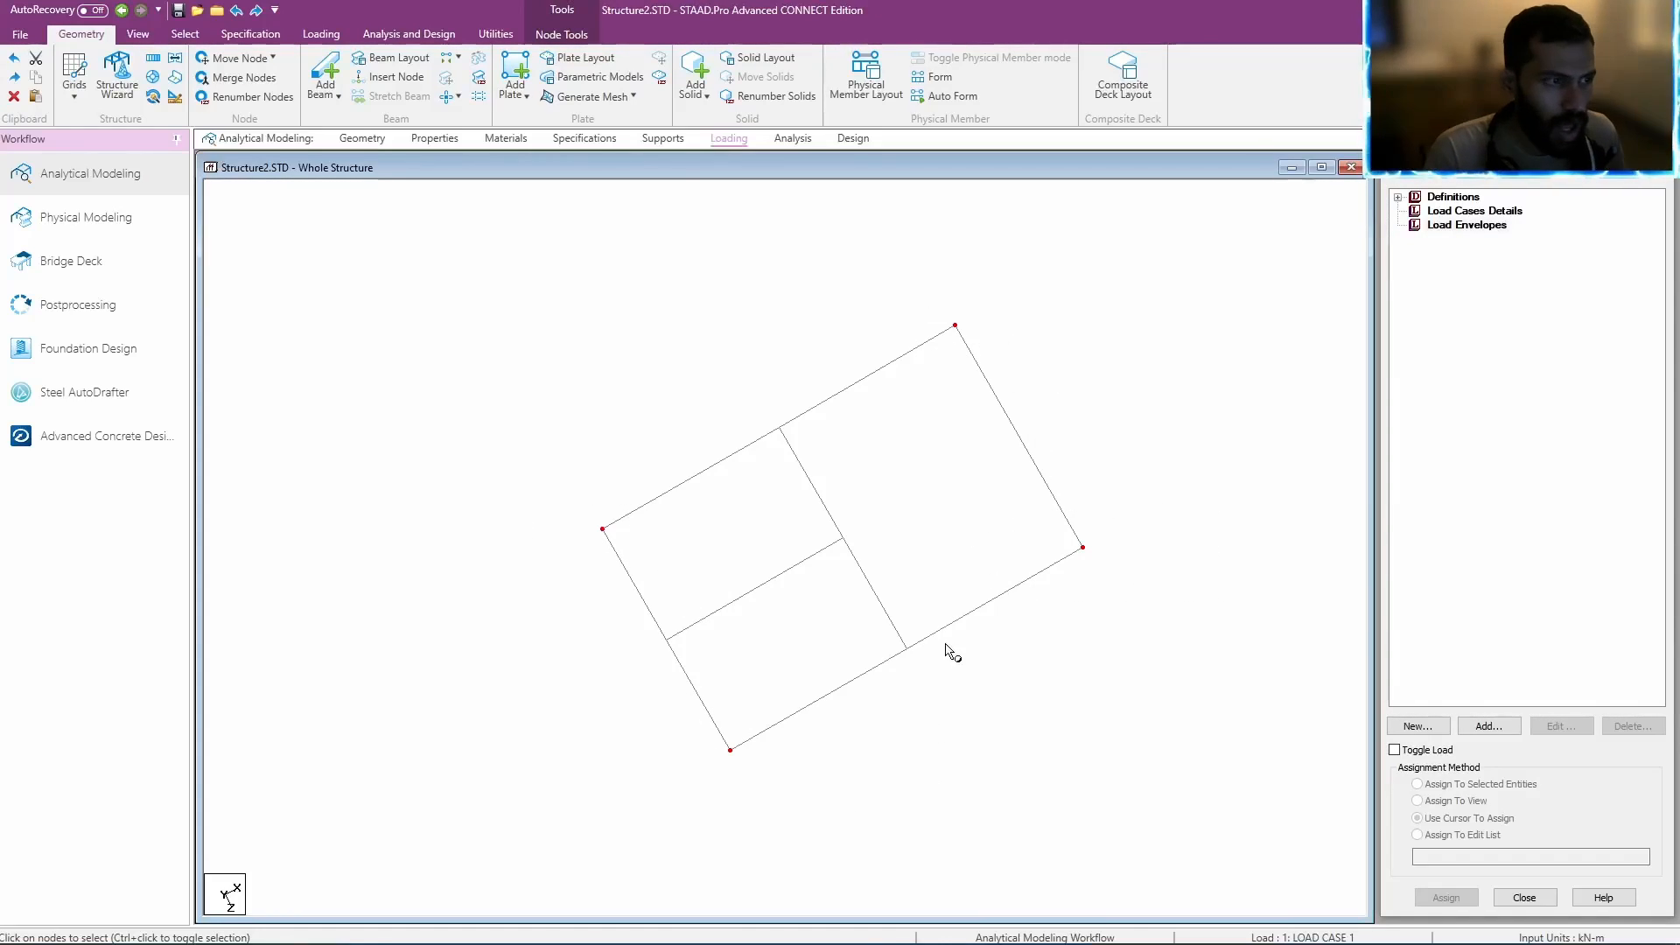
pyautogui.keyDown('ctrl'); pyautogui.moveTo(834, 636); pyautogui.dragTo(909, 679); pyautogui.keyUp('ctrl')
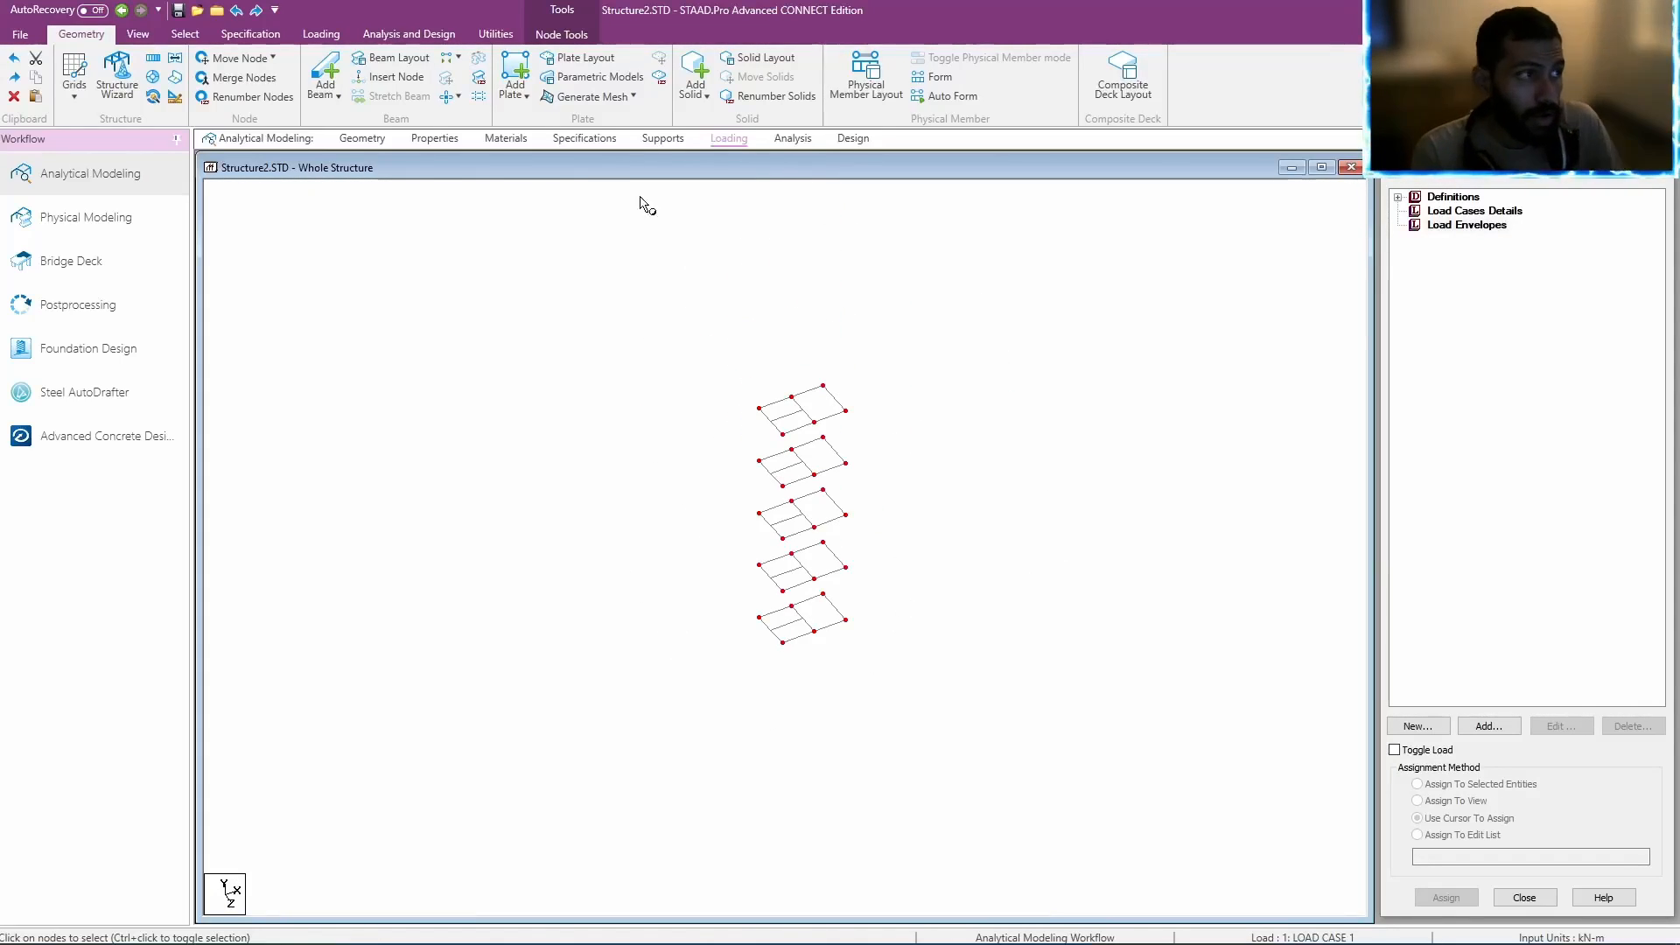
pyautogui.click(458, 57)
pyautogui.click(490, 104)
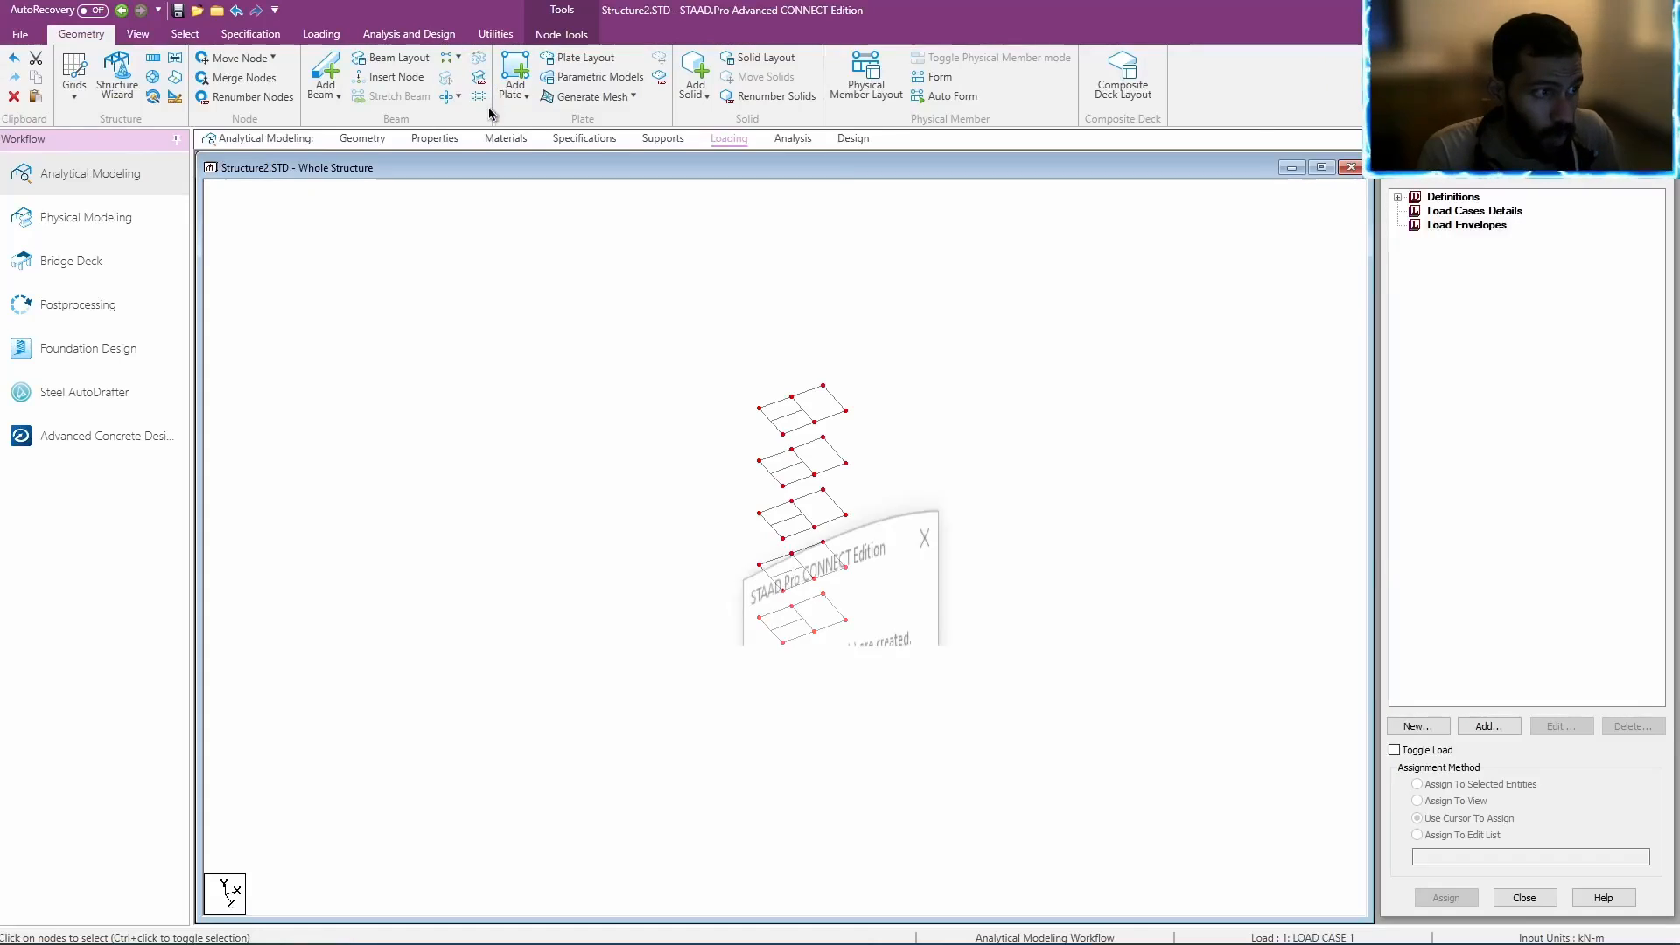
pyautogui.click(876, 514)
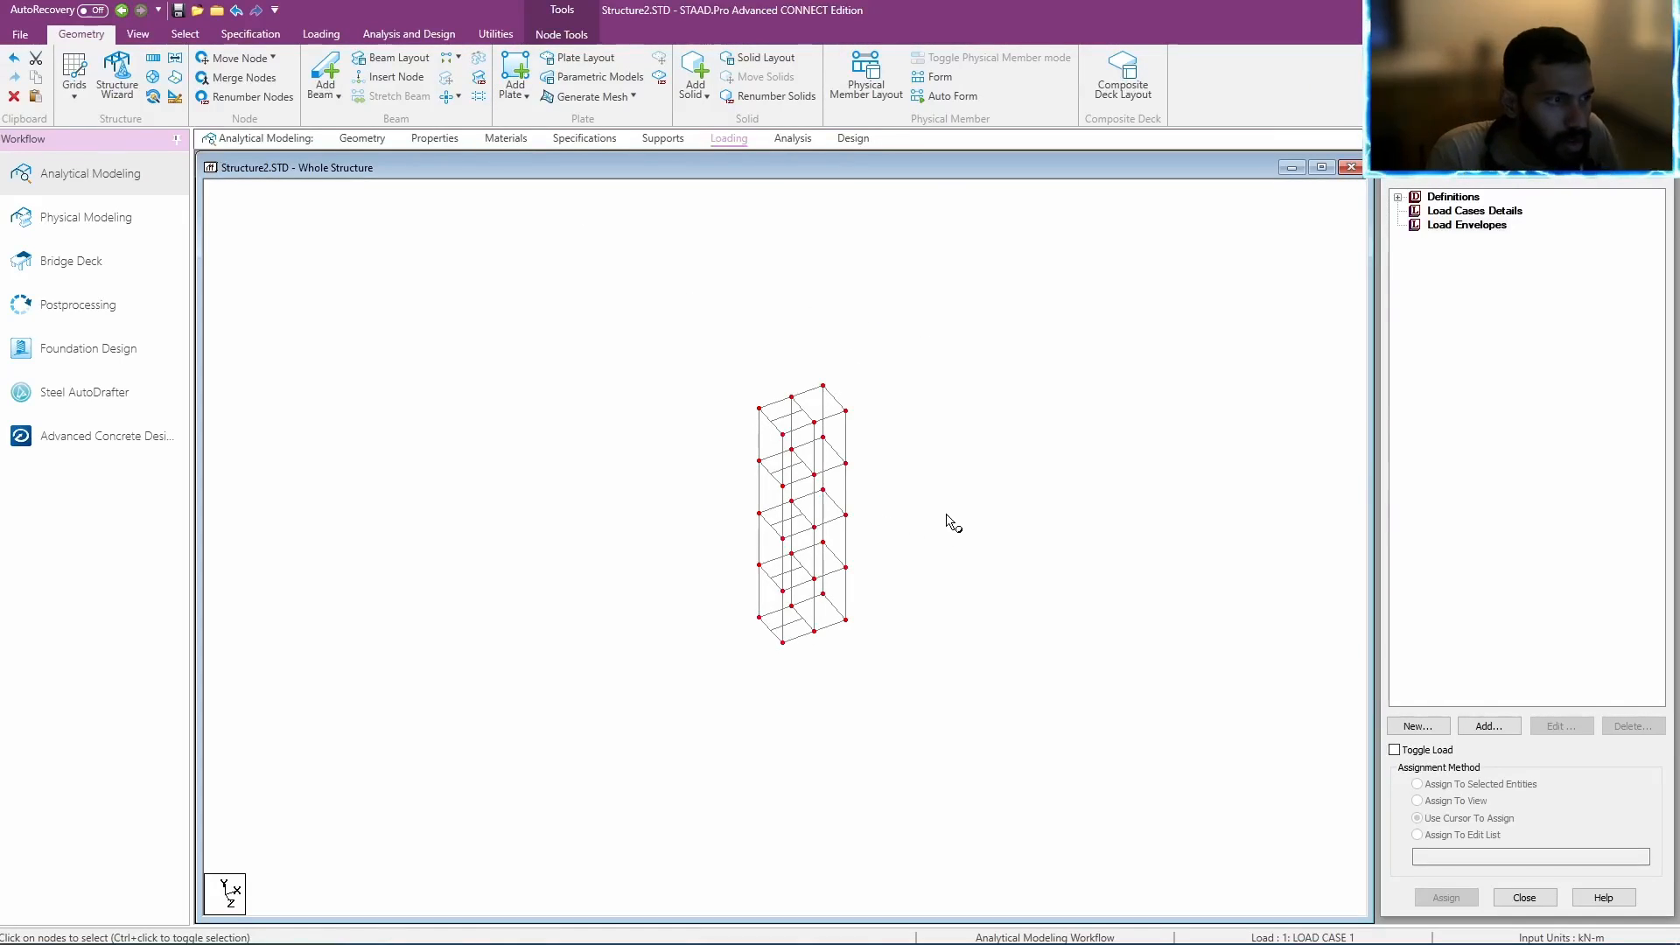
# Display the whole structure again with the new upper-level columns.
pyautogui.scroll(1, 823, 622)
pyautogui.moveTo(823, 622); pyautogui.dragTo(848, 568, button='middle')
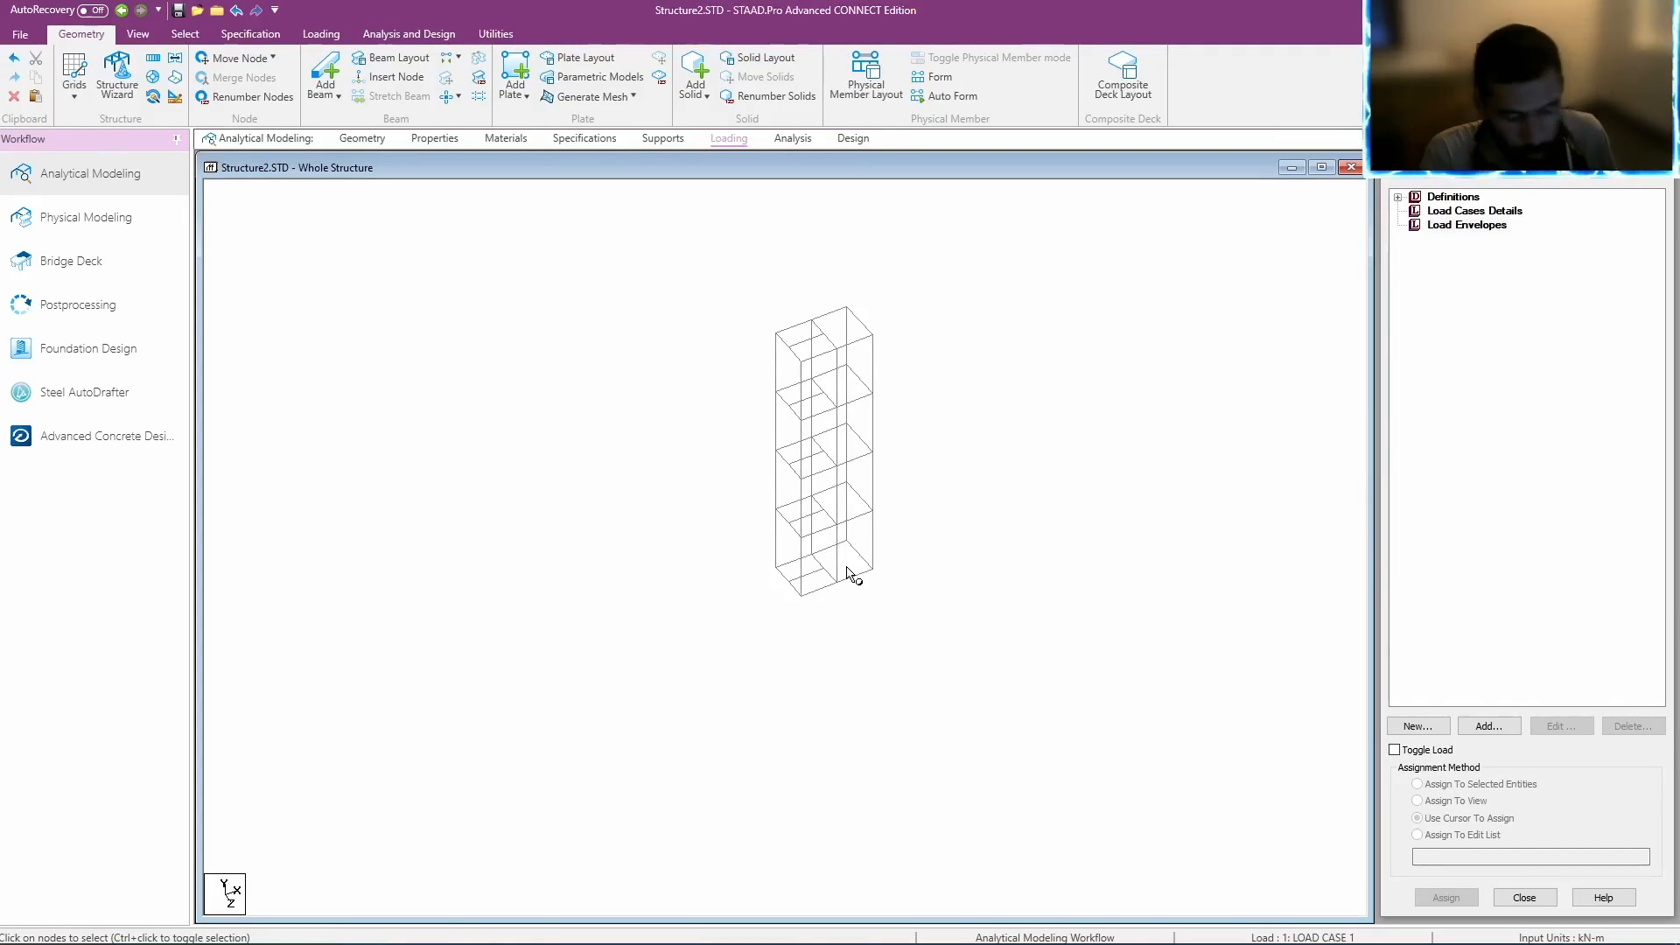
pyautogui.rightClick(666, 273)
pyautogui.click(767, 353)
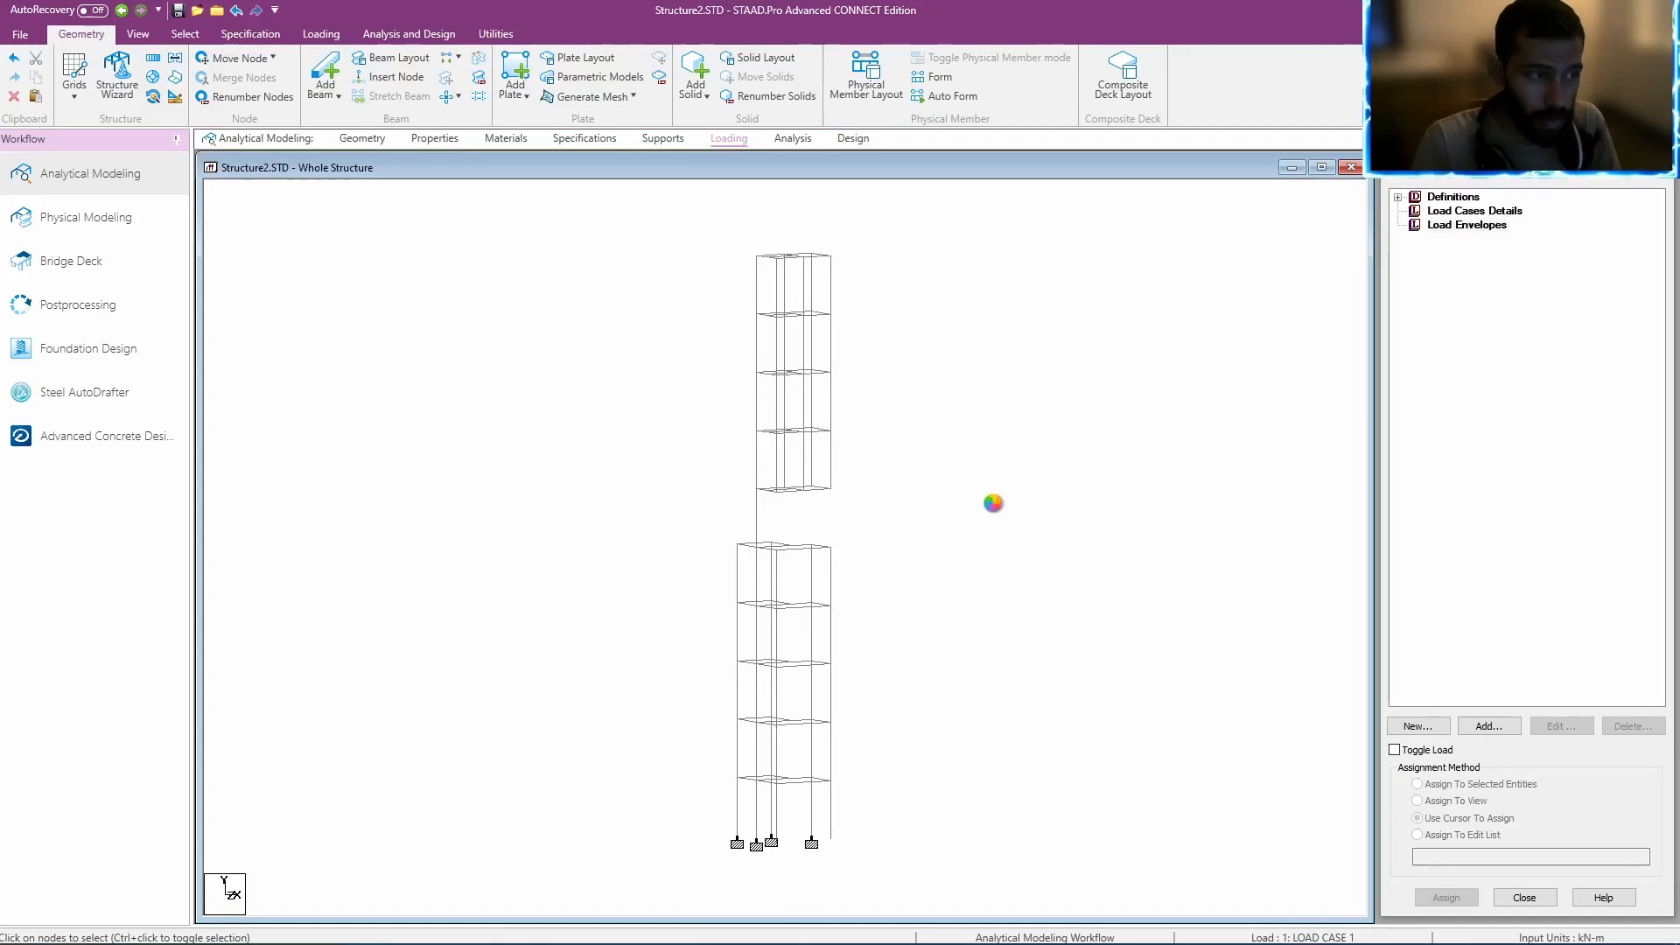
# Select the members of the two floor levels bordering the storey gap, including the single column between them, and isolate them in the view.
pyautogui.moveTo(729, 501); pyautogui.dragTo(877, 563)
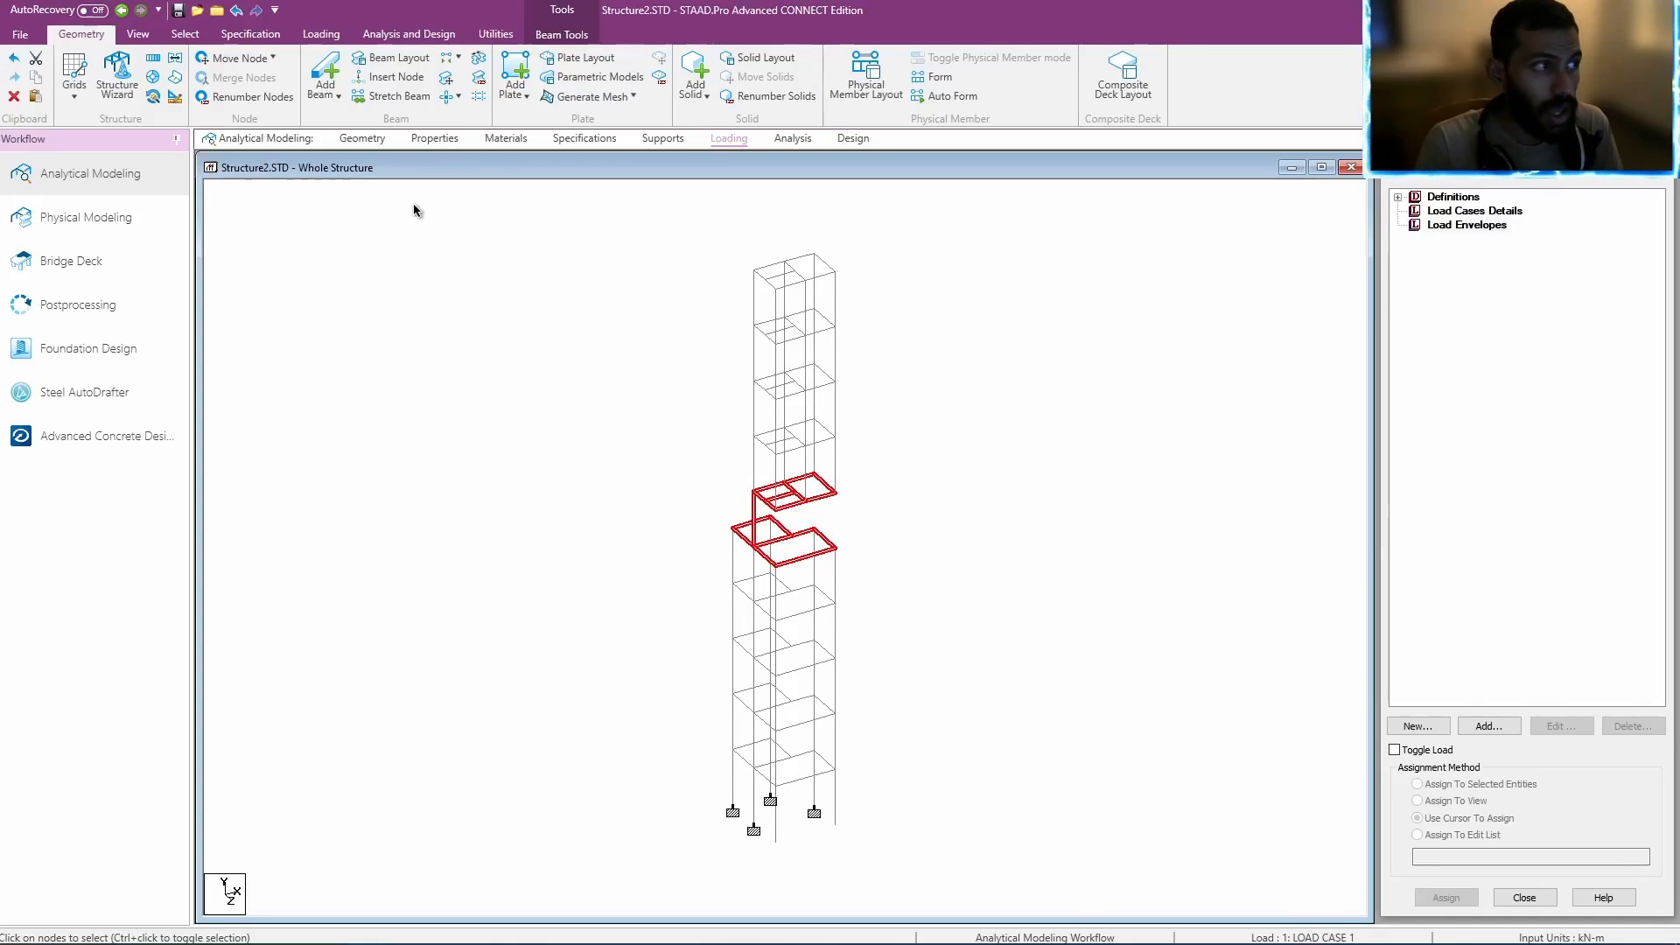
pyautogui.rightClick(481, 288)
pyautogui.click(561, 366)
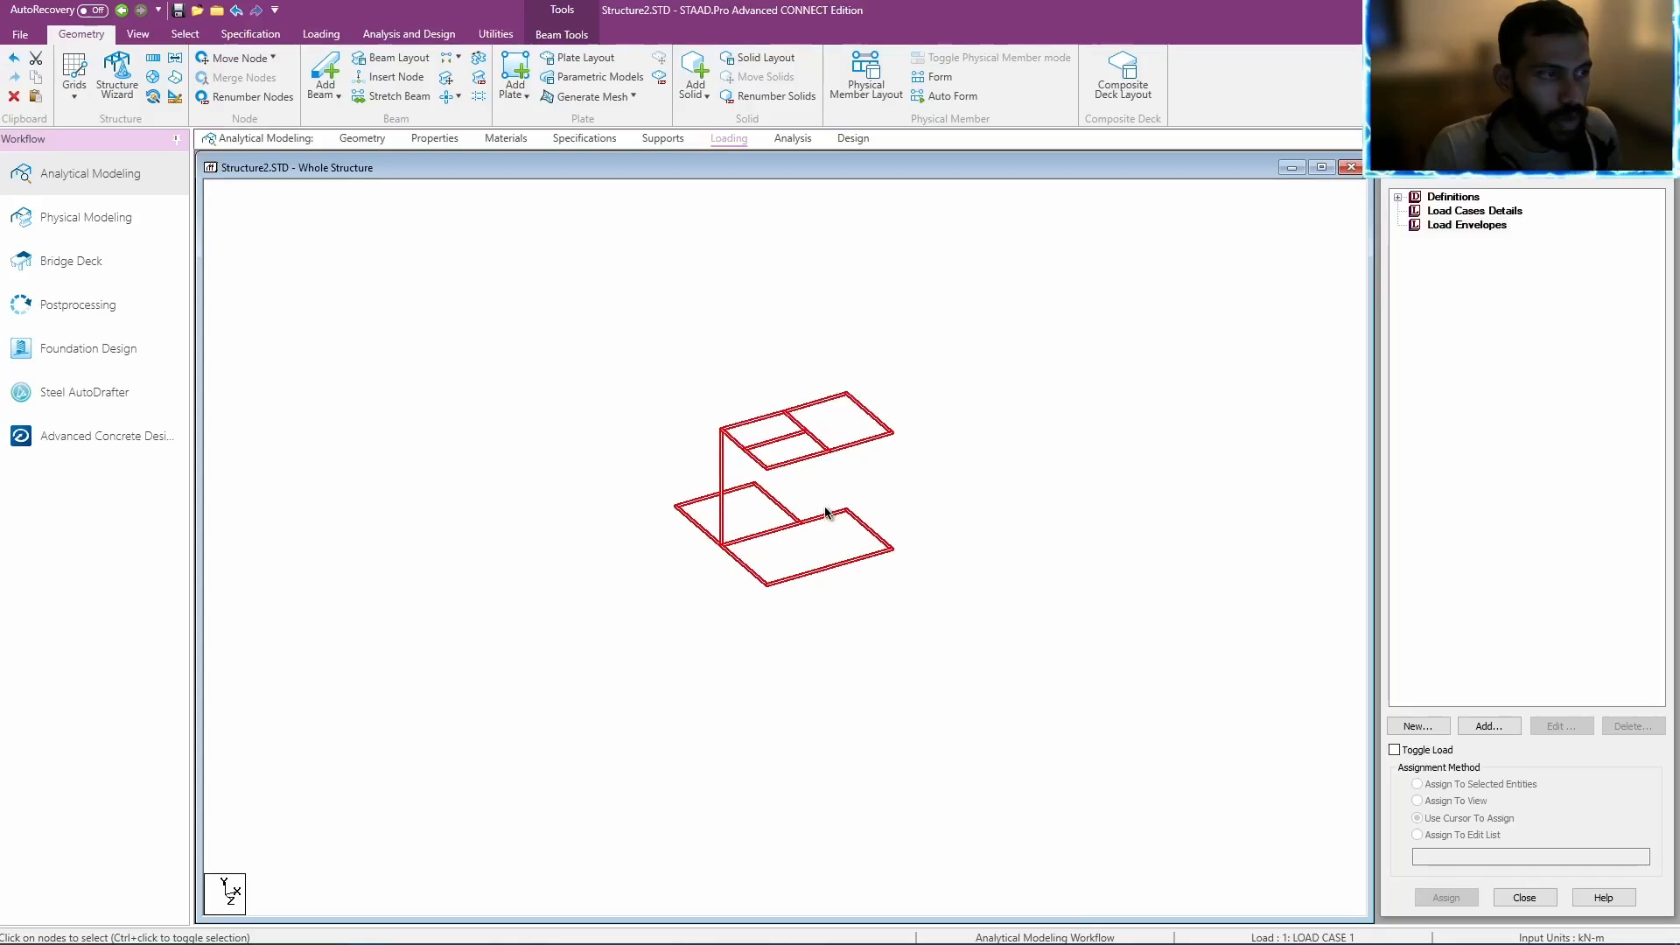
pyautogui.scroll(3, 823, 510)
pyautogui.click(1032, 563)
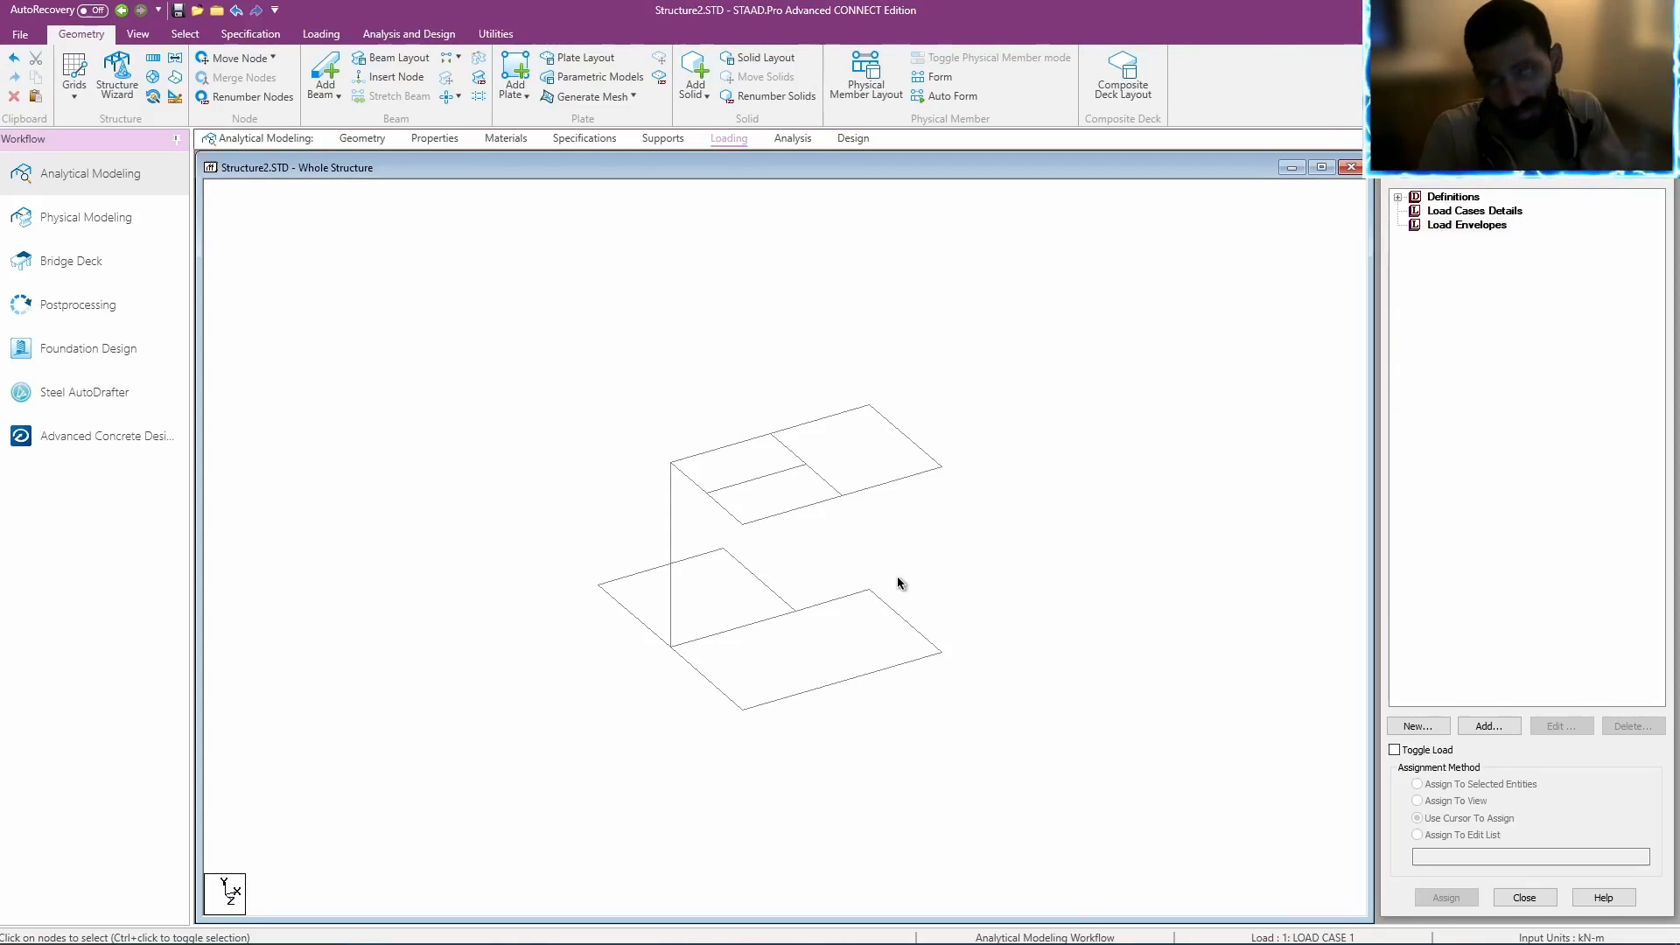
pyautogui.moveTo(896, 582); pyautogui.dragTo(887, 575, button='middle')
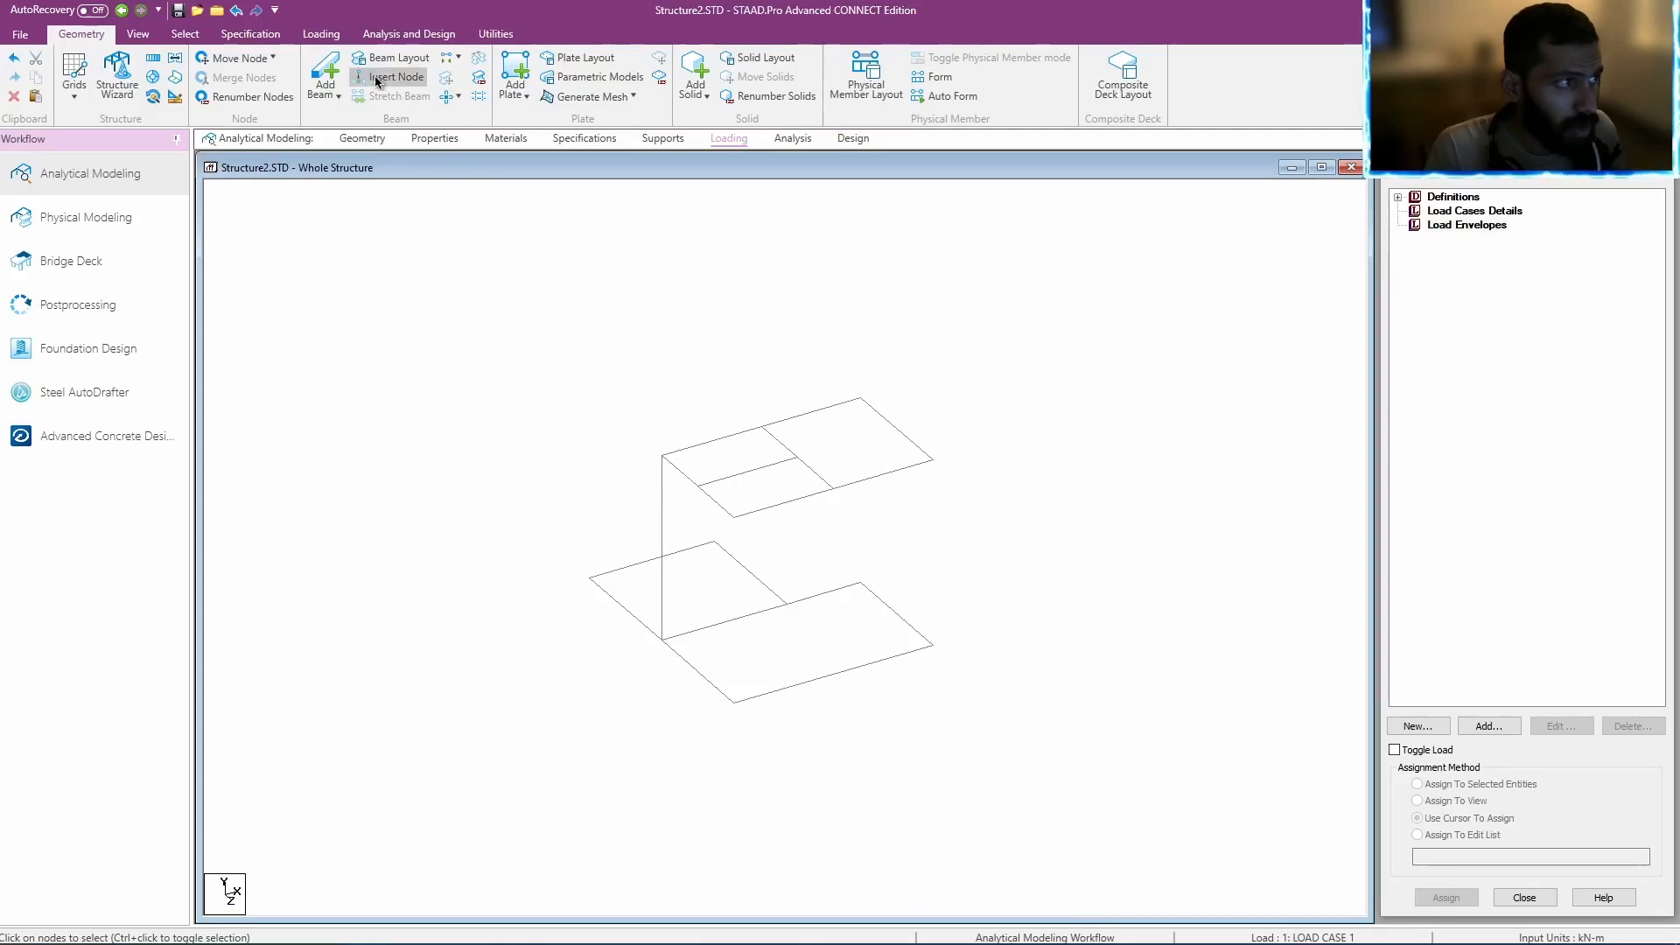
# Add two vertical beams as columns joining the front corners of the upper floor outline to the matching corners of the floor below.
pyautogui.click(326, 72)
pyautogui.click(933, 459)
pyautogui.click(933, 645)
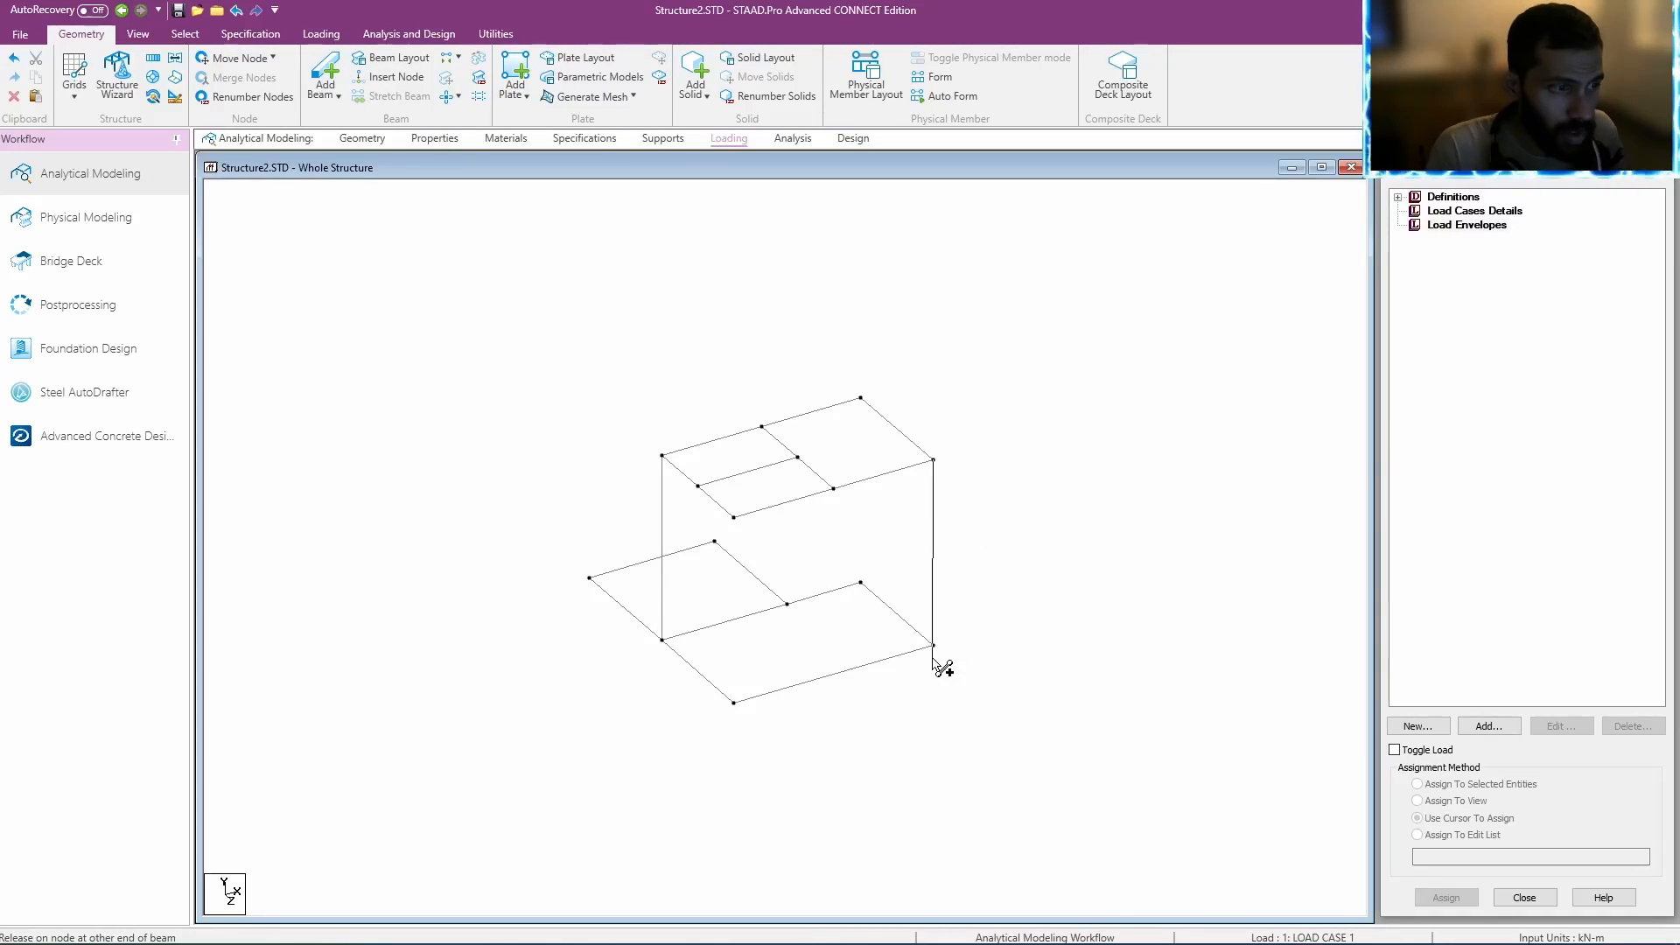
pyautogui.click(733, 518)
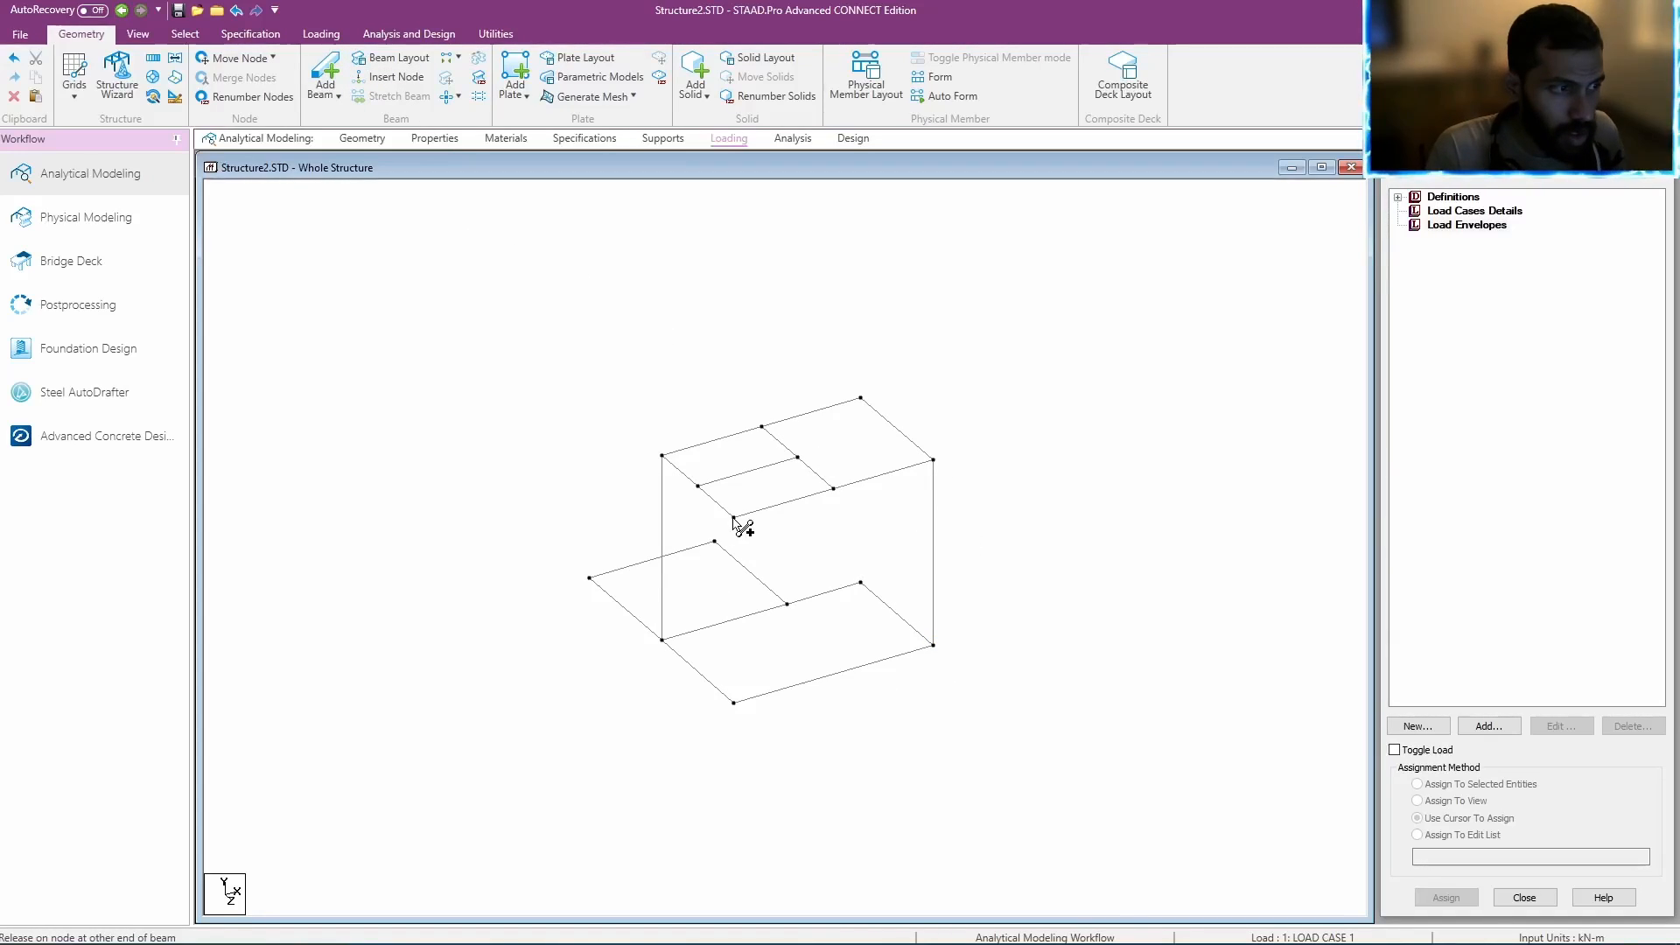
pyautogui.click(733, 702)
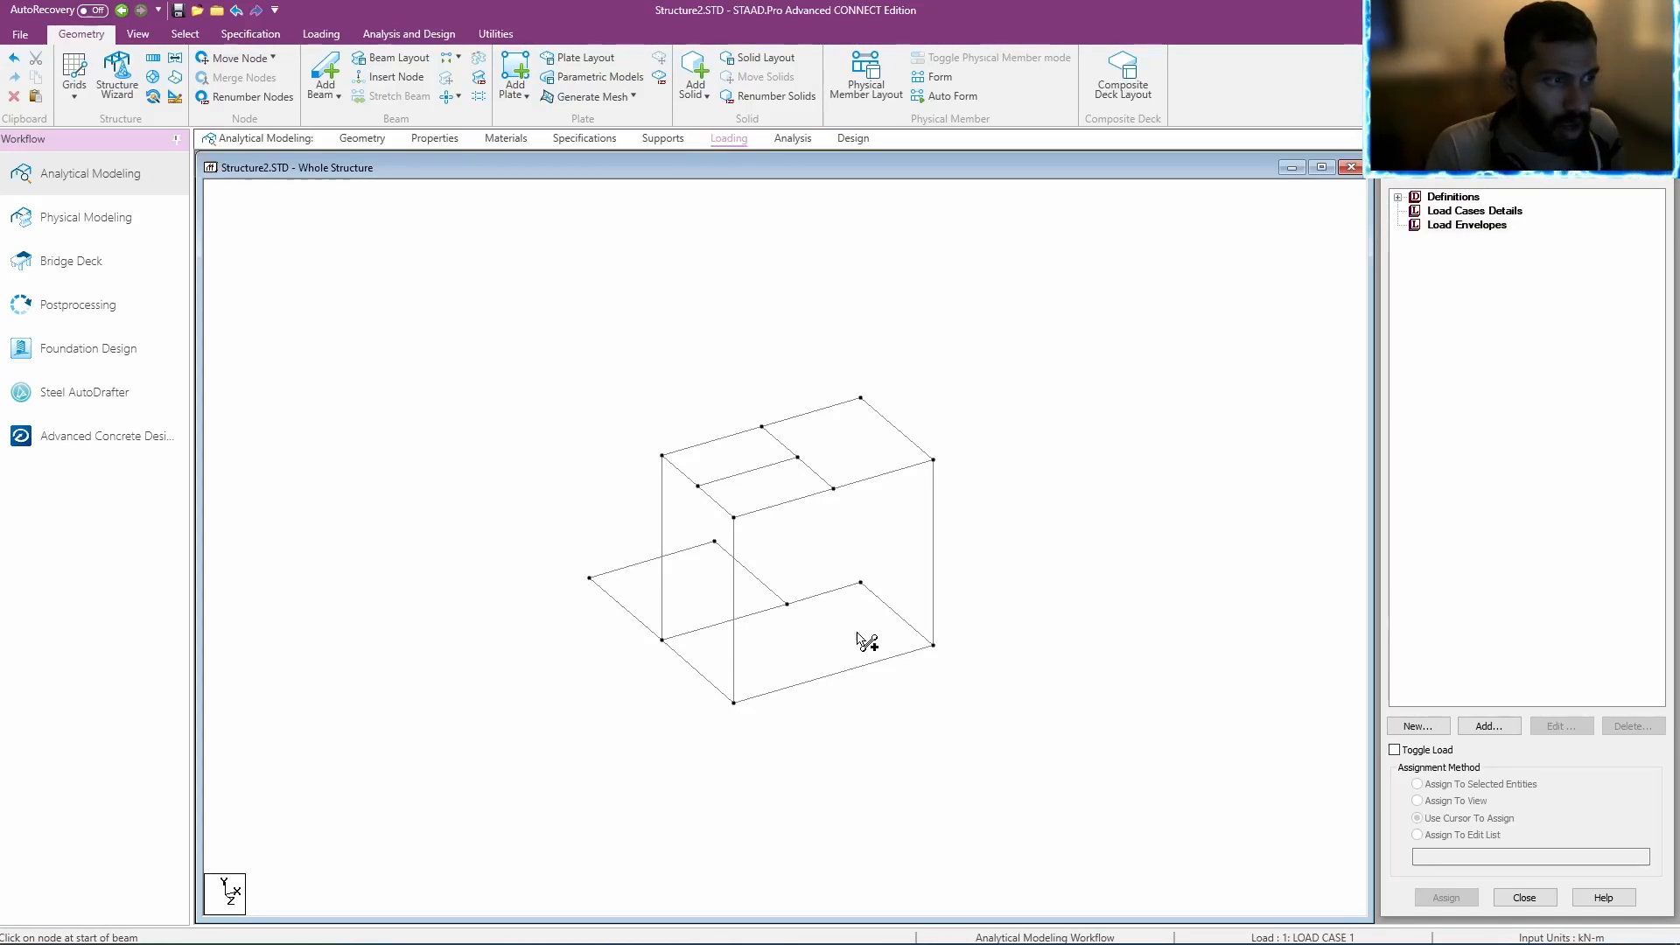
# Add Perpendicular Intersection columns from both ends of the upper dividing beam and the remaining rear corner down to the lower floor's beams.
pyautogui.click(326, 91)
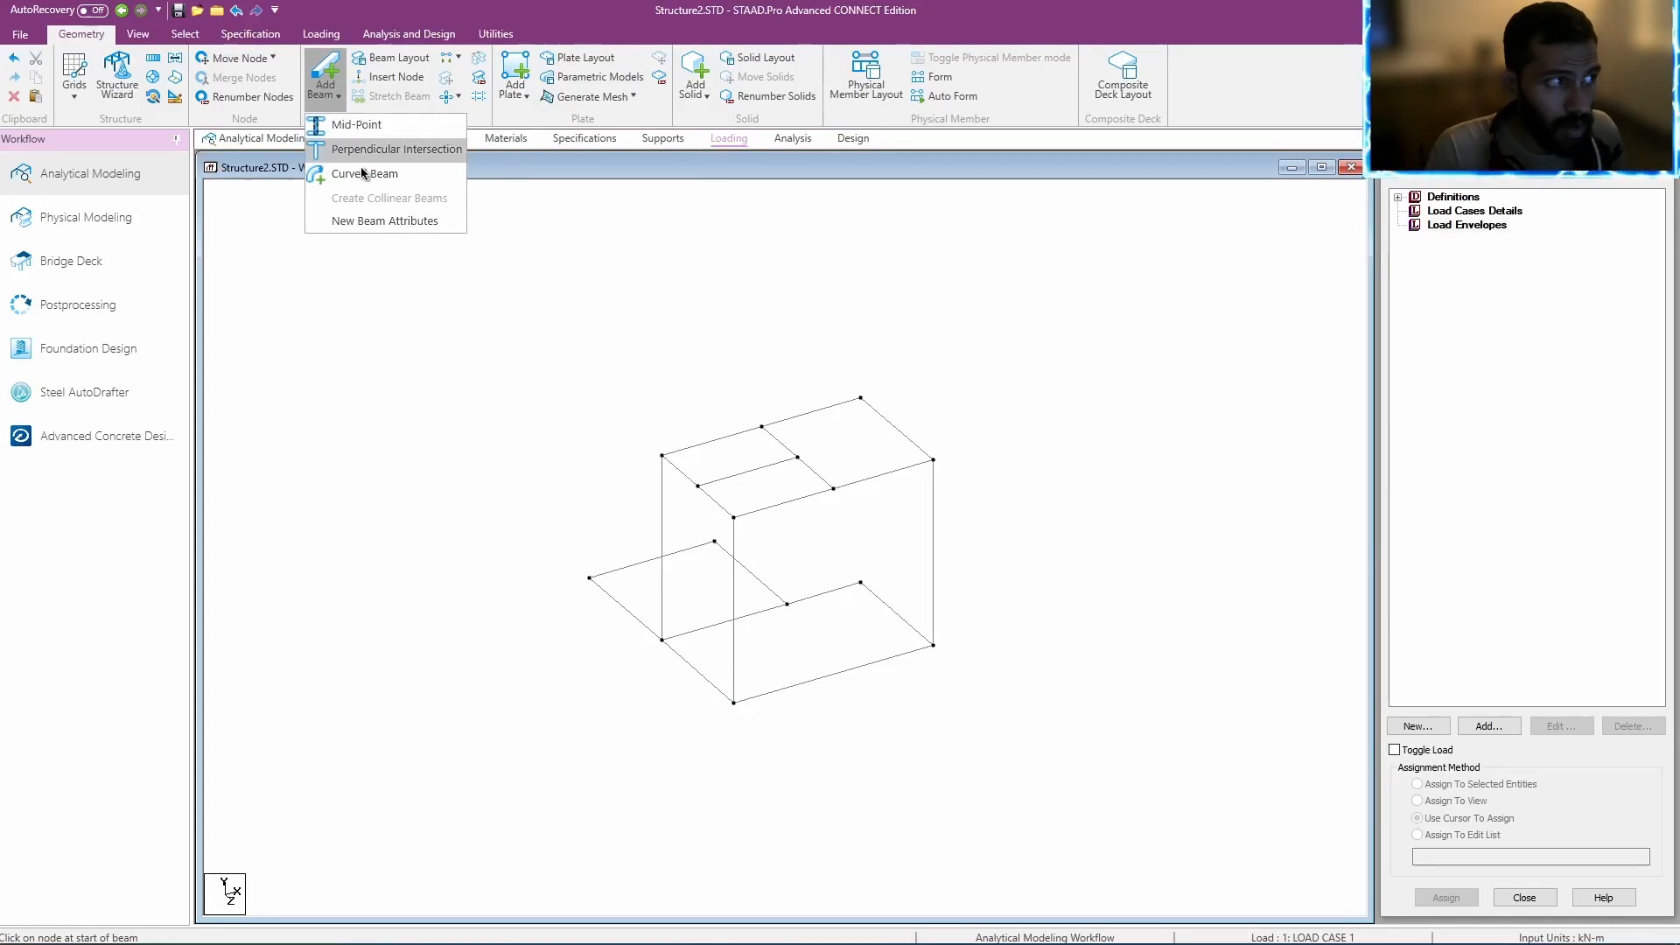
pyautogui.click(382, 157)
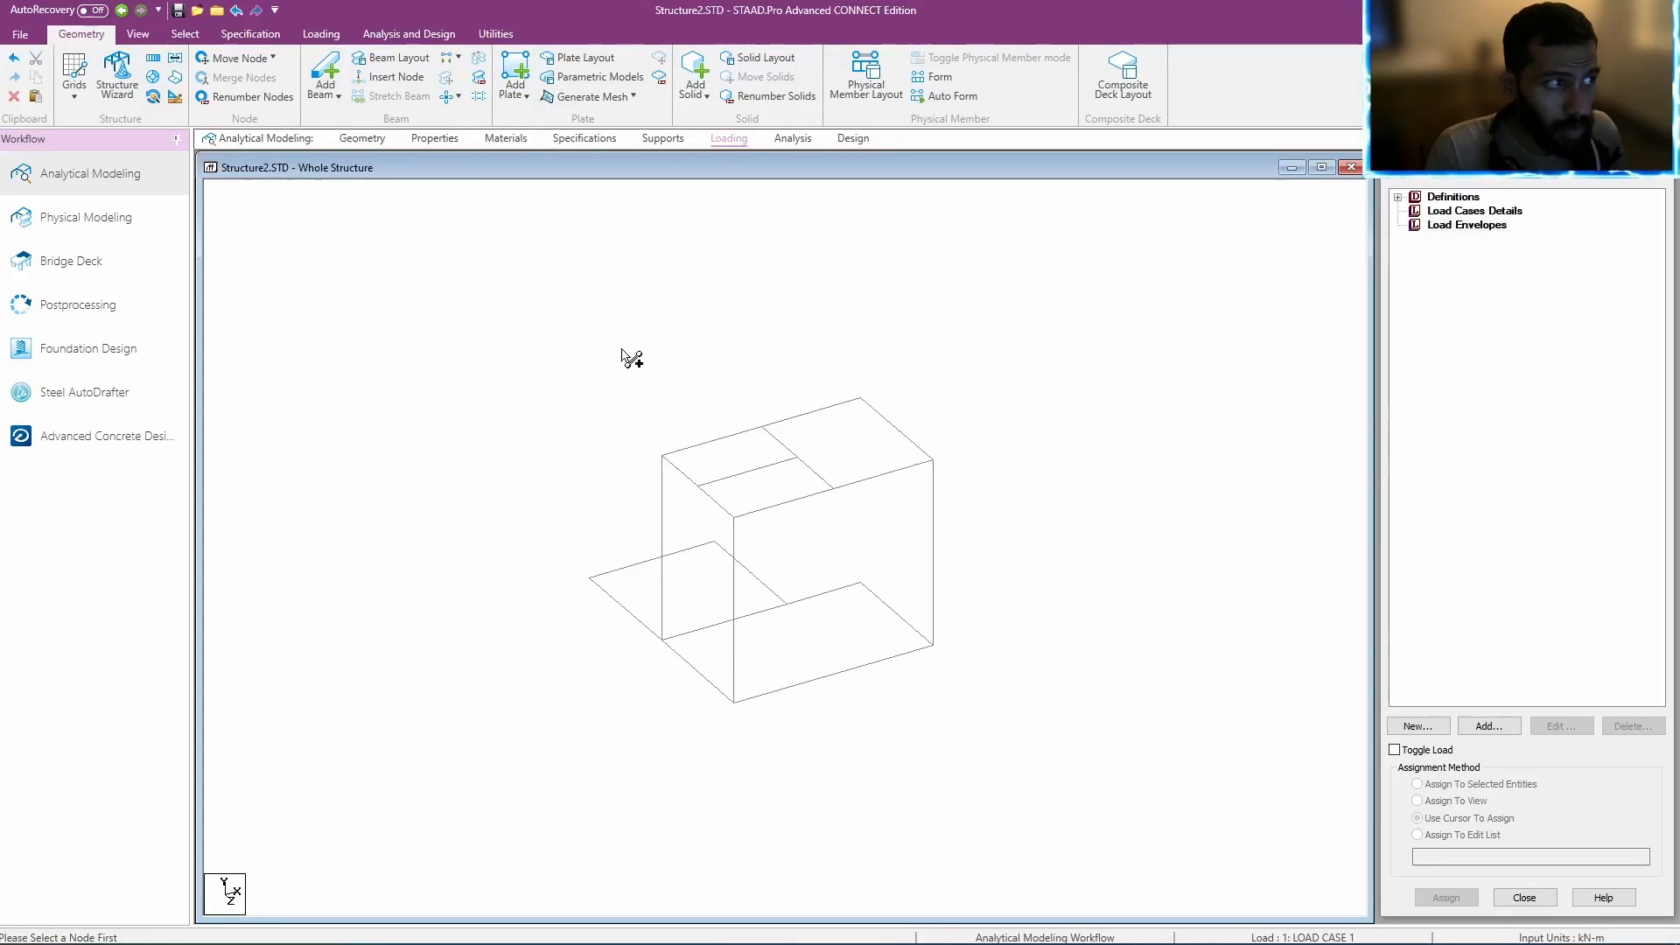
pyautogui.click(834, 489)
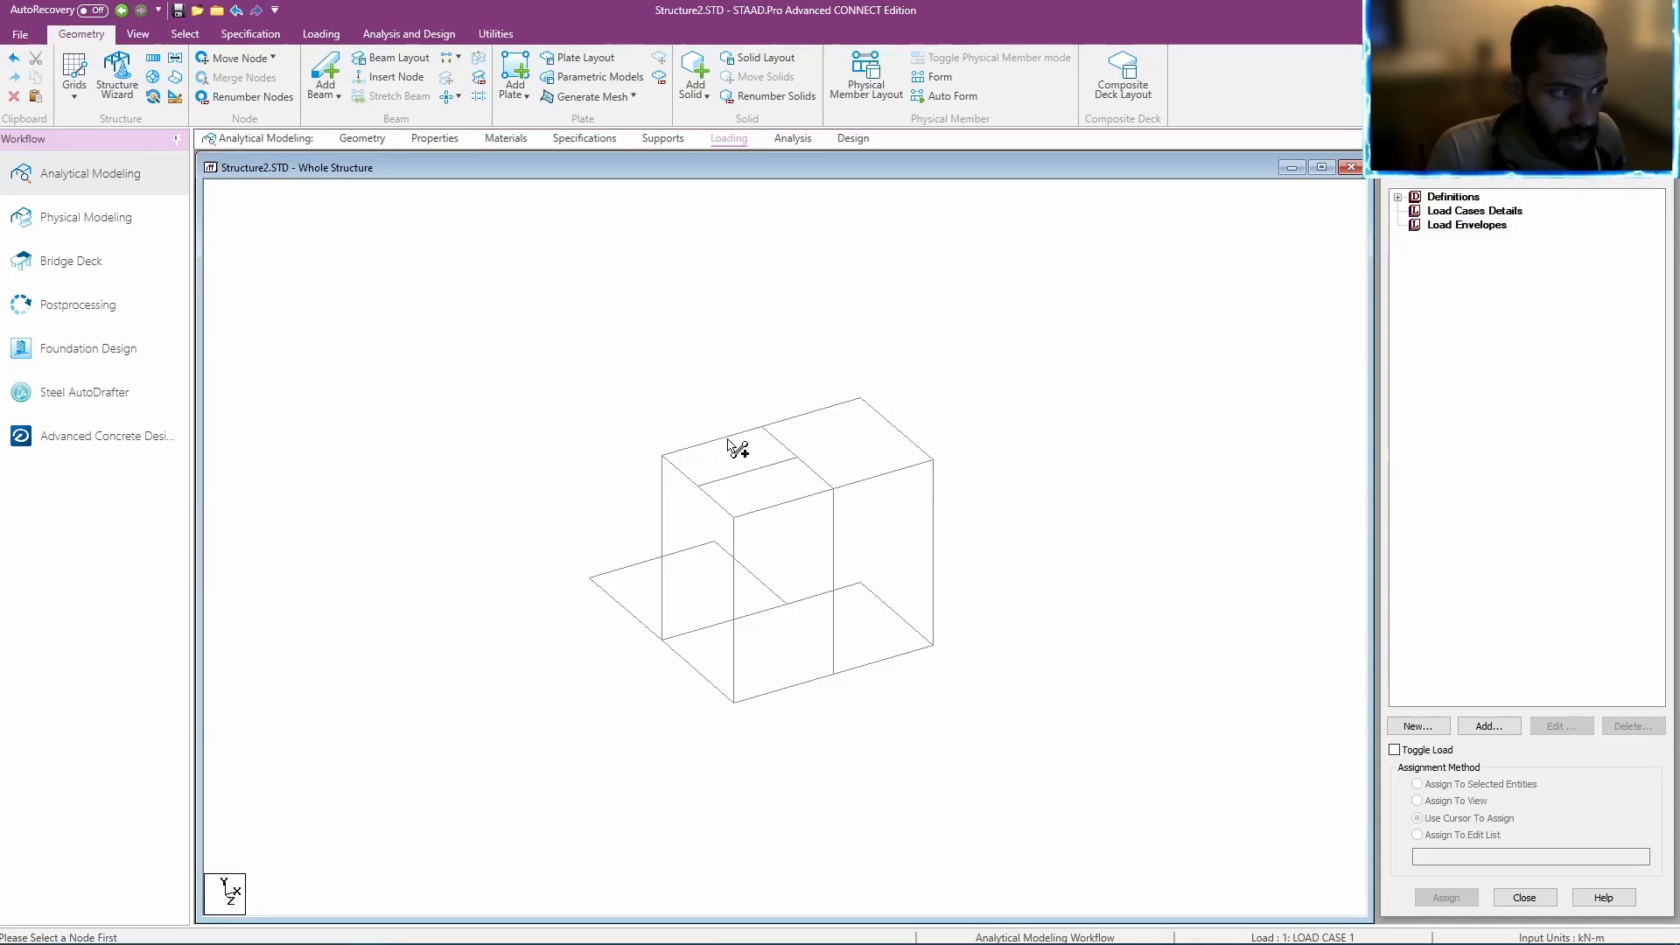
pyautogui.click(762, 428)
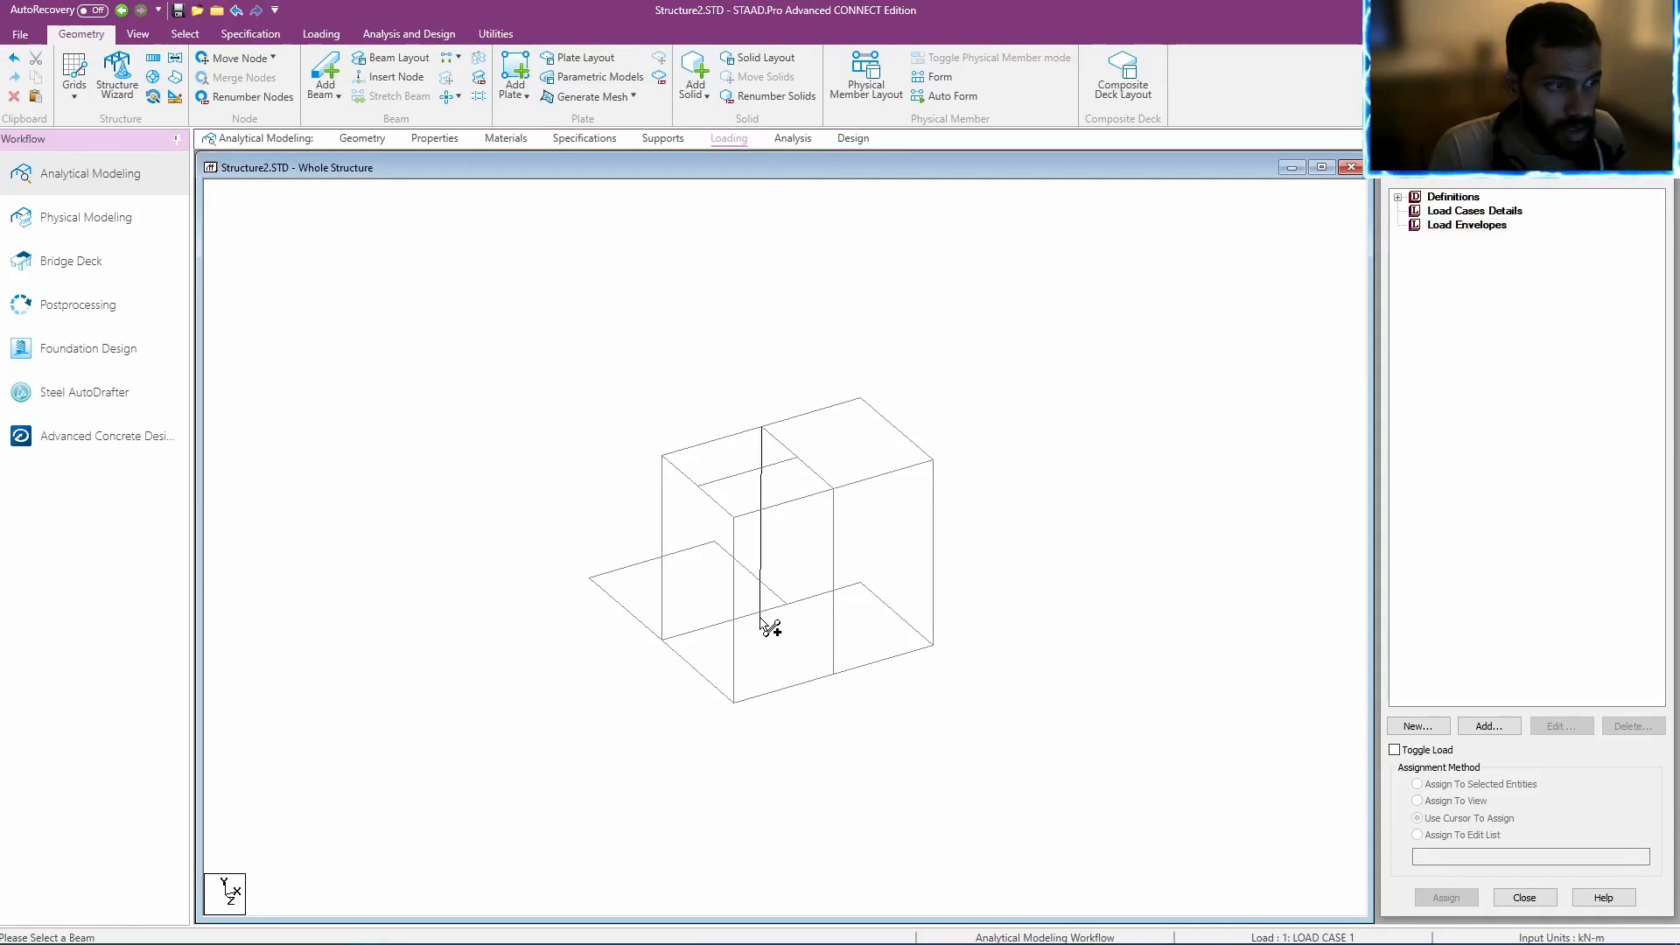
pyautogui.click(761, 615)
pyautogui.click(860, 400)
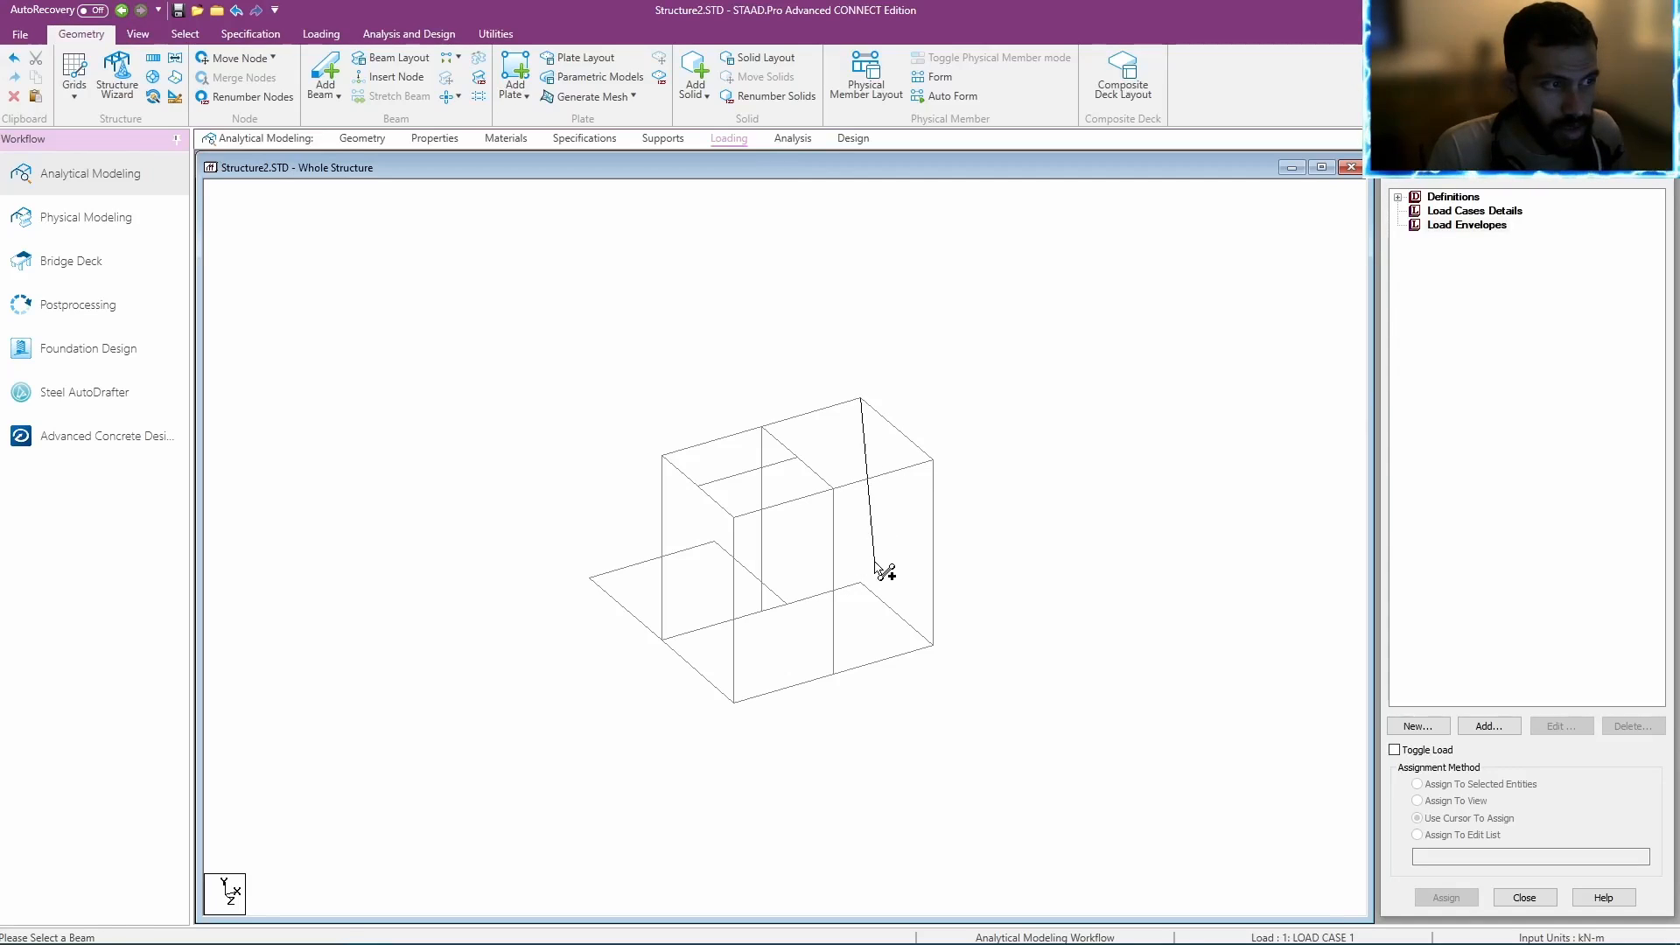
pyautogui.click(859, 582)
pyautogui.moveTo(866, 621); pyautogui.dragTo(864, 604, button='middle')
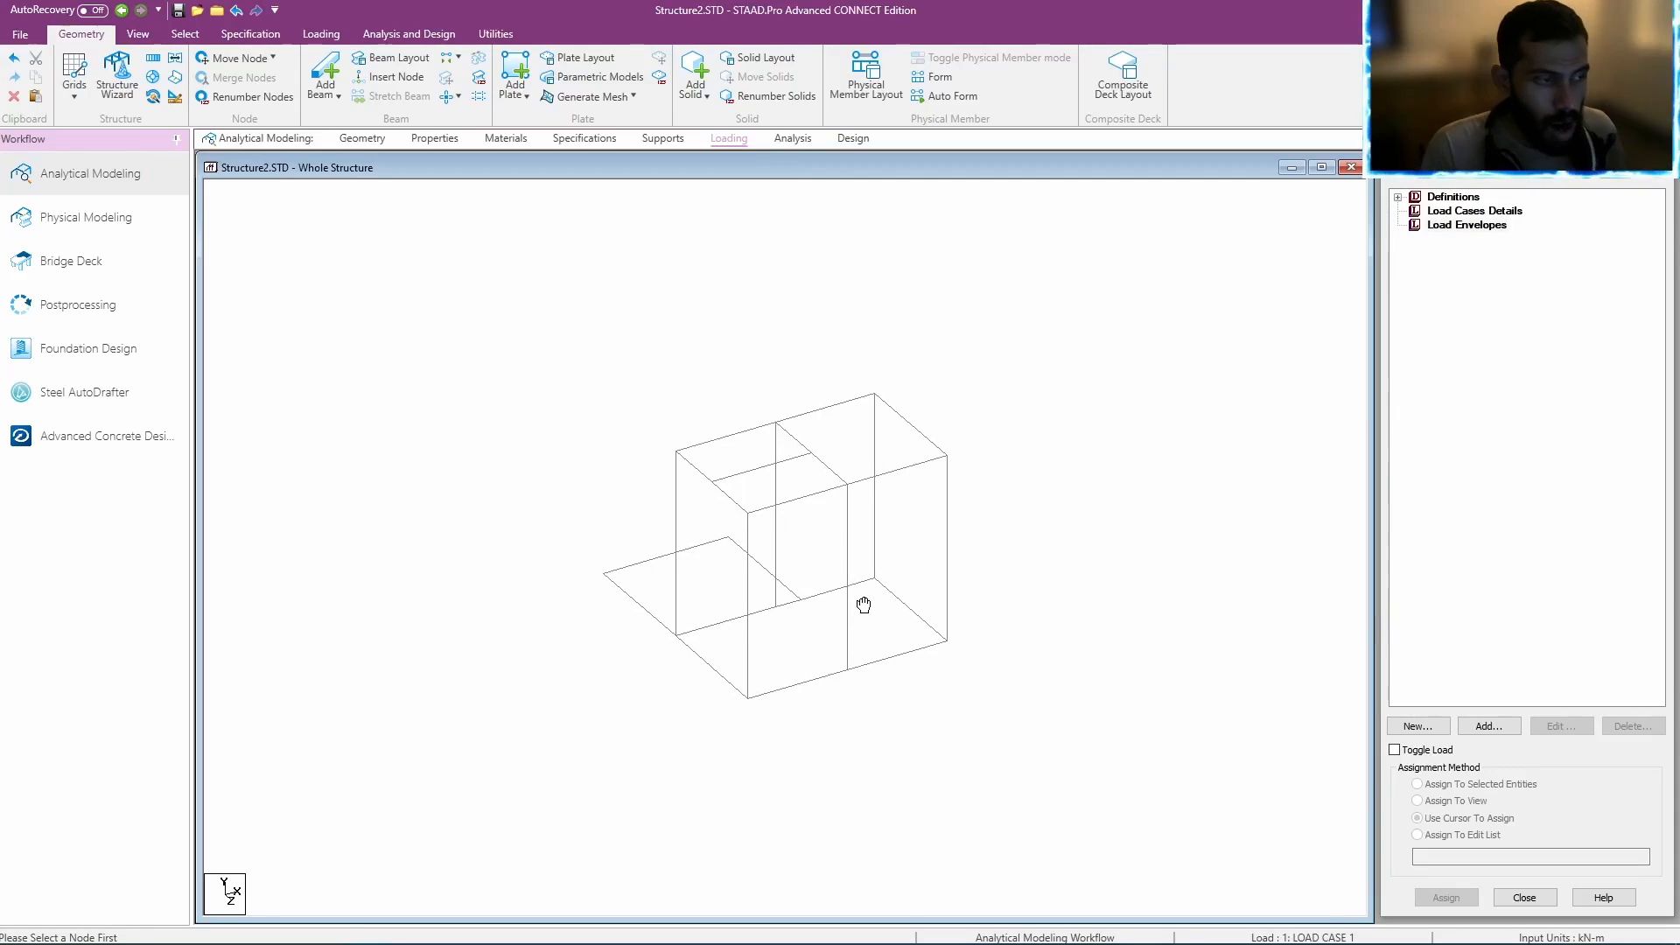
# Examine the new connecting columns between the two isolated floors from all around.
pyautogui.press('Right')
pyautogui.press('Right')
pyautogui.press('Right')
pyautogui.press('Right')
pyautogui.press('Right')
pyautogui.press('Right')
pyautogui.press('Right')
pyautogui.press('Right')
pyautogui.press('Right')
pyautogui.press('Right')
pyautogui.press('Right')
pyautogui.press('Right')
pyautogui.press('Right')
pyautogui.press('Right')
pyautogui.press('Right')
pyautogui.press('Right')
pyautogui.press('Right')
pyautogui.press('Right')
pyautogui.press('Right')
pyautogui.press('Right')
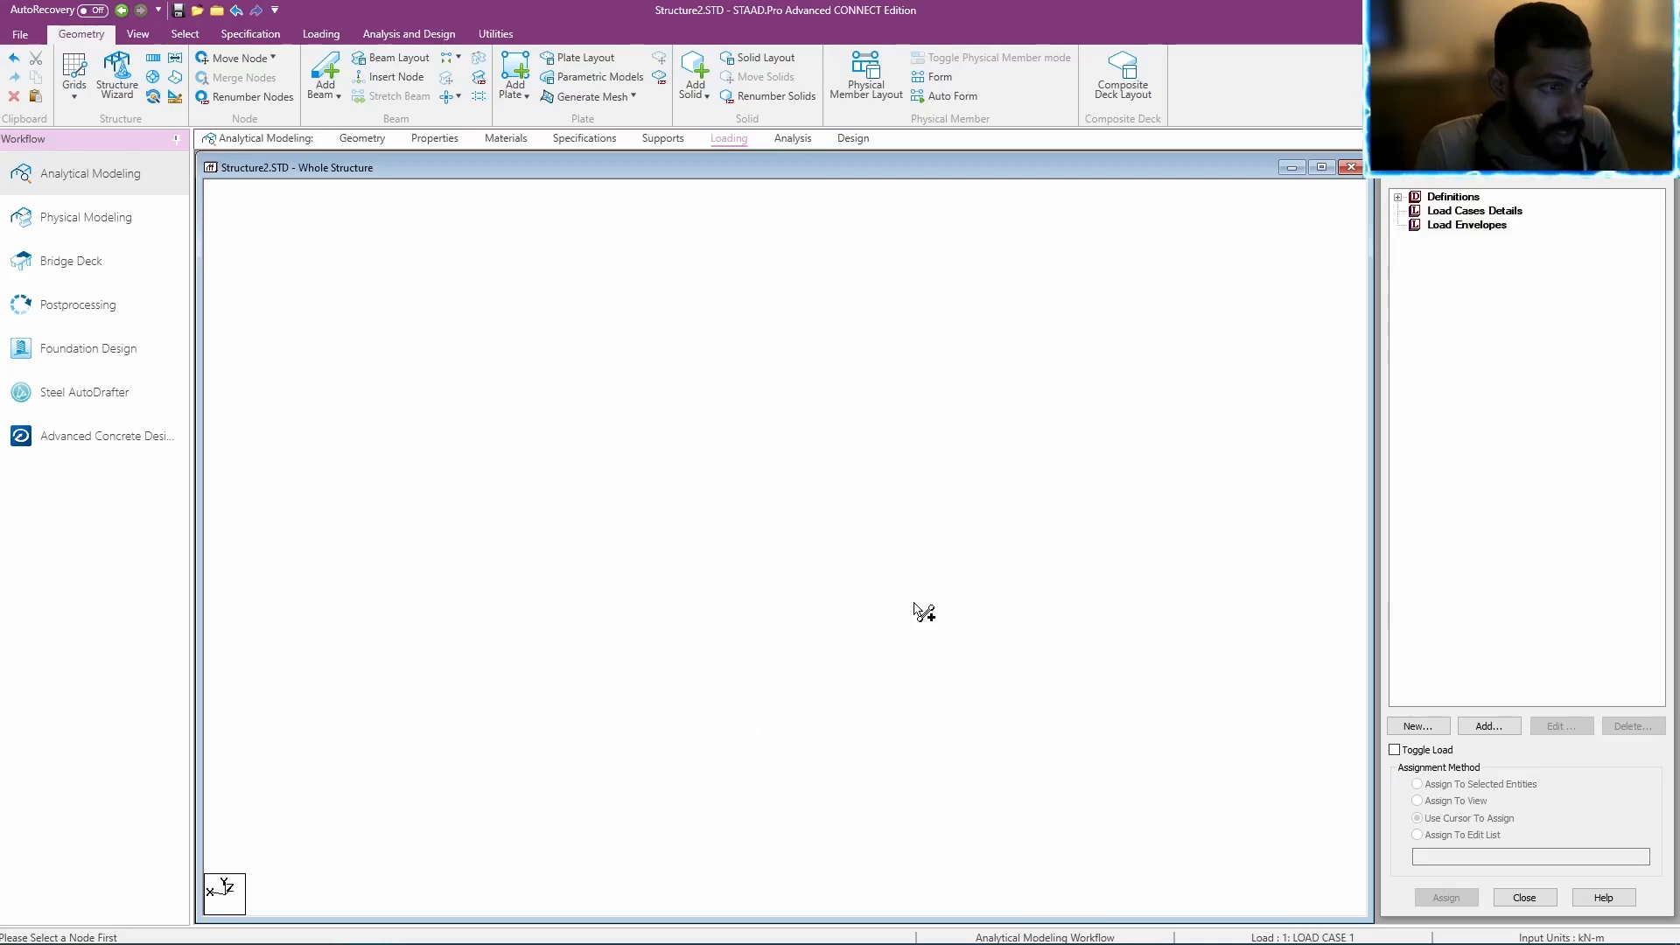
pyautogui.press('Left')
pyautogui.press('Left')
pyautogui.press('Left')
pyautogui.press('Left')
pyautogui.press('Left')
pyautogui.press('Left')
pyautogui.press('Left')
pyautogui.press('Left')
pyautogui.press('Left')
pyautogui.press('Left')
pyautogui.press('Left')
pyautogui.press('Left')
pyautogui.press('Left')
pyautogui.press('Left')
pyautogui.press('Left')
pyautogui.press('Left')
pyautogui.press('Left')
pyautogui.press('Left')
pyautogui.press('Left')
pyautogui.press('Left')
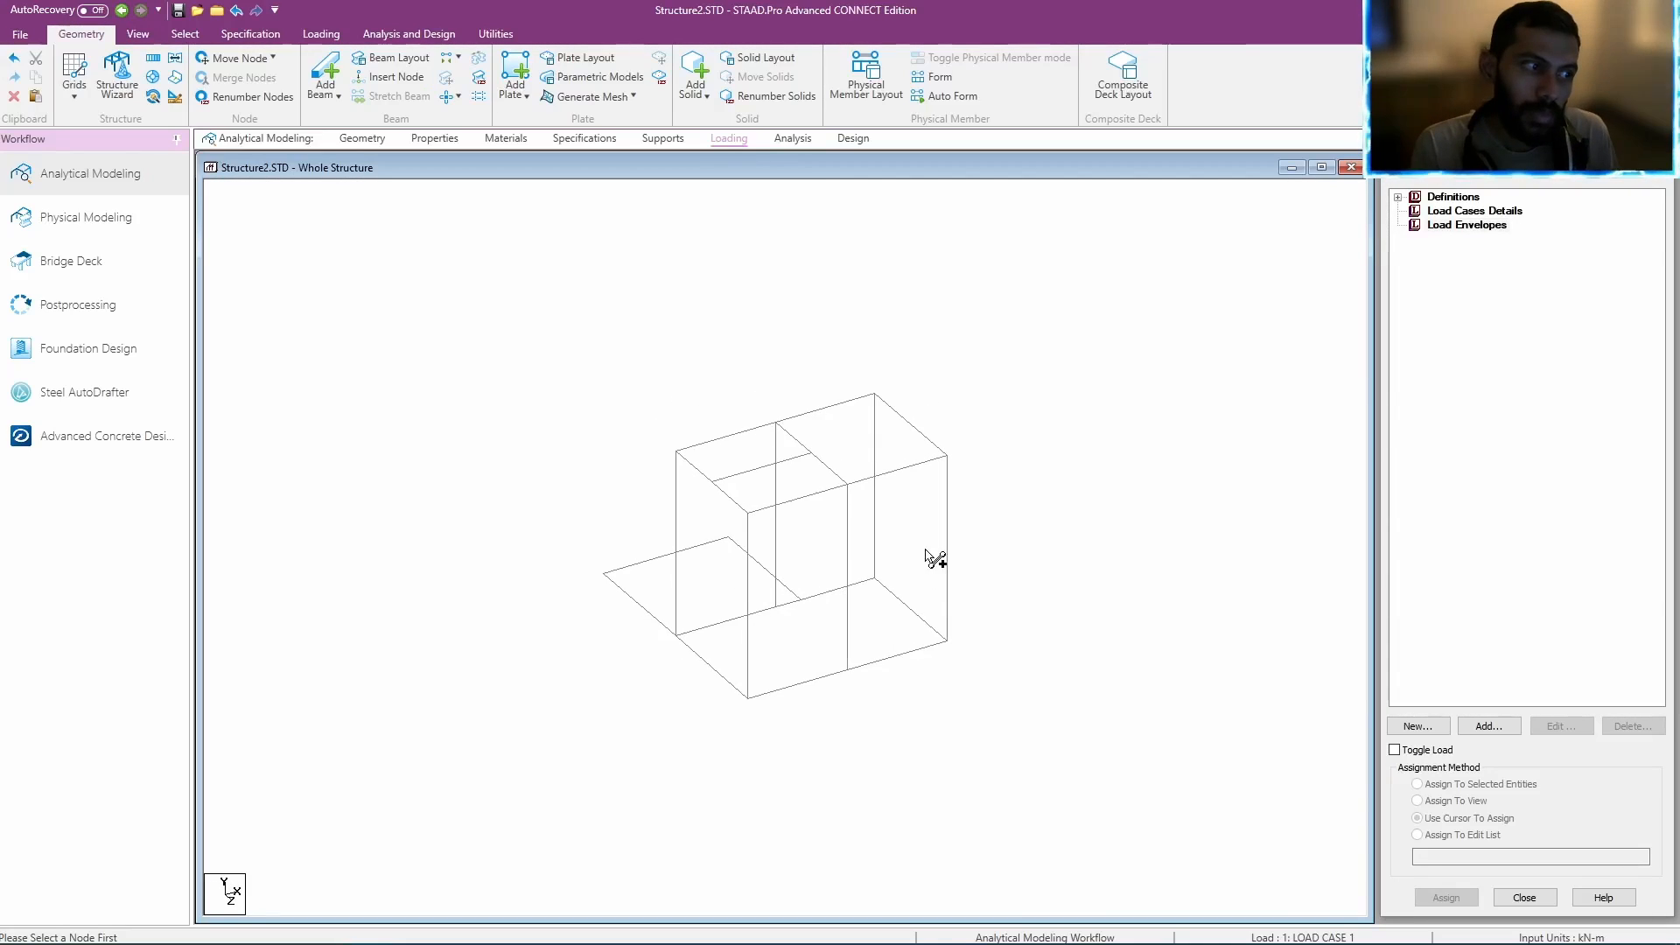
# Display the whole structure again with the connecting columns in the gap storey.
pyautogui.press('Right')
pyautogui.moveTo(967, 471); pyautogui.dragTo(958, 480, button='middle')
pyautogui.press('space')
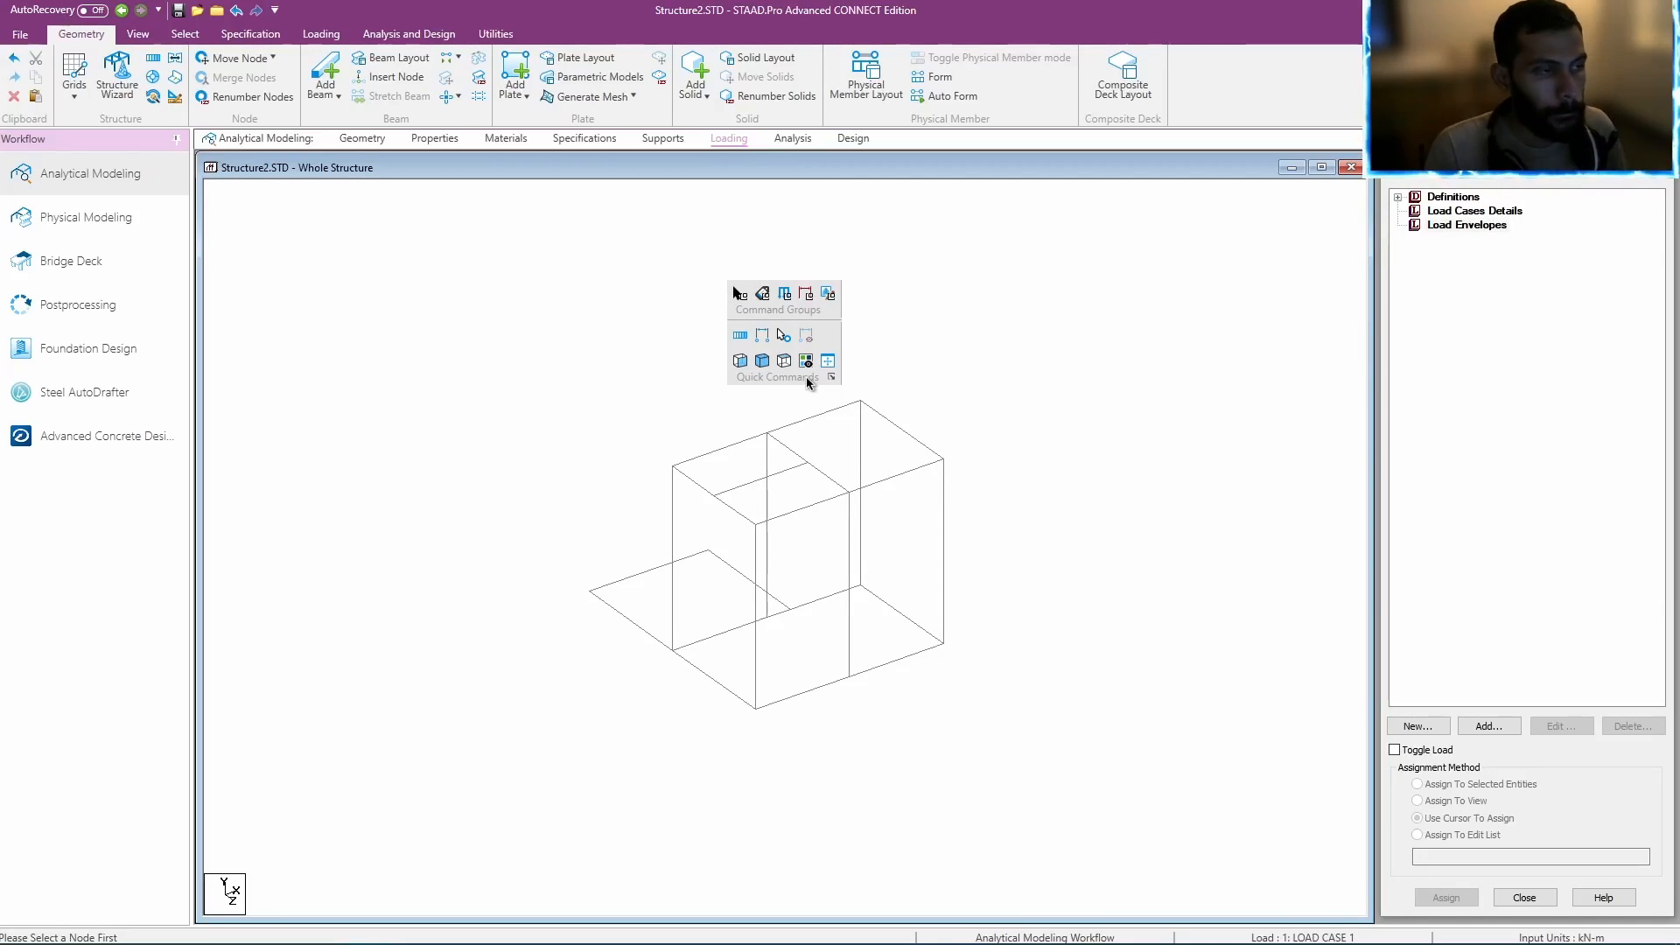
pyautogui.click(828, 361)
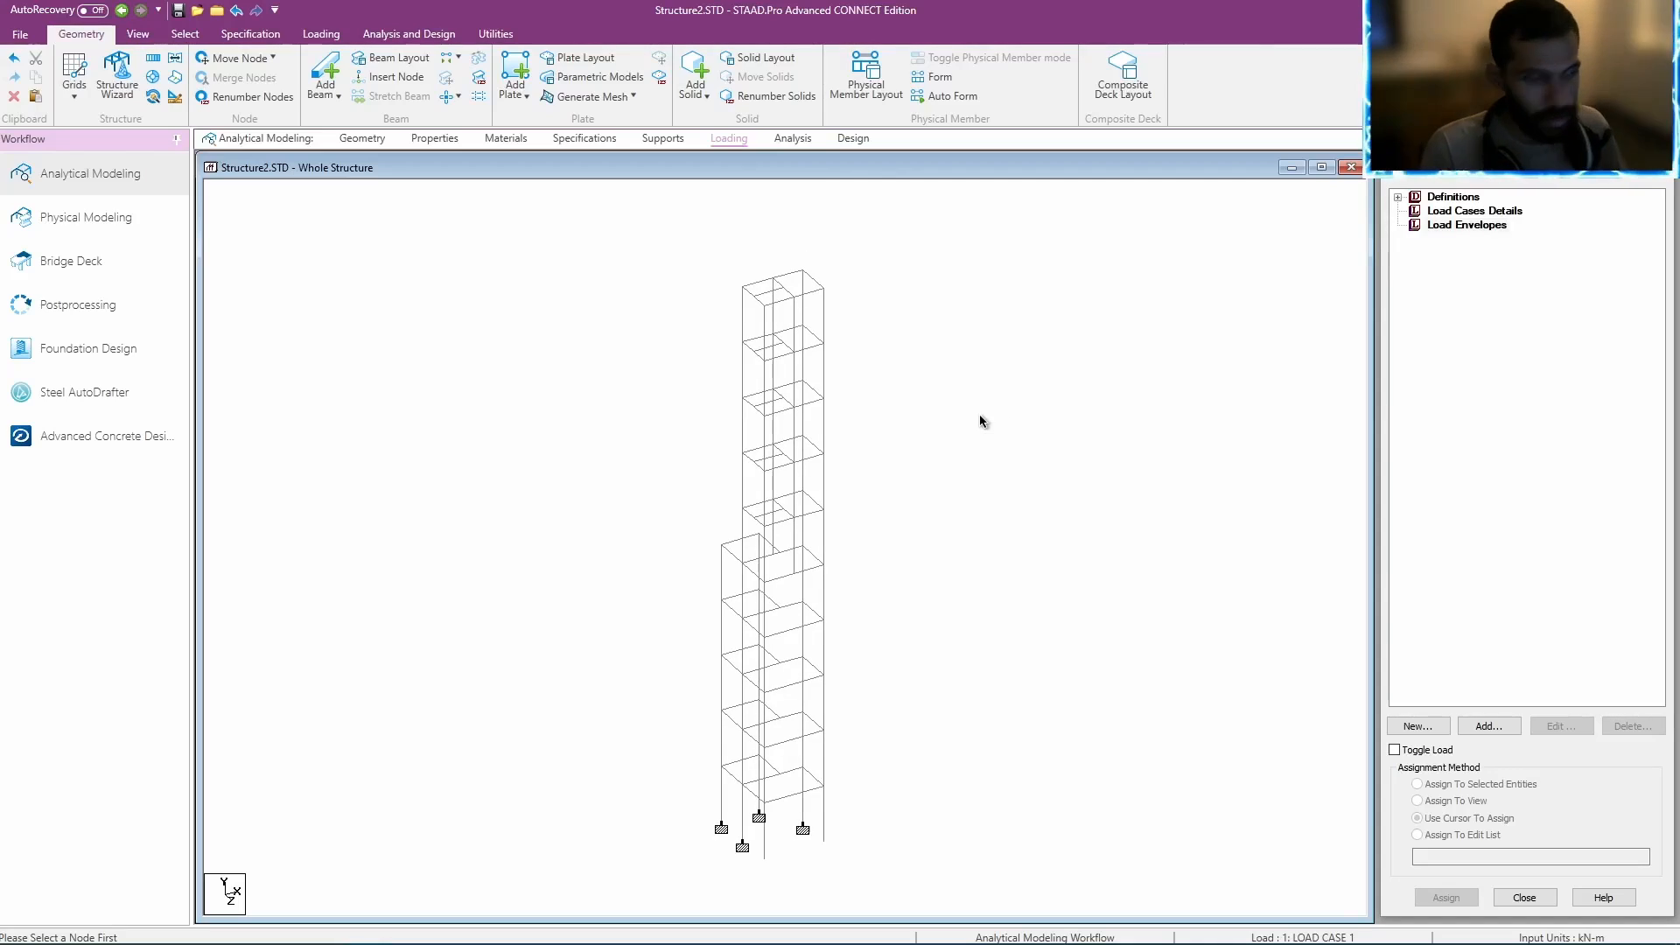